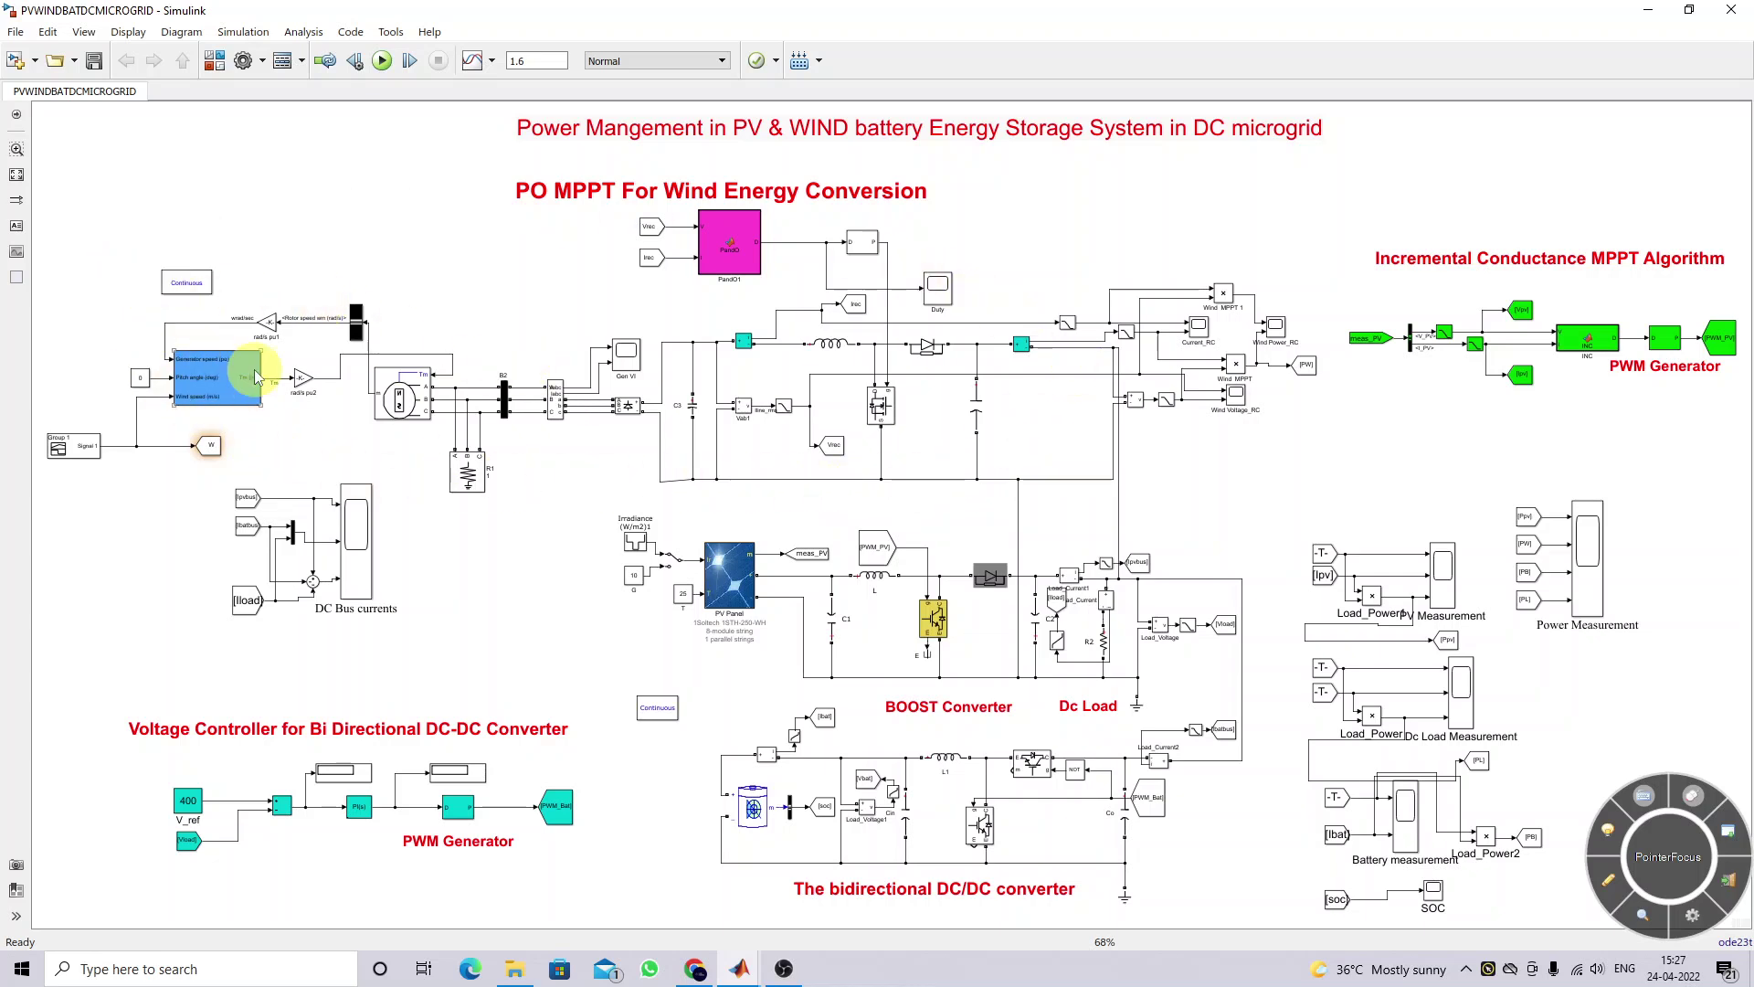
# Open the Design_Boostwind.m script in MATLAB and enlarge the editor area to show all of its lines
pyautogui.moveTo(93, 256); pyautogui.dragTo(647, 496)
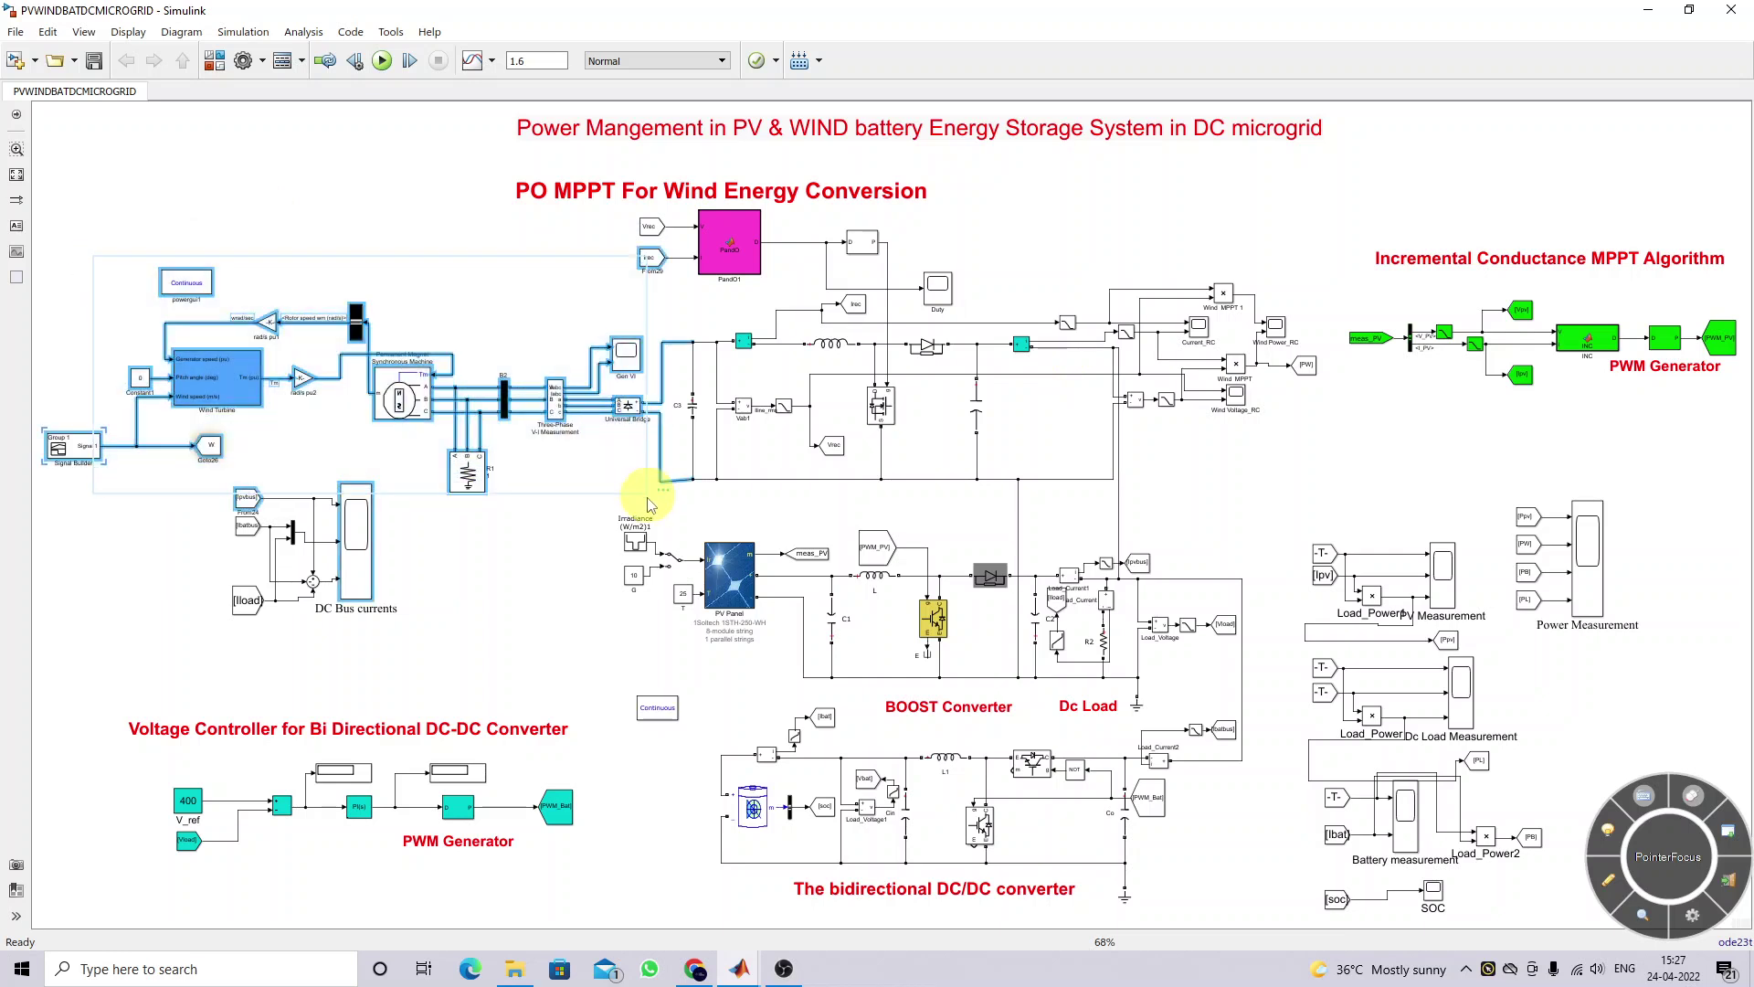
pyautogui.click(493, 598)
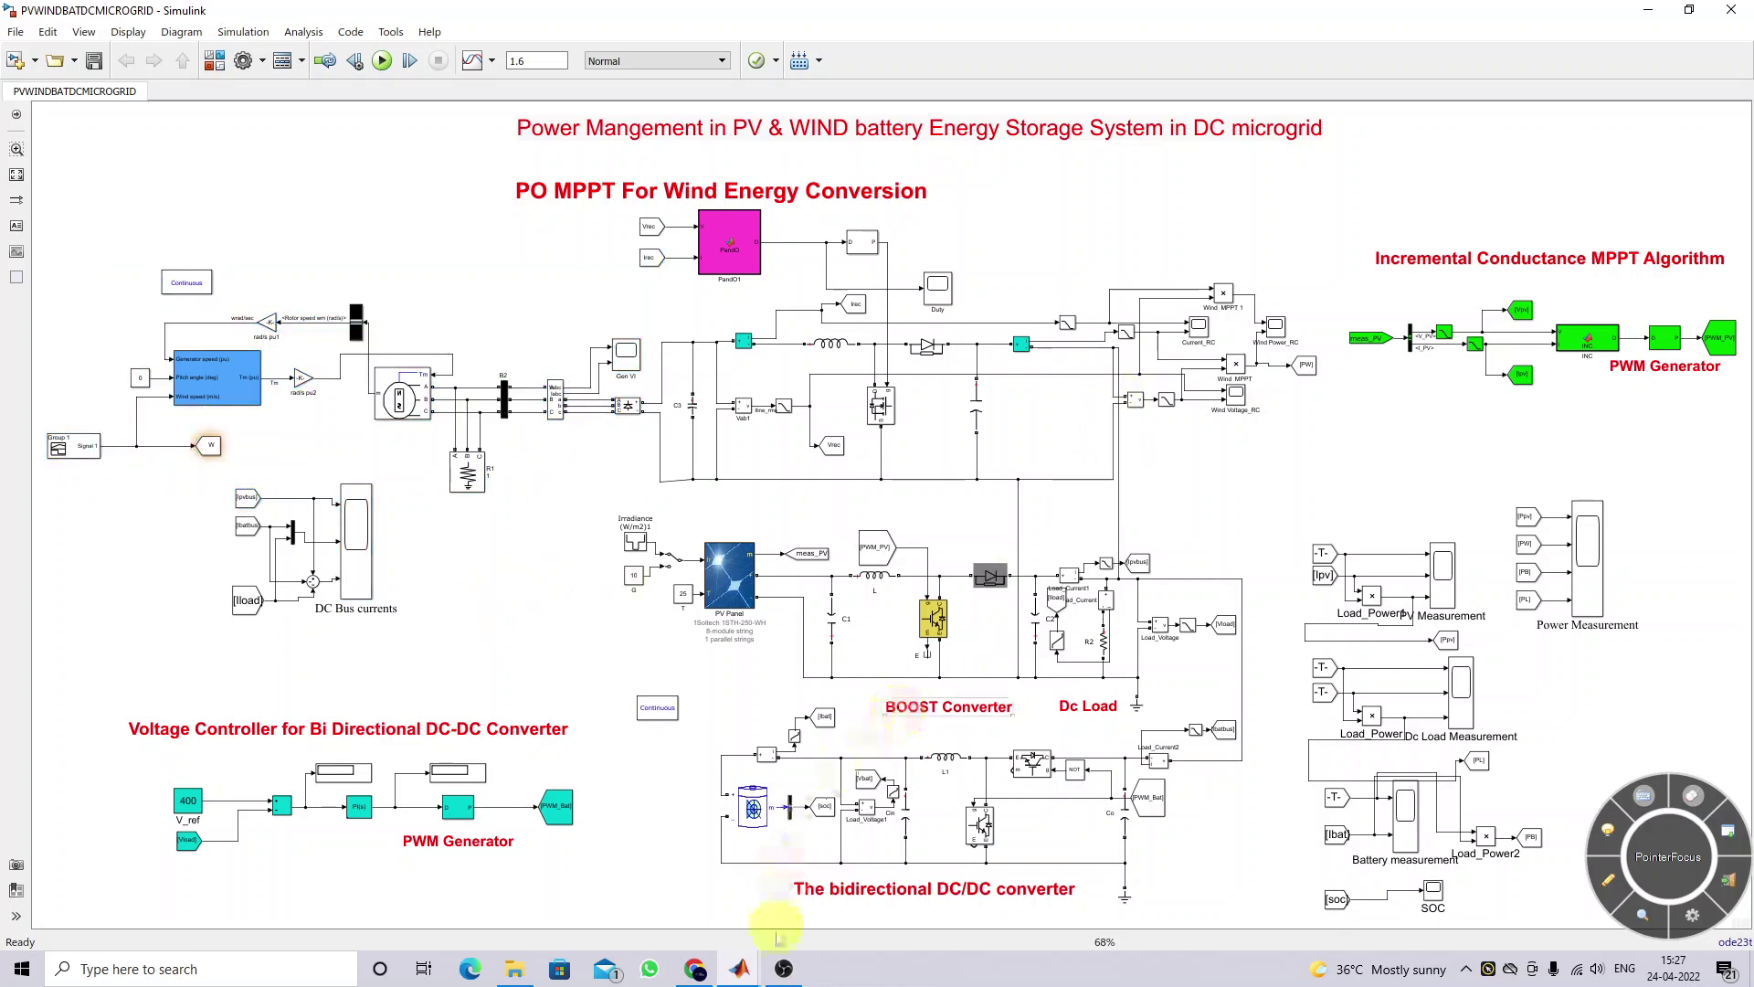
pyautogui.click(742, 966)
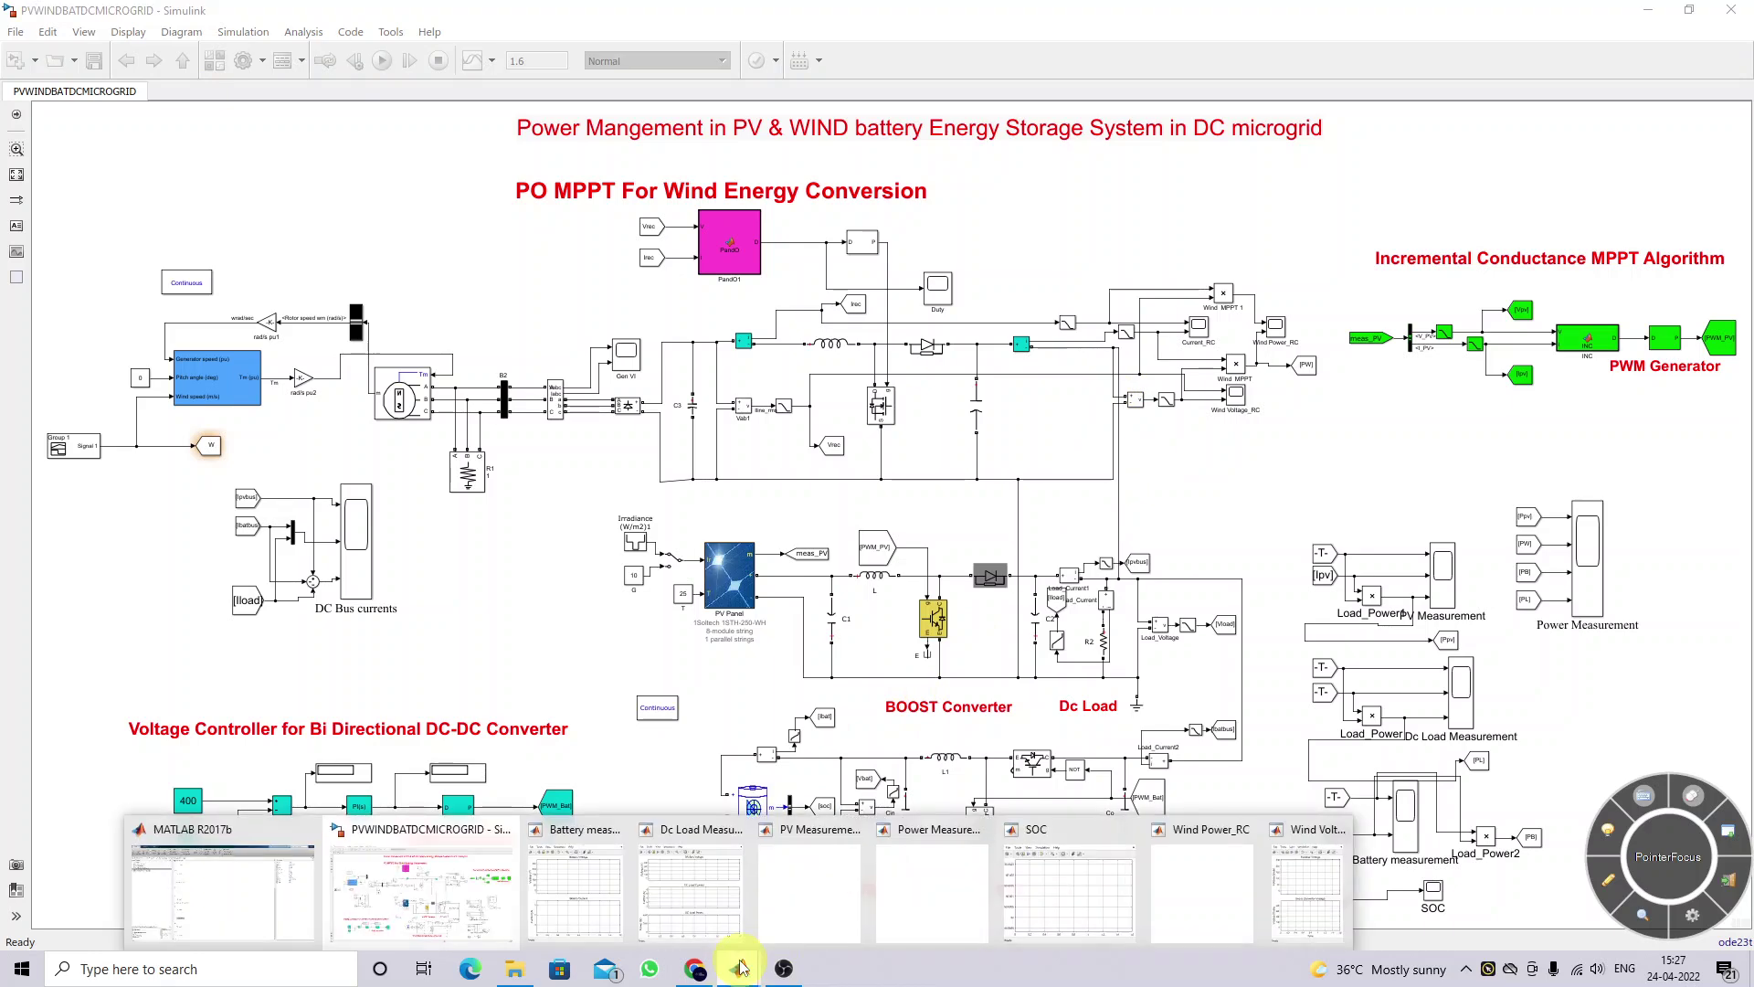
pyautogui.click(279, 875)
pyautogui.click(119, 234)
pyautogui.doubleClick(120, 235)
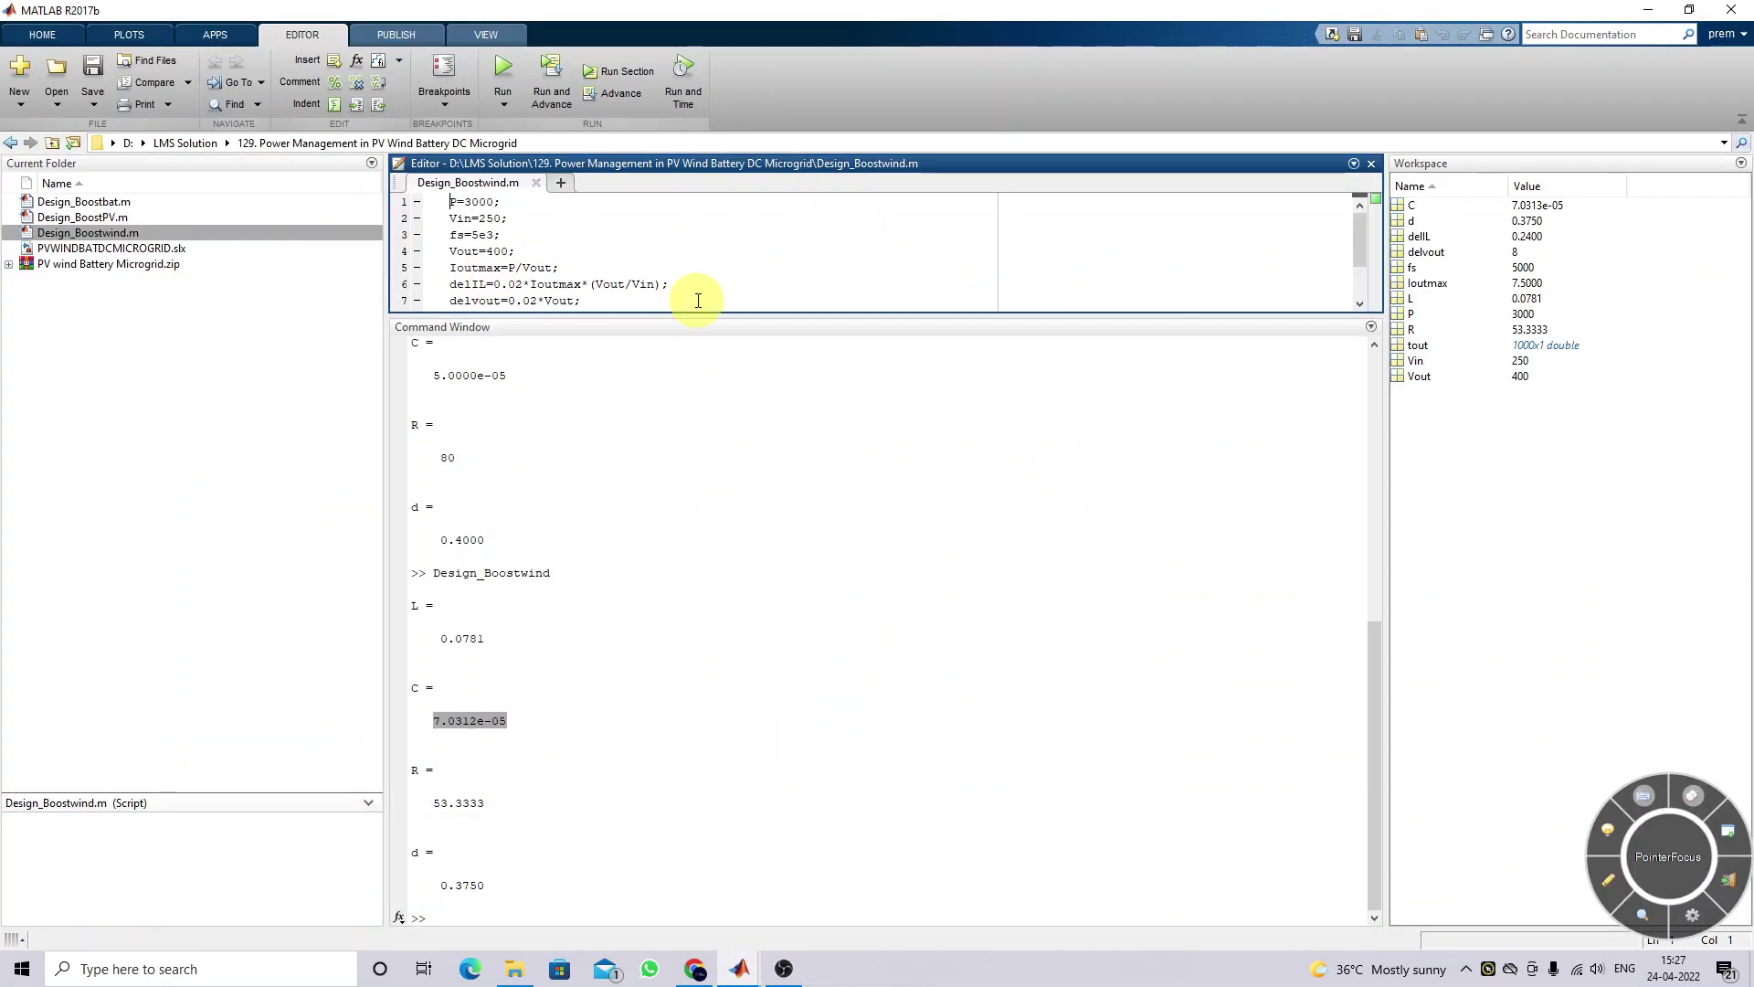
pyautogui.moveTo(656, 375); pyautogui.dragTo(651, 564)
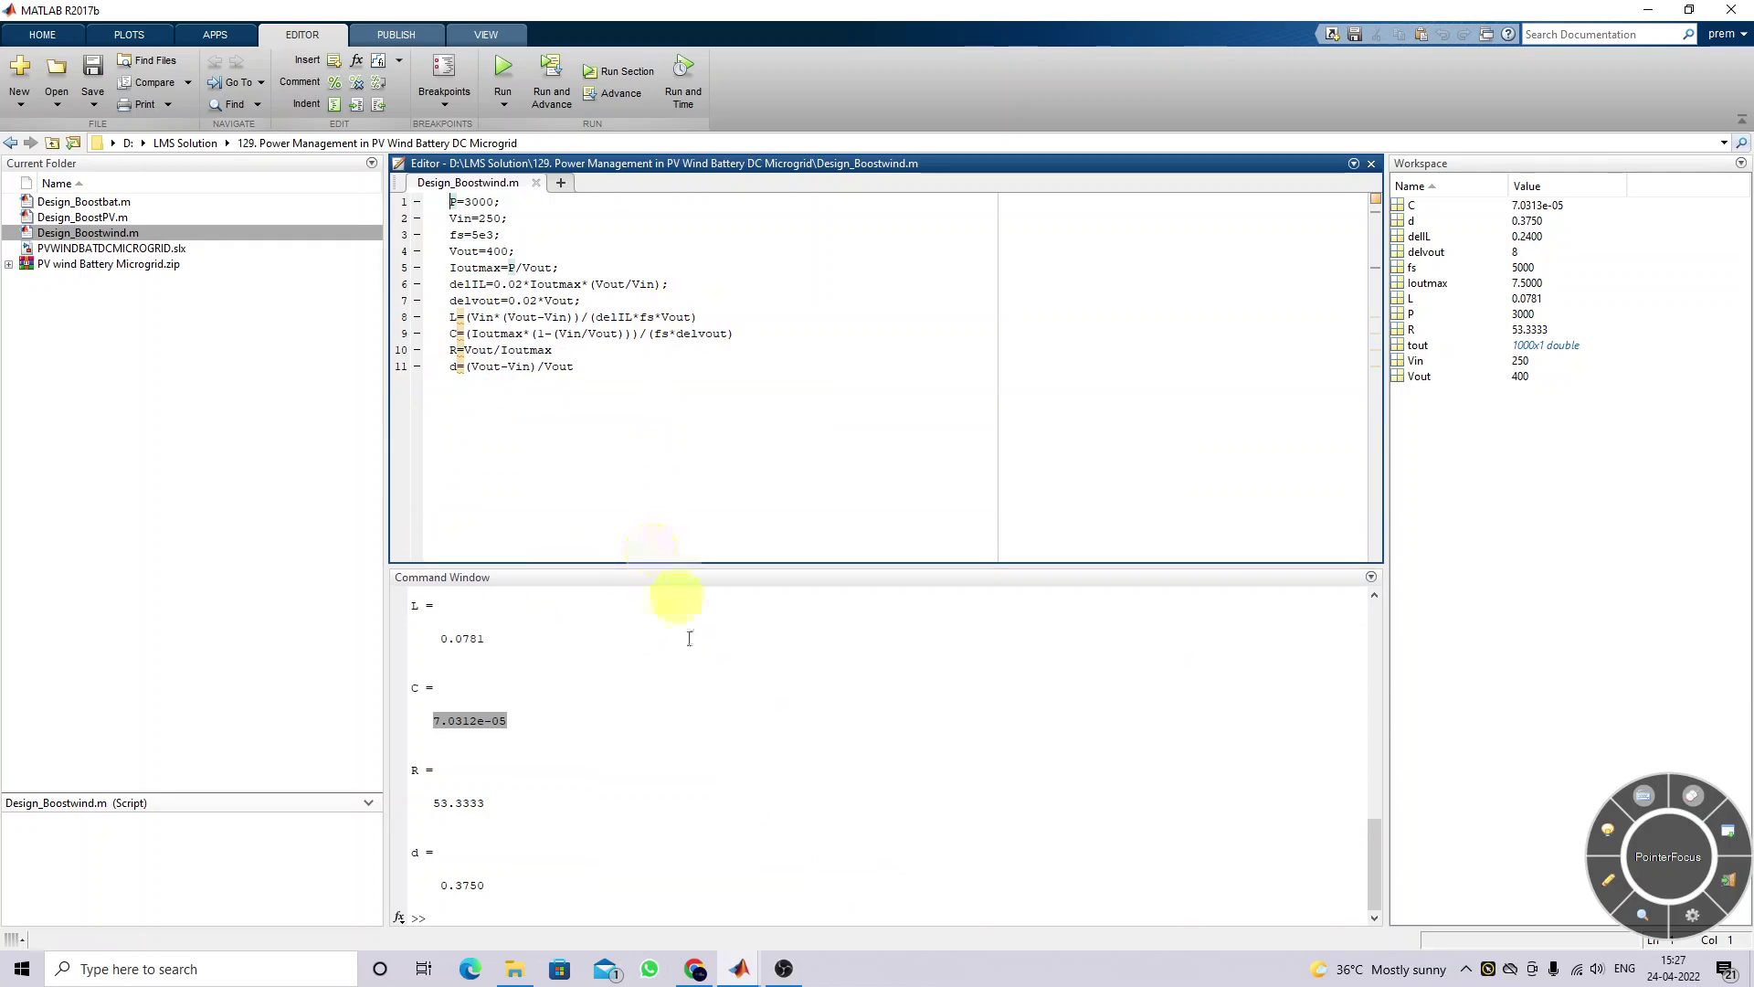
# Switch to the PVWINDBATDCMICROGRID Simulink model and examine the wind generator, three-phase measurement, universal bridge and boost converter stages
pyautogui.click(741, 967)
pyautogui.click(448, 850)
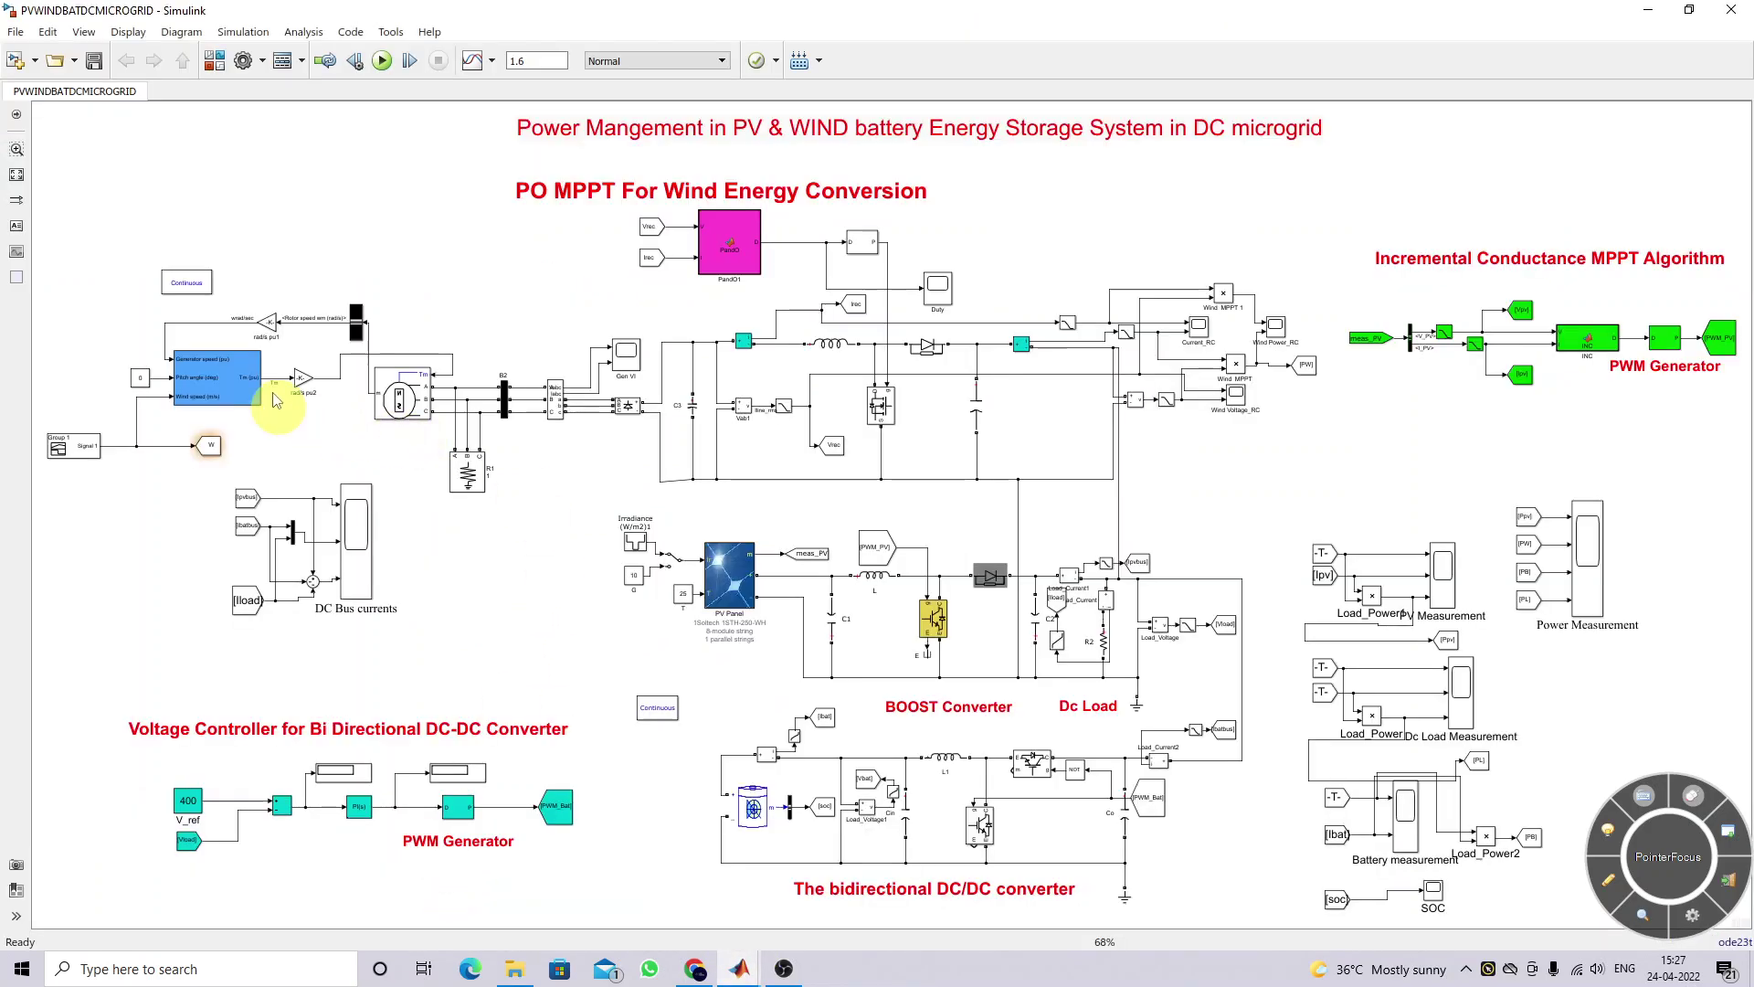
pyautogui.click(399, 402)
pyautogui.click(559, 409)
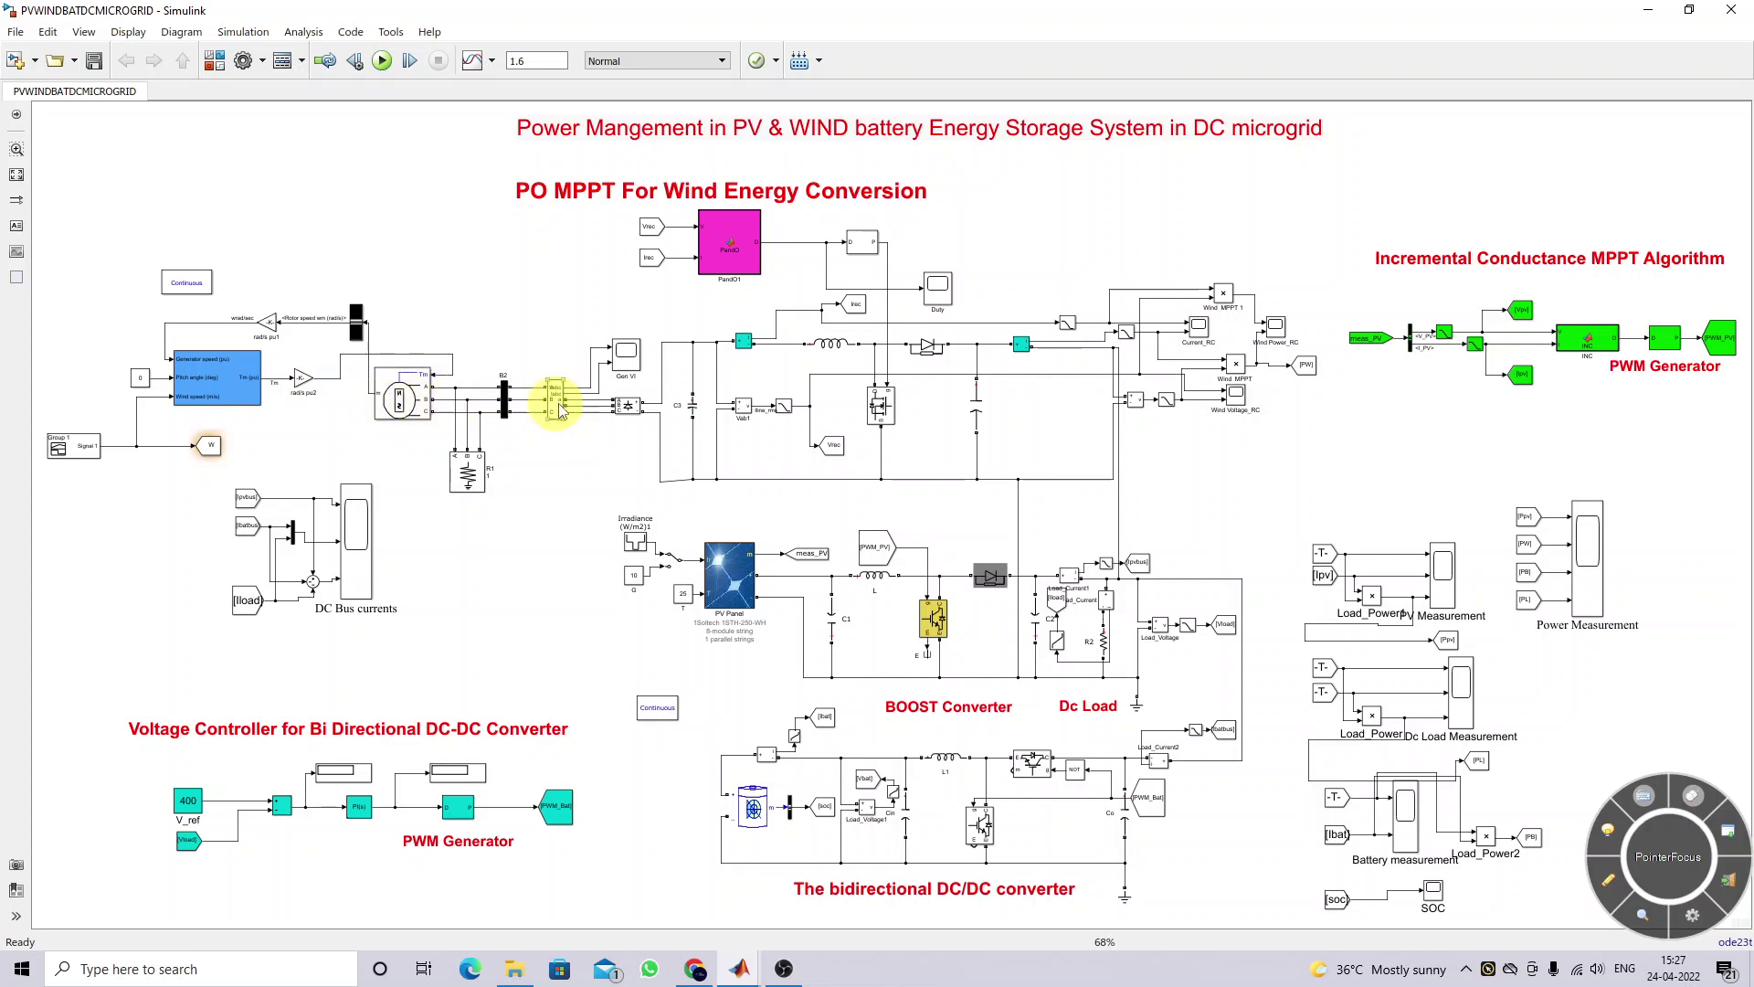
pyautogui.click(627, 409)
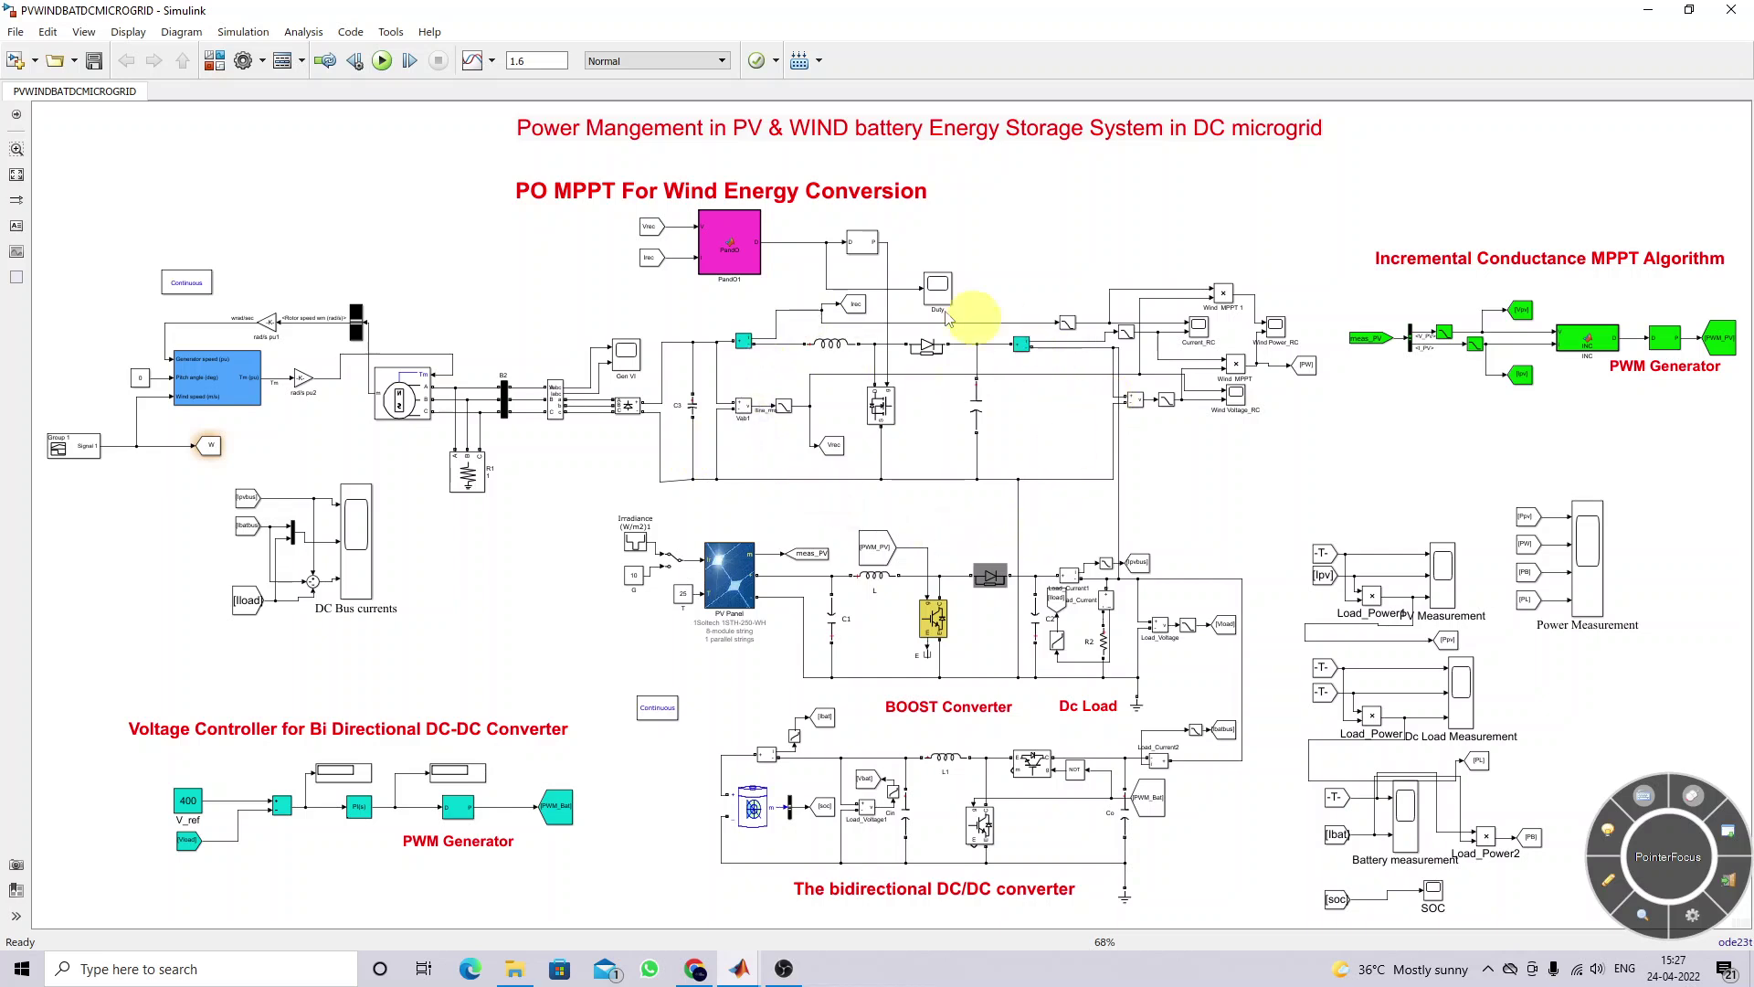
pyautogui.click(823, 351)
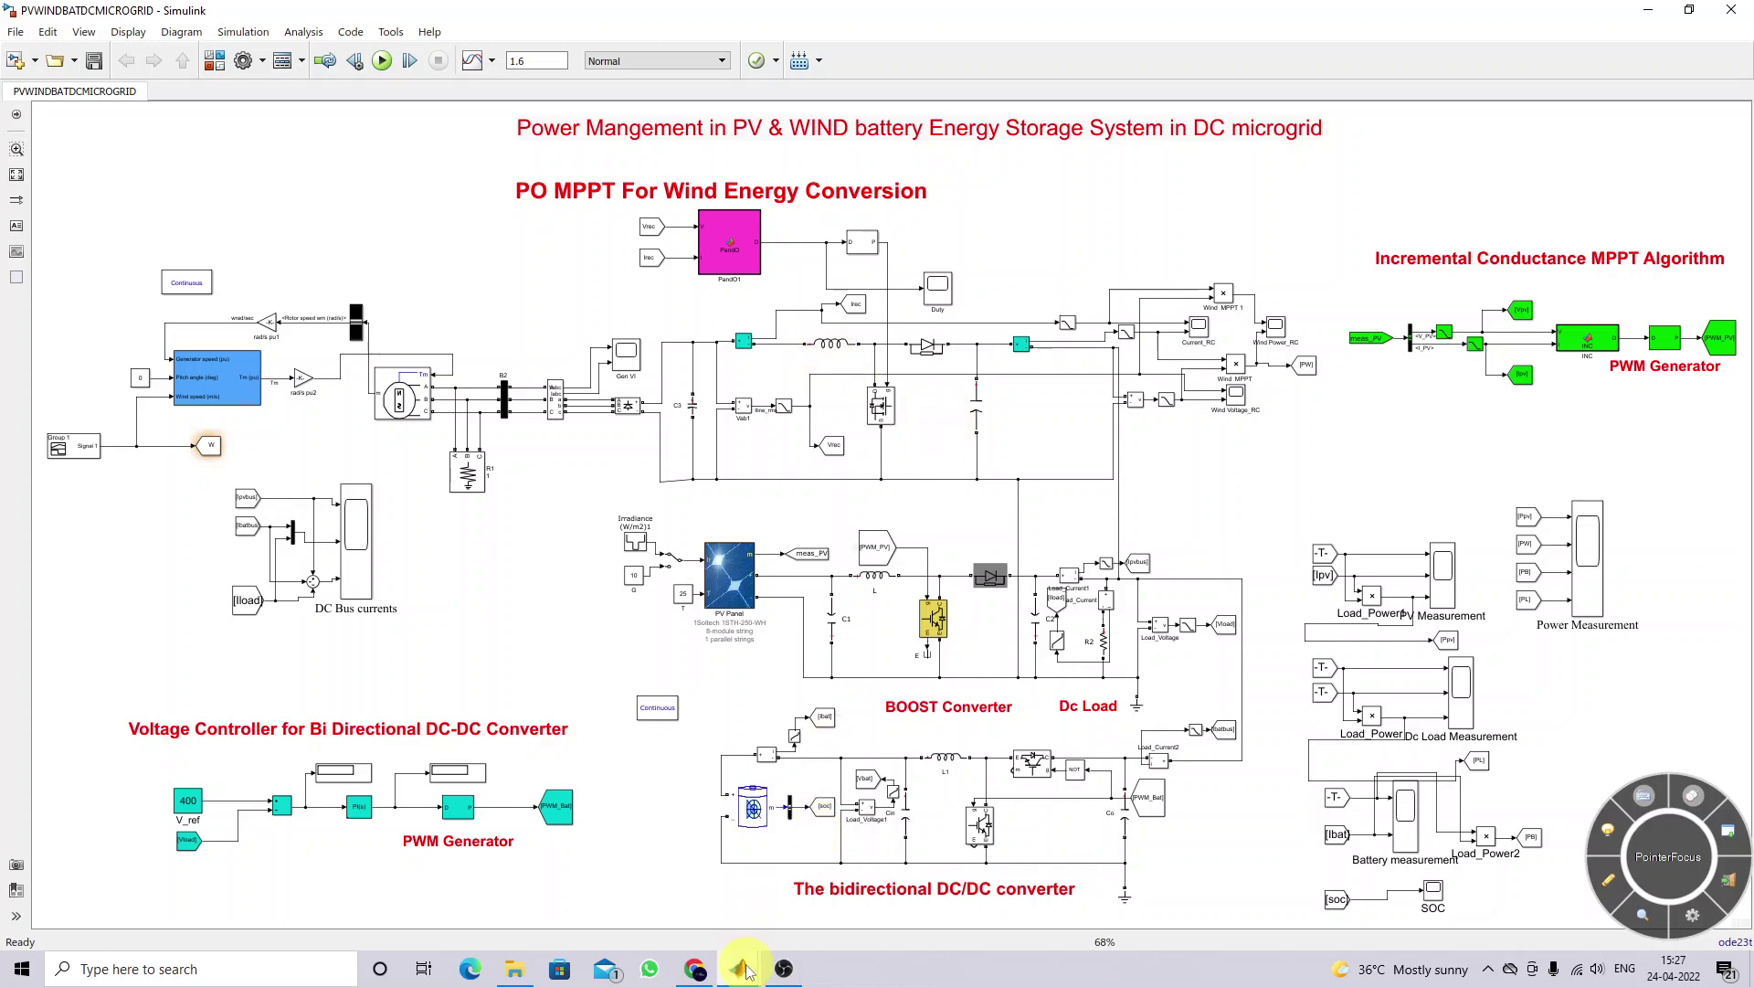
# Return to the Design_Boostwind.m script in MATLAB and review its power, input voltage and switching frequency definitions
pyautogui.moveTo(747, 970)
pyautogui.click(261, 855)
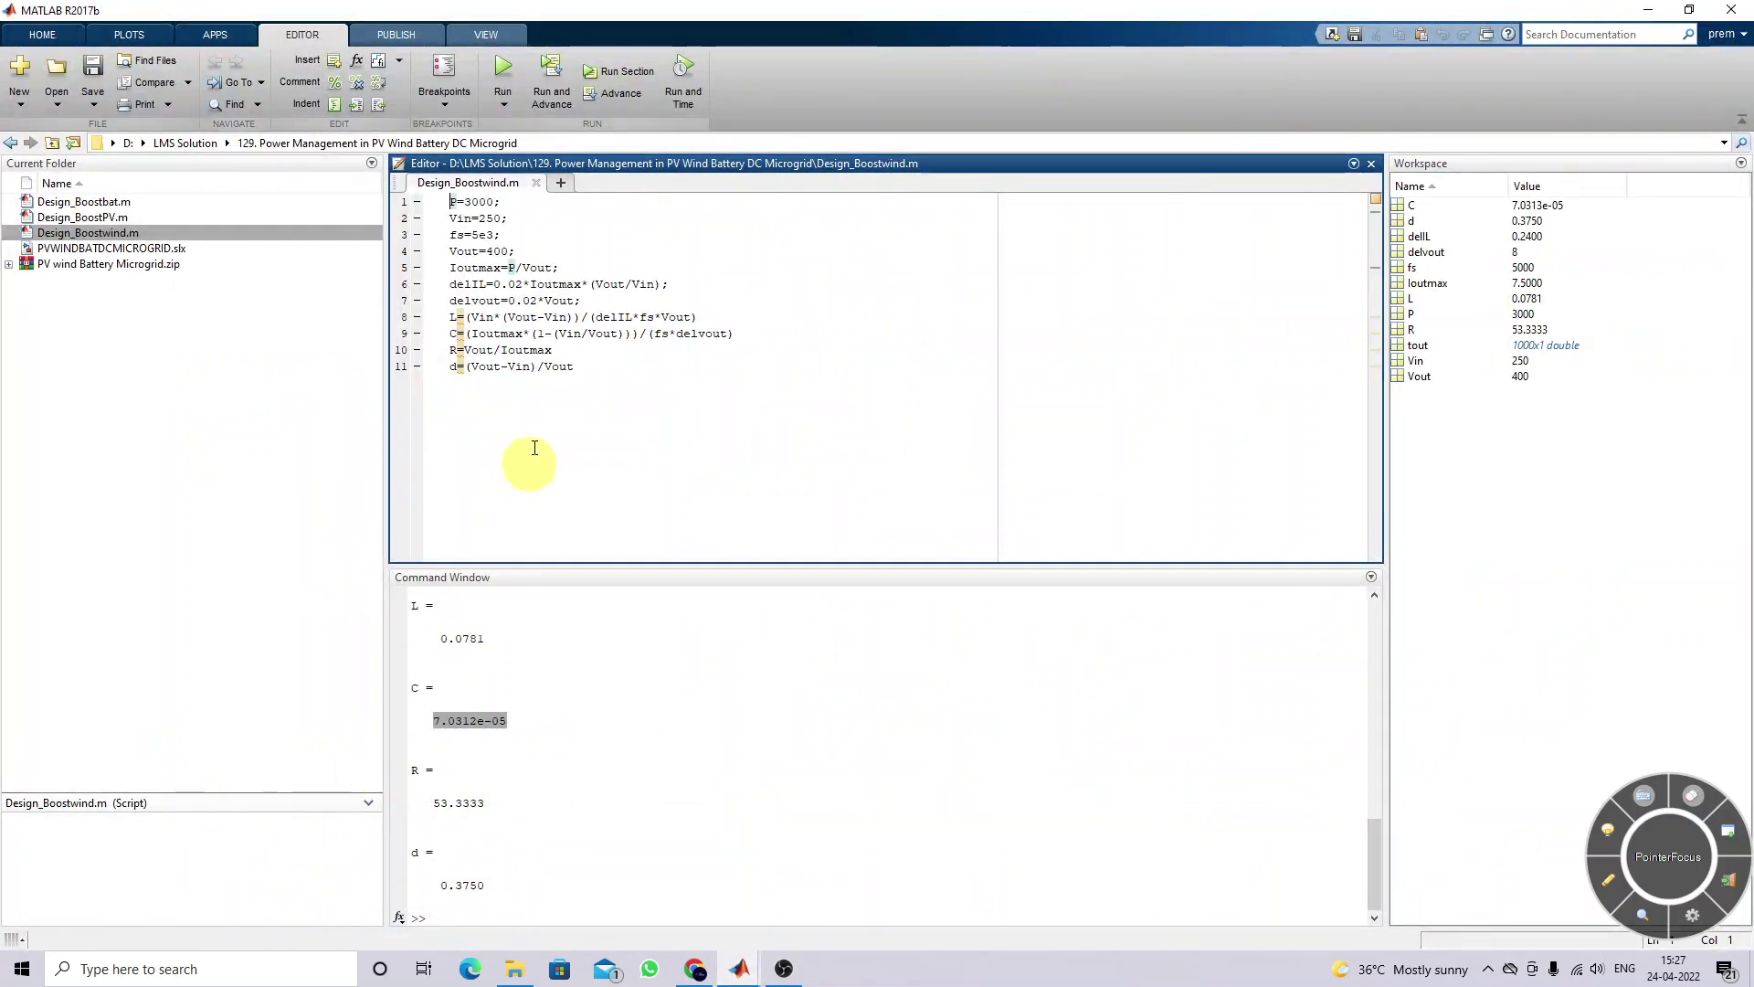
pyautogui.click(517, 252)
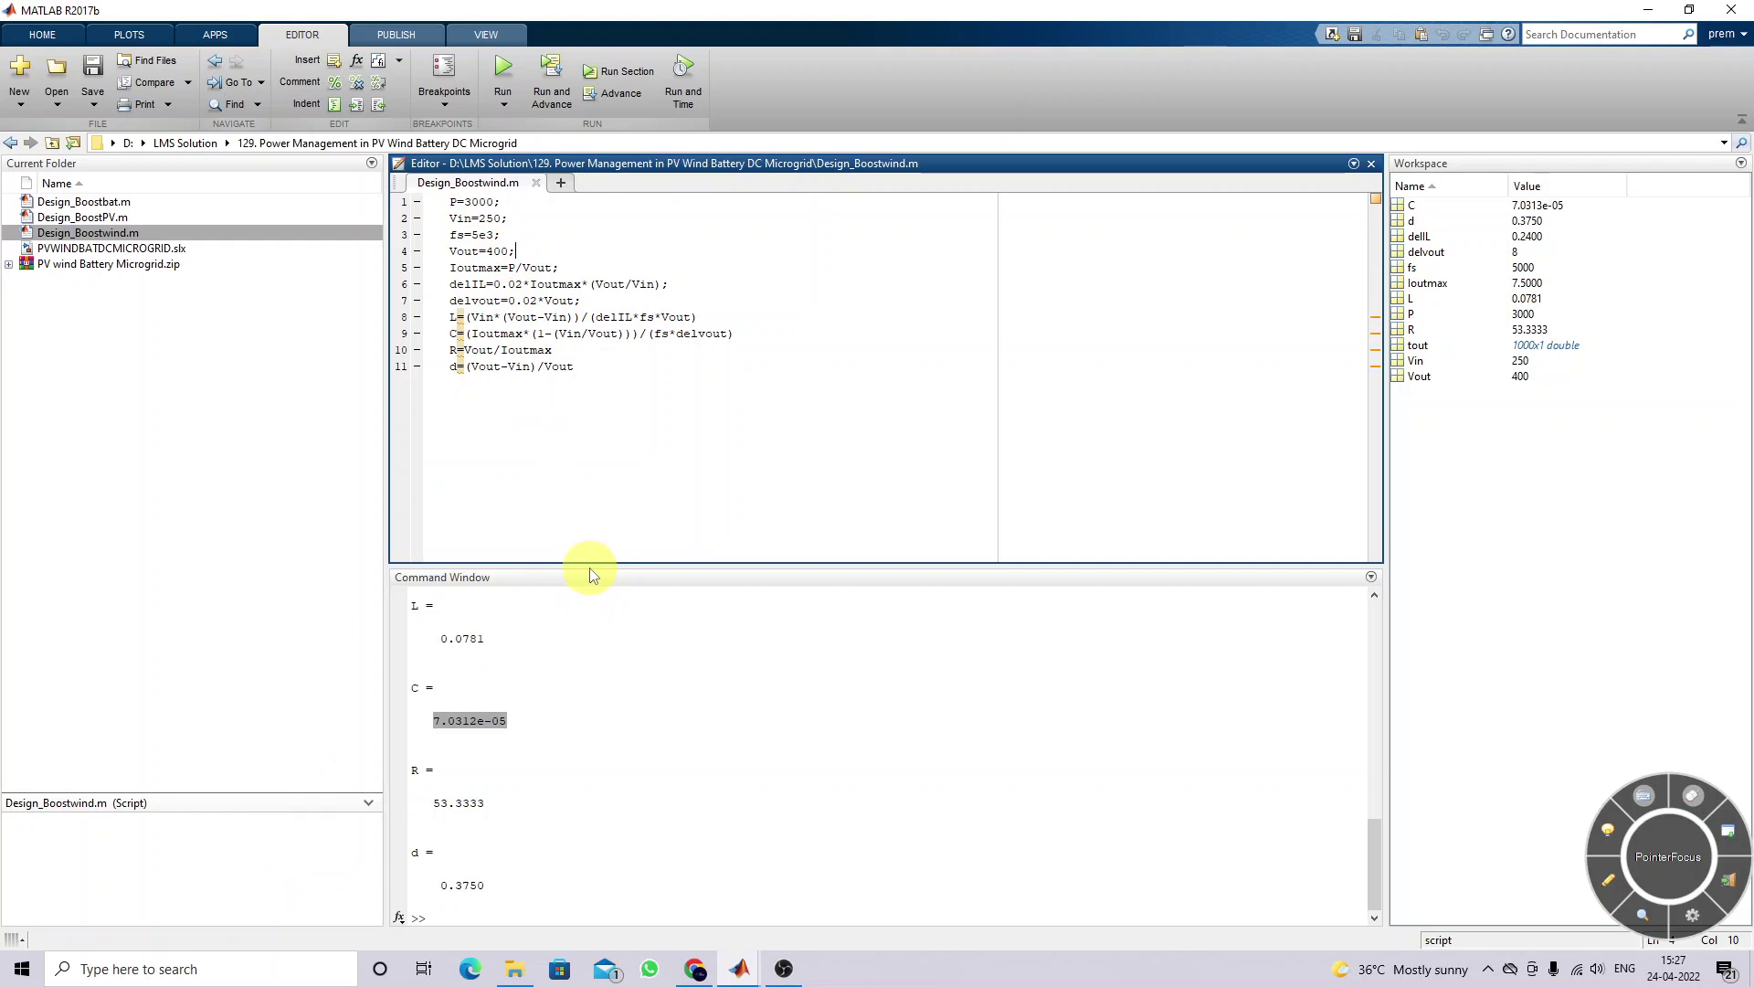
pyautogui.moveTo(590, 566); pyautogui.dragTo(575, 390)
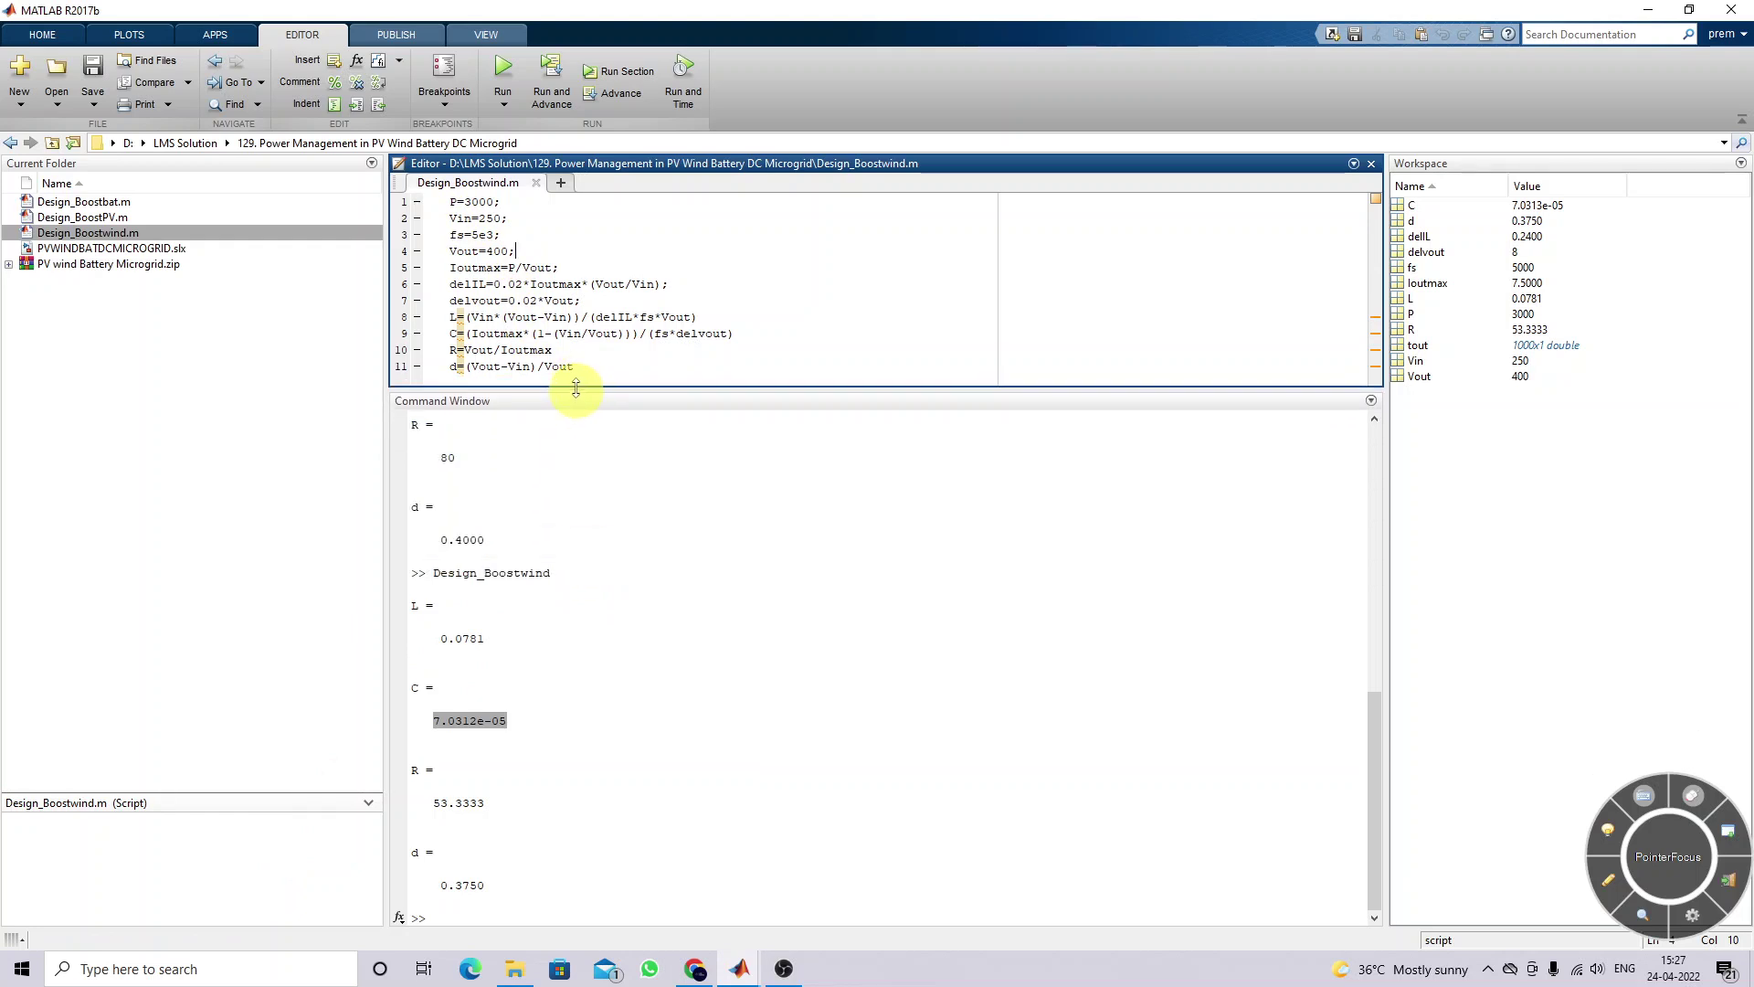
pyautogui.moveTo(501, 202); pyautogui.dragTo(449, 201)
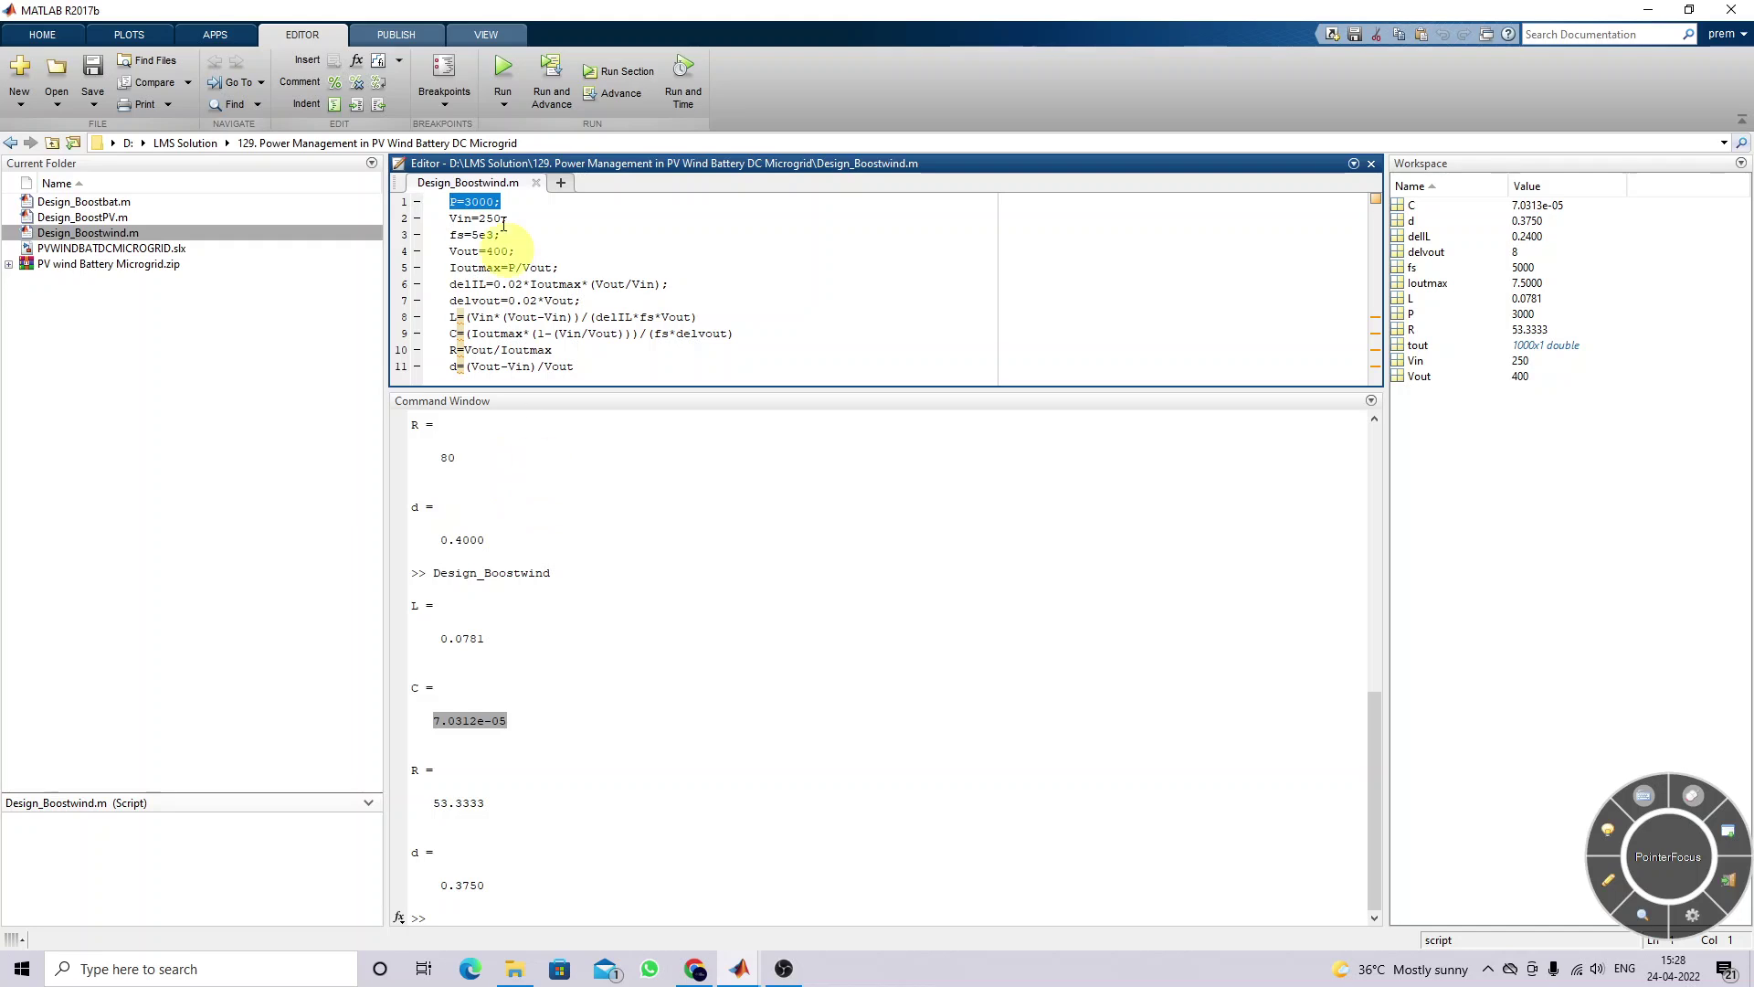
pyautogui.moveTo(508, 218); pyautogui.dragTo(449, 218)
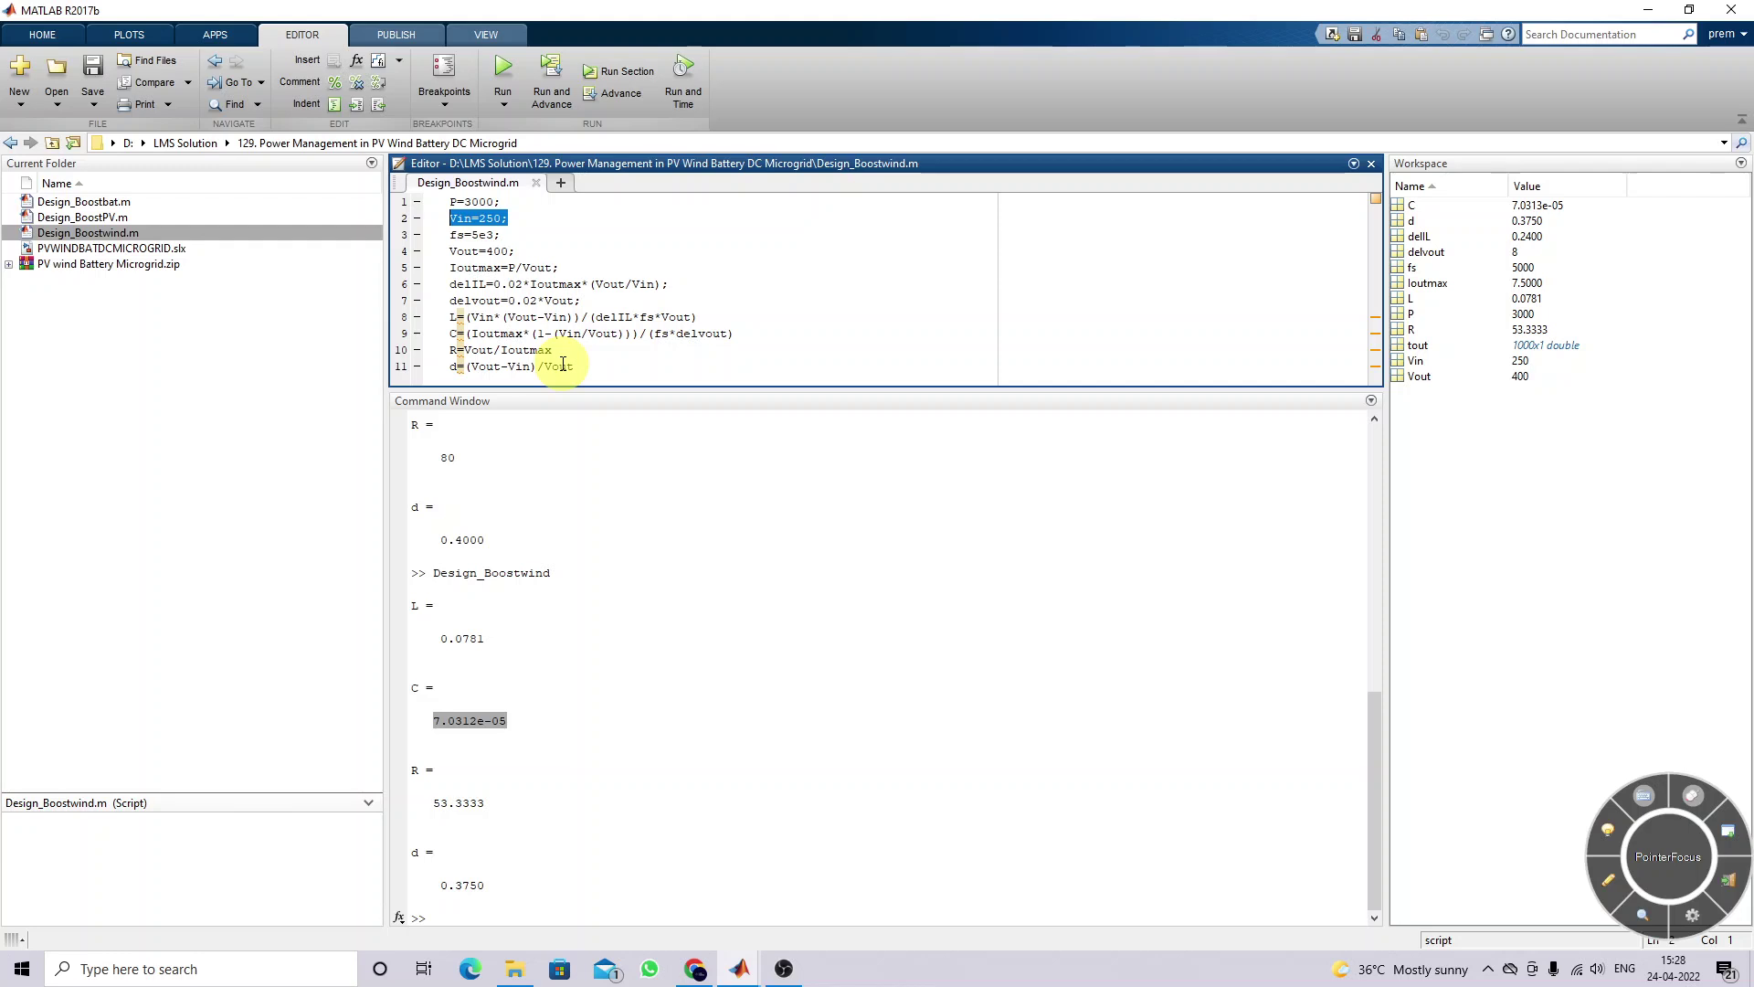
pyautogui.moveTo(502, 236); pyautogui.dragTo(450, 235)
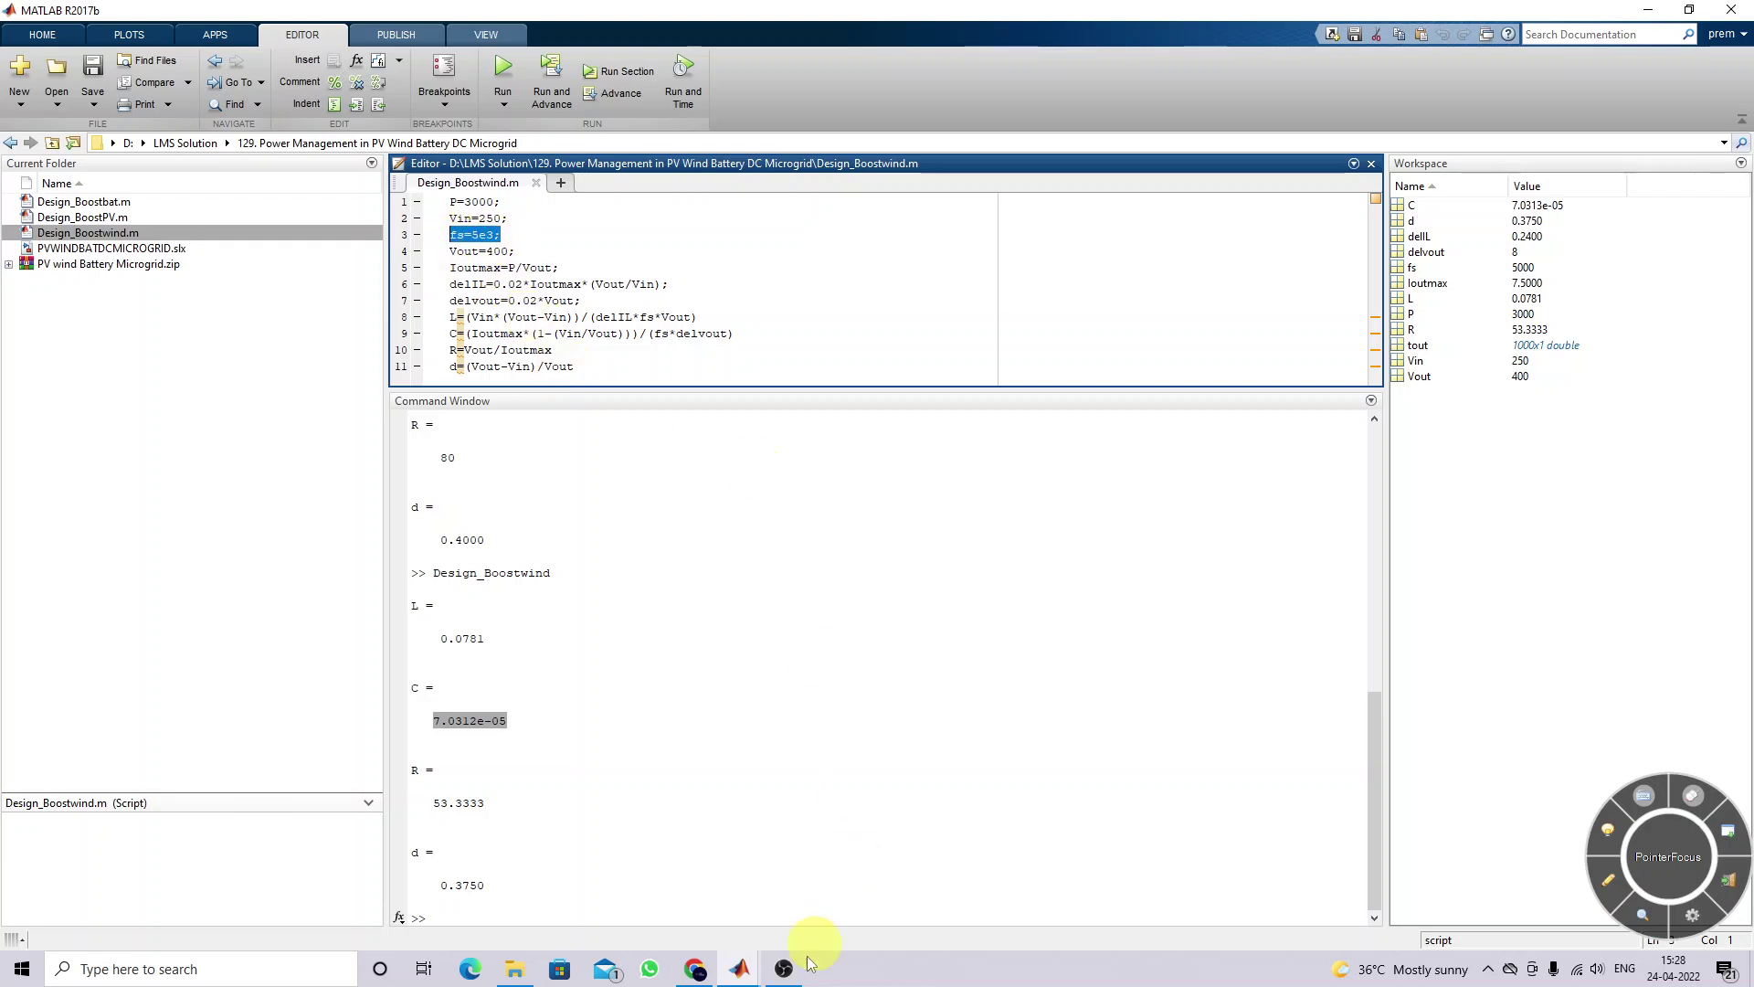
# Check the switching frequency of the wind converter's PWM Generator block in the Simulink model
pyautogui.moveTo(742, 955)
pyautogui.click(490, 893)
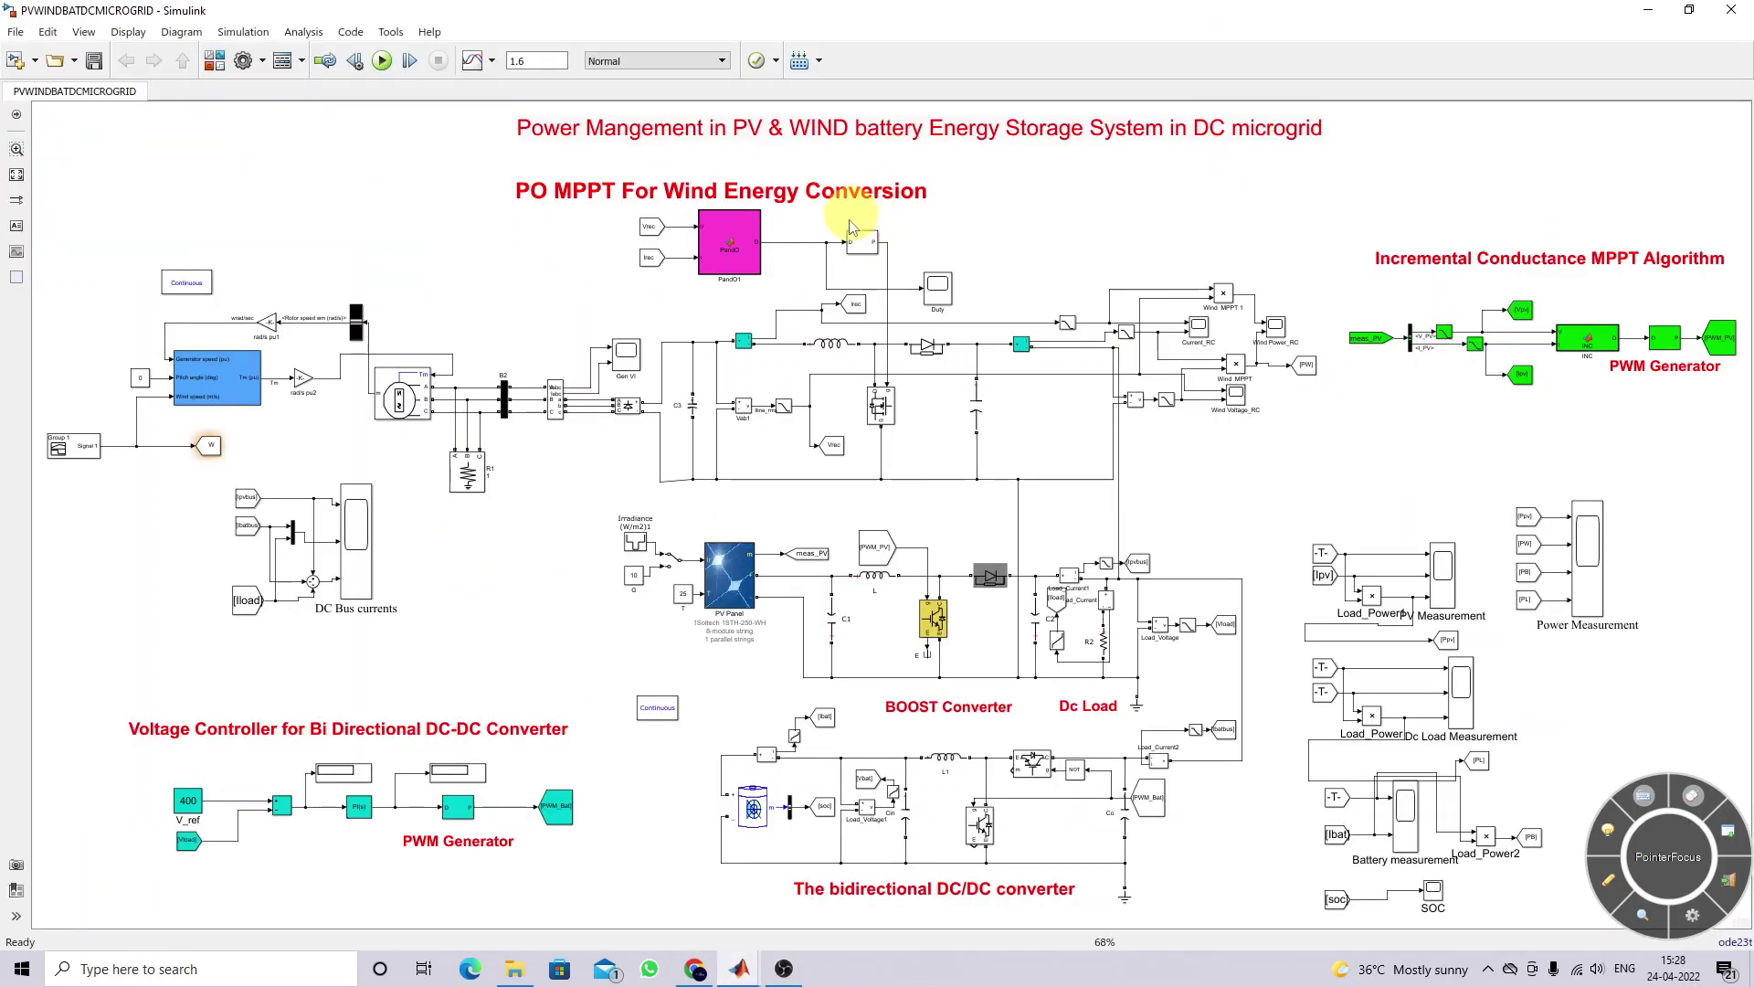
pyautogui.doubleClick(861, 242)
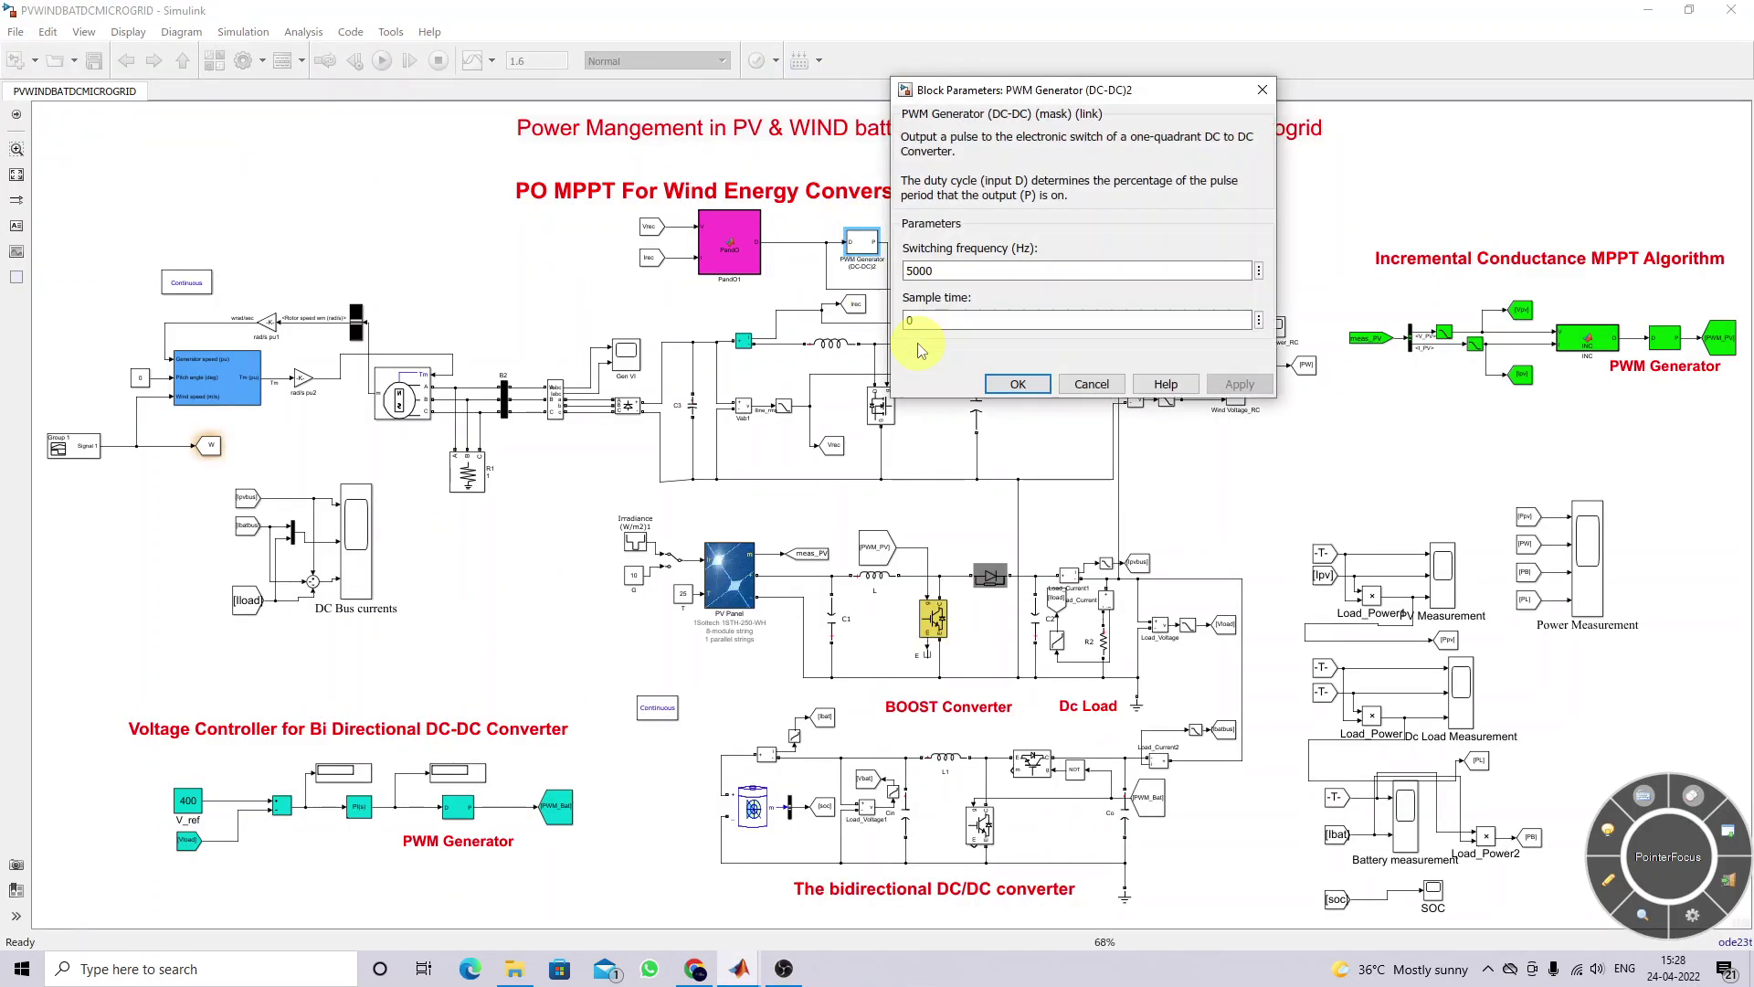
pyautogui.click(1017, 384)
# Review the output voltage, output current, ripple, inductance and capacitance lines of the Design_Boostwind.m script in MATLAB
pyautogui.moveTo(731, 955)
pyautogui.click(258, 872)
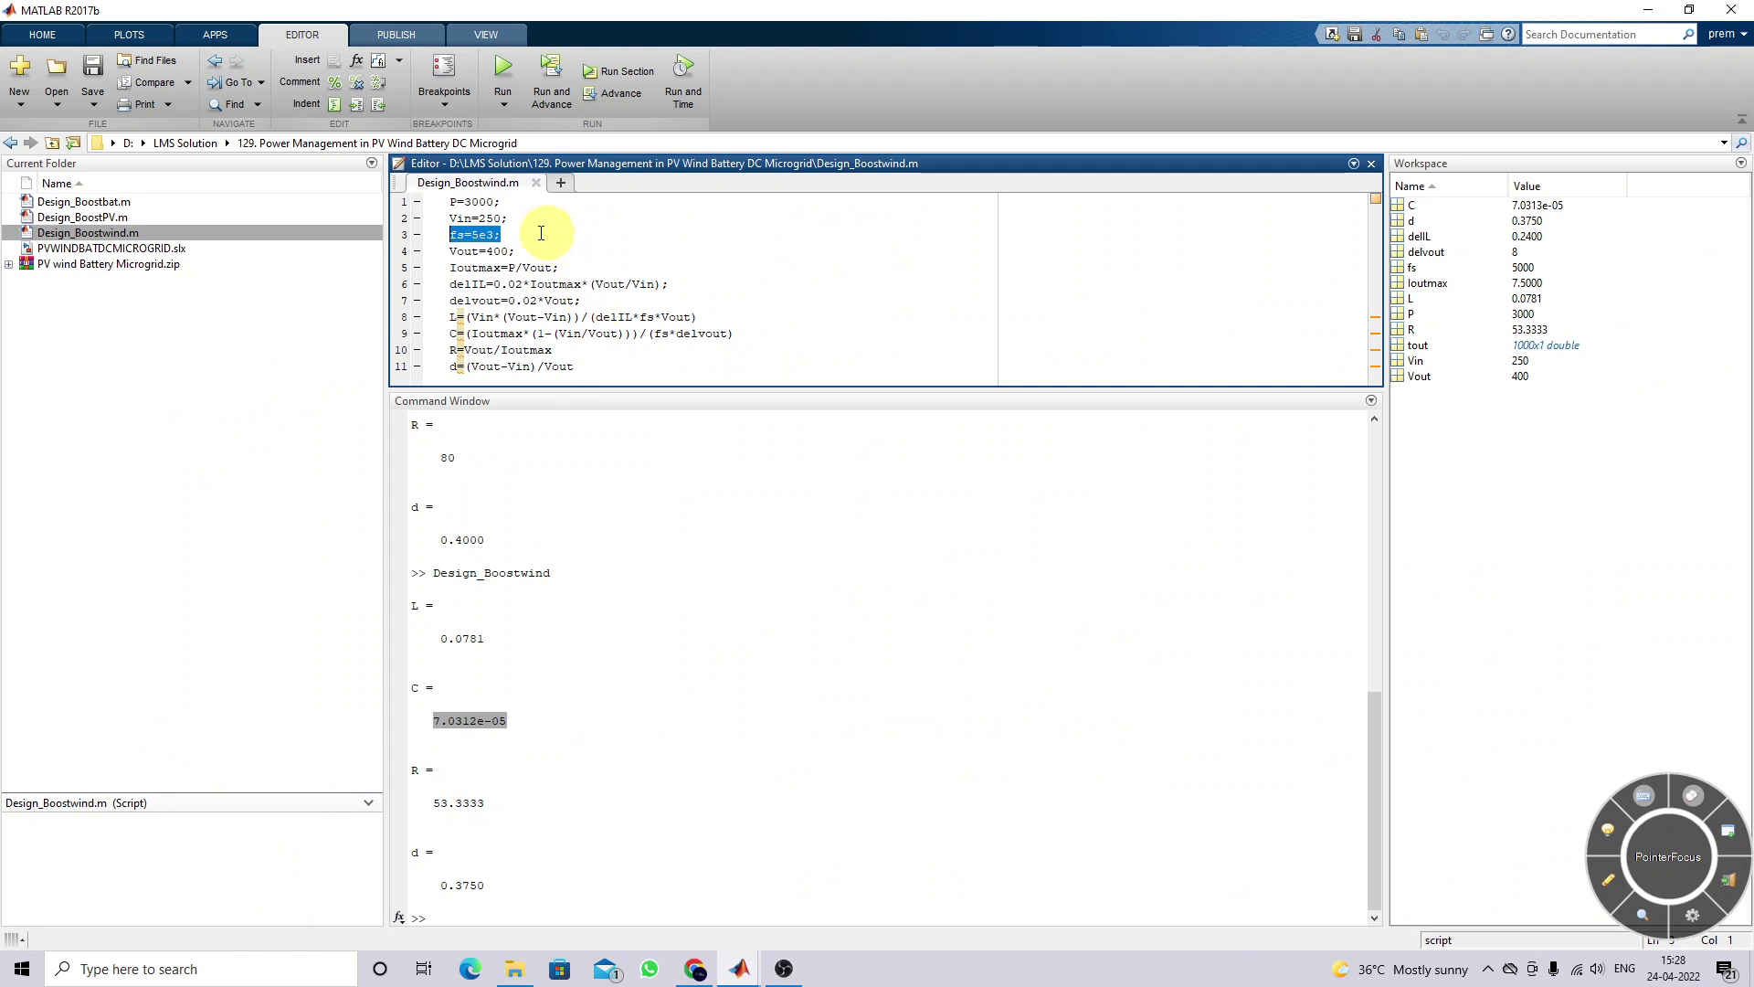
pyautogui.moveTo(451, 252); pyautogui.dragTo(508, 253)
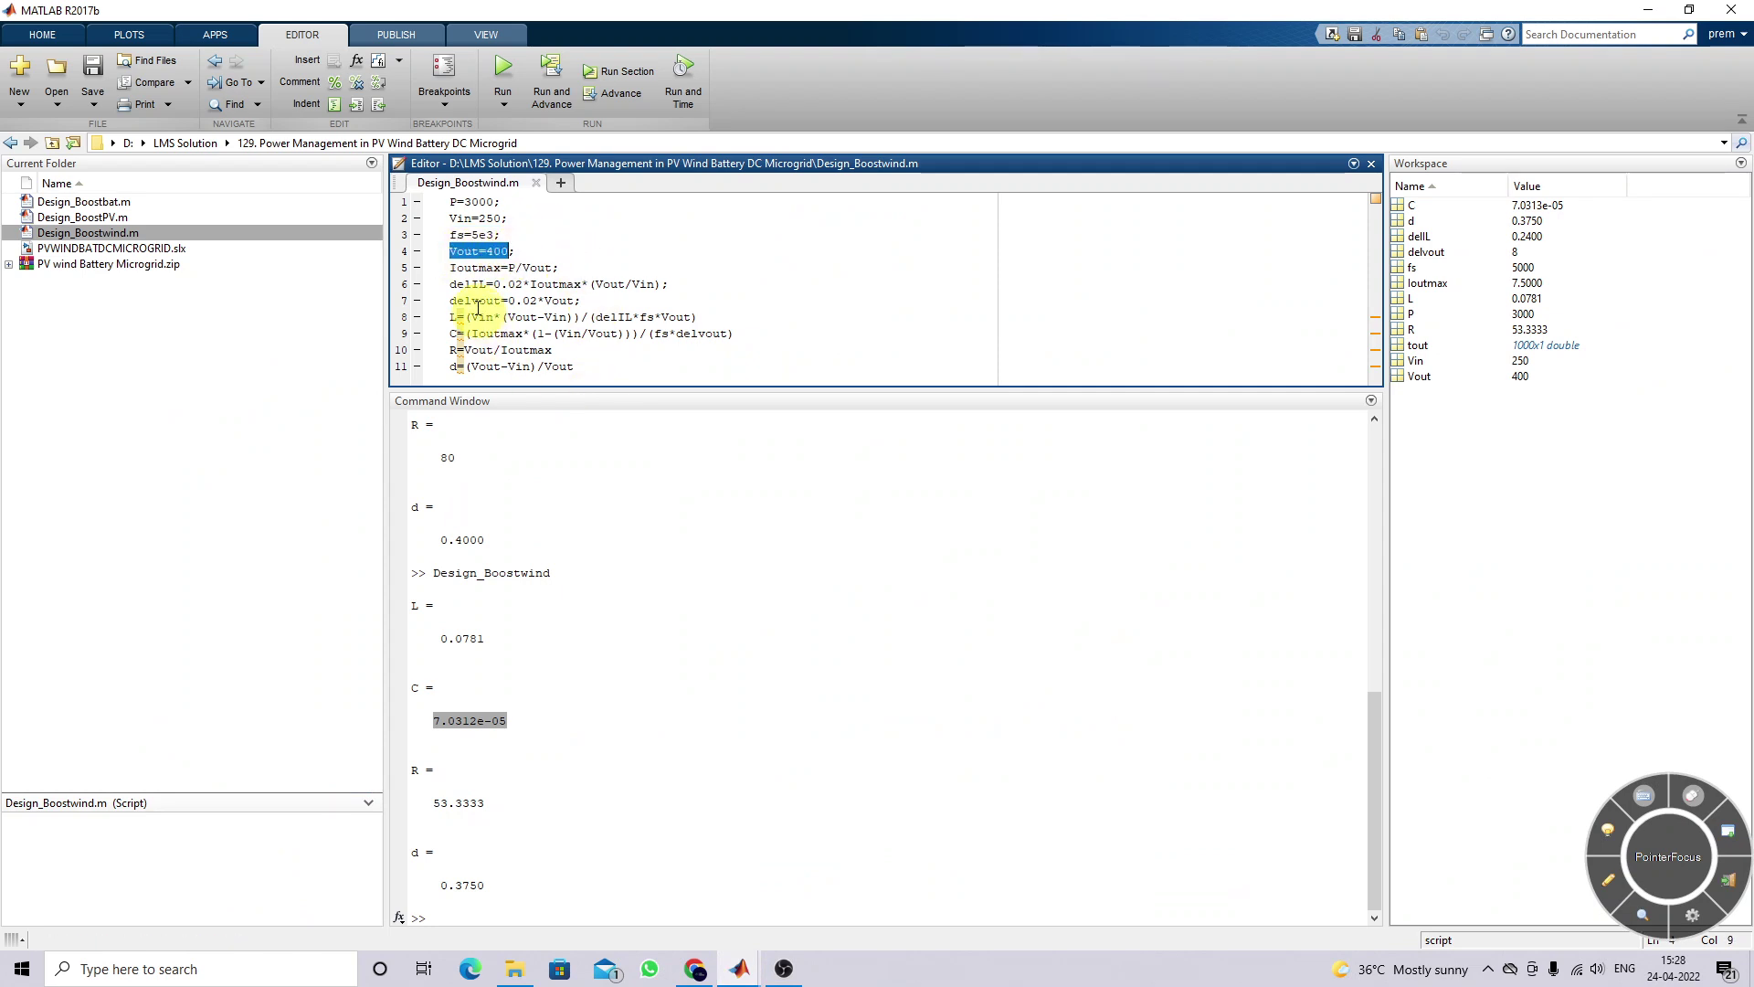
pyautogui.moveTo(449, 268); pyautogui.dragTo(567, 350)
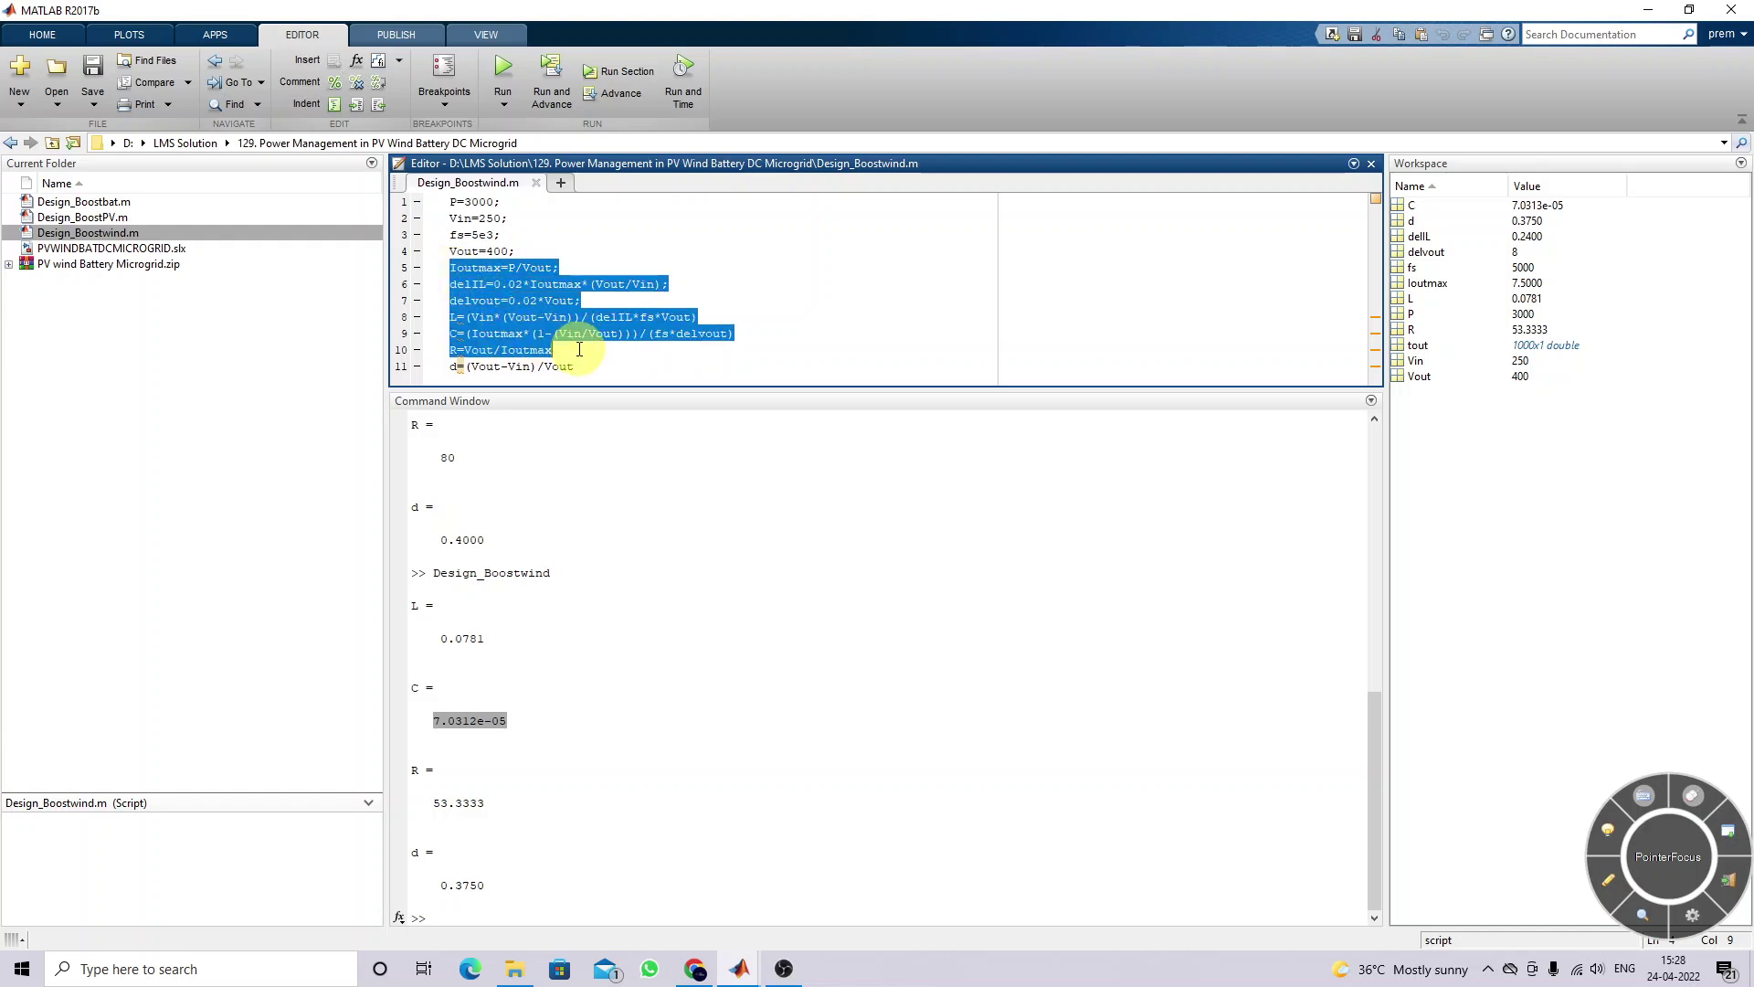
pyautogui.moveTo(451, 267); pyautogui.dragTo(592, 269)
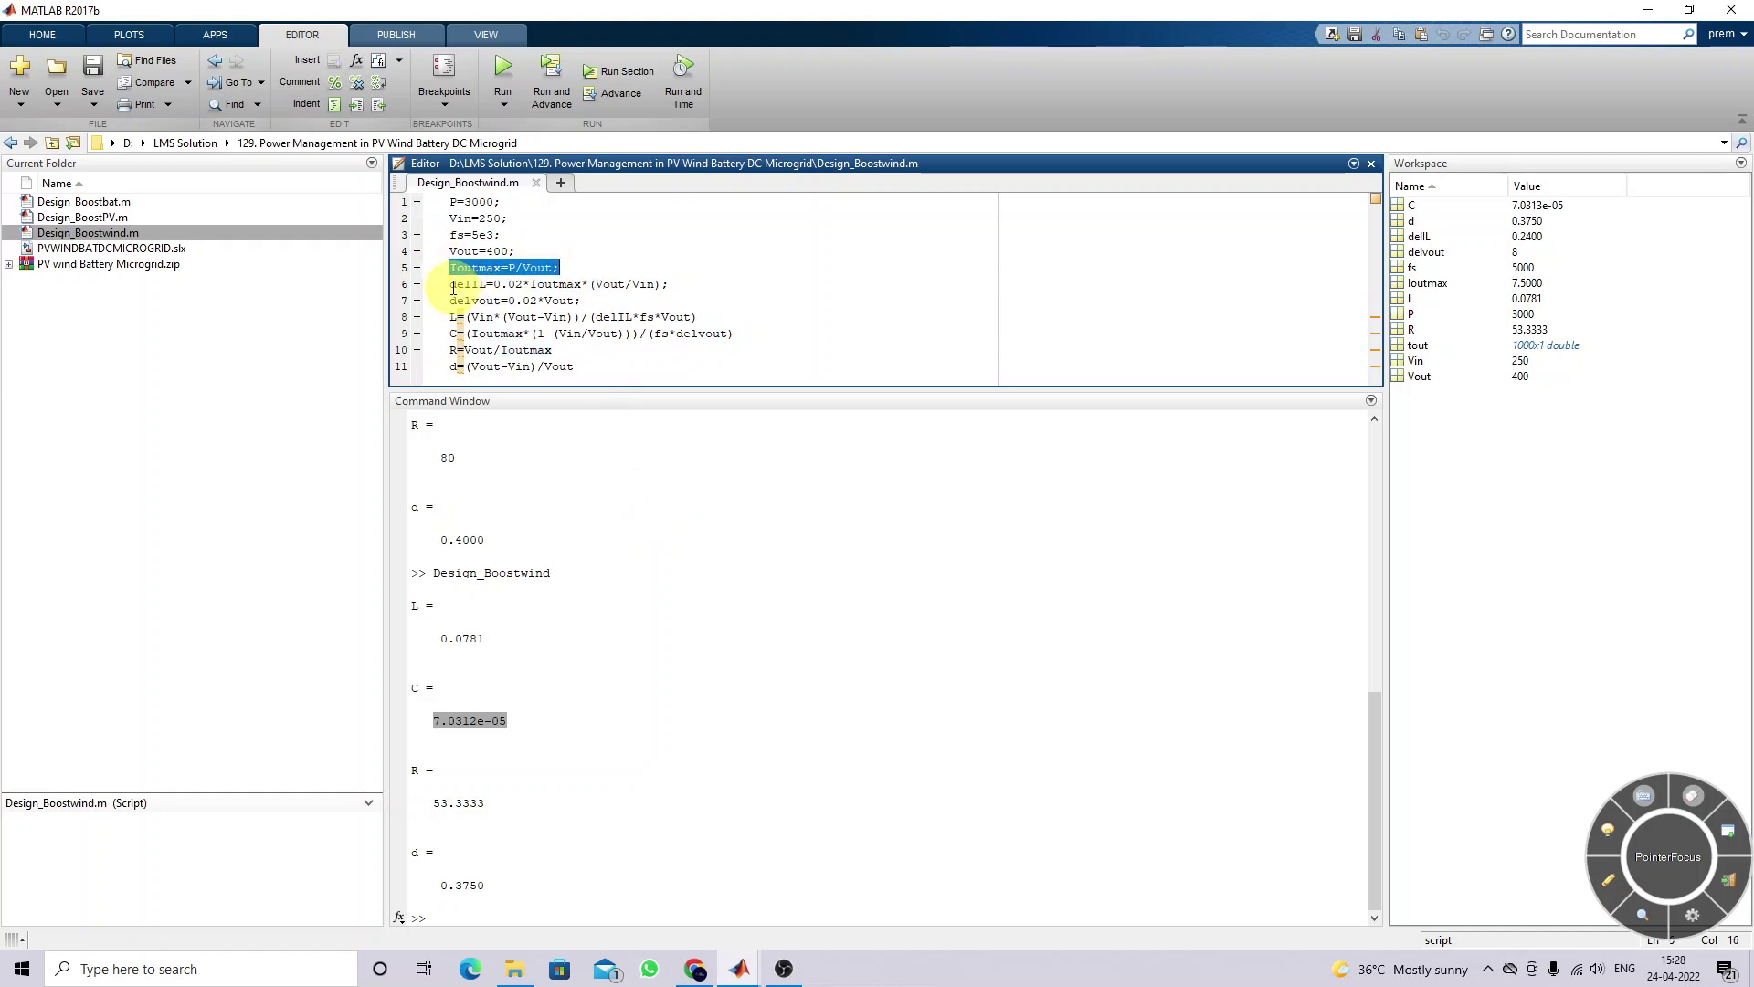
pyautogui.moveTo(450, 286); pyautogui.dragTo(583, 302)
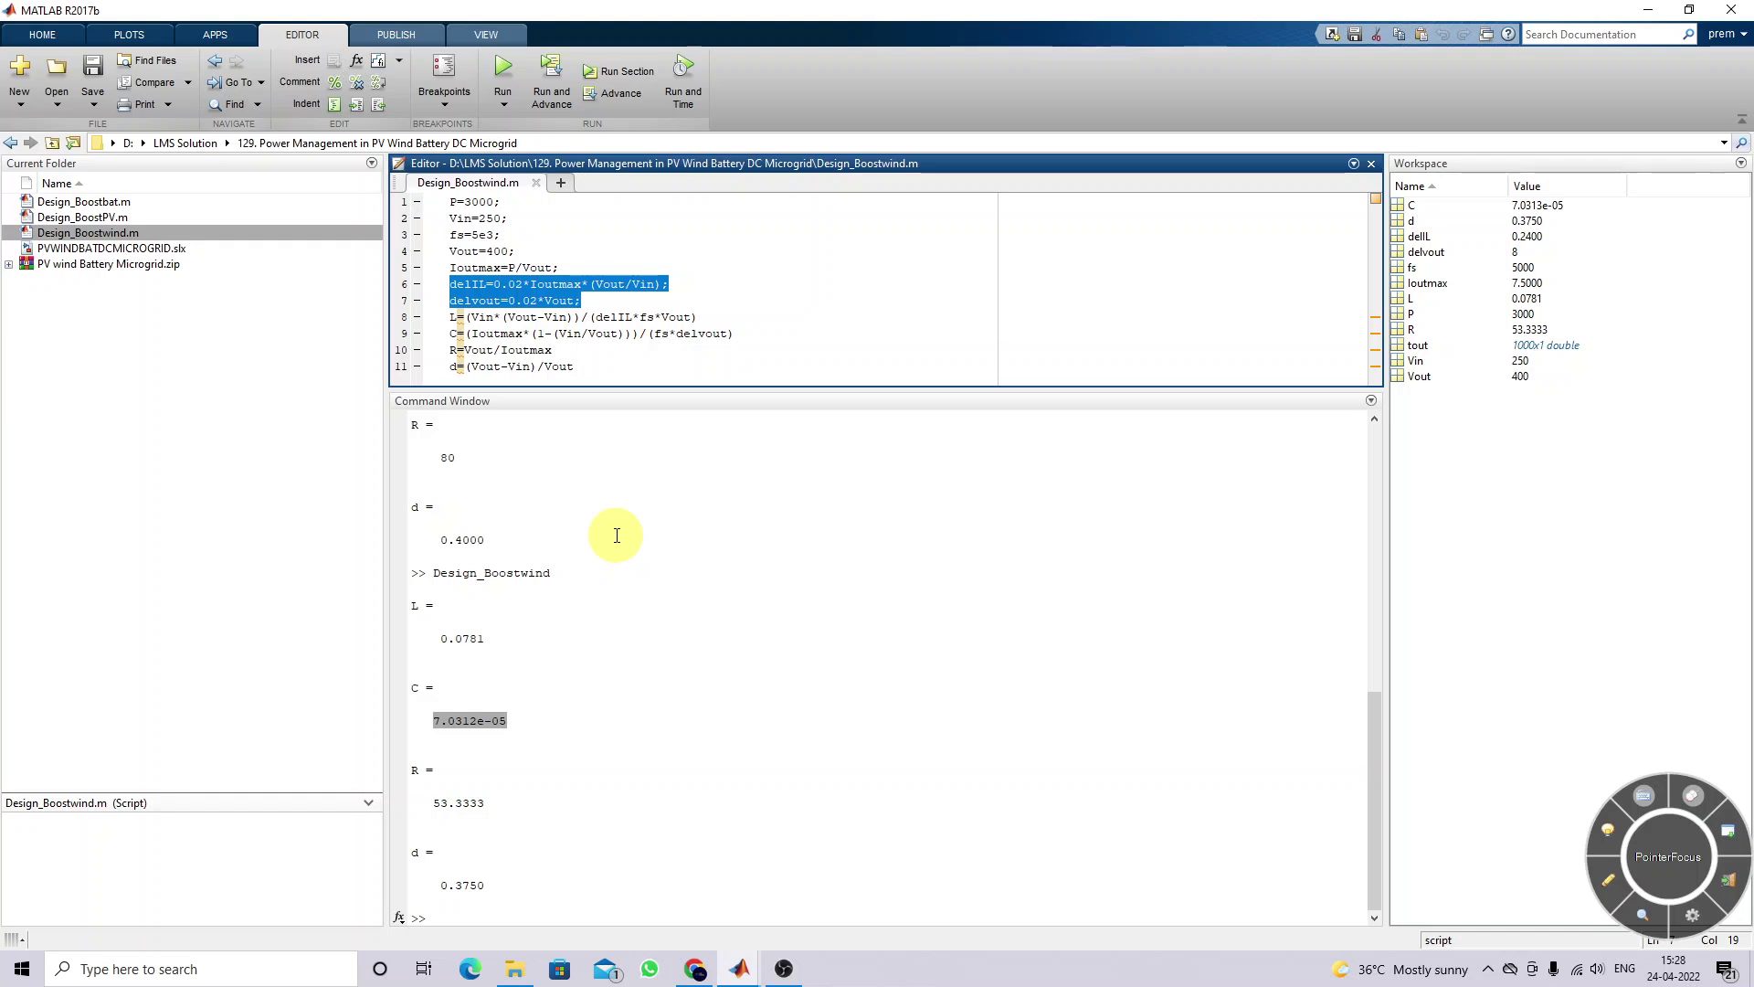
pyautogui.moveTo(450, 317); pyautogui.dragTo(728, 335)
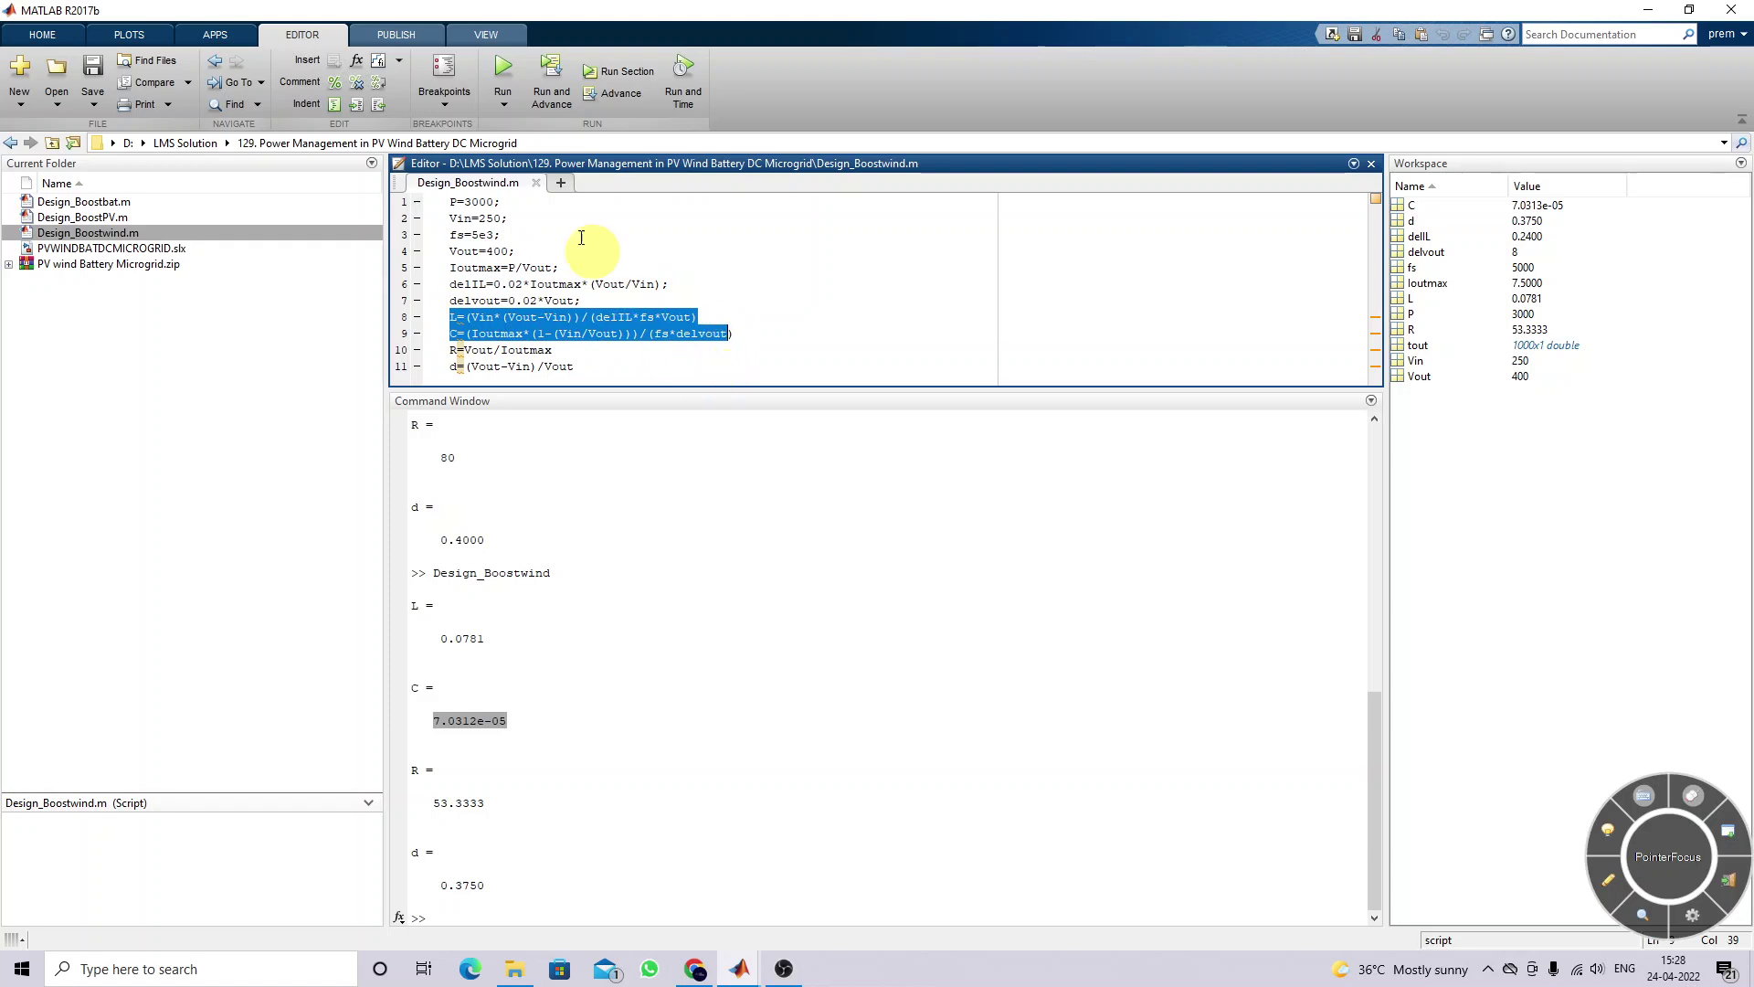
# Run the Design_Boostwind script and highlight the calculated L and C values in the output
pyautogui.click(507, 73)
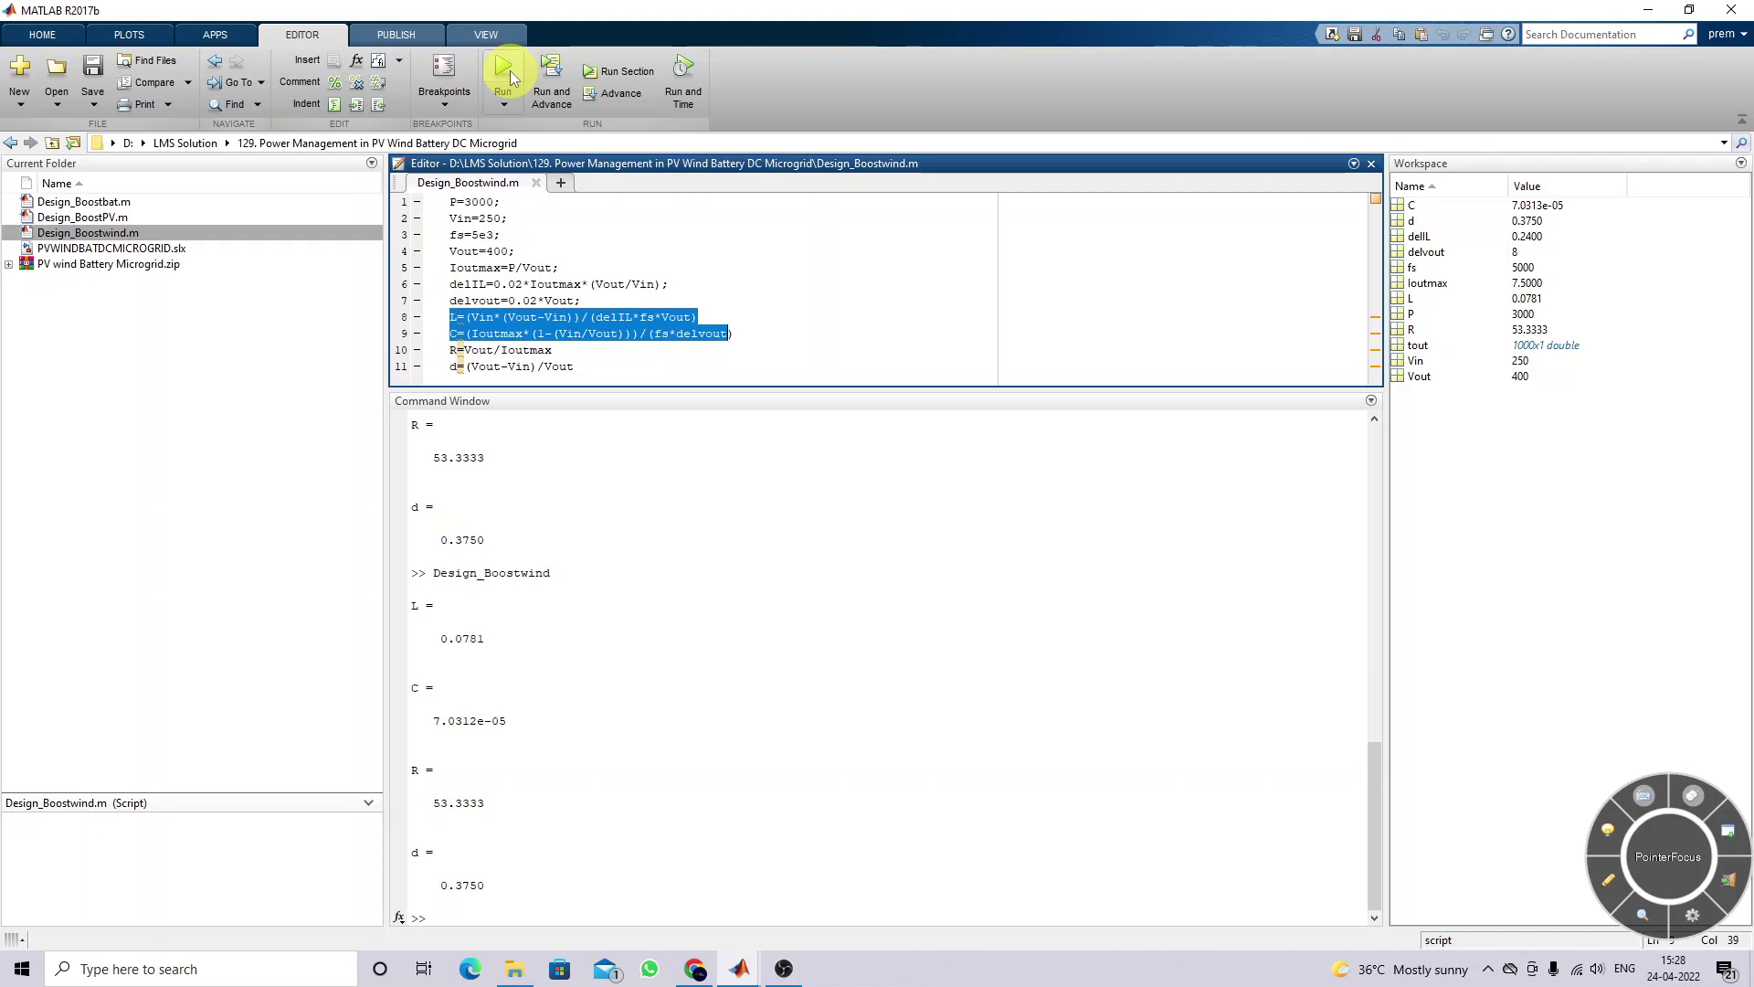
pyautogui.click(509, 712)
pyautogui.moveTo(448, 639); pyautogui.dragTo(507, 664)
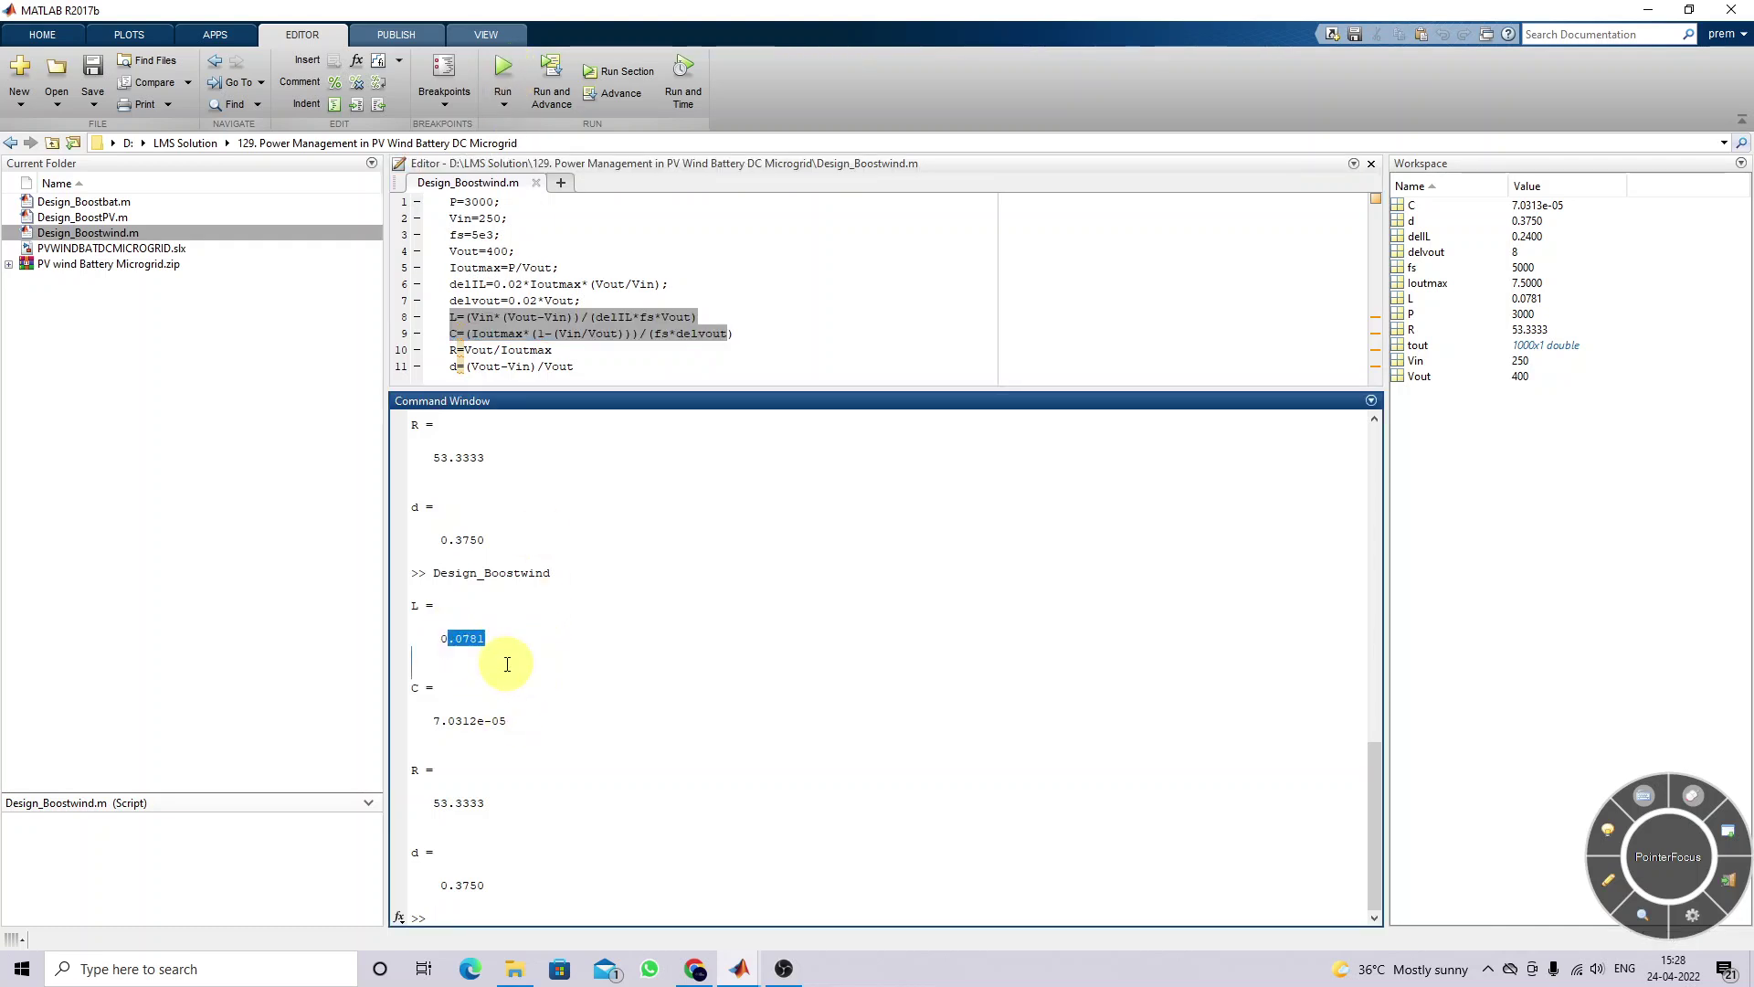
pyautogui.moveTo(426, 721); pyautogui.dragTo(509, 721)
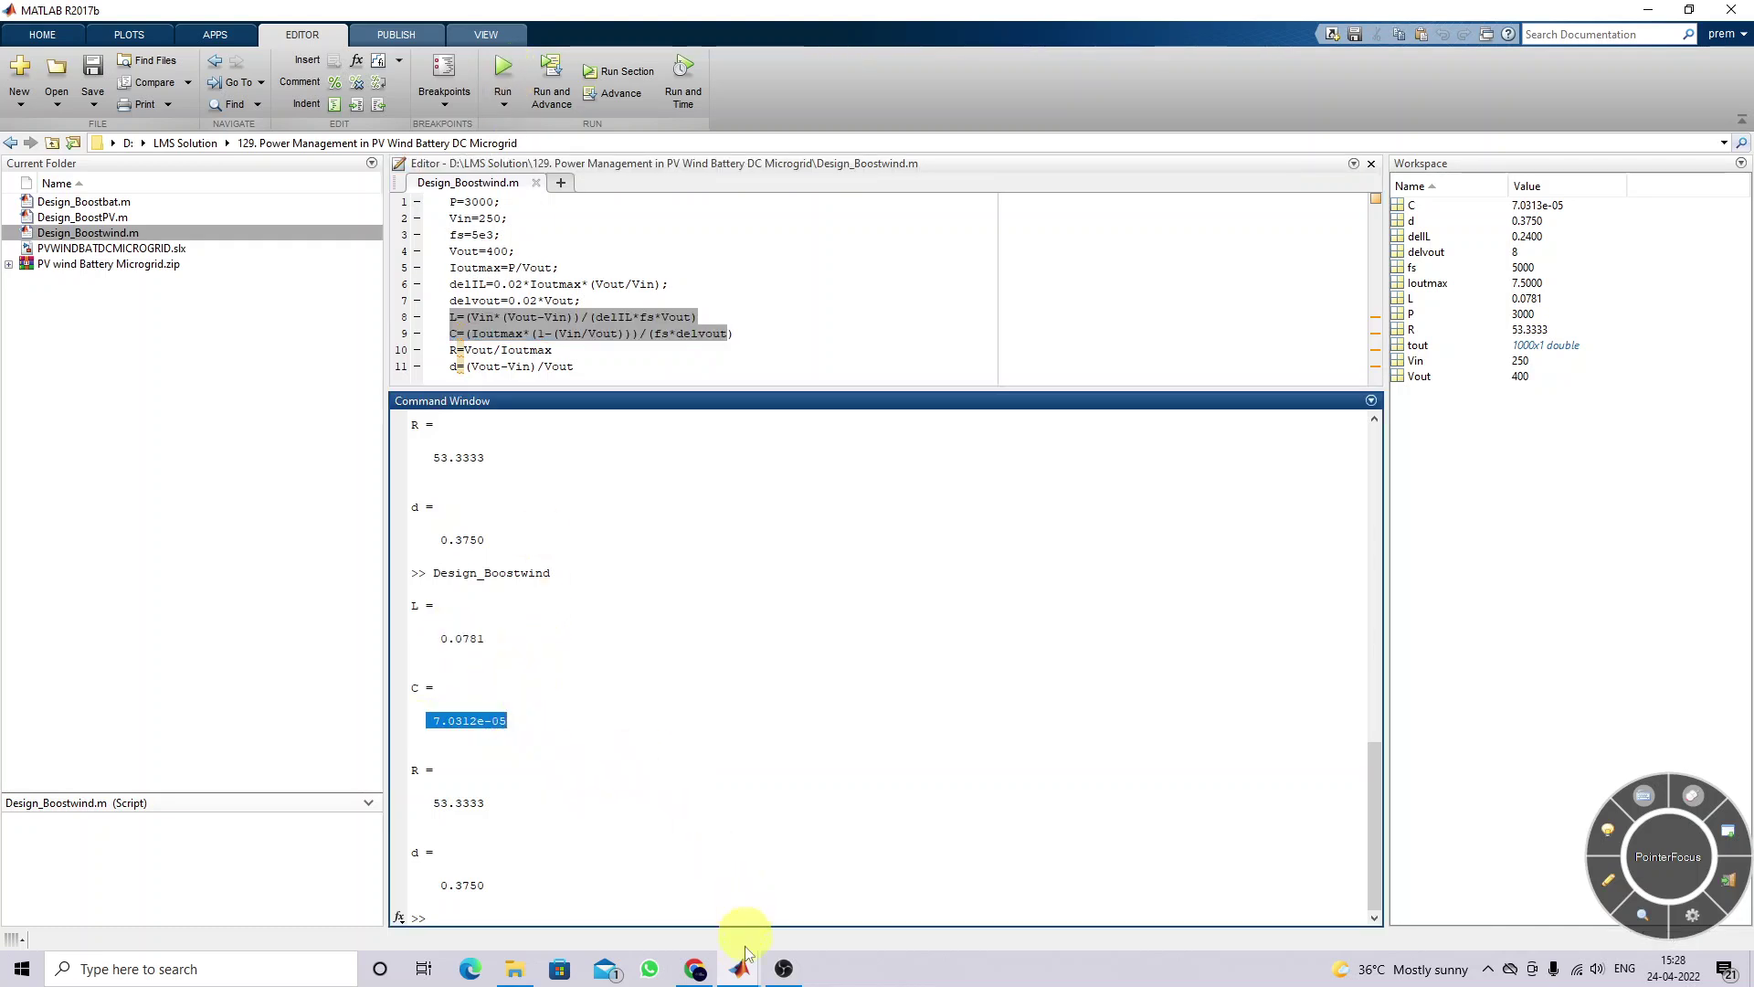
# Switch to the Simulink model and check the parameters of the wind boost converter's inductor branch
pyautogui.moveTo(745, 953)
pyautogui.click(478, 895)
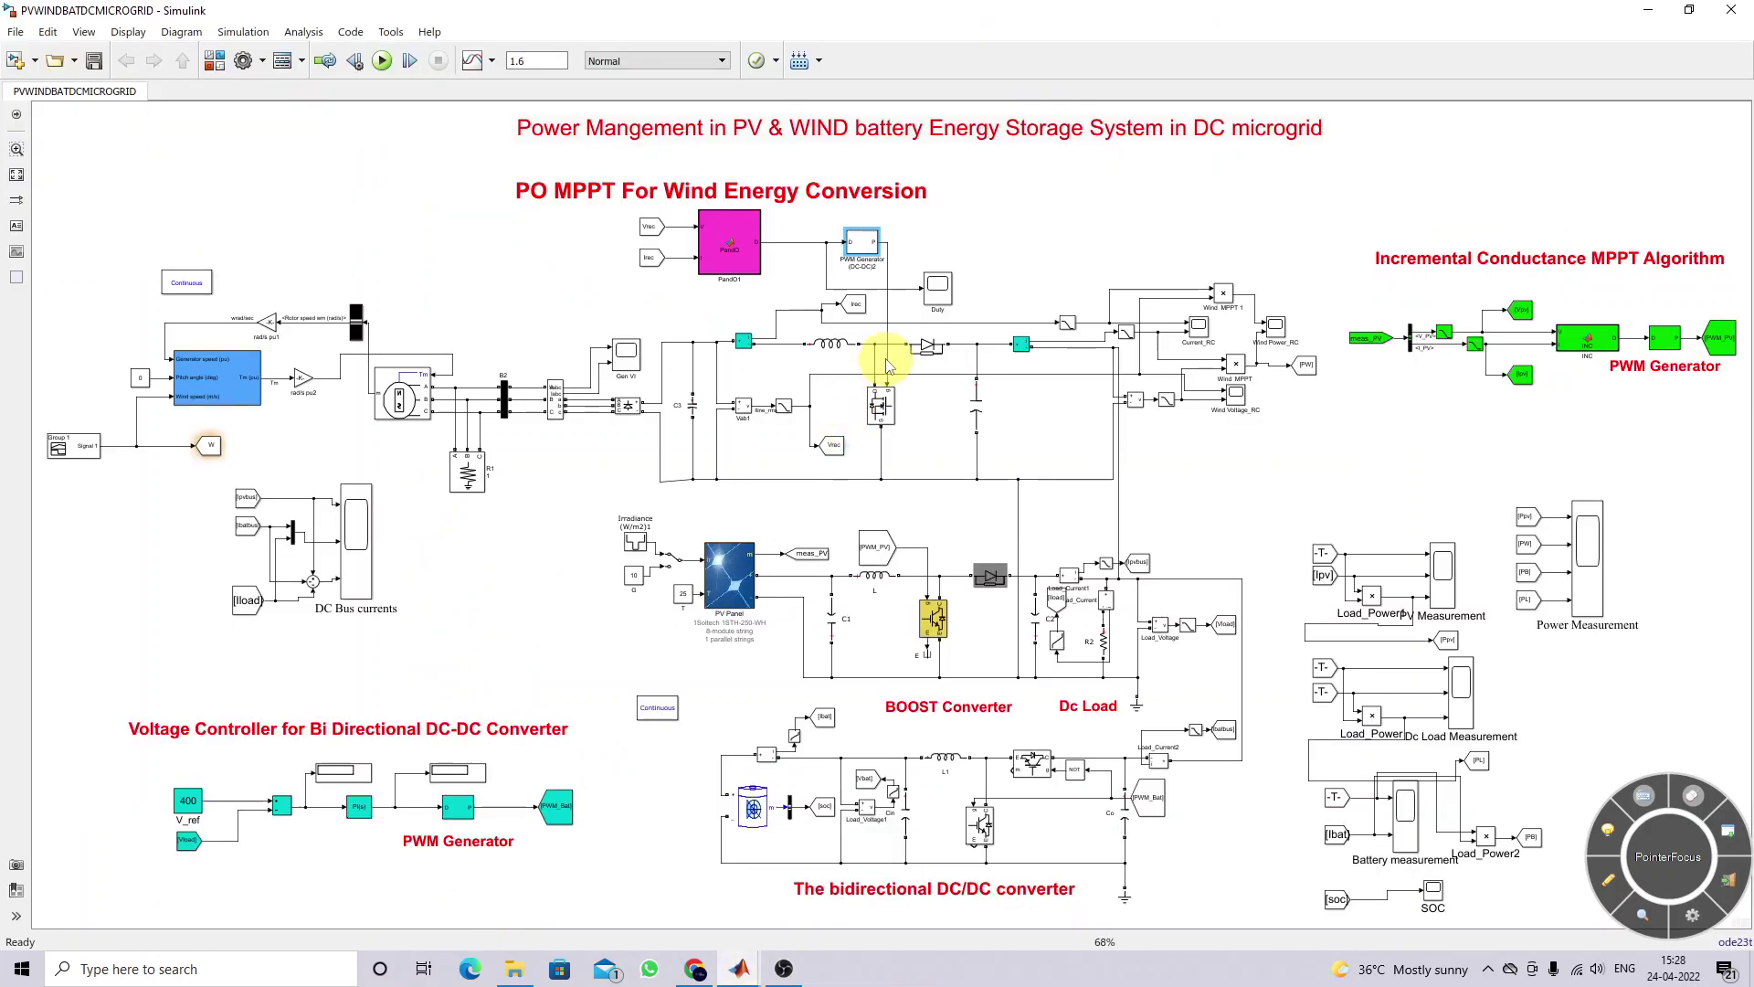
pyautogui.doubleClick(833, 345)
pyautogui.click(985, 473)
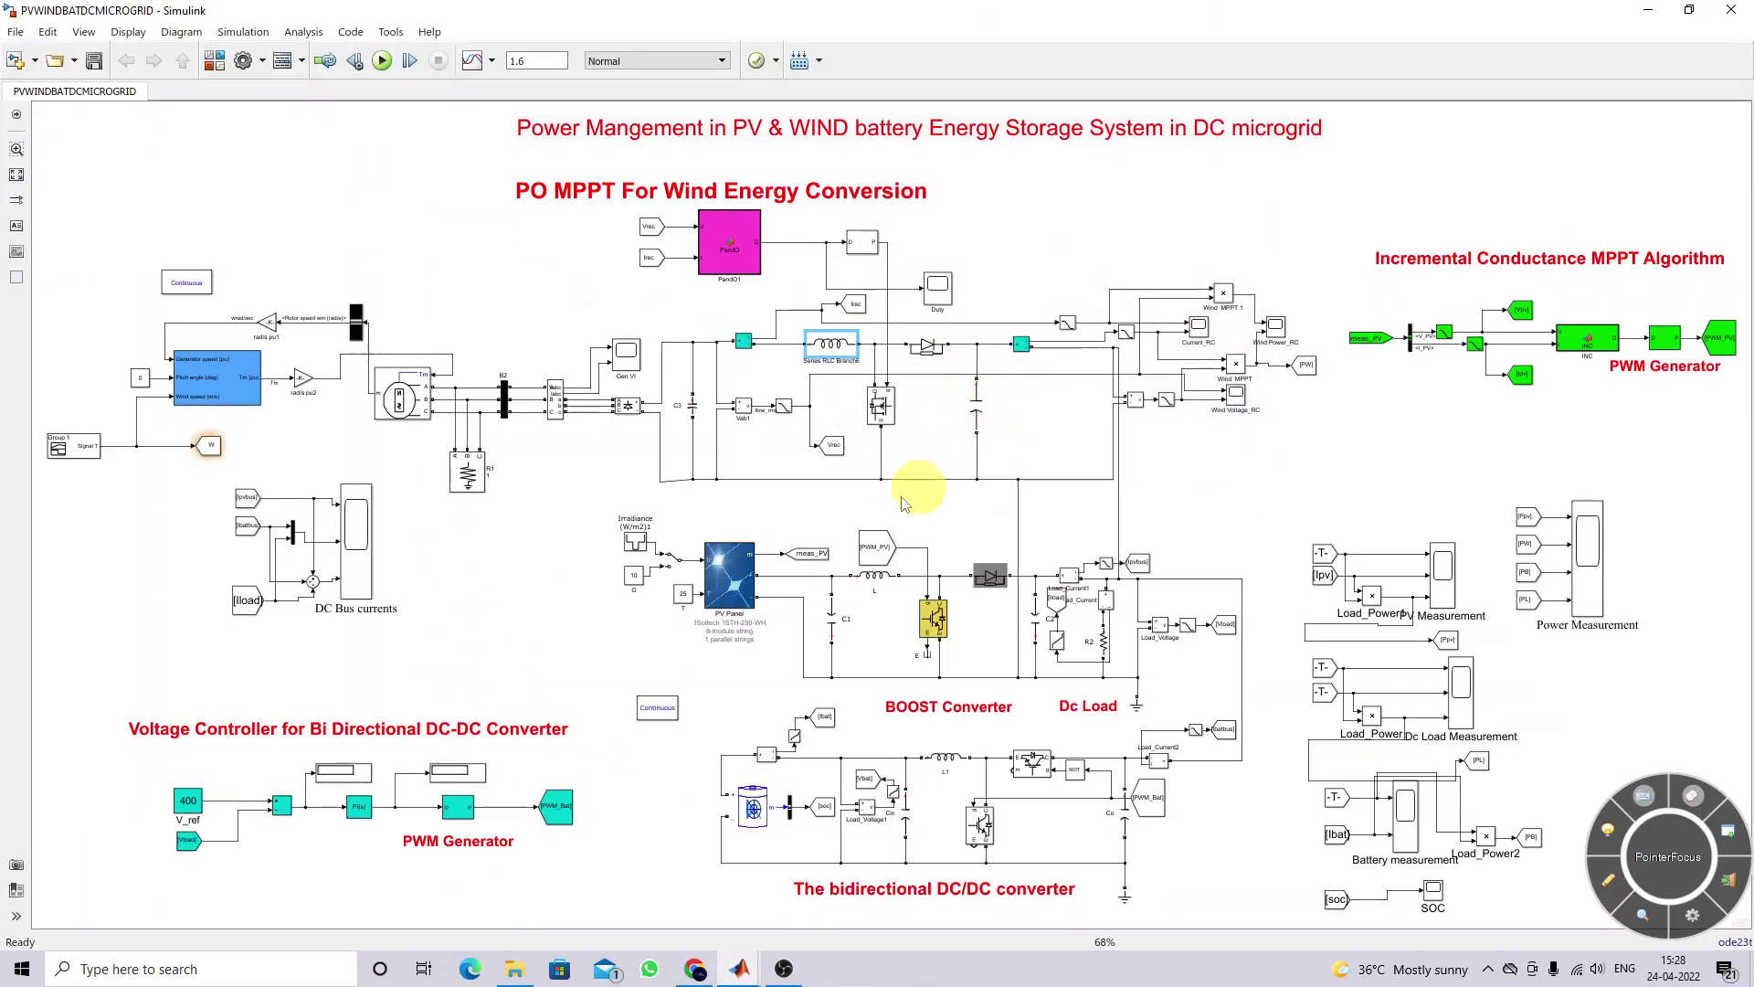
# Inspect the PV Panel block's array and module parameters, and point out the inductor of the PV boost converter
pyautogui.click(737, 589)
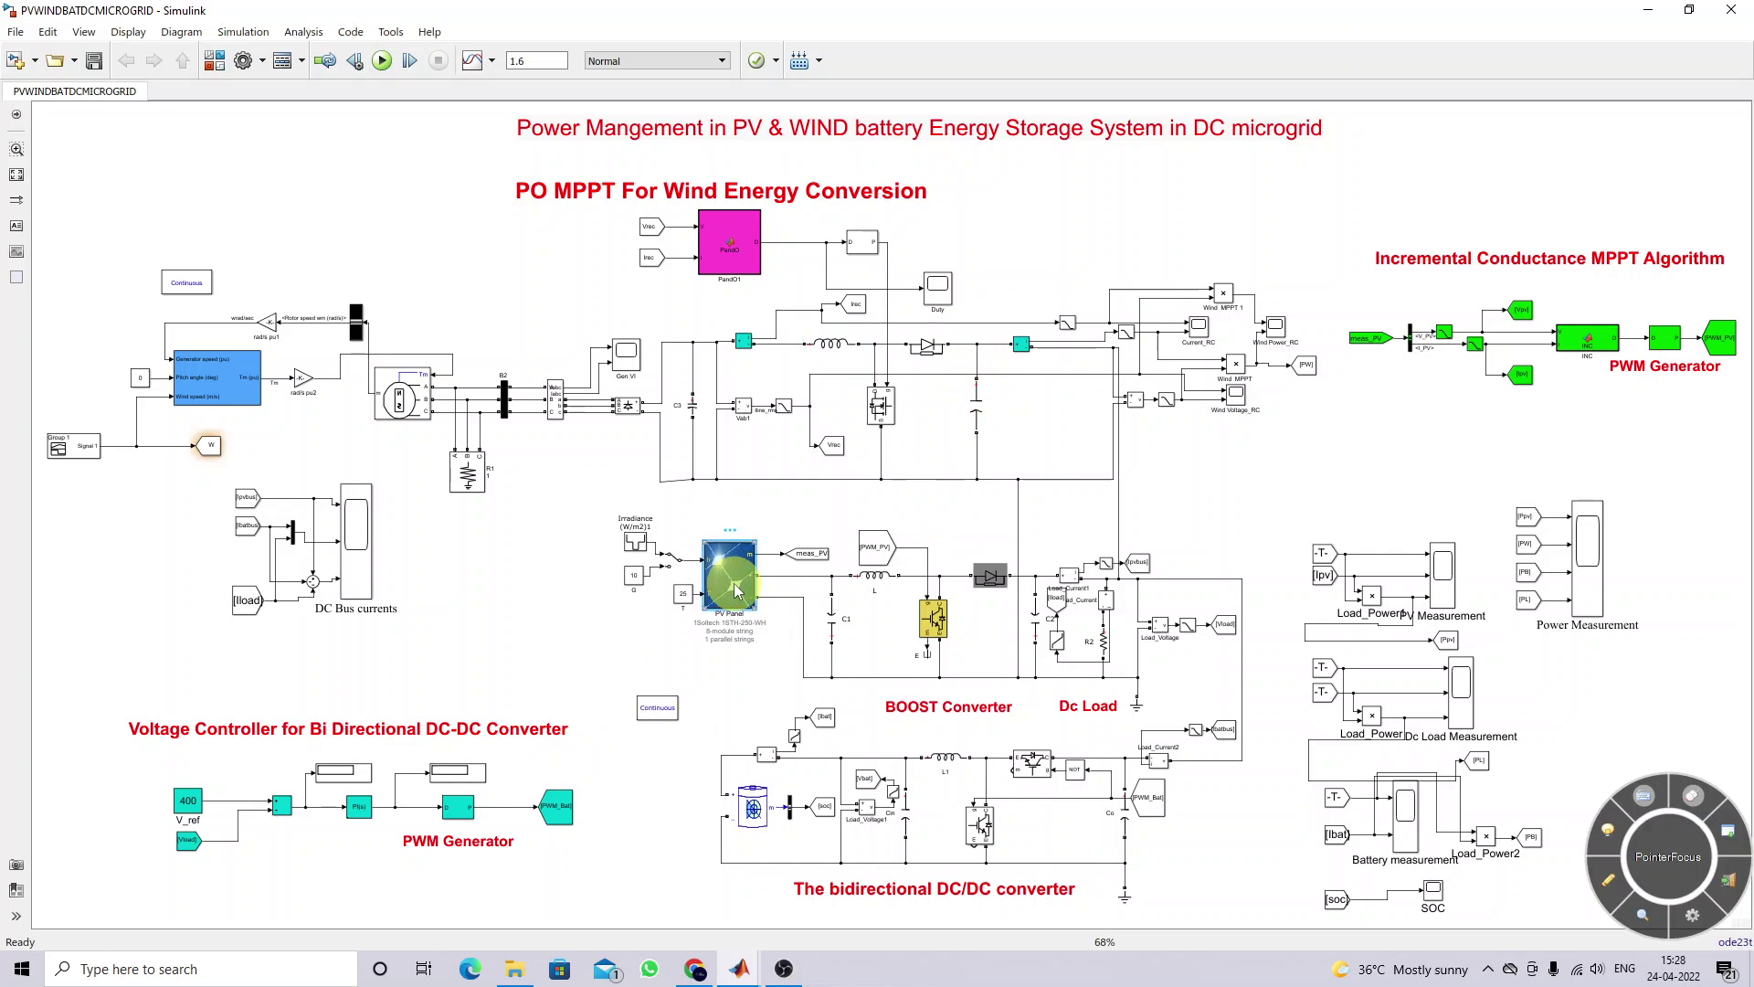
pyautogui.doubleClick(737, 589)
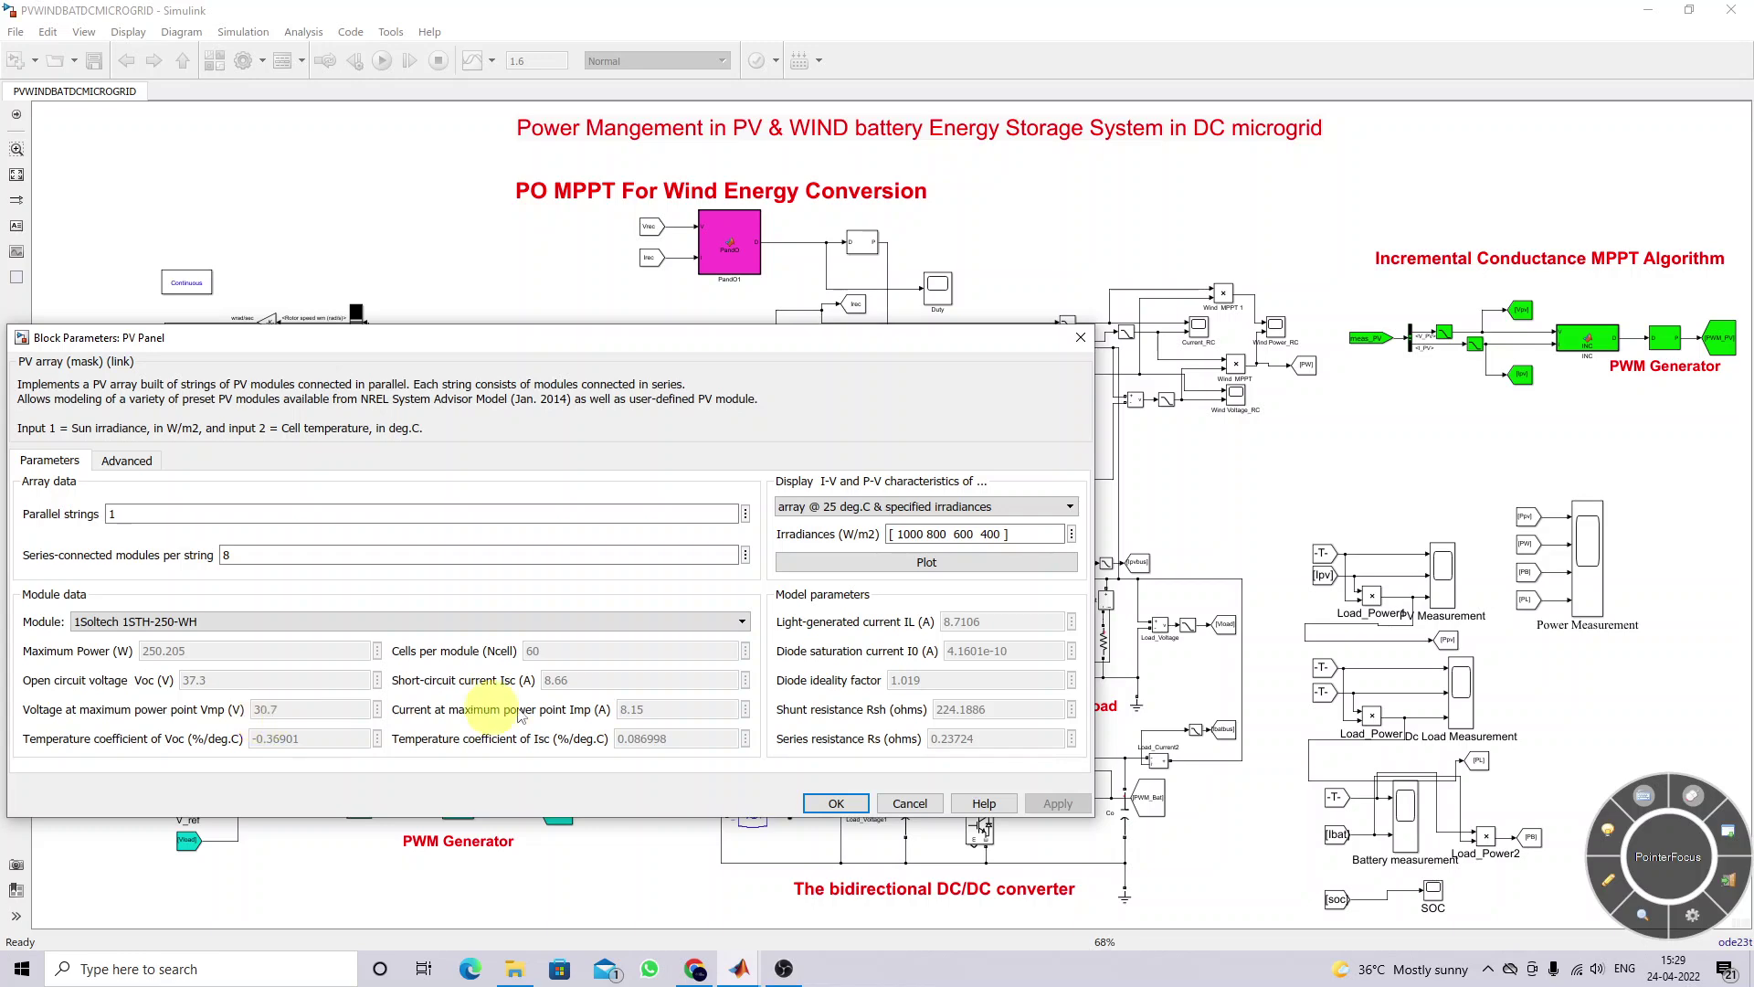
pyautogui.click(843, 805)
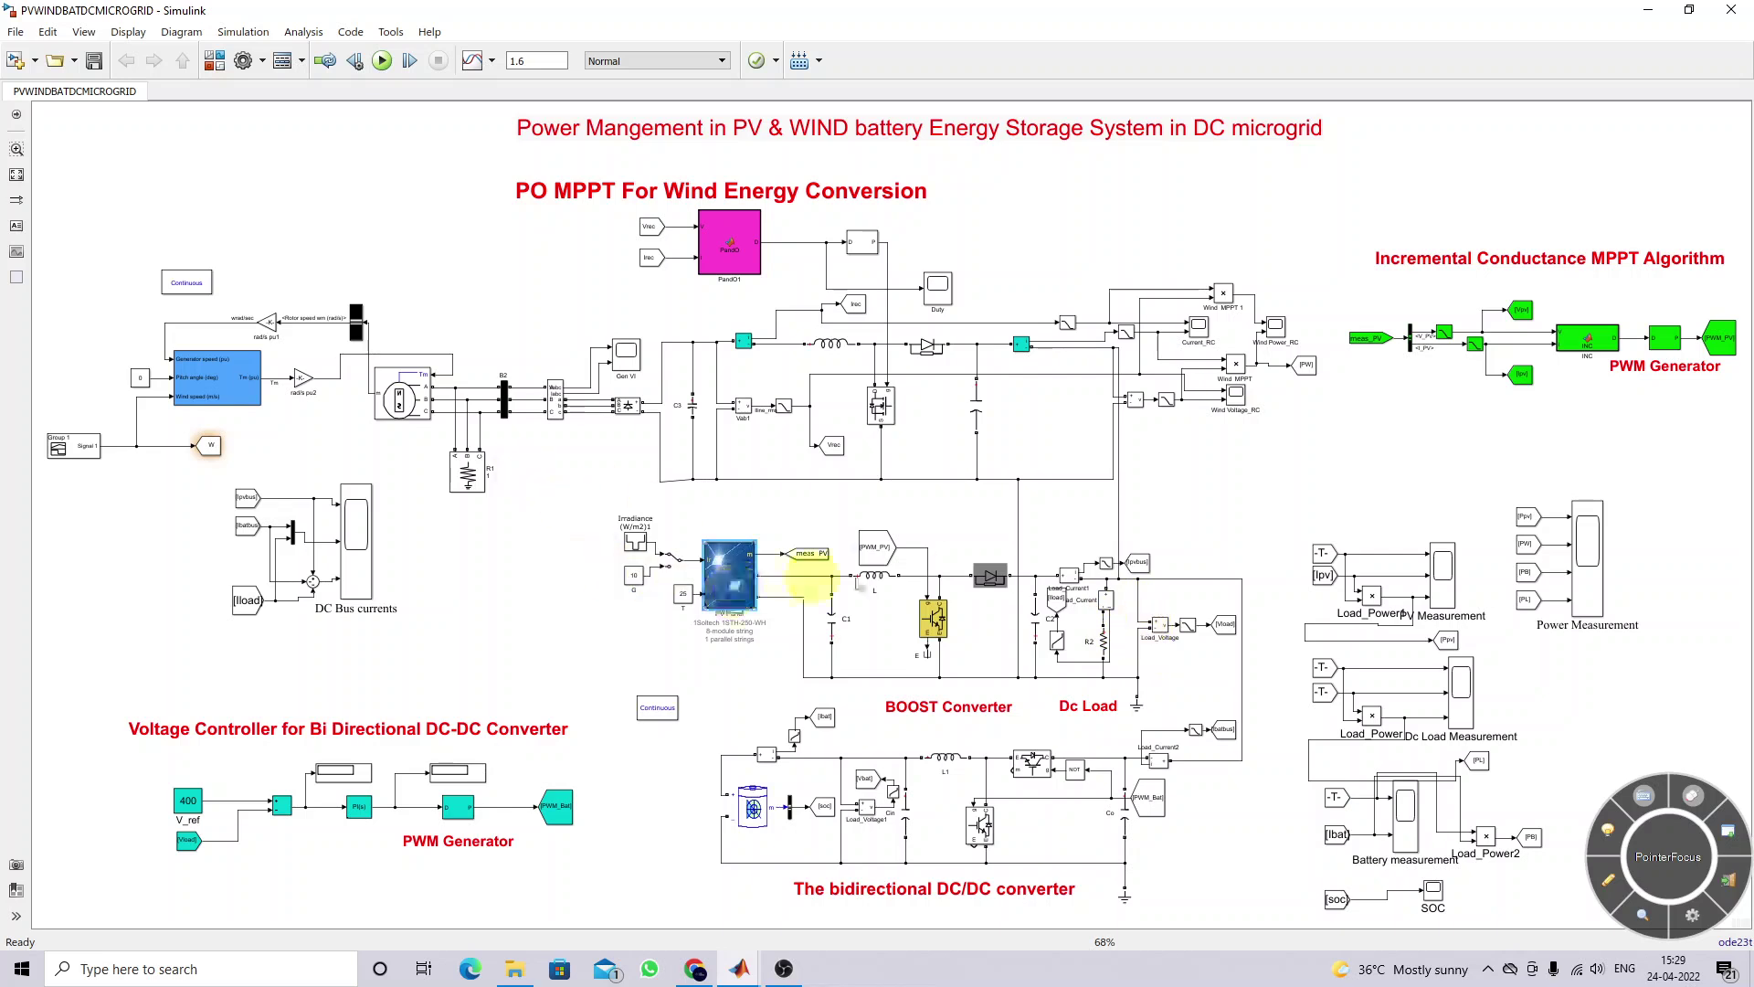
pyautogui.click(875, 577)
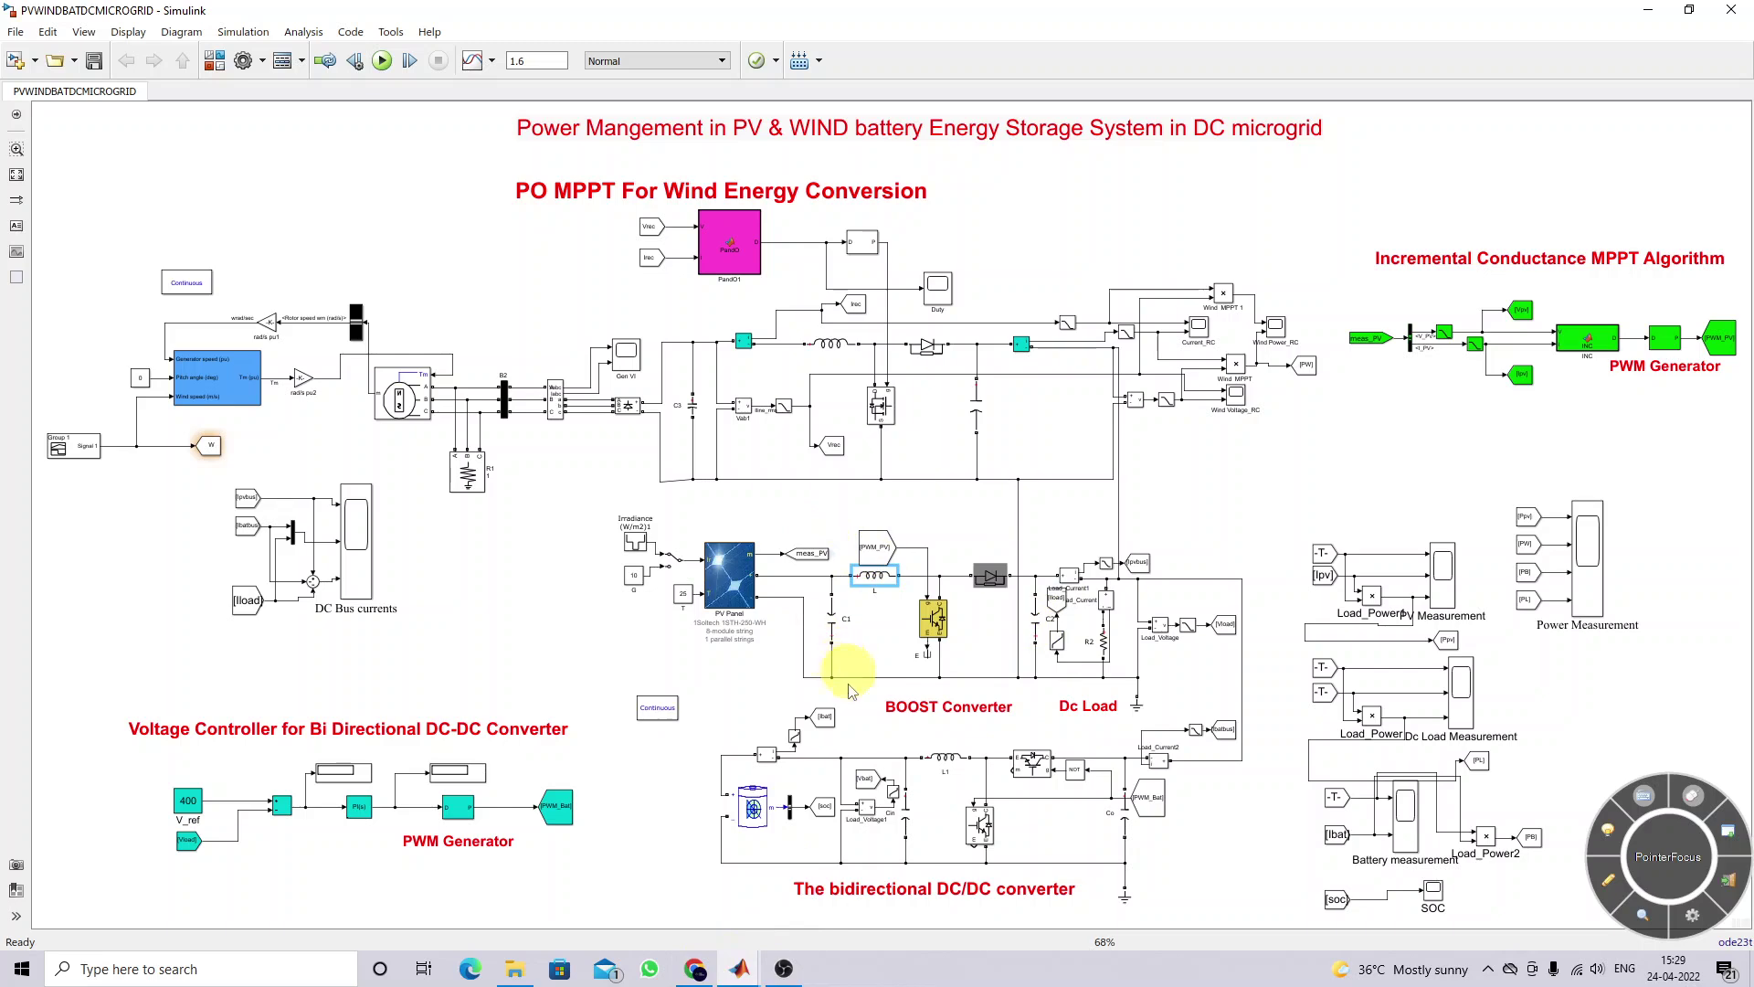
# Open the Design_BoostPV.m script in MATLAB and highlight its power rating definition
pyautogui.moveTo(744, 969)
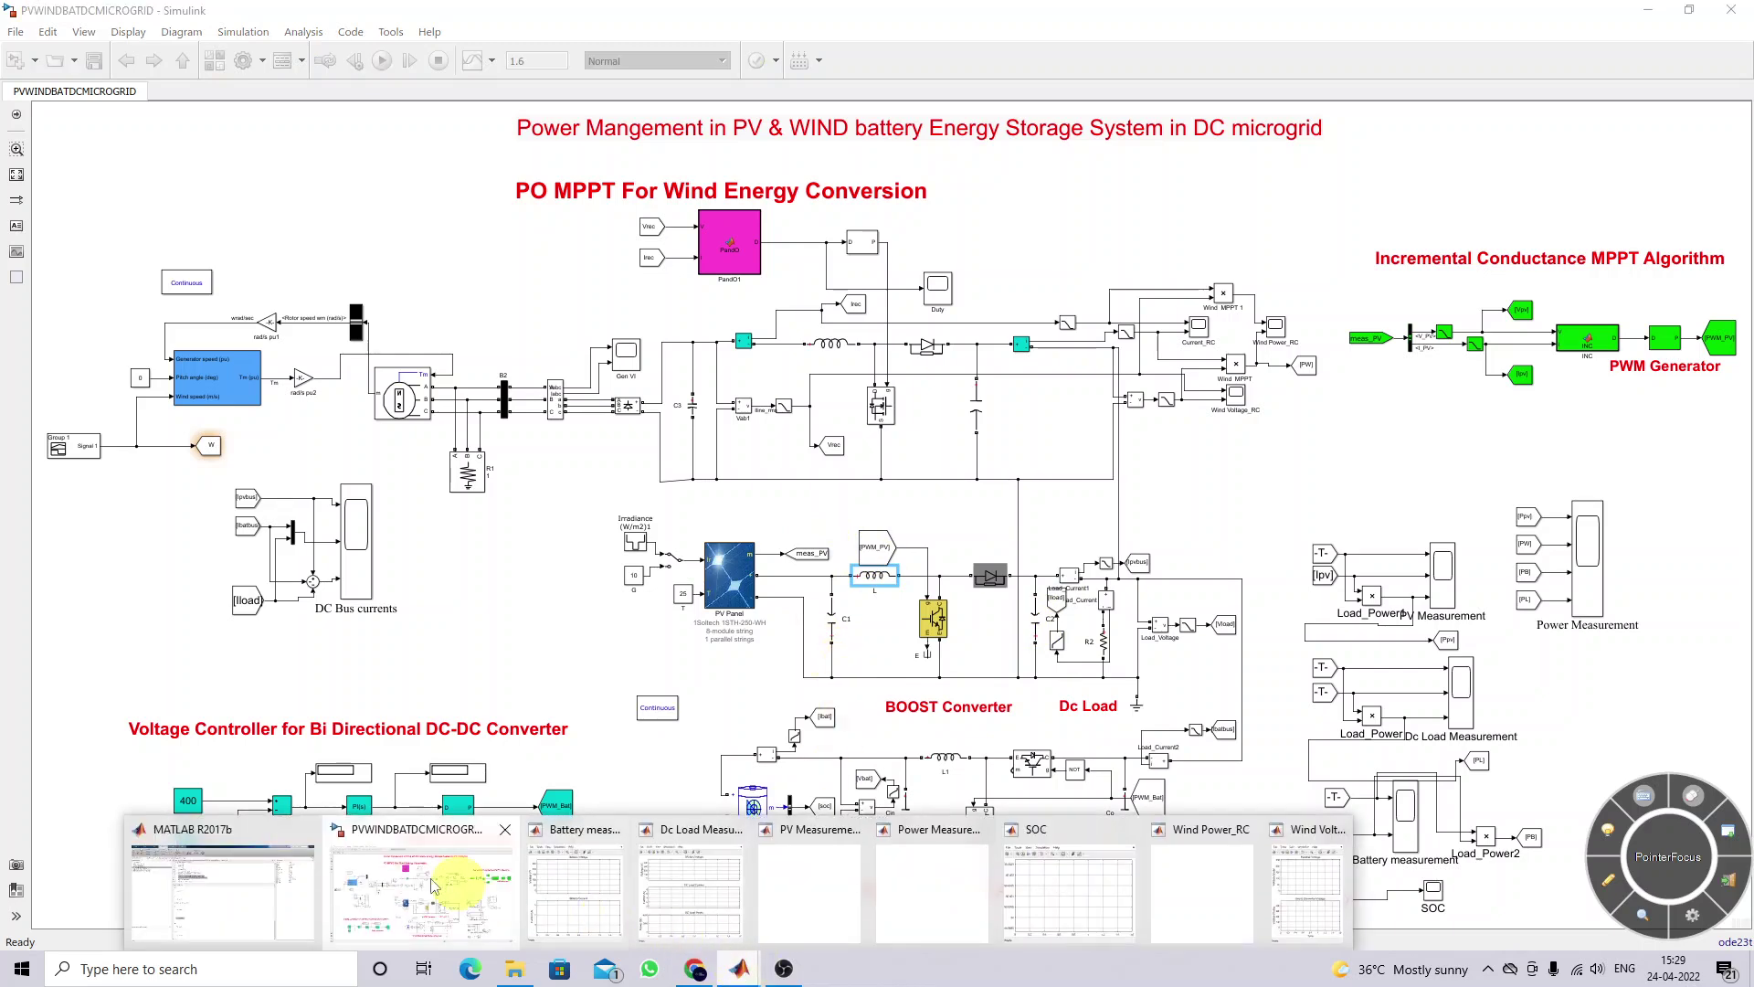
pyautogui.click(252, 872)
pyautogui.doubleClick(100, 217)
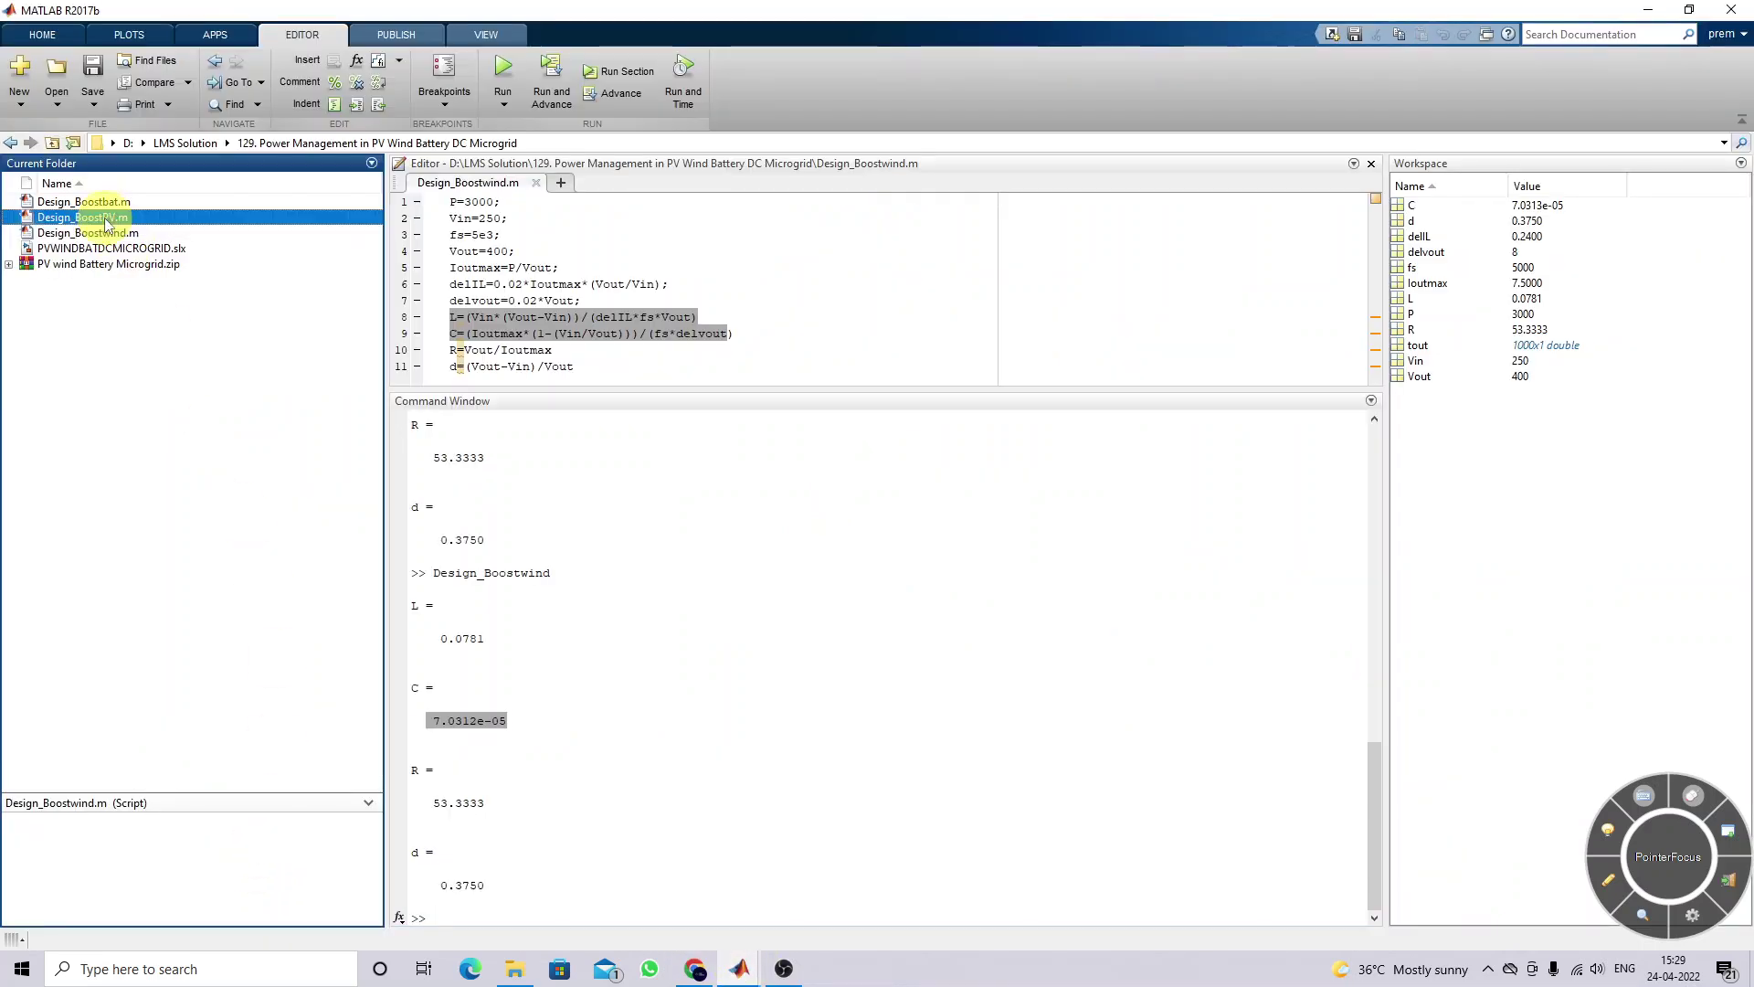
pyautogui.moveTo(502, 202); pyautogui.dragTo(448, 203)
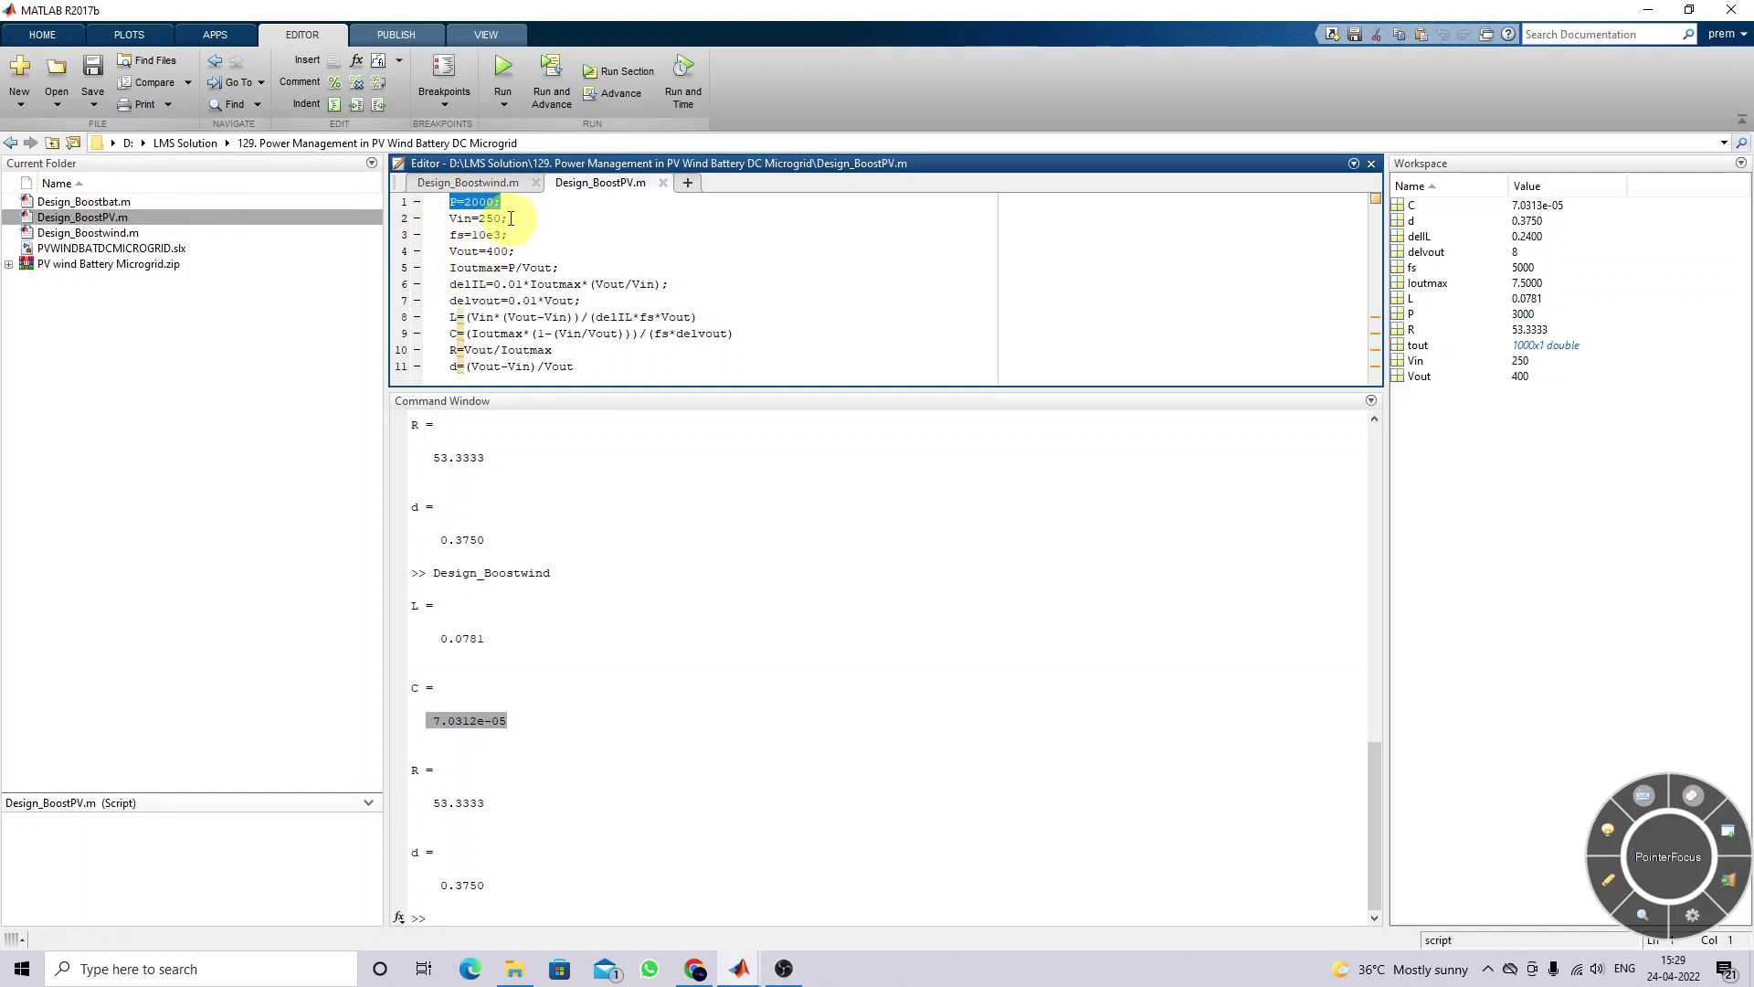
# Highlight the input voltage, output voltage and design equations in the Design_BoostPV.m script
pyautogui.moveTo(508, 219); pyautogui.dragTo(438, 216)
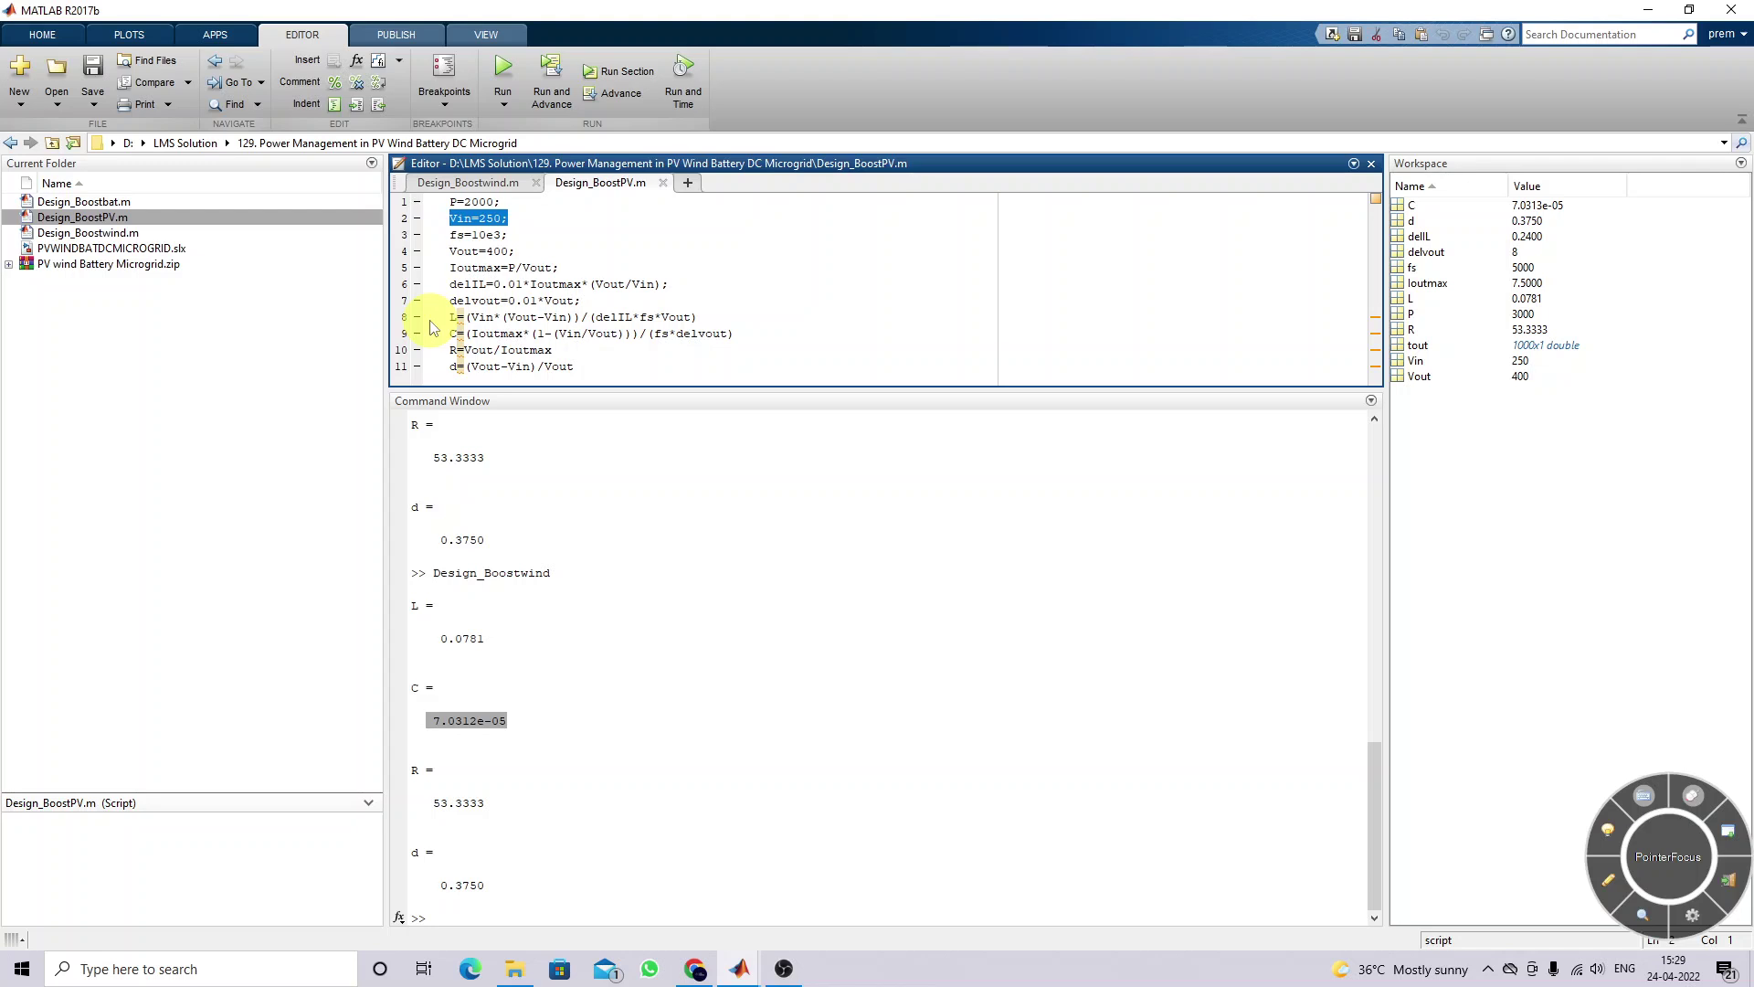
pyautogui.moveTo(516, 236); pyautogui.dragTo(445, 252)
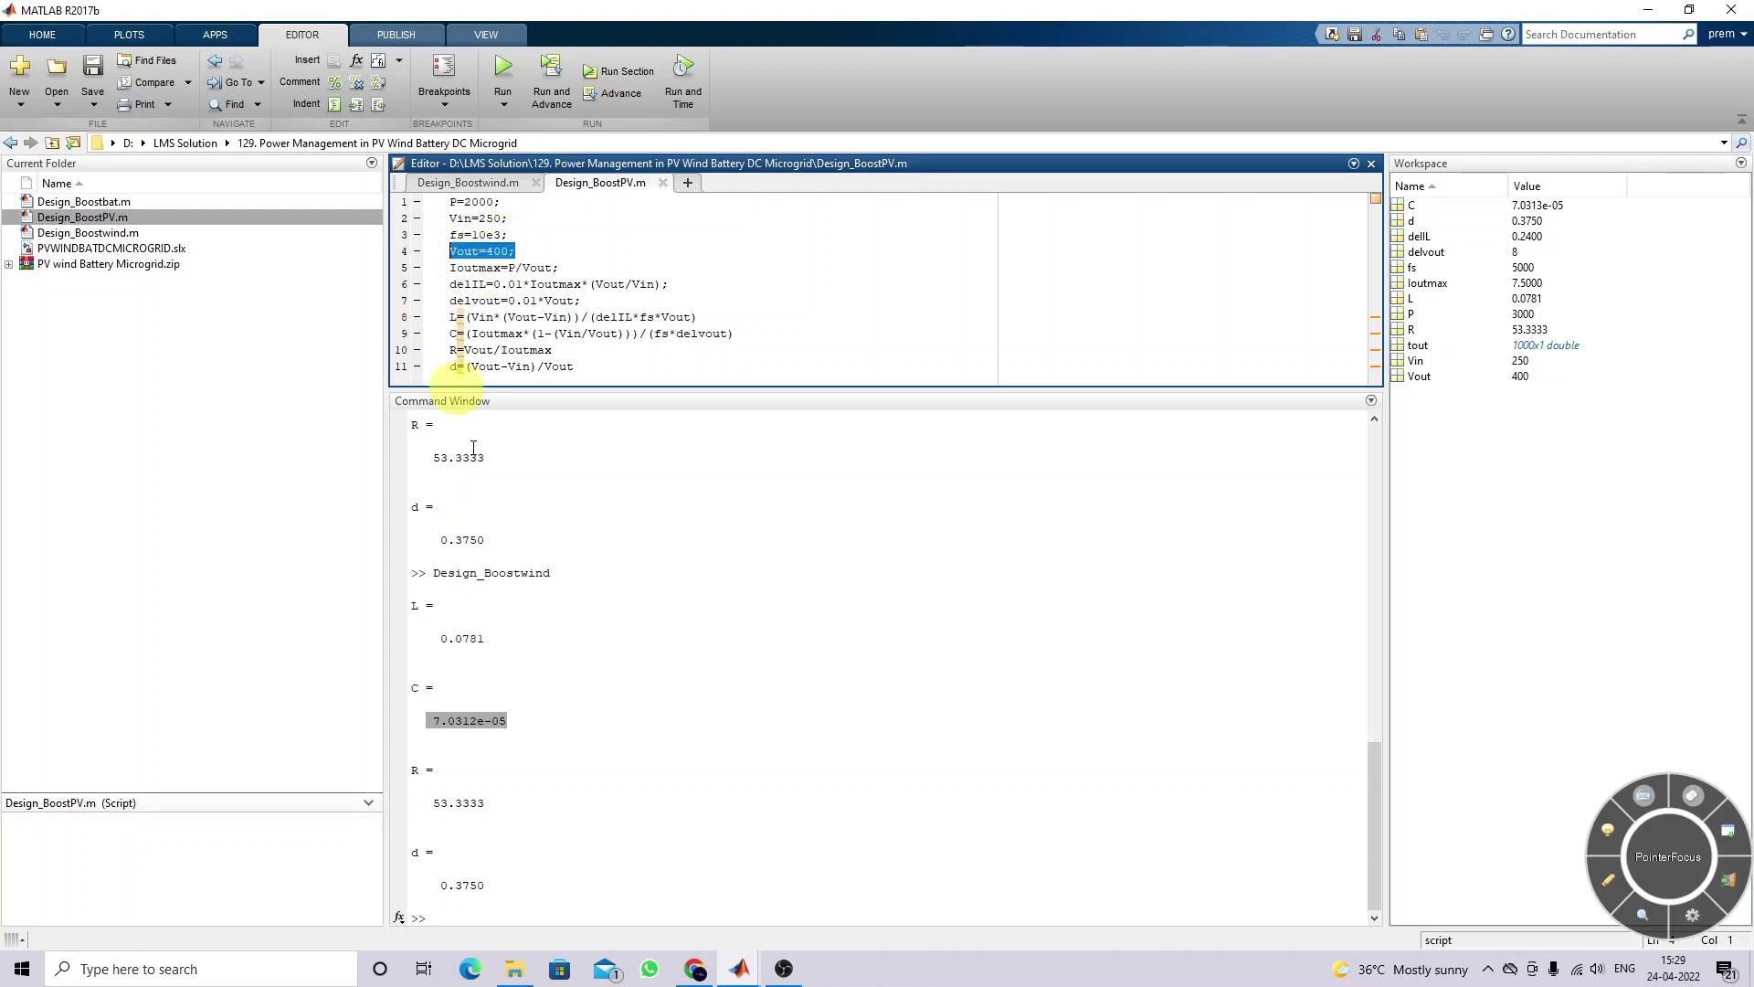
pyautogui.moveTo(574, 367); pyautogui.dragTo(420, 263)
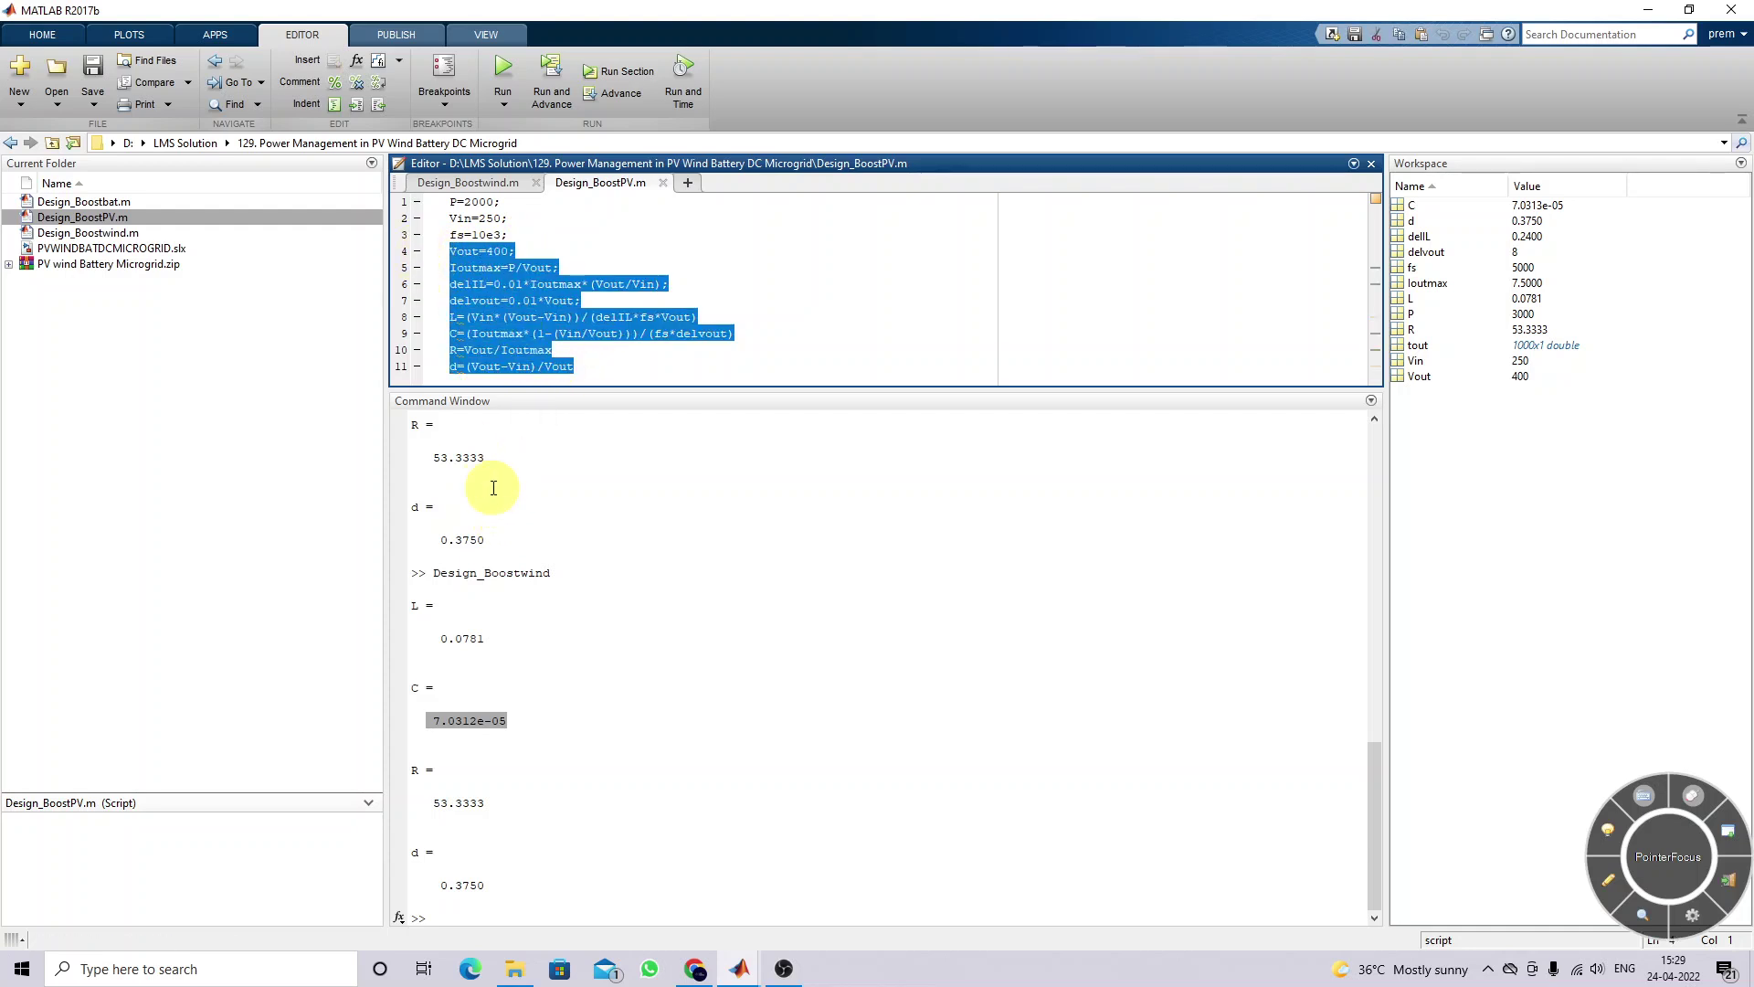
# Run the Design_BoostPV script and highlight the calculated L and C values in the output
pyautogui.click(502, 80)
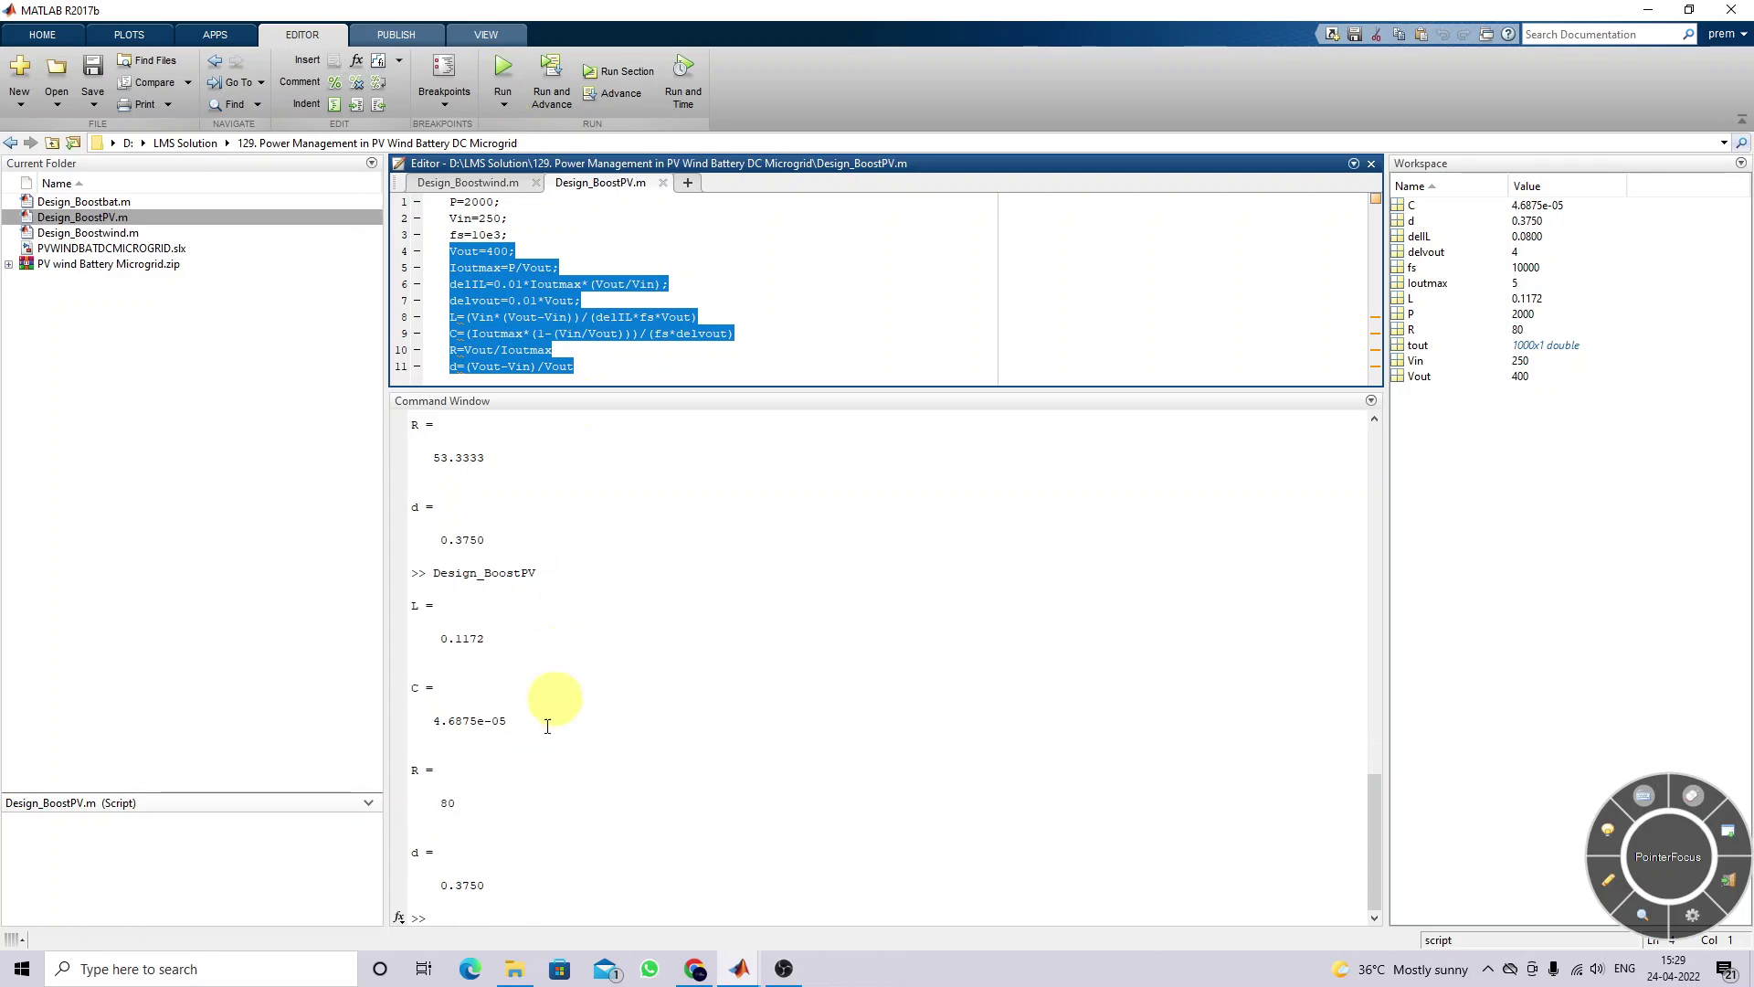
pyautogui.doubleClick(445, 639)
pyautogui.doubleClick(454, 721)
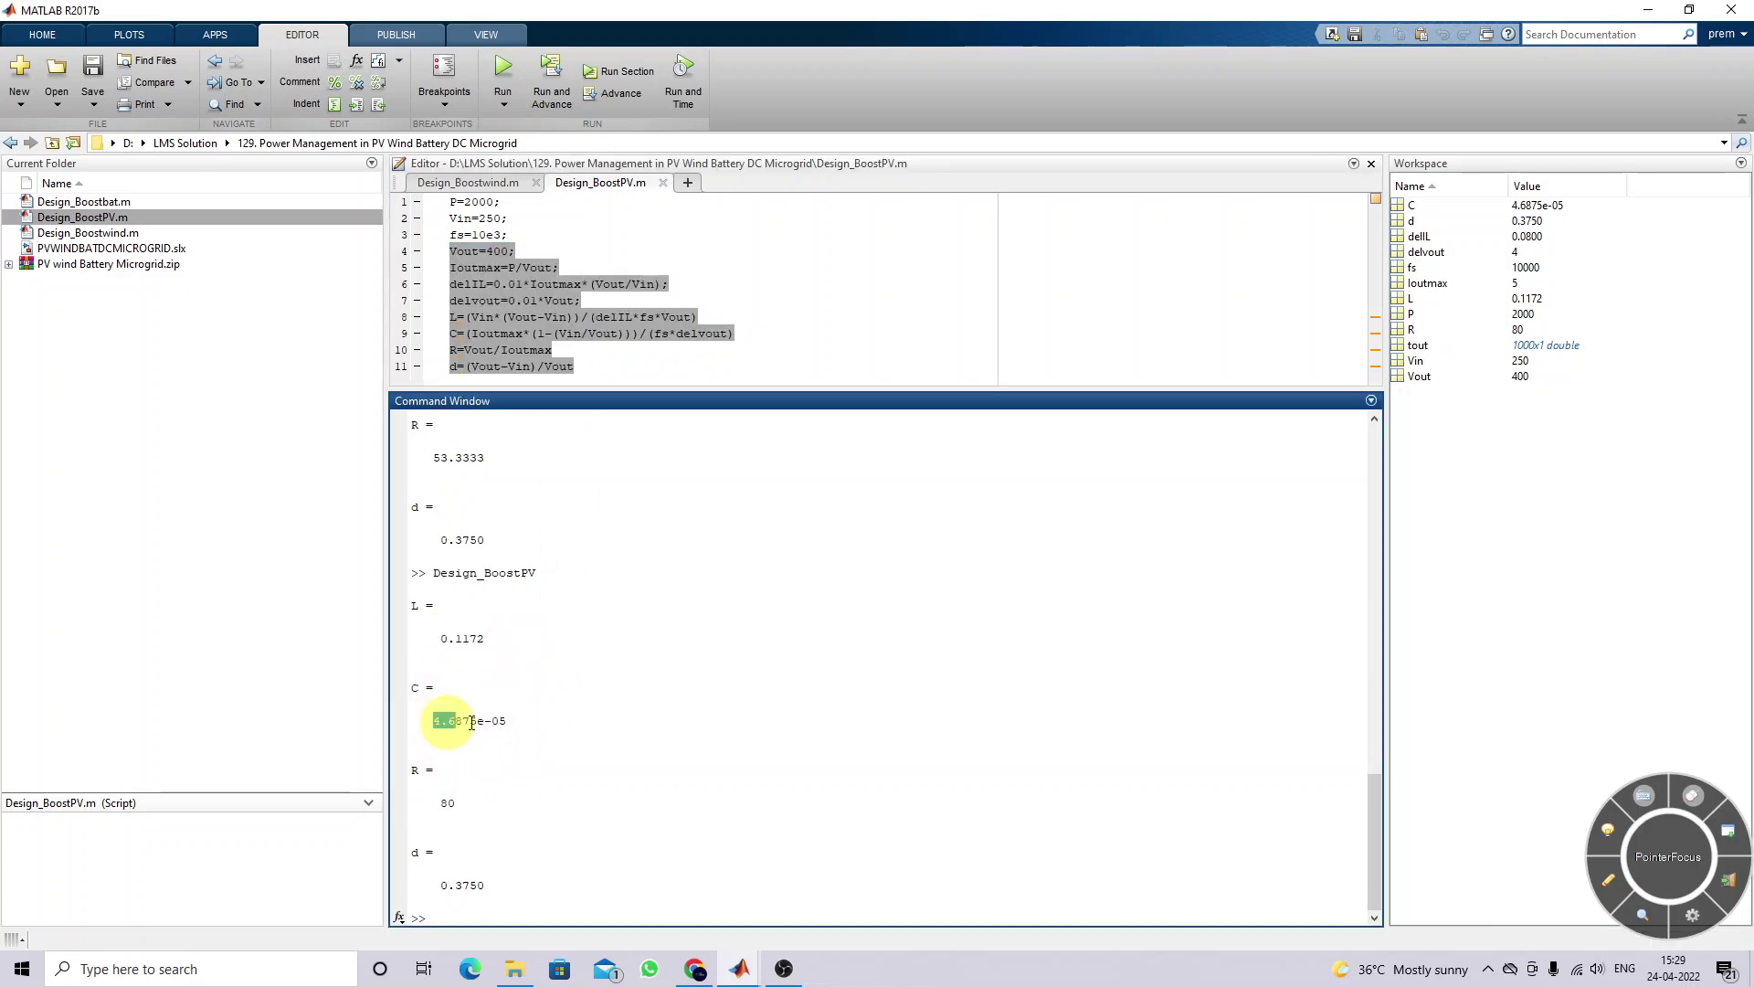
# Switch to the Simulink model and check the parameters of the PV boost converter's inductor, its output capacitor C2 and the load resistor R2
pyautogui.moveTo(742, 976)
pyautogui.click(462, 866)
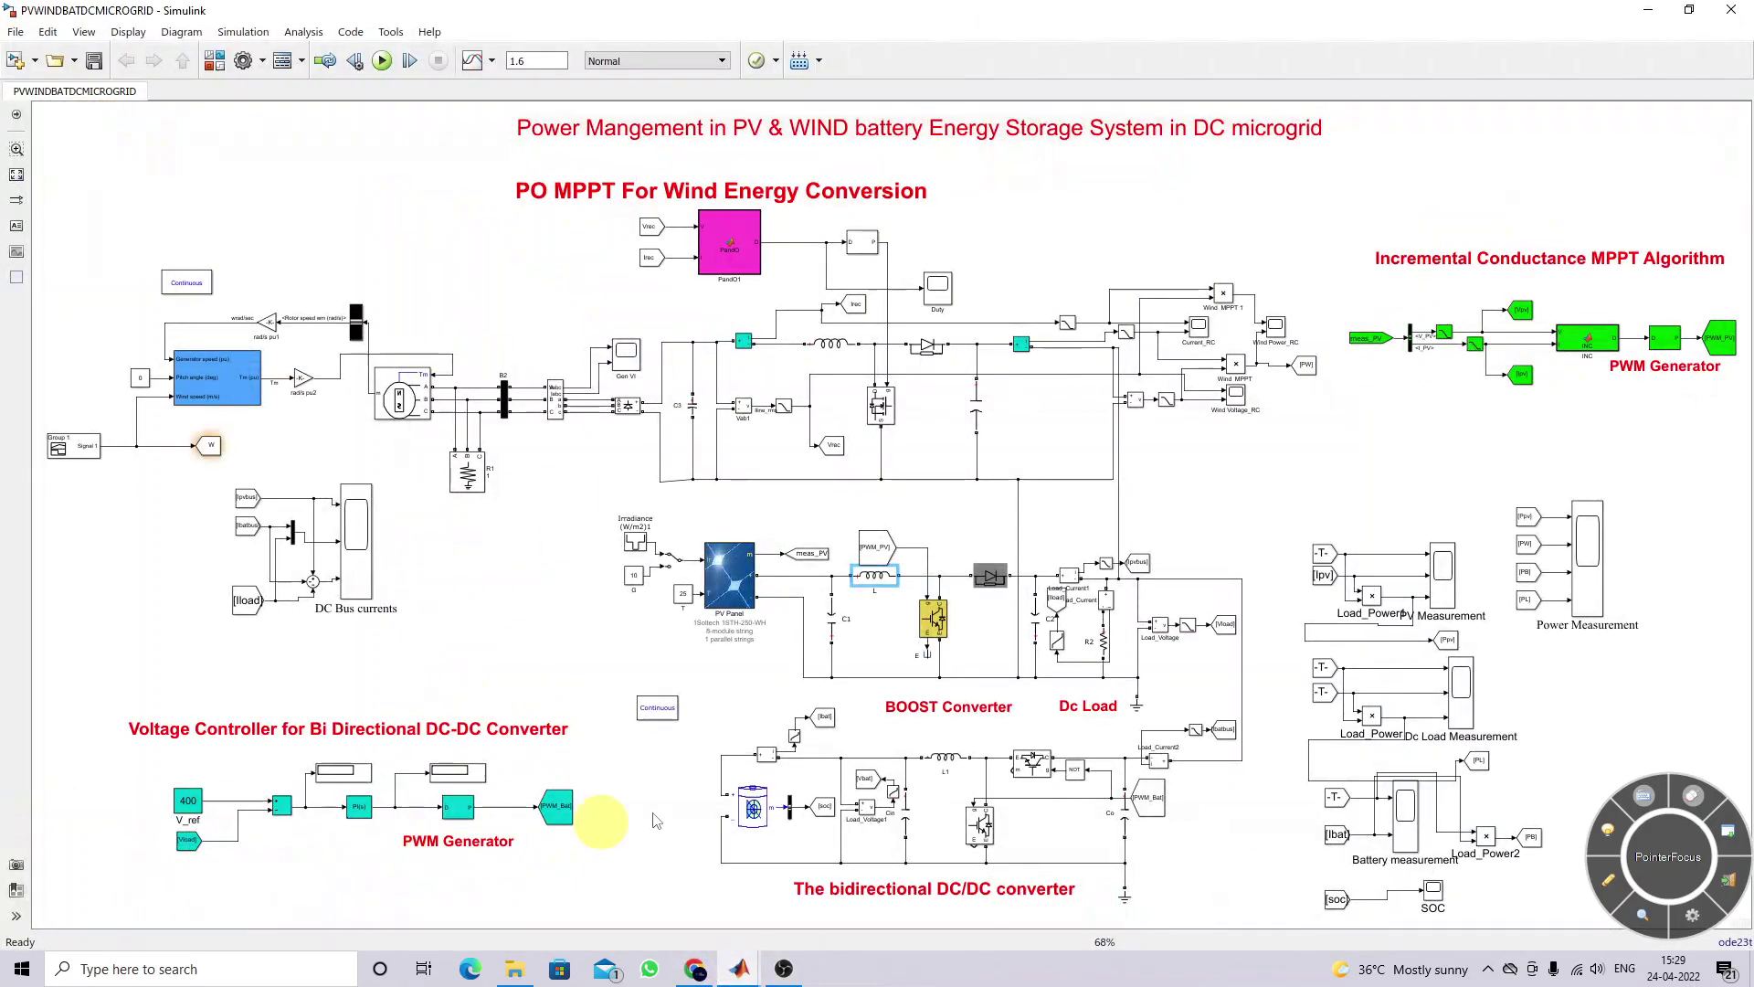
pyautogui.click(875, 583)
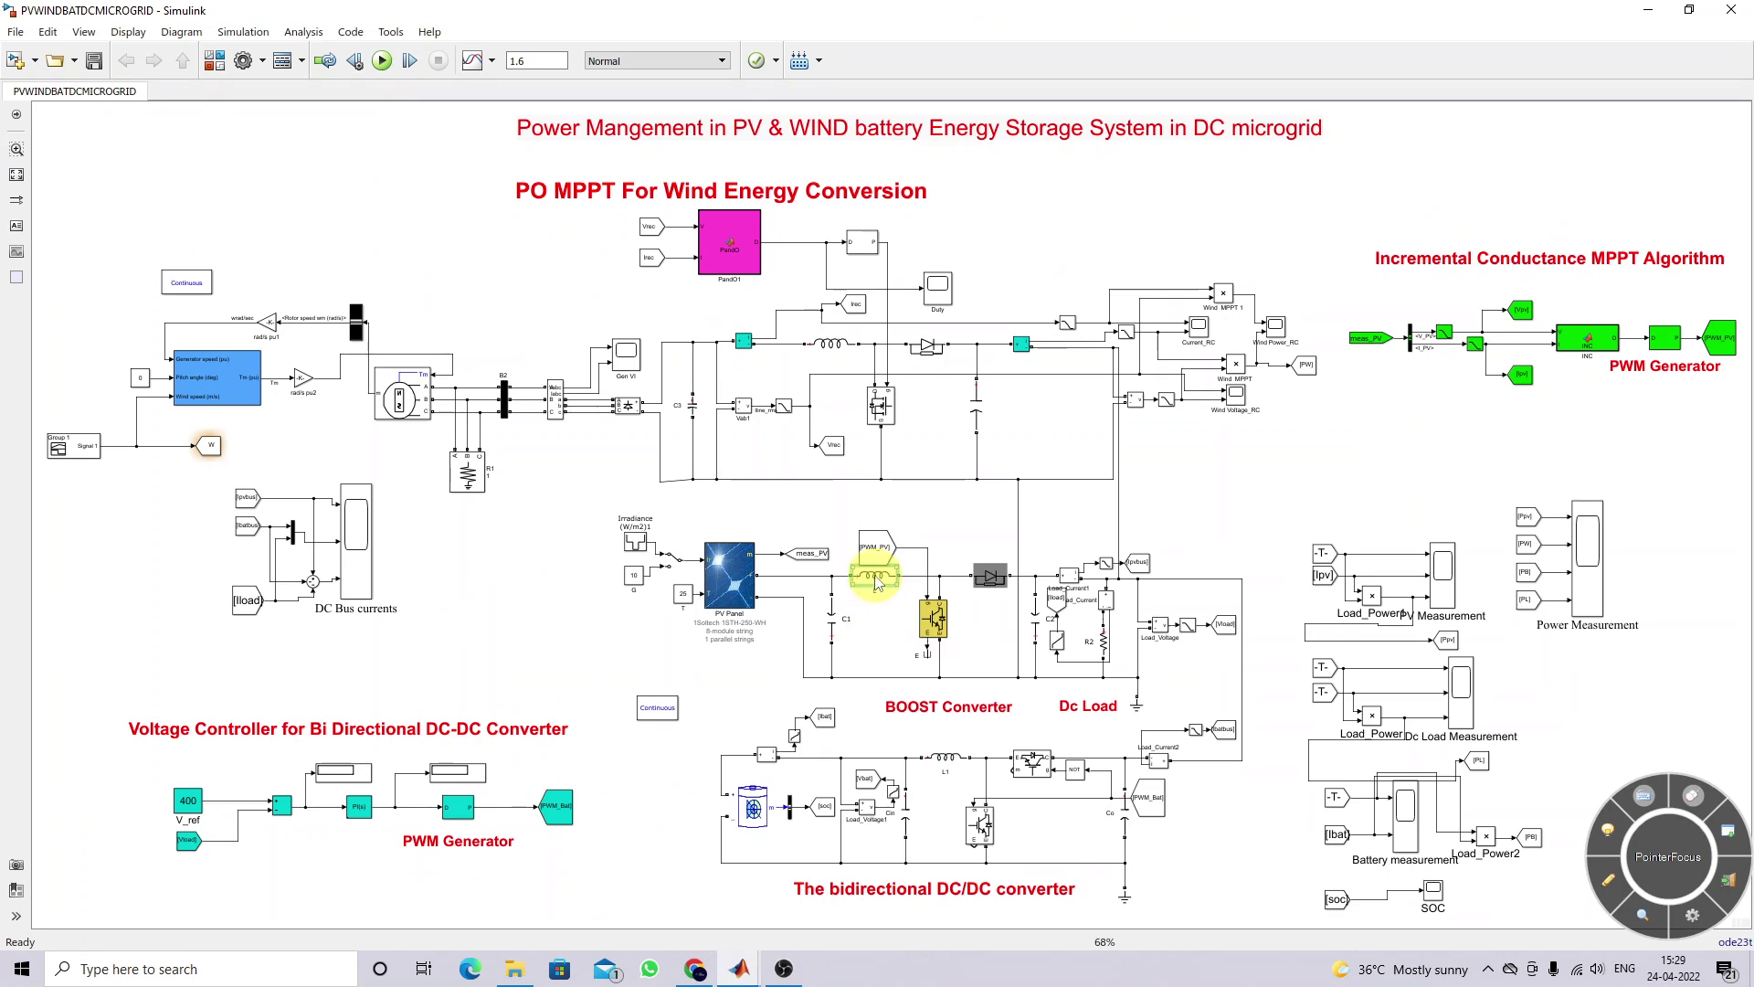
pyautogui.doubleClick(875, 583)
pyautogui.click(1021, 717)
pyautogui.doubleClick(1035, 619)
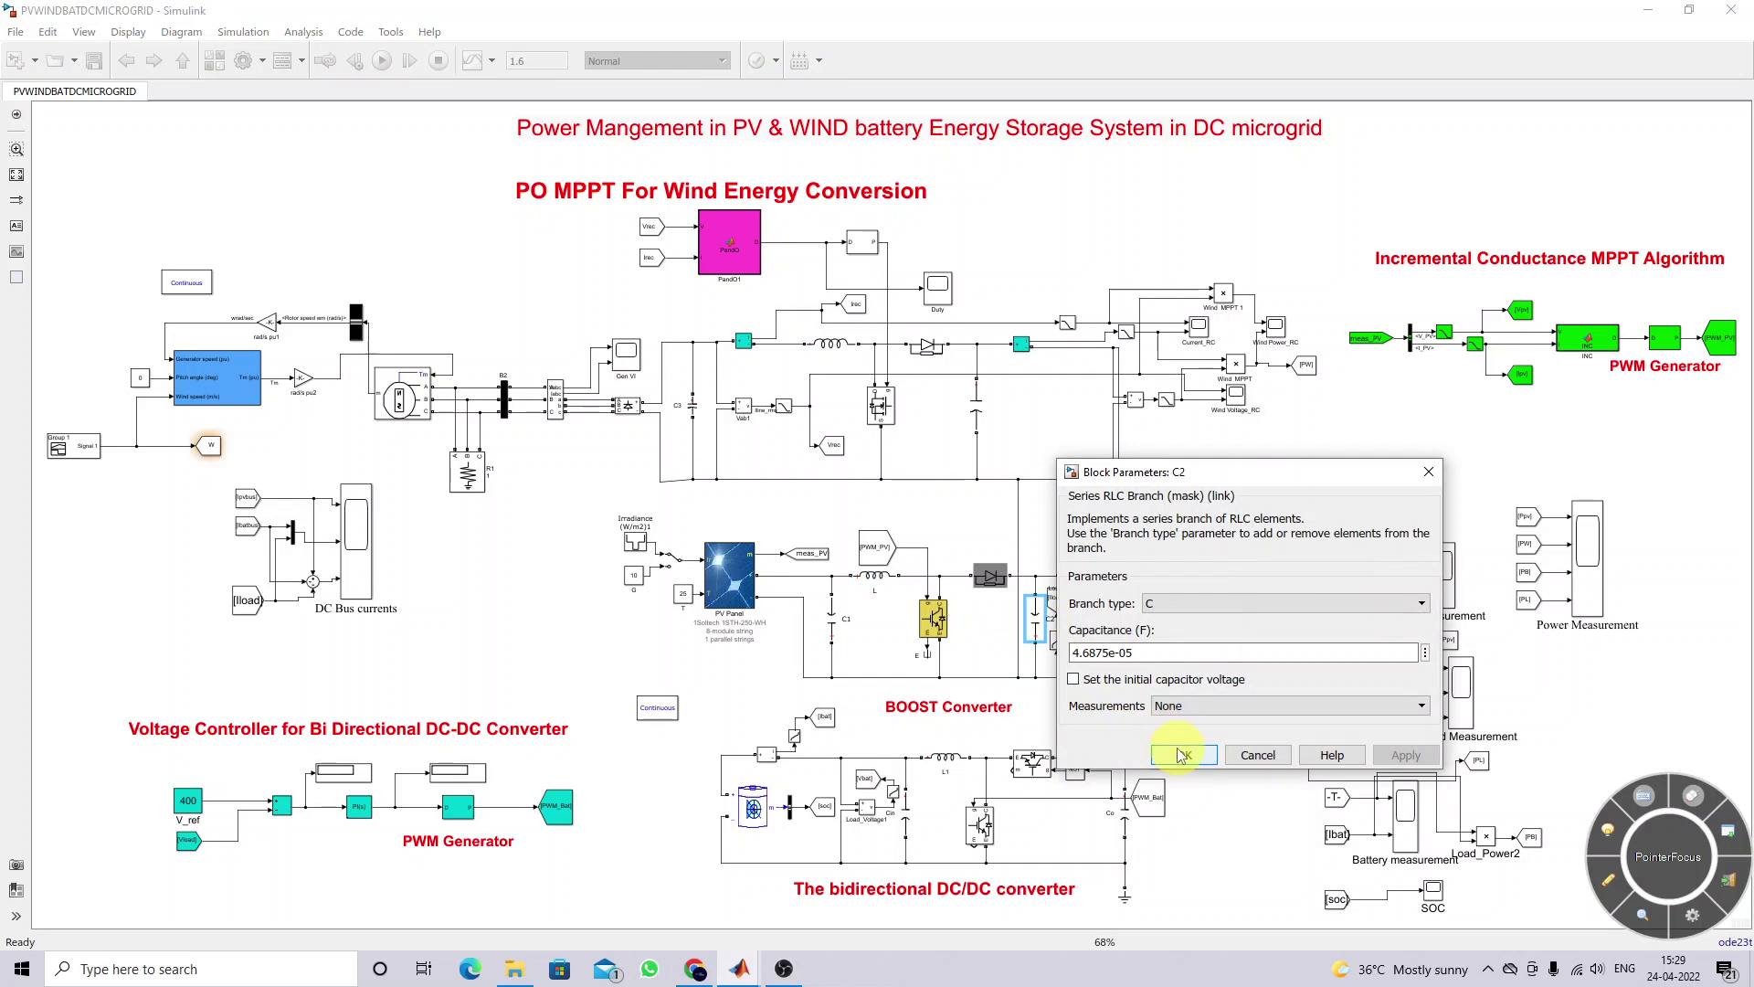
pyautogui.click(1184, 754)
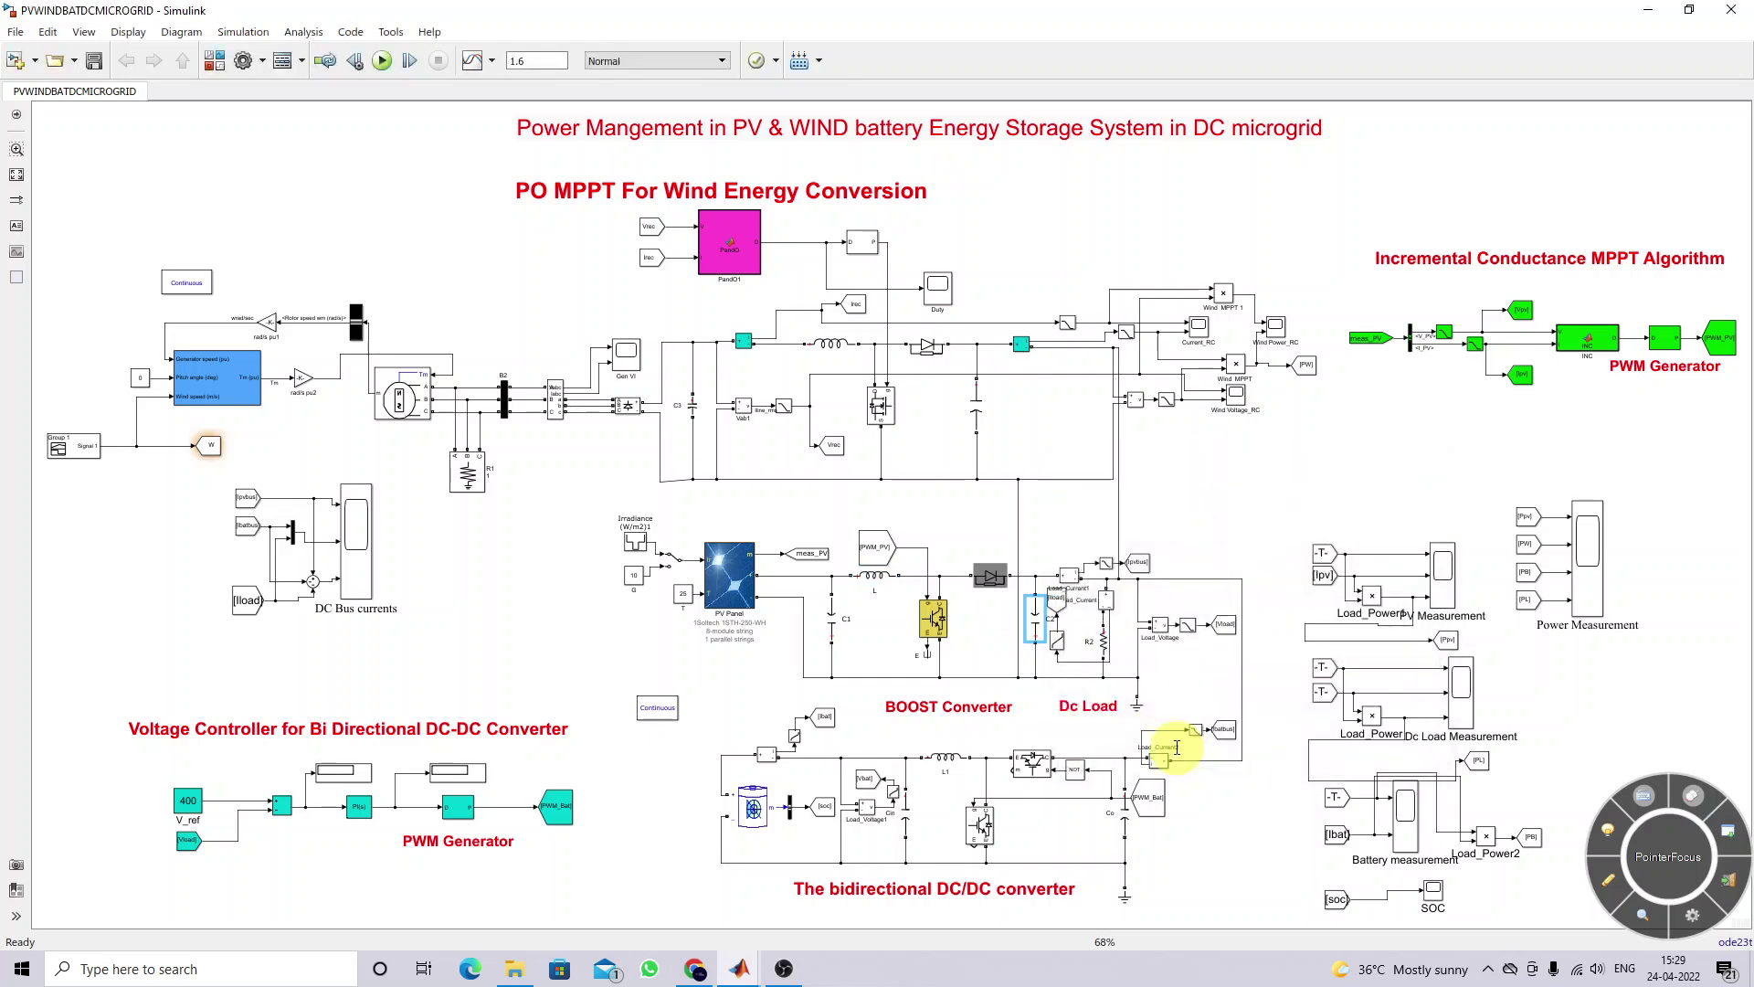
pyautogui.doubleClick(1101, 644)
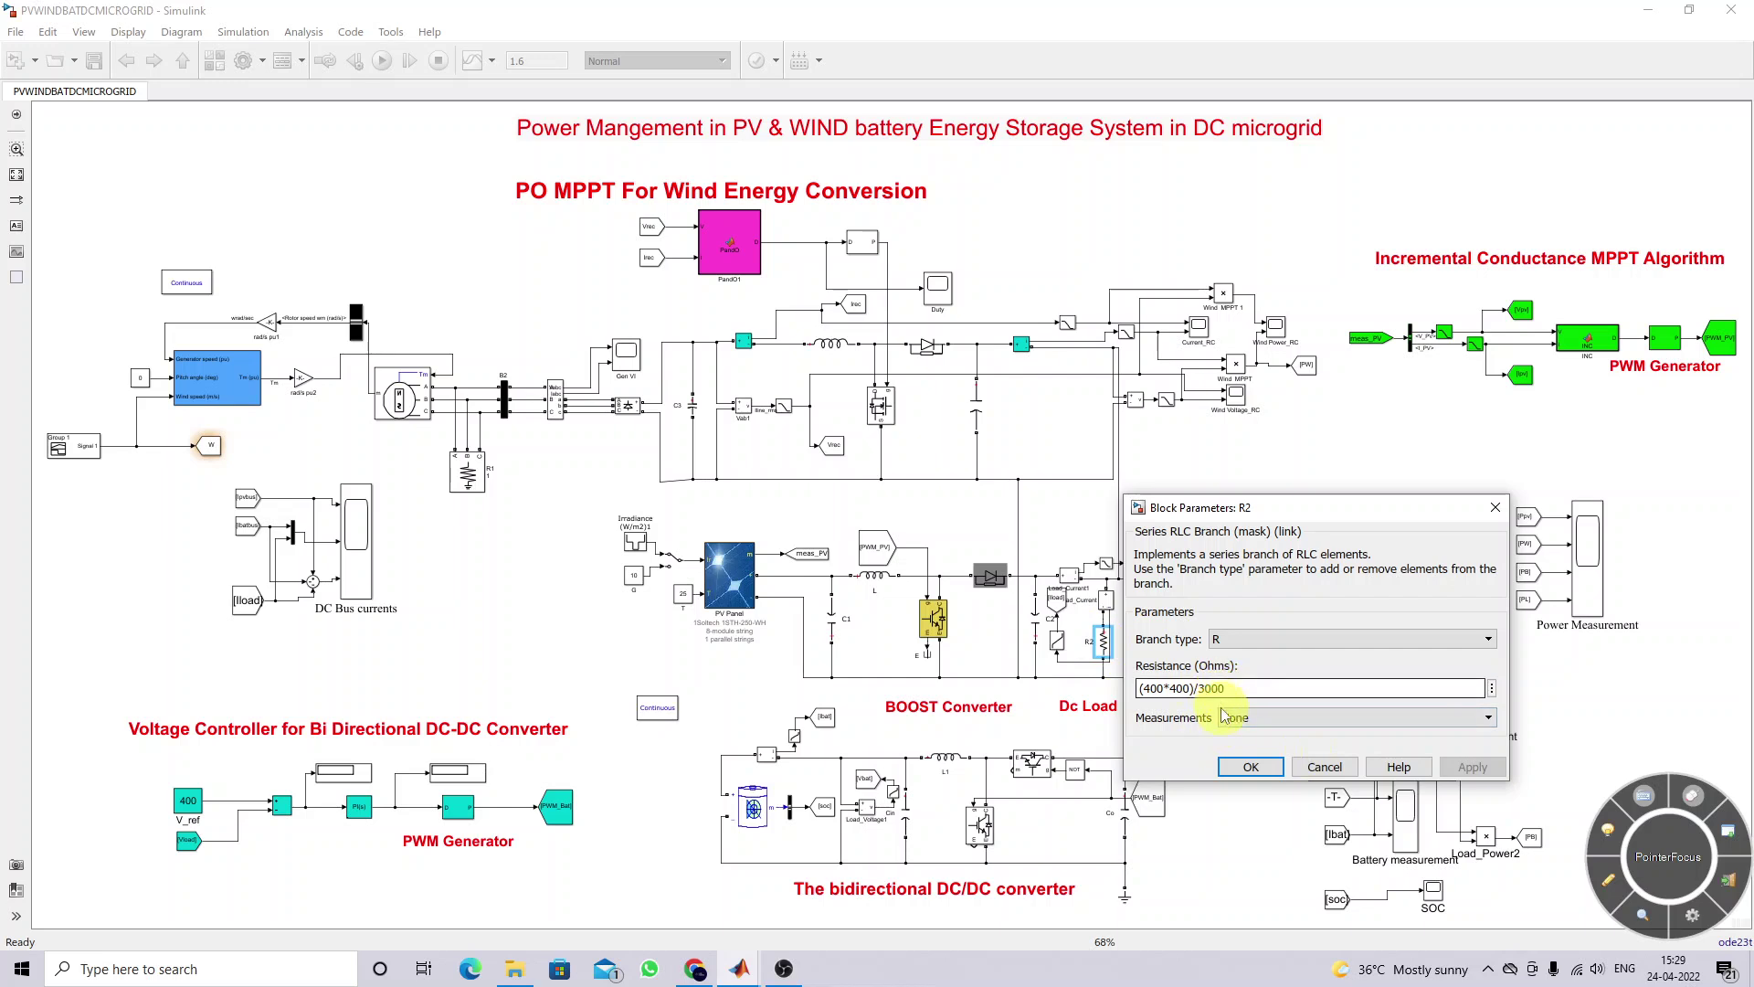
pyautogui.click(1251, 766)
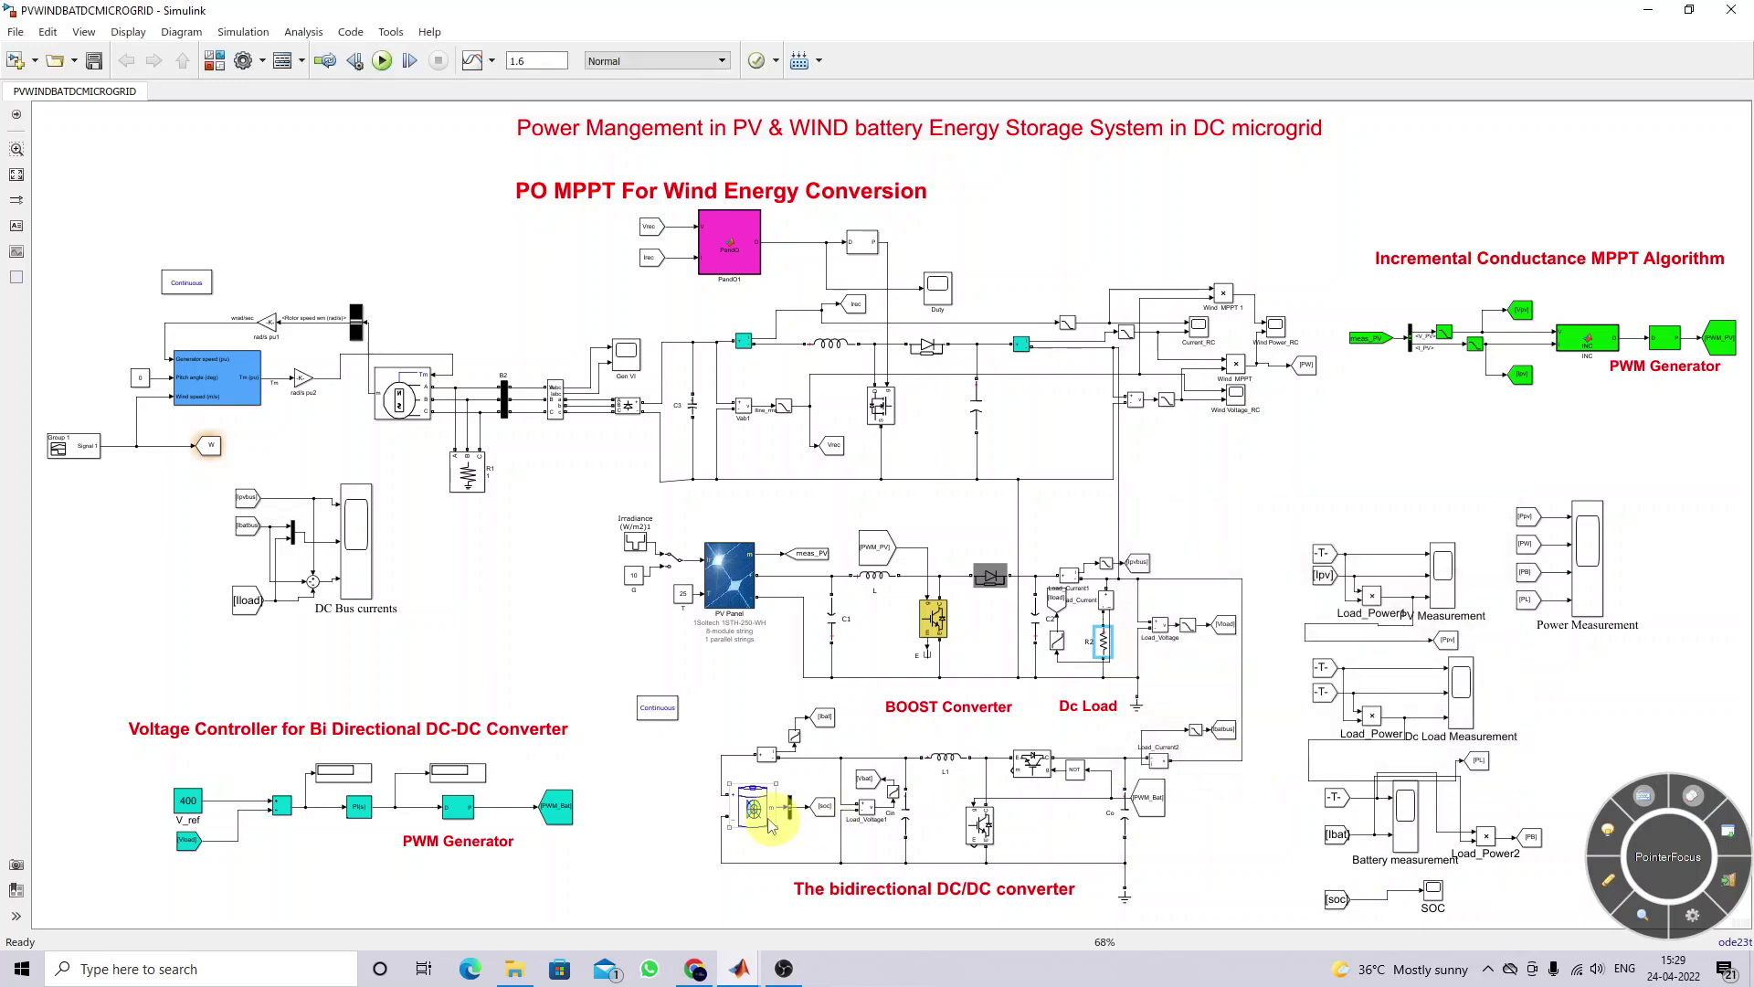
# Inspect the battery block's parameters, highlighting its nominal voltage, and point out the PV panel and the DC load
pyautogui.click(768, 824)
pyautogui.doubleClick(759, 823)
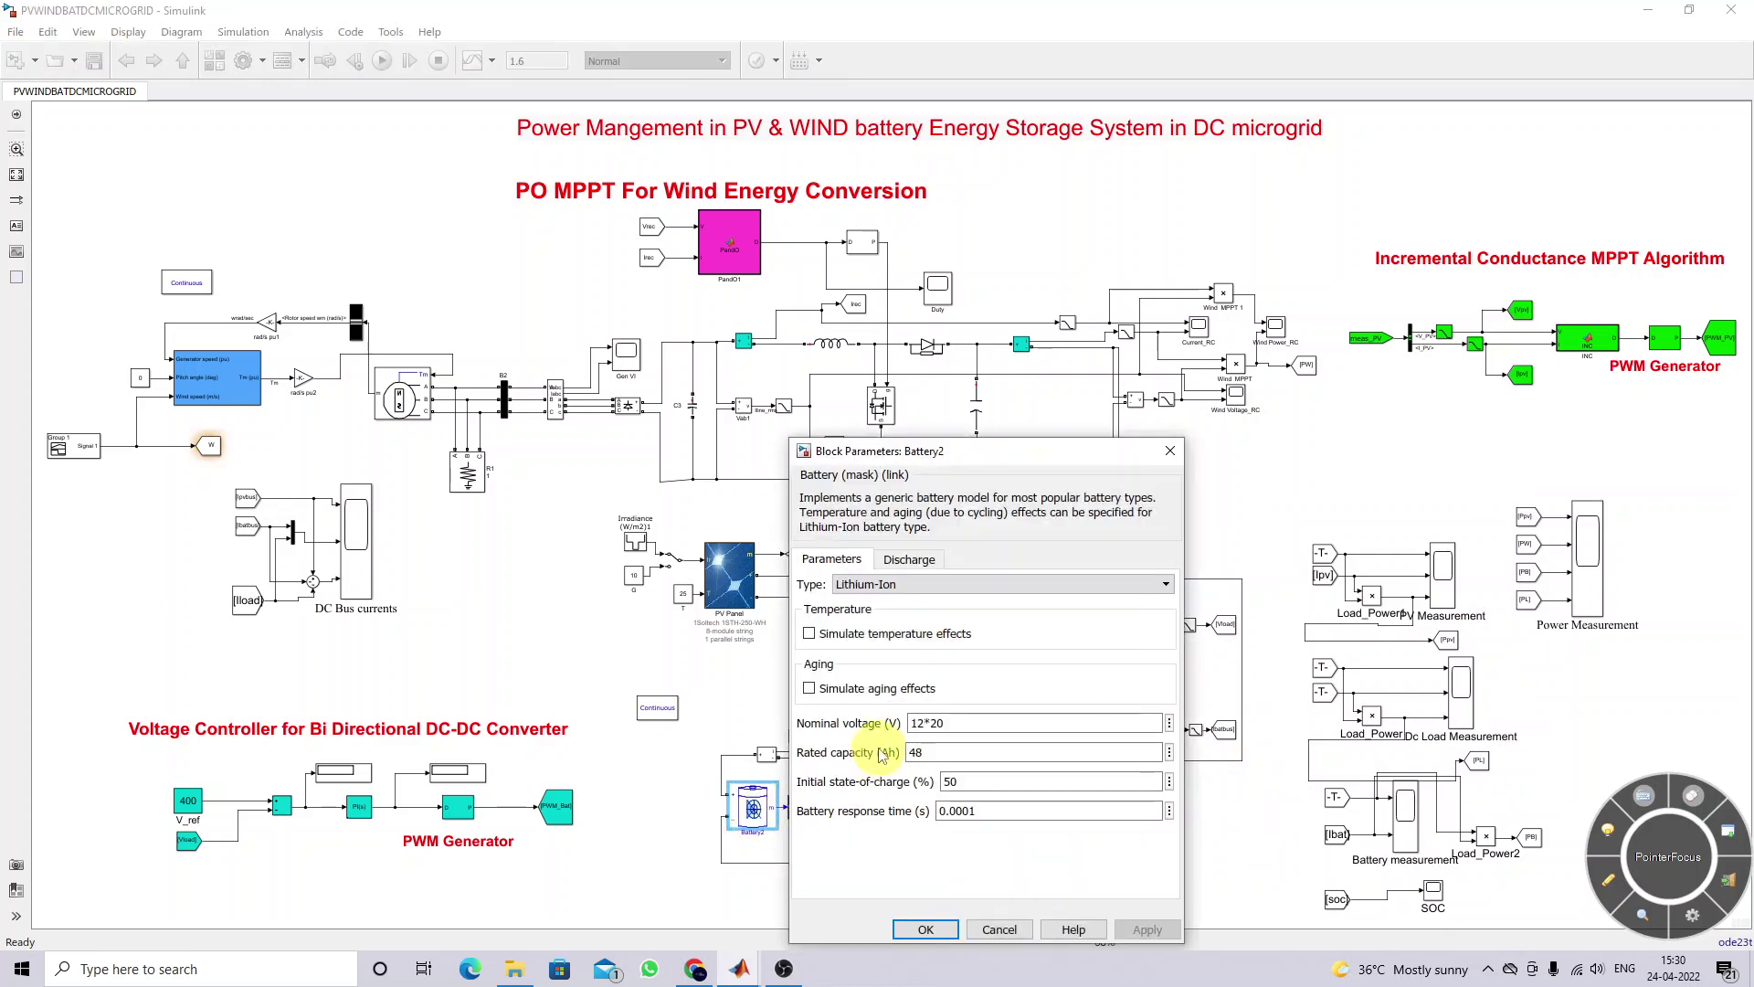
pyautogui.click(933, 721)
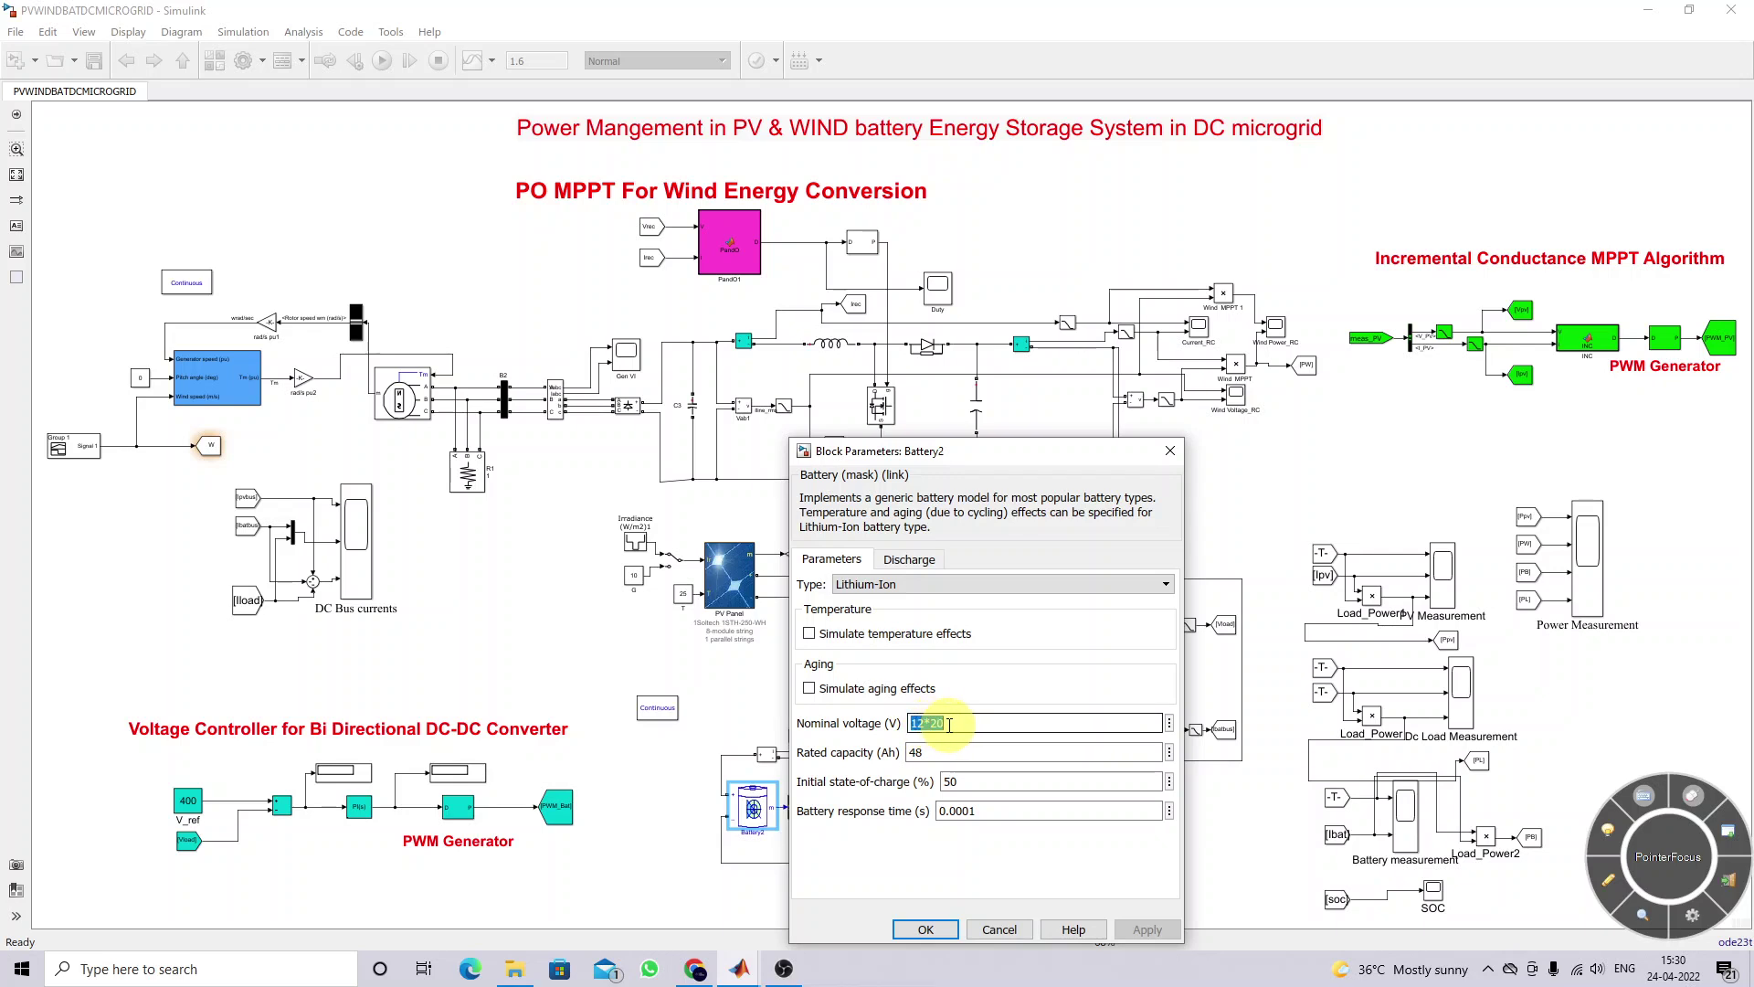
pyautogui.click(925, 929)
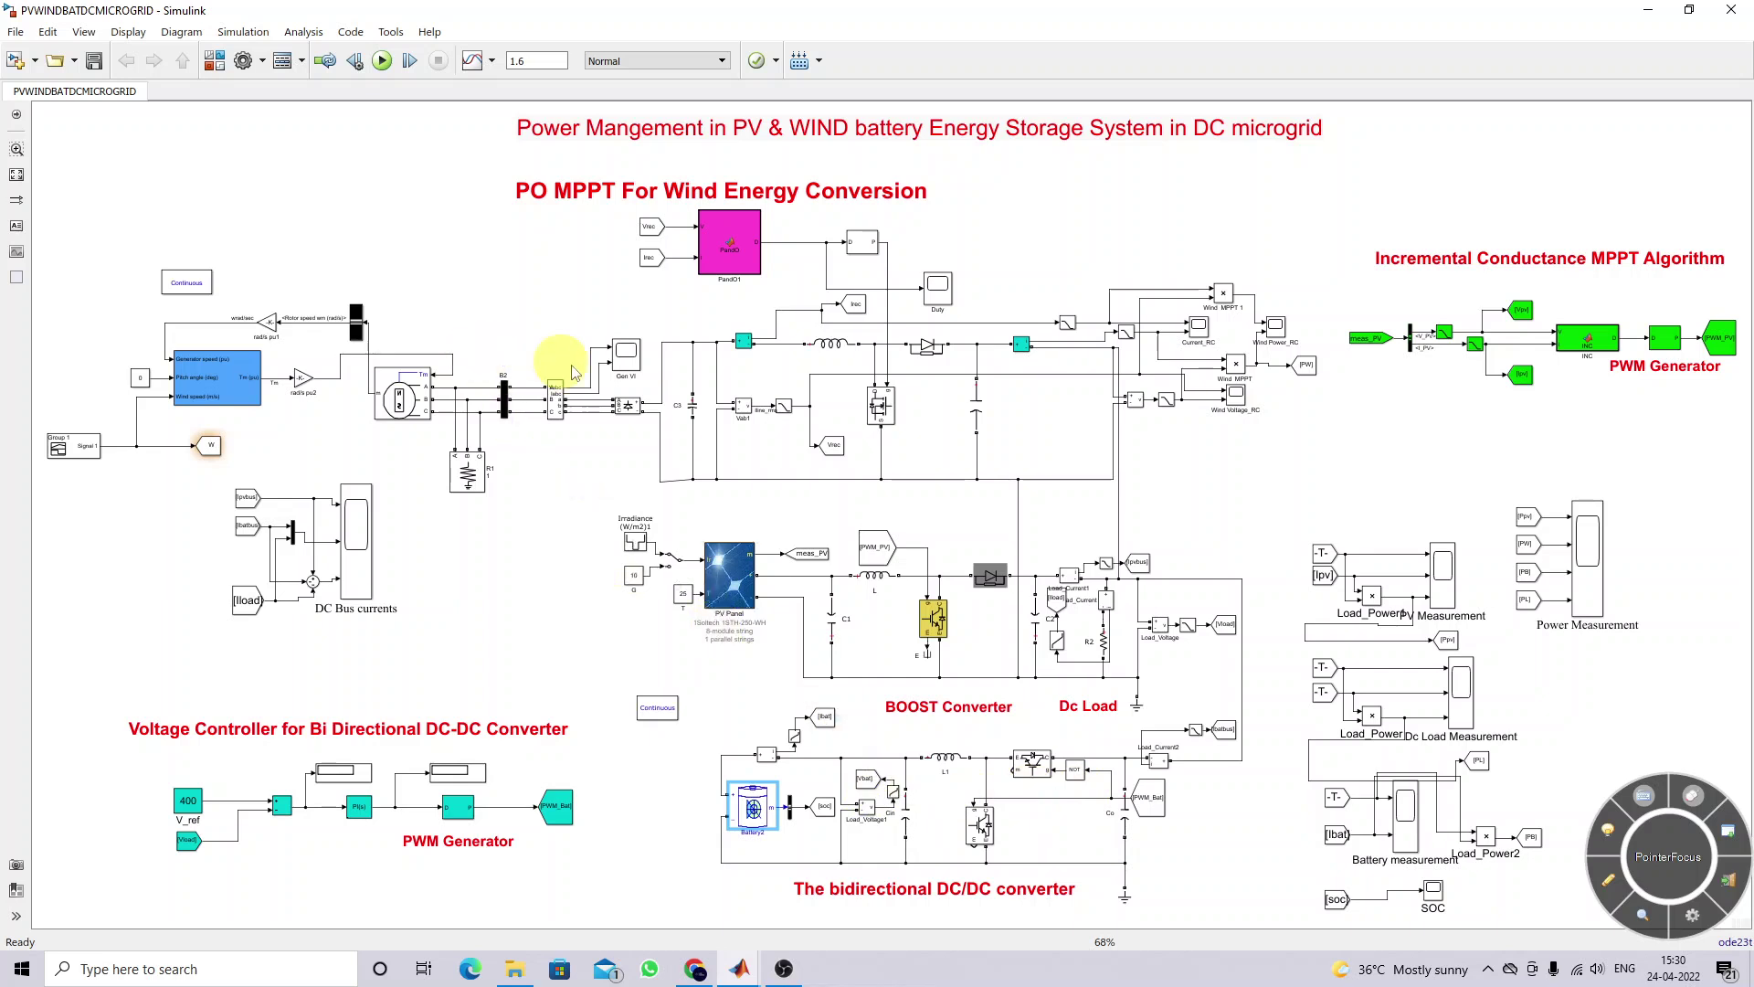
pyautogui.click(730, 605)
pyautogui.click(1112, 645)
# Open the Design_Boostbat.m script in MATLAB and highlight its input voltage, output voltage, switching frequency and design equations
pyautogui.click(744, 968)
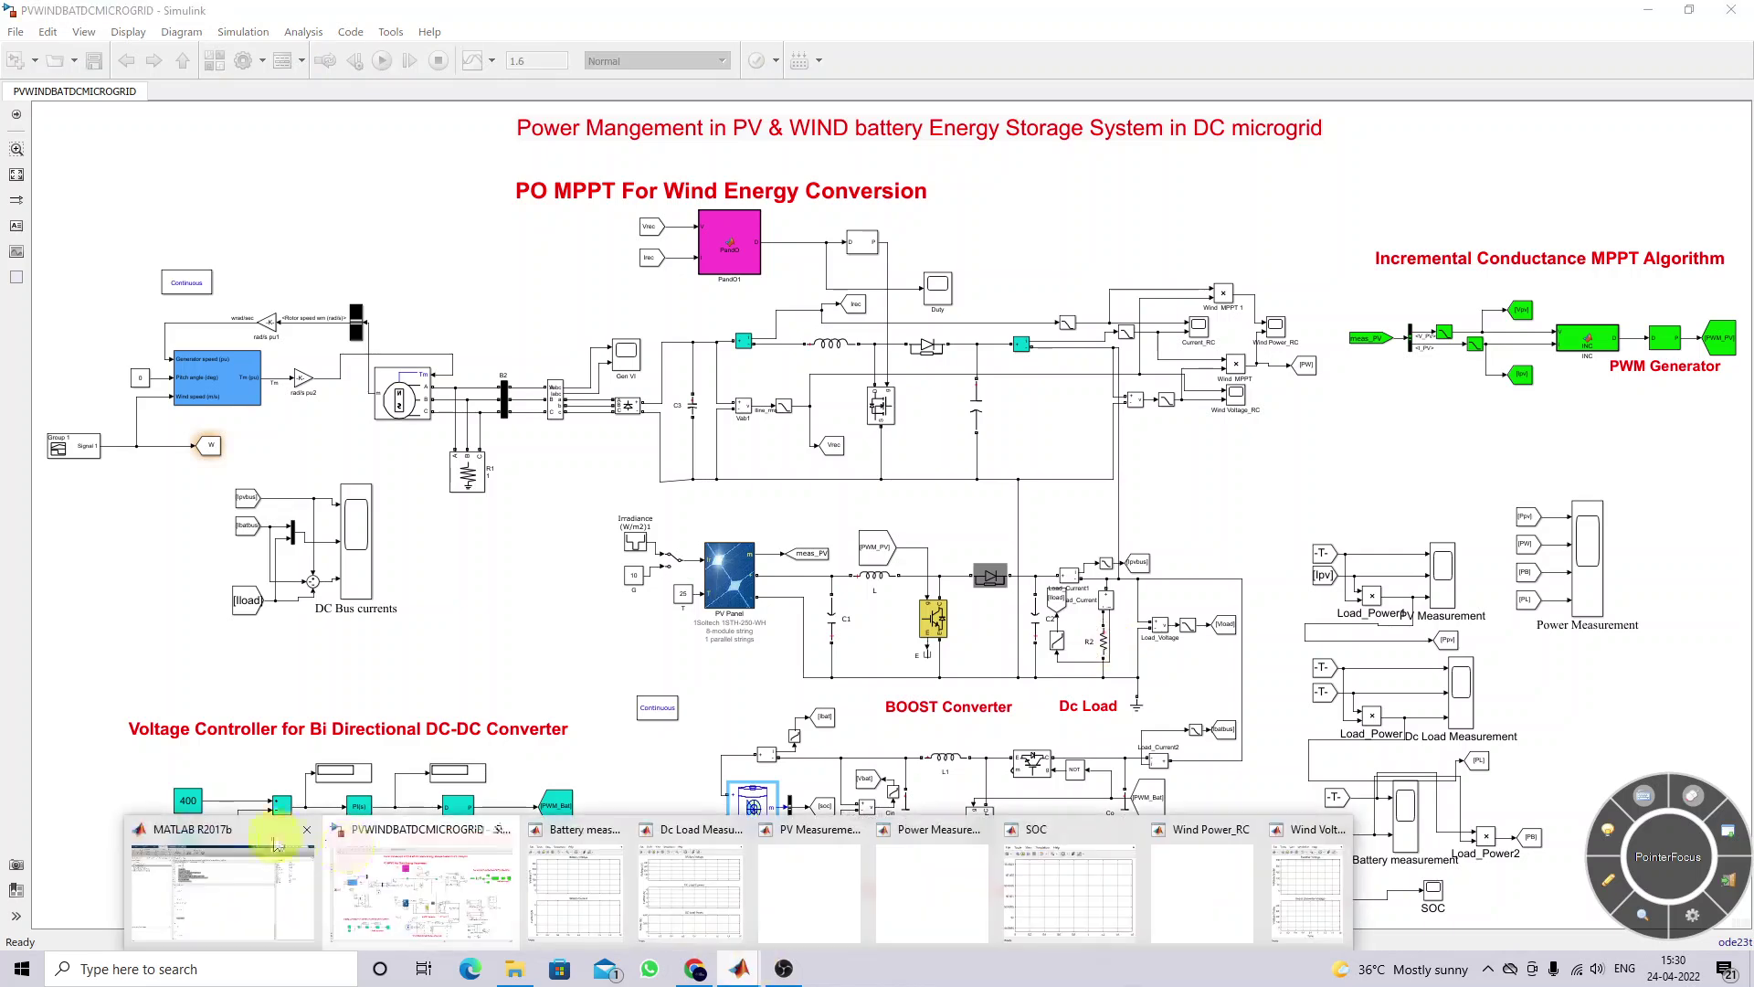
pyautogui.click(224, 859)
pyautogui.doubleClick(102, 202)
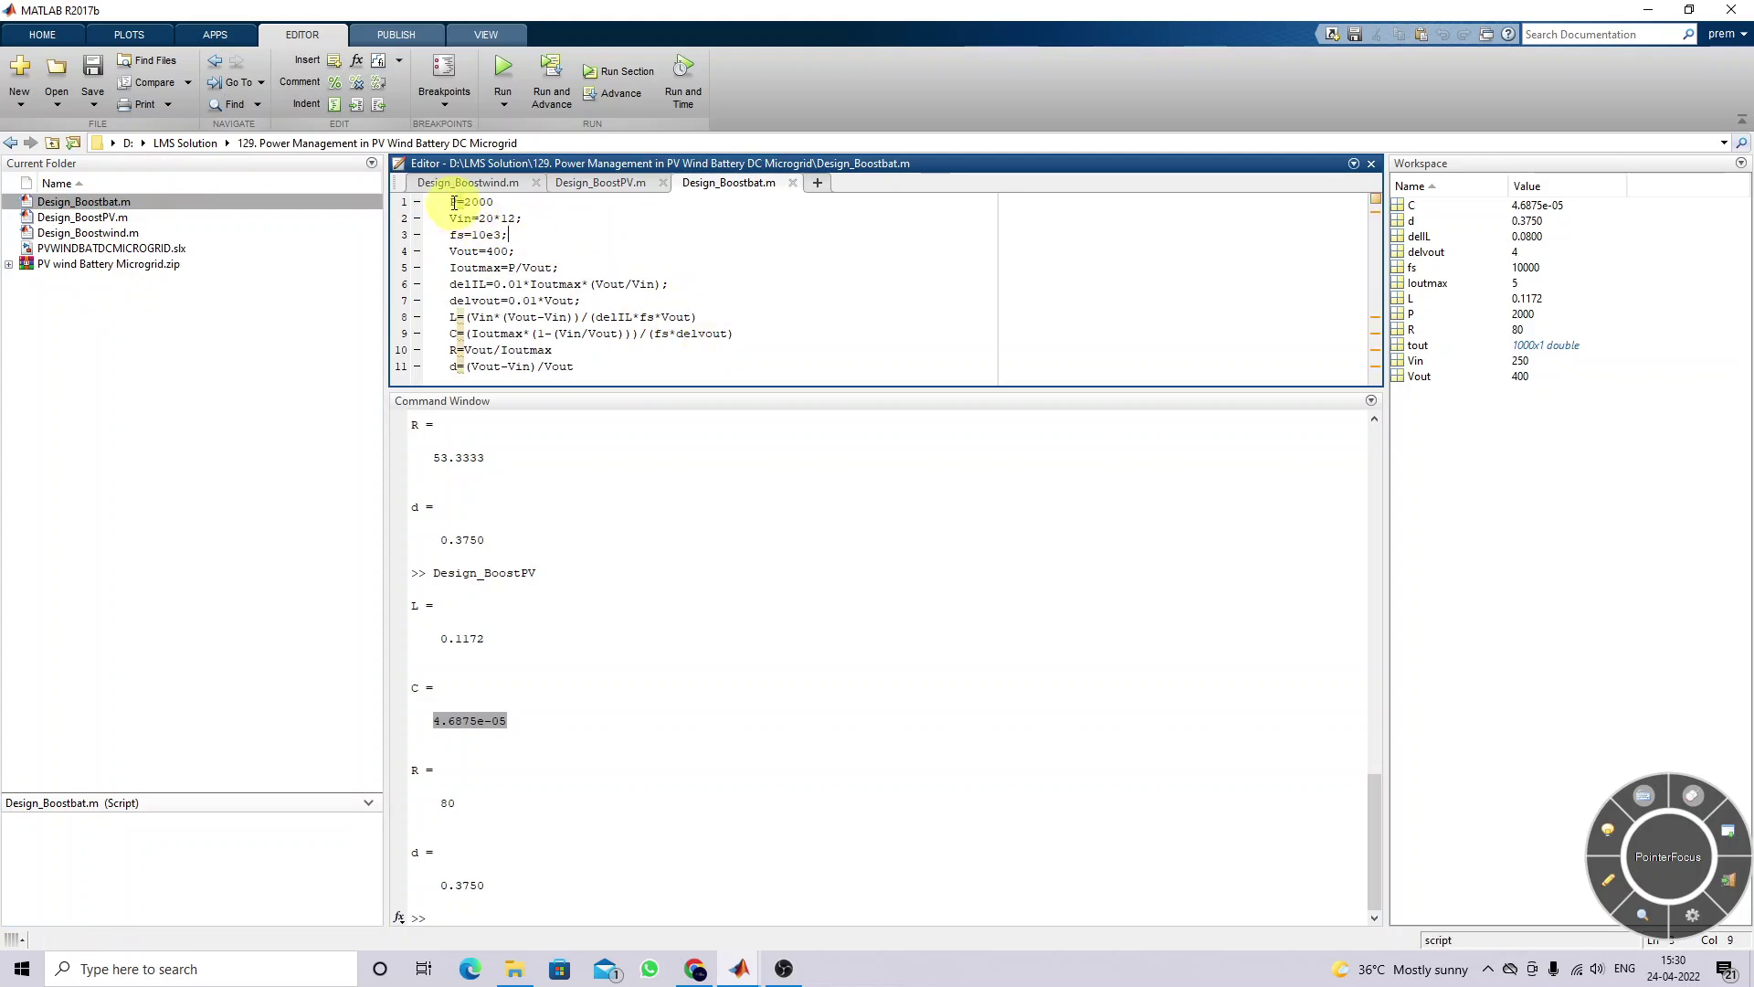
pyautogui.moveTo(450, 202); pyautogui.dragTo(537, 221)
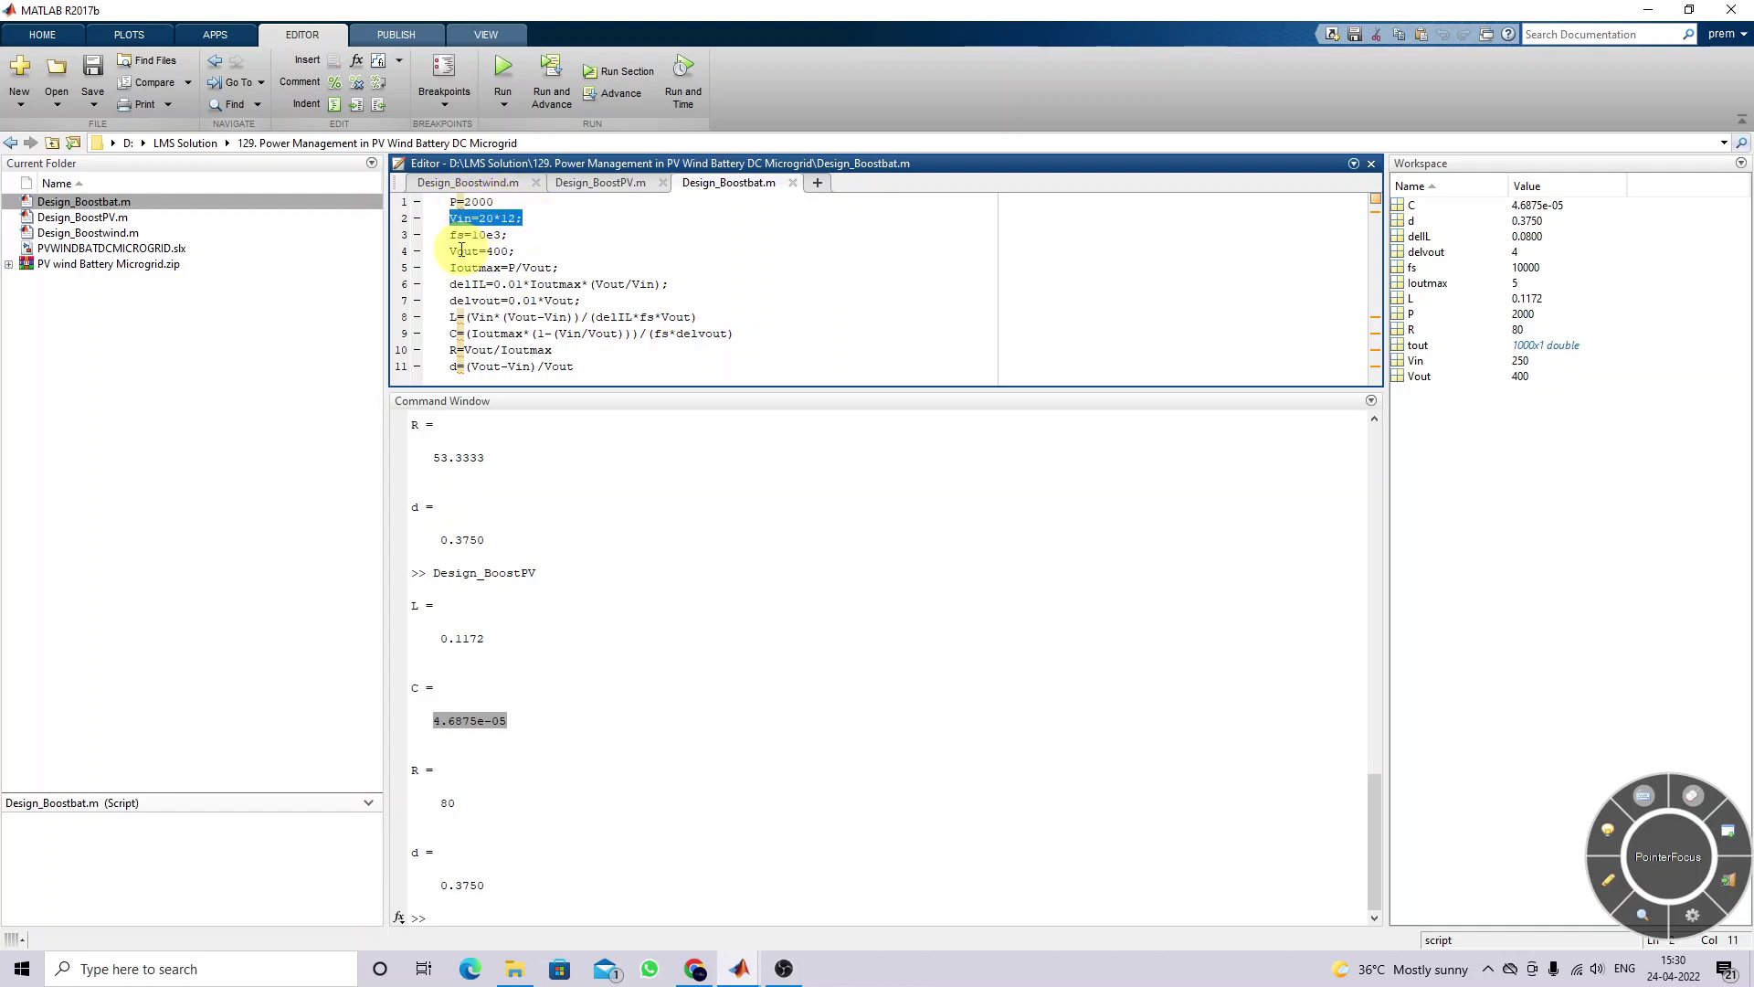
pyautogui.moveTo(449, 251); pyautogui.dragTo(554, 259)
pyautogui.moveTo(450, 235); pyautogui.dragTo(527, 238)
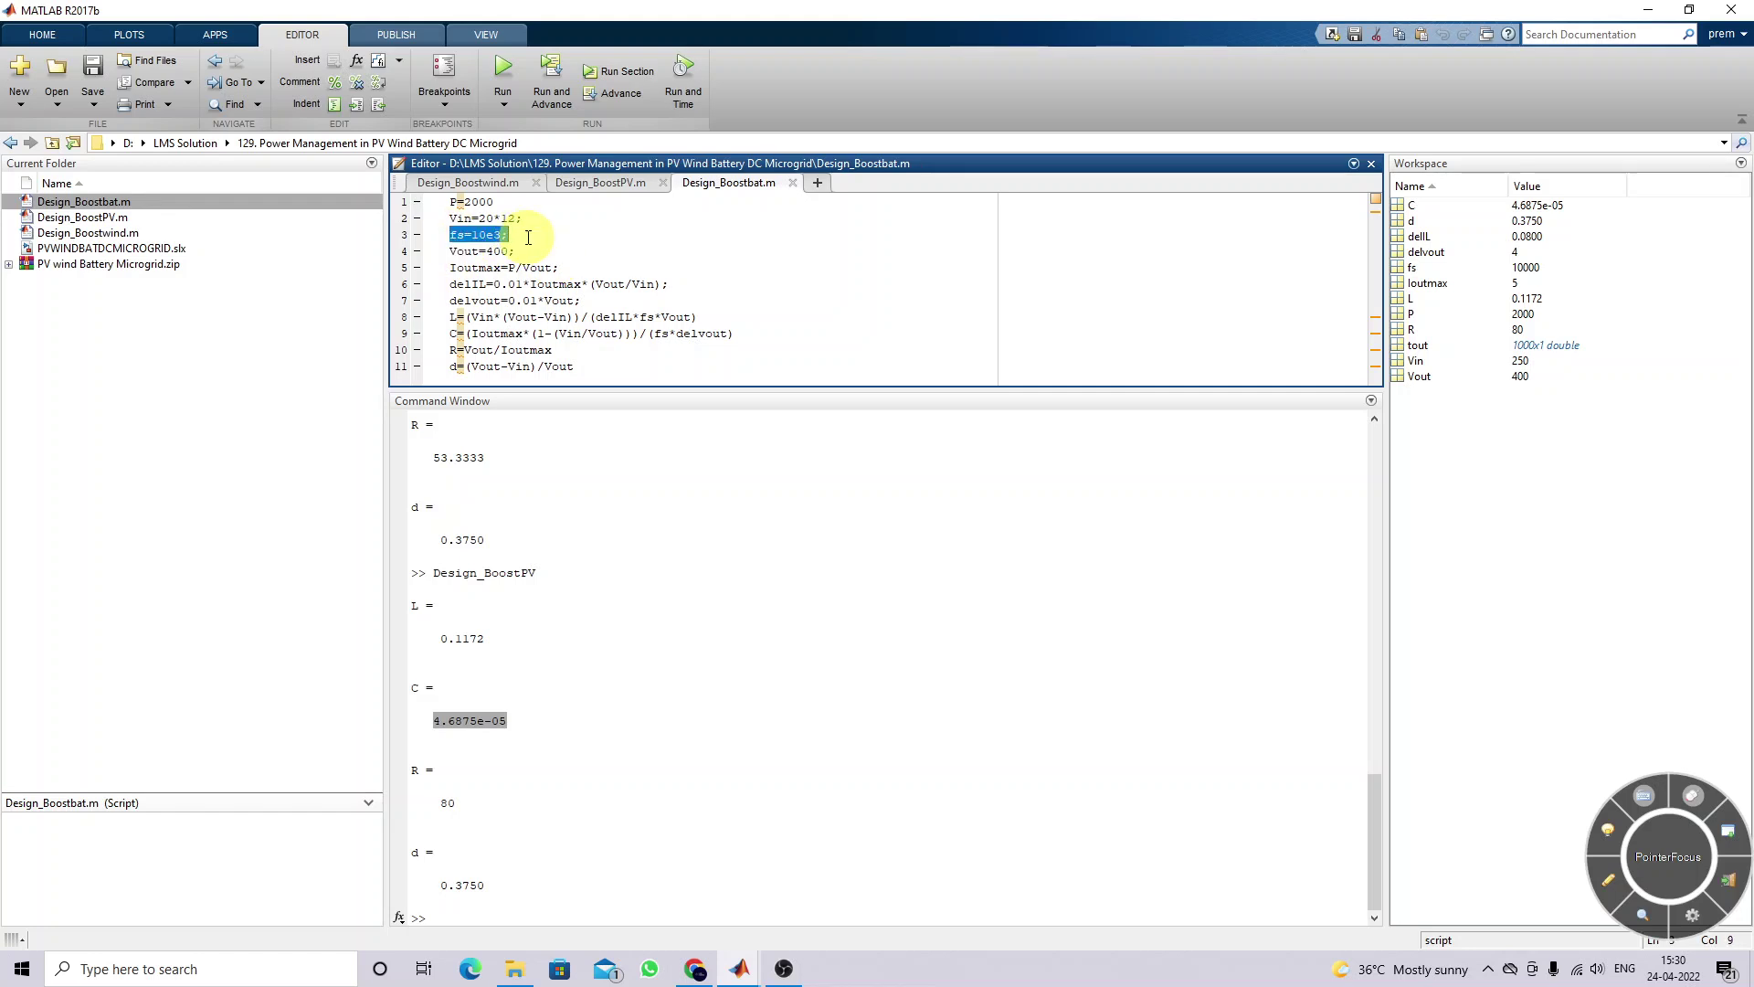
pyautogui.moveTo(456, 267); pyautogui.dragTo(603, 376)
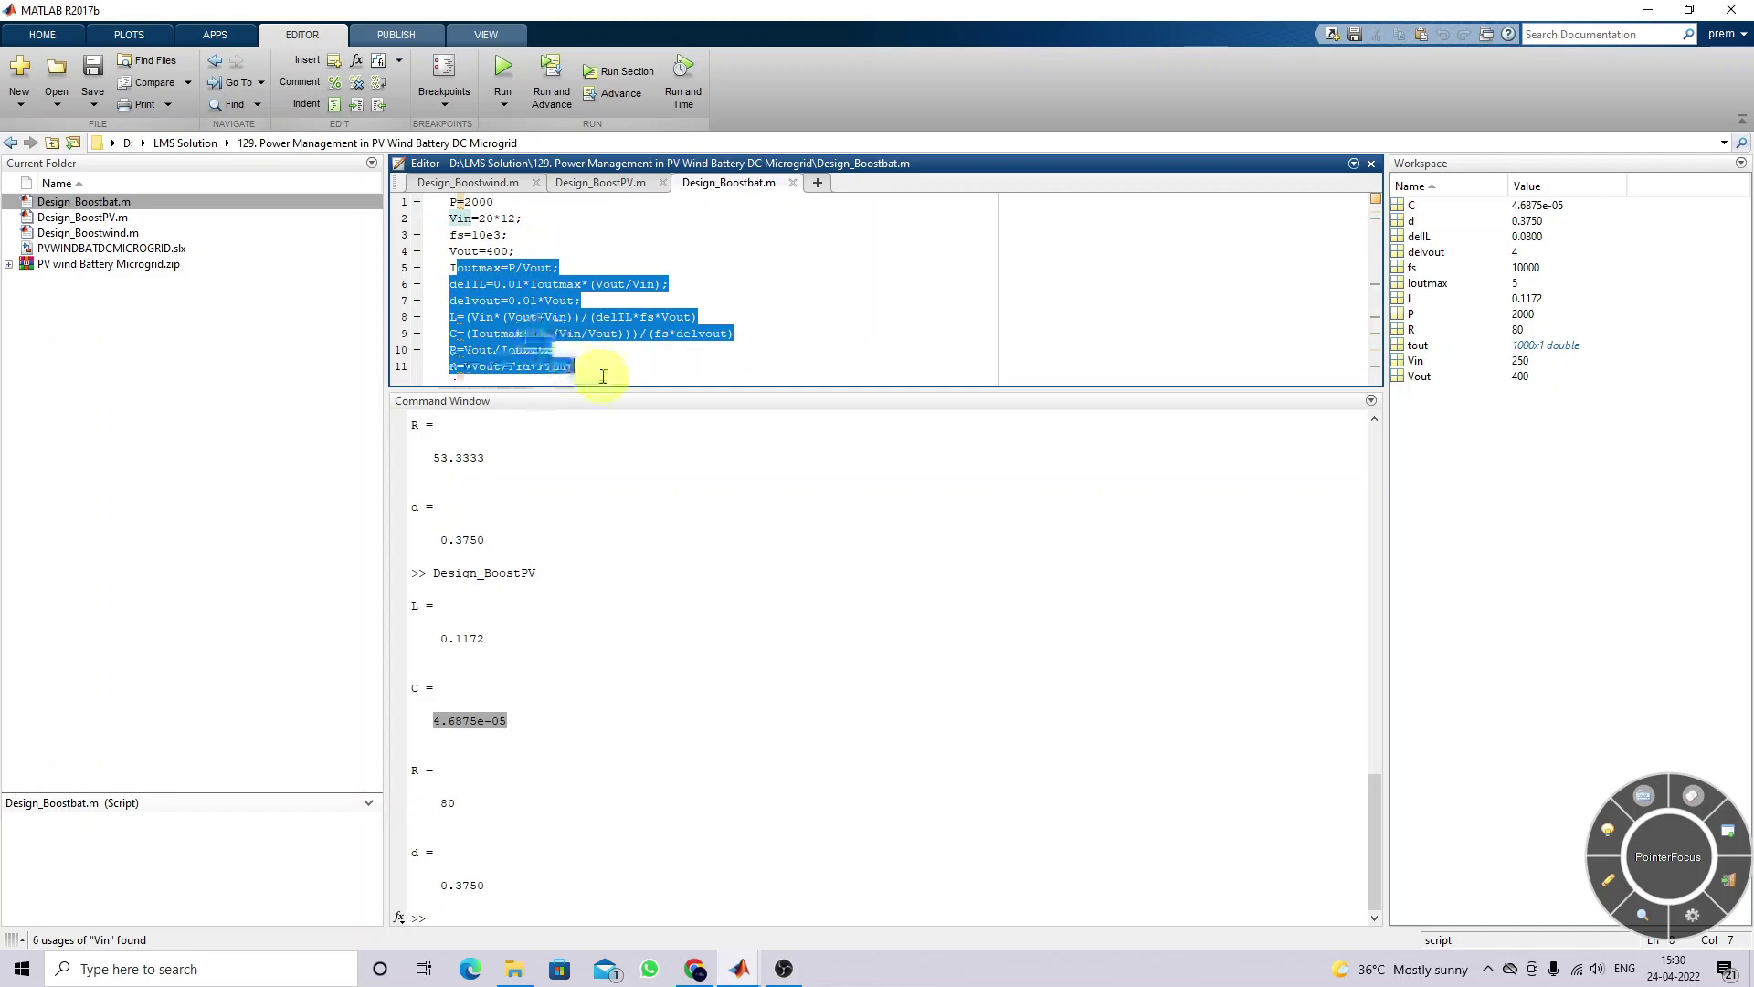
# Run the Design_Boostbat script and highlight the calculated C and L values in the output
pyautogui.click(505, 70)
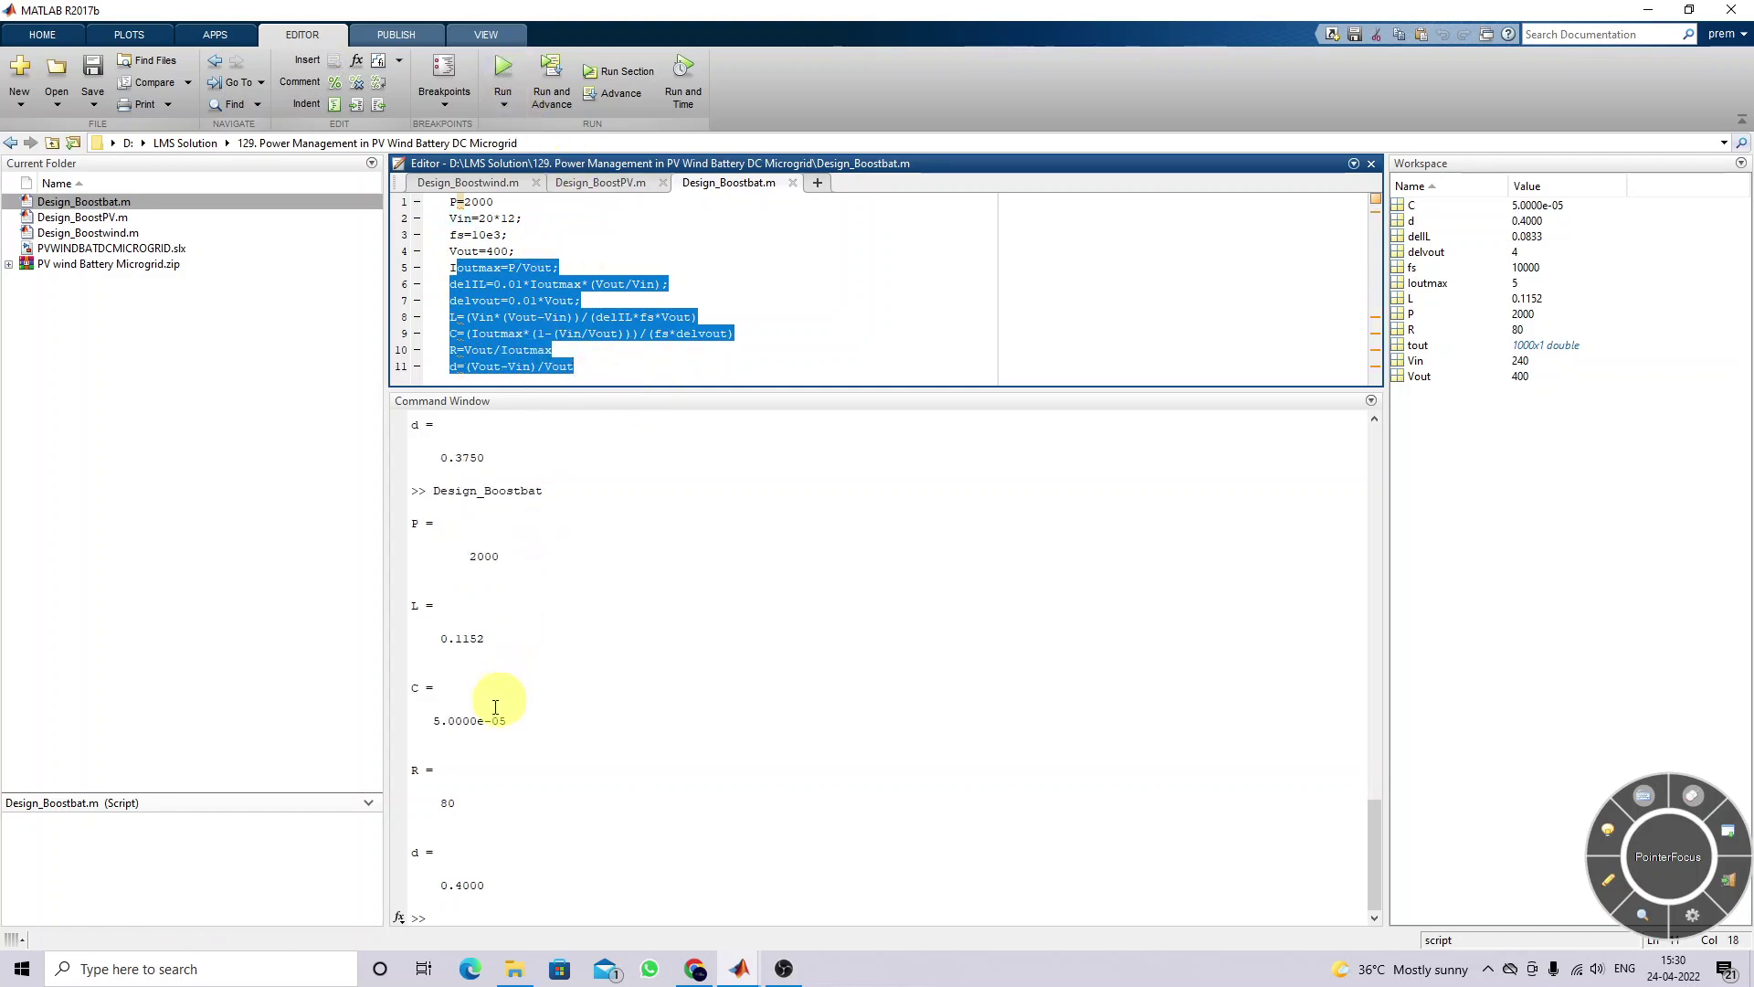
pyautogui.moveTo(433, 720); pyautogui.dragTo(500, 720)
pyautogui.moveTo(439, 637); pyautogui.dragTo(493, 638)
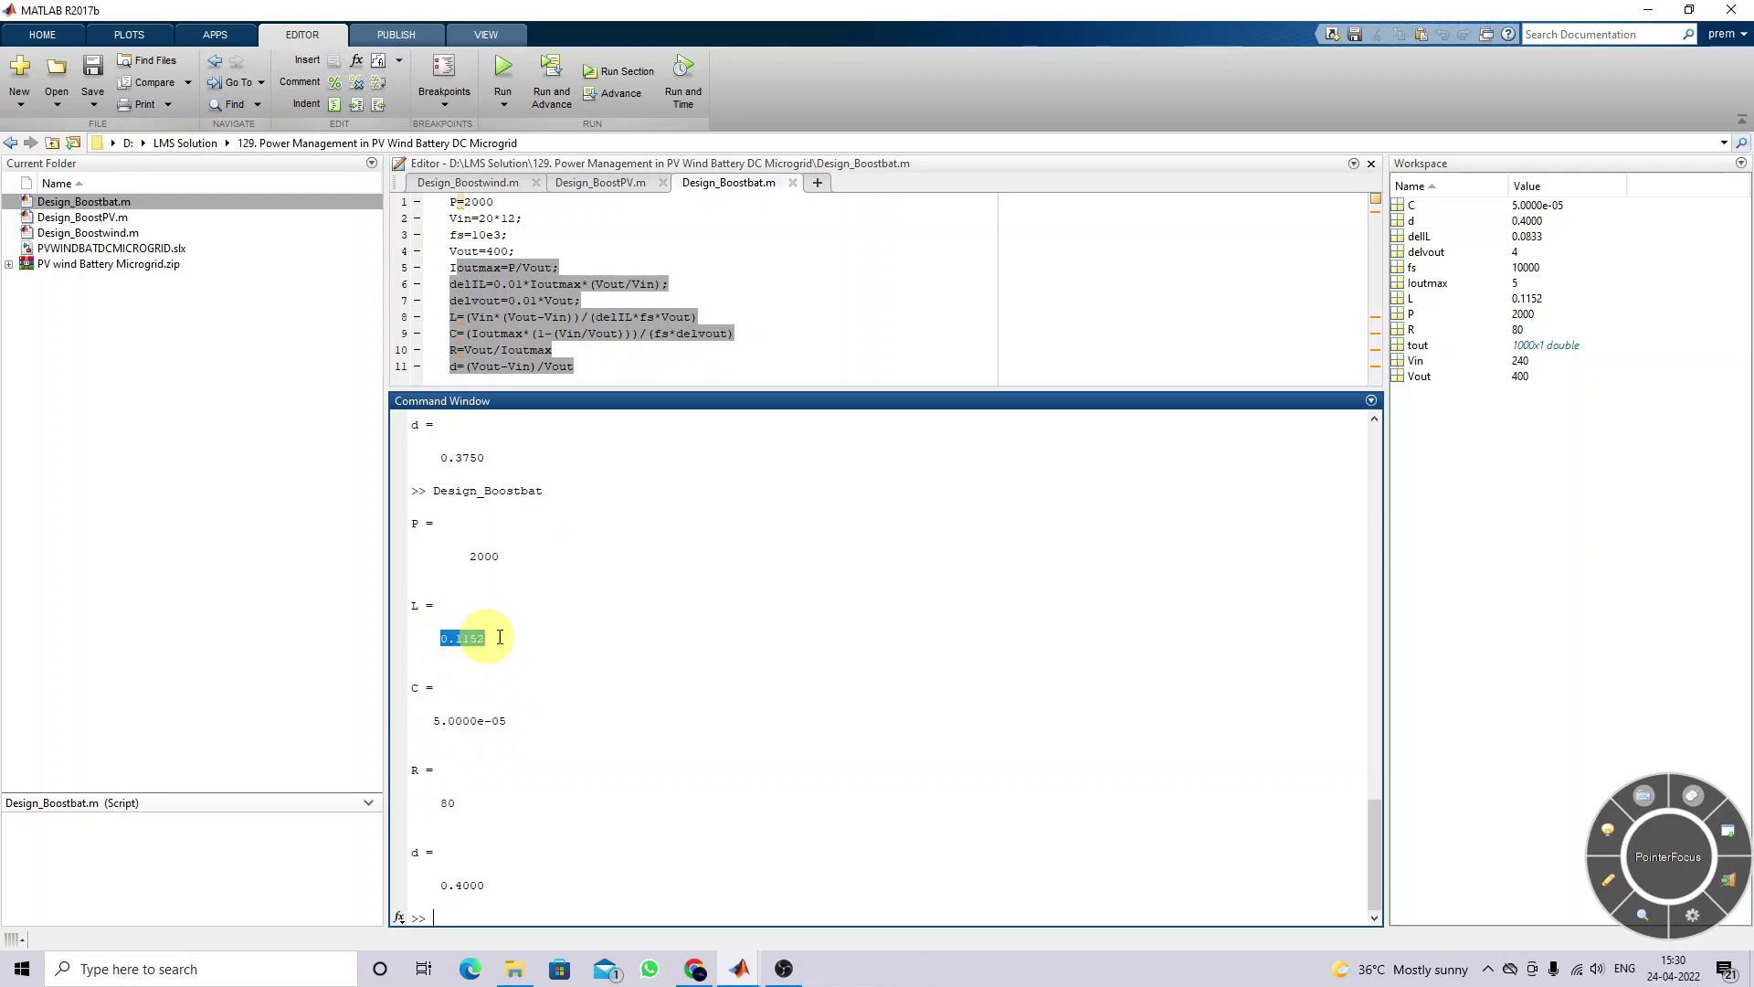
# Switch to the Simulink model and check the parameters of the bidirectional converter's inductor L1 and its output capacitor
pyautogui.moveTo(738, 967)
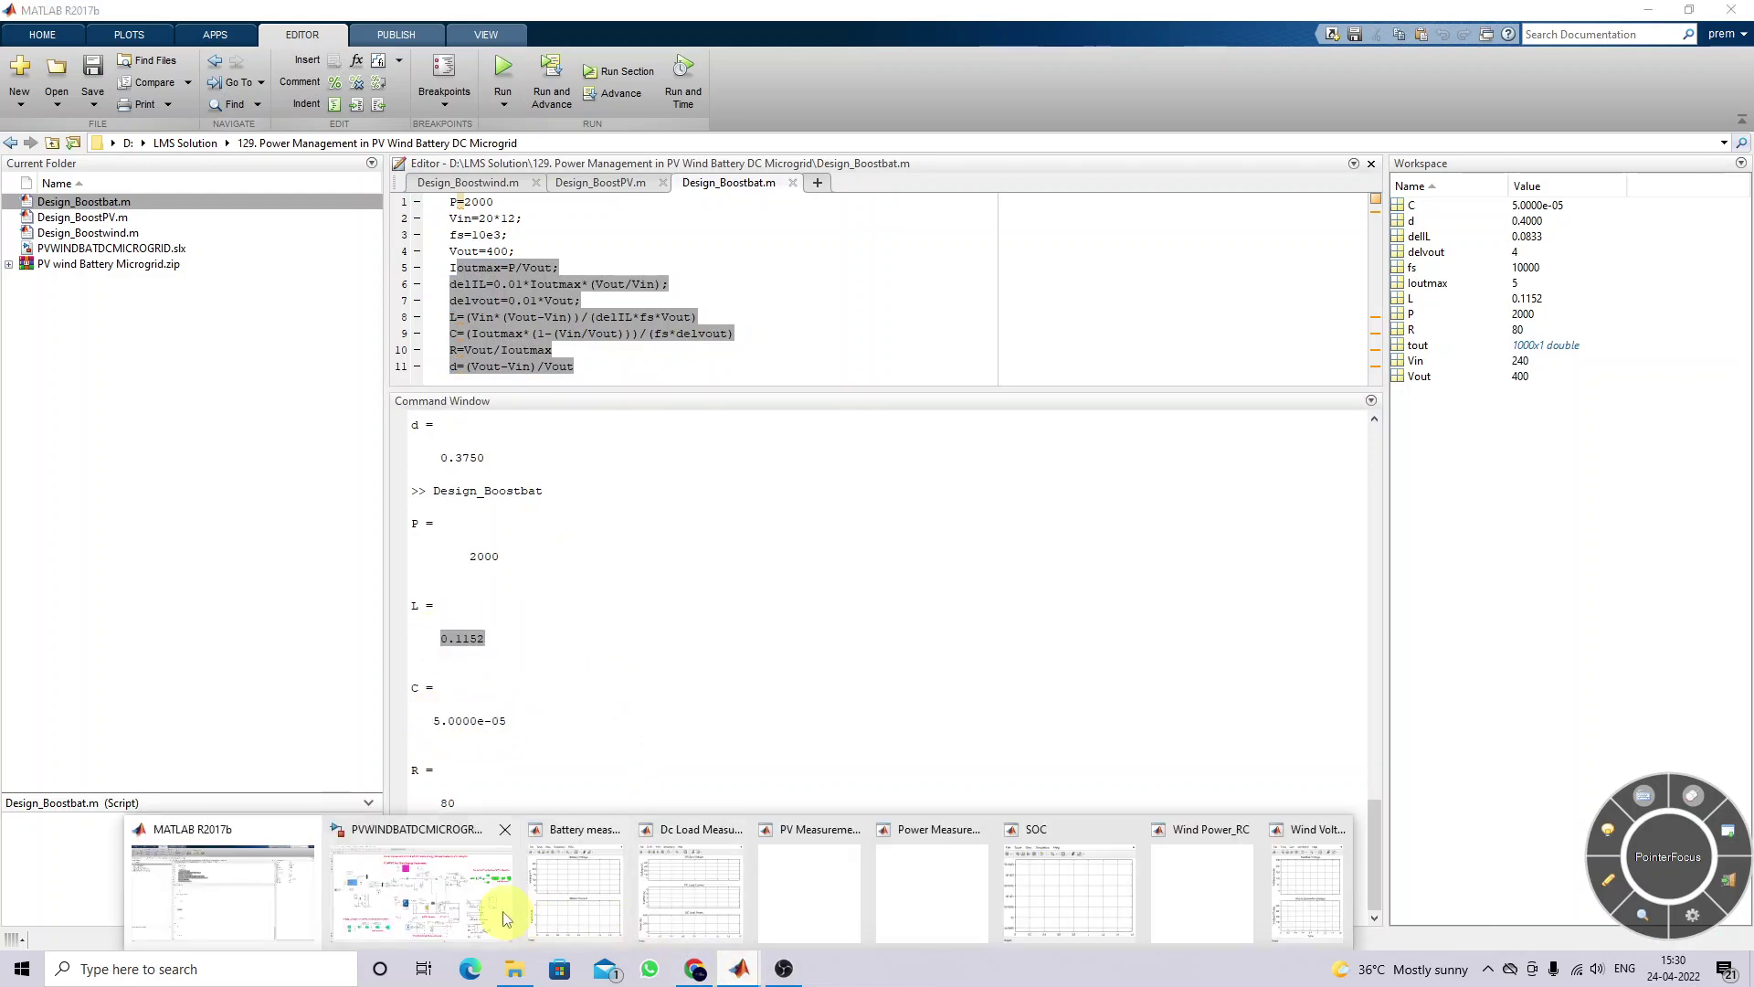
pyautogui.click(498, 914)
pyautogui.doubleClick(941, 760)
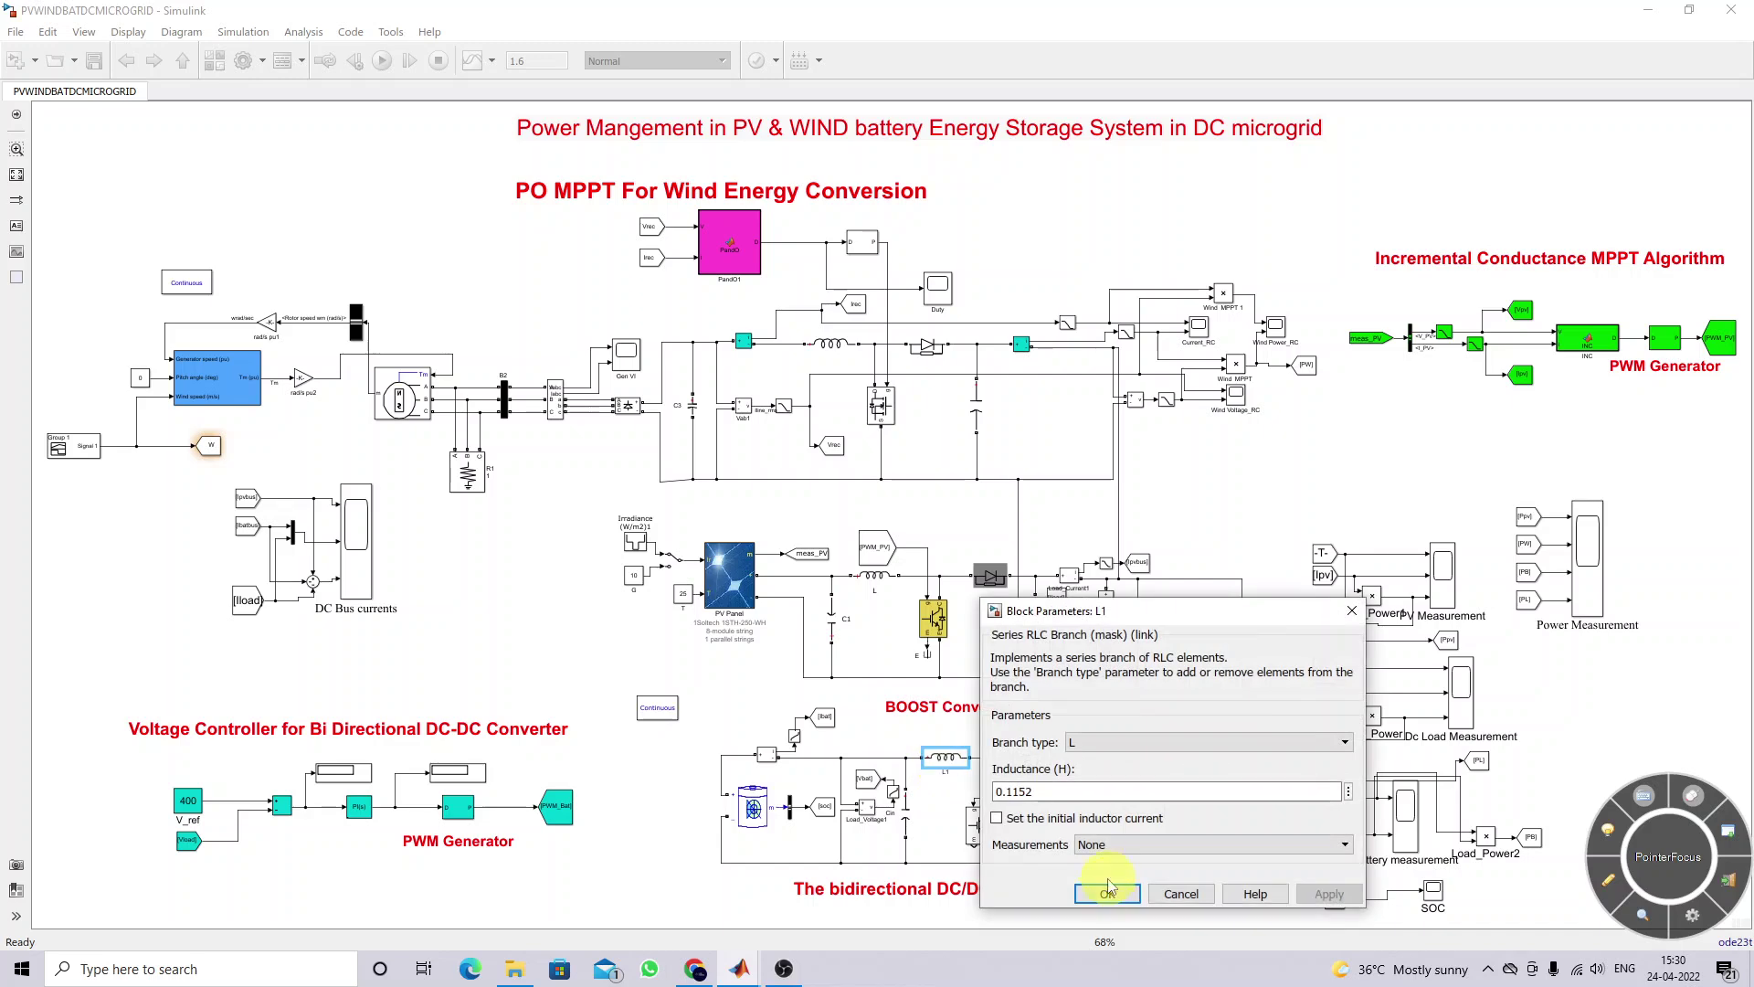
pyautogui.click(1107, 894)
pyautogui.click(1138, 812)
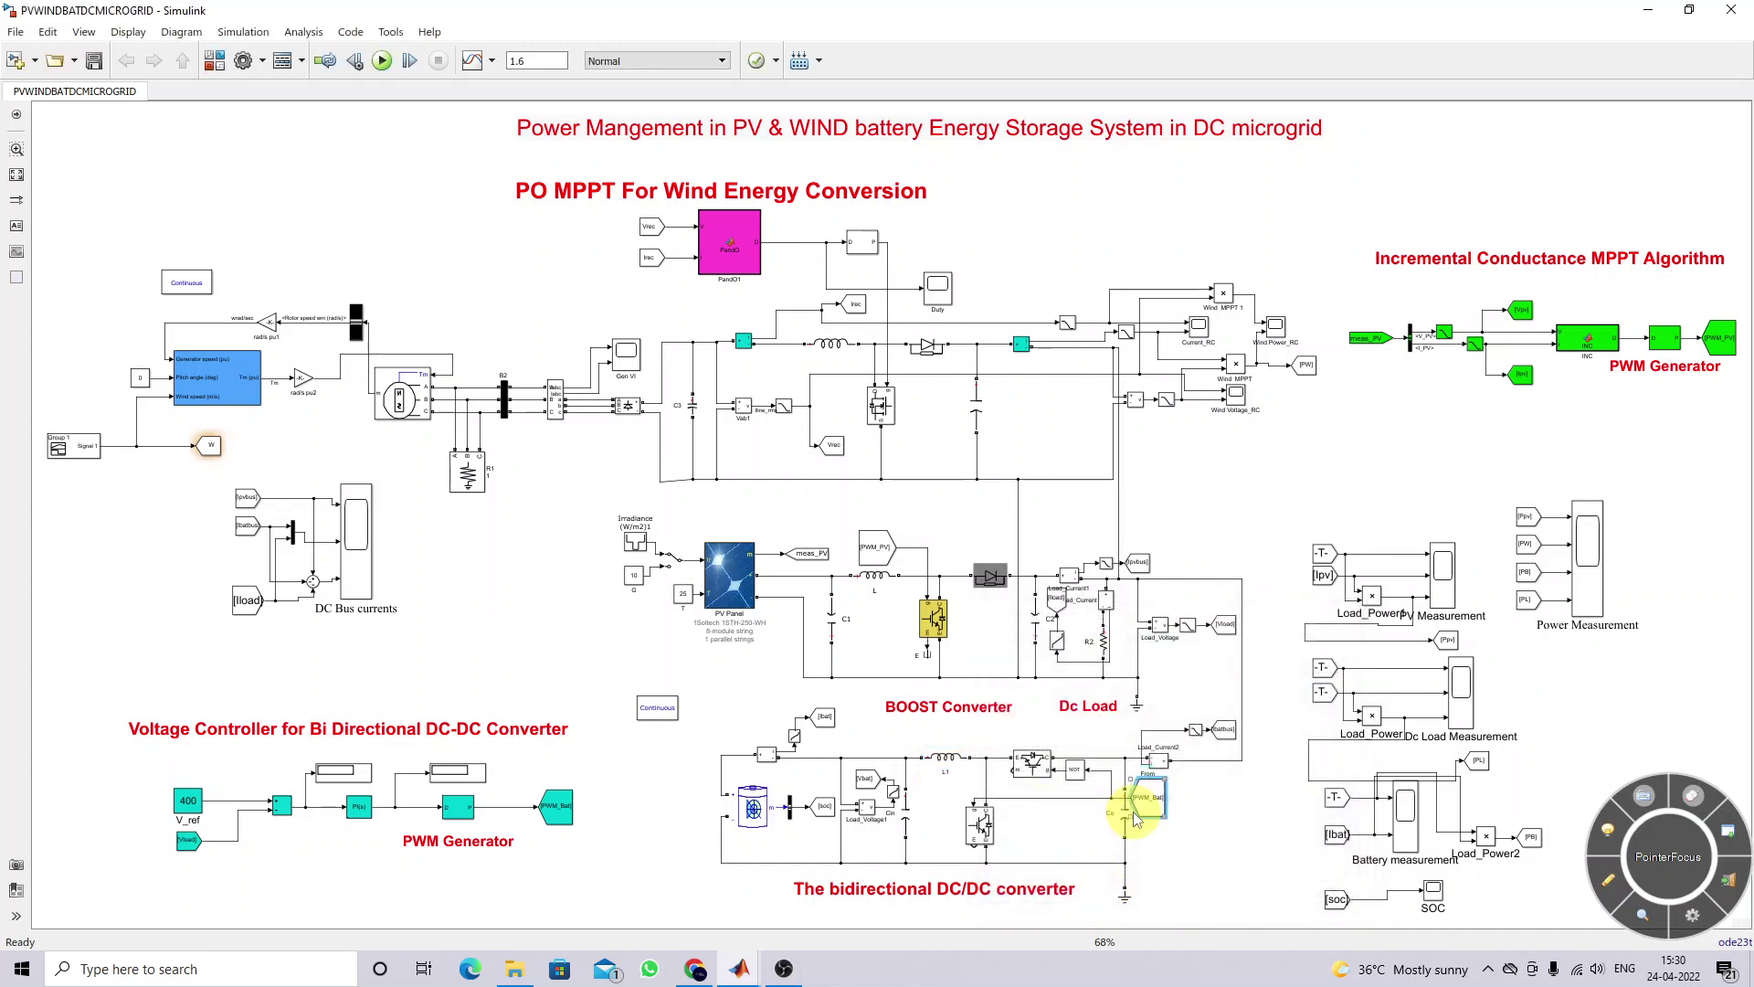
pyautogui.doubleClick(1122, 827)
pyautogui.click(1253, 927)
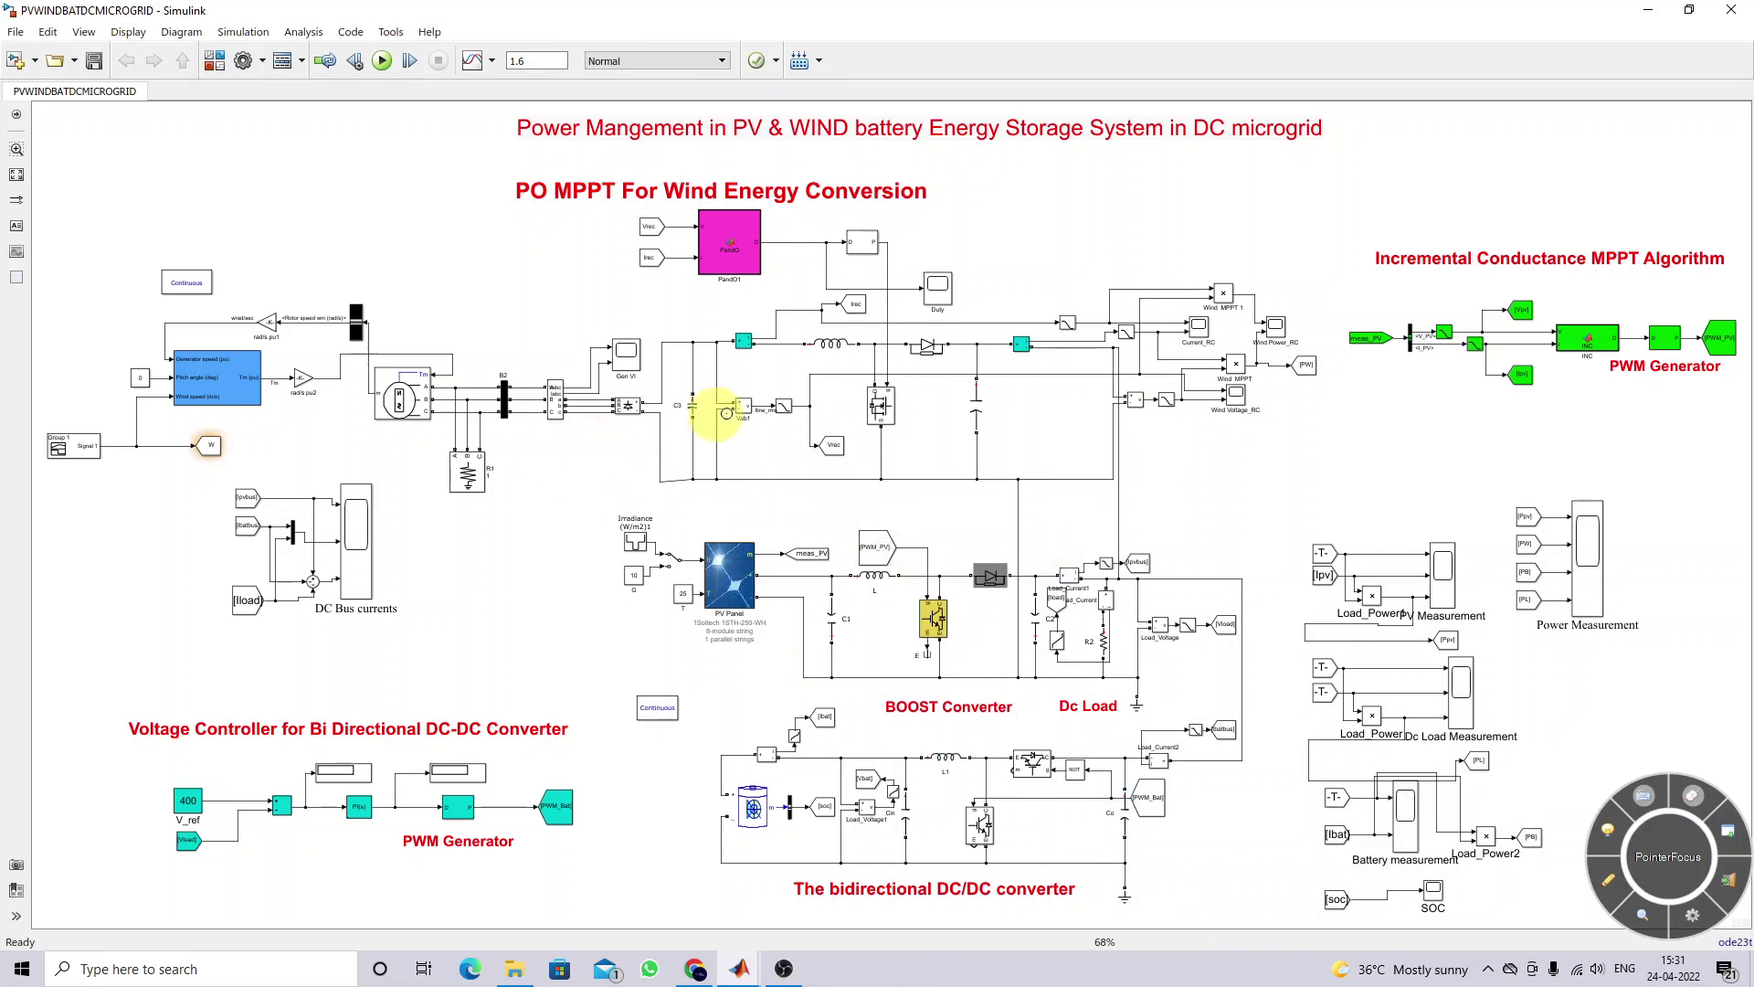
# Open the code of the wind MPPT function block PandO1 and enlarge the editor area to show the whole function
pyautogui.click(720, 267)
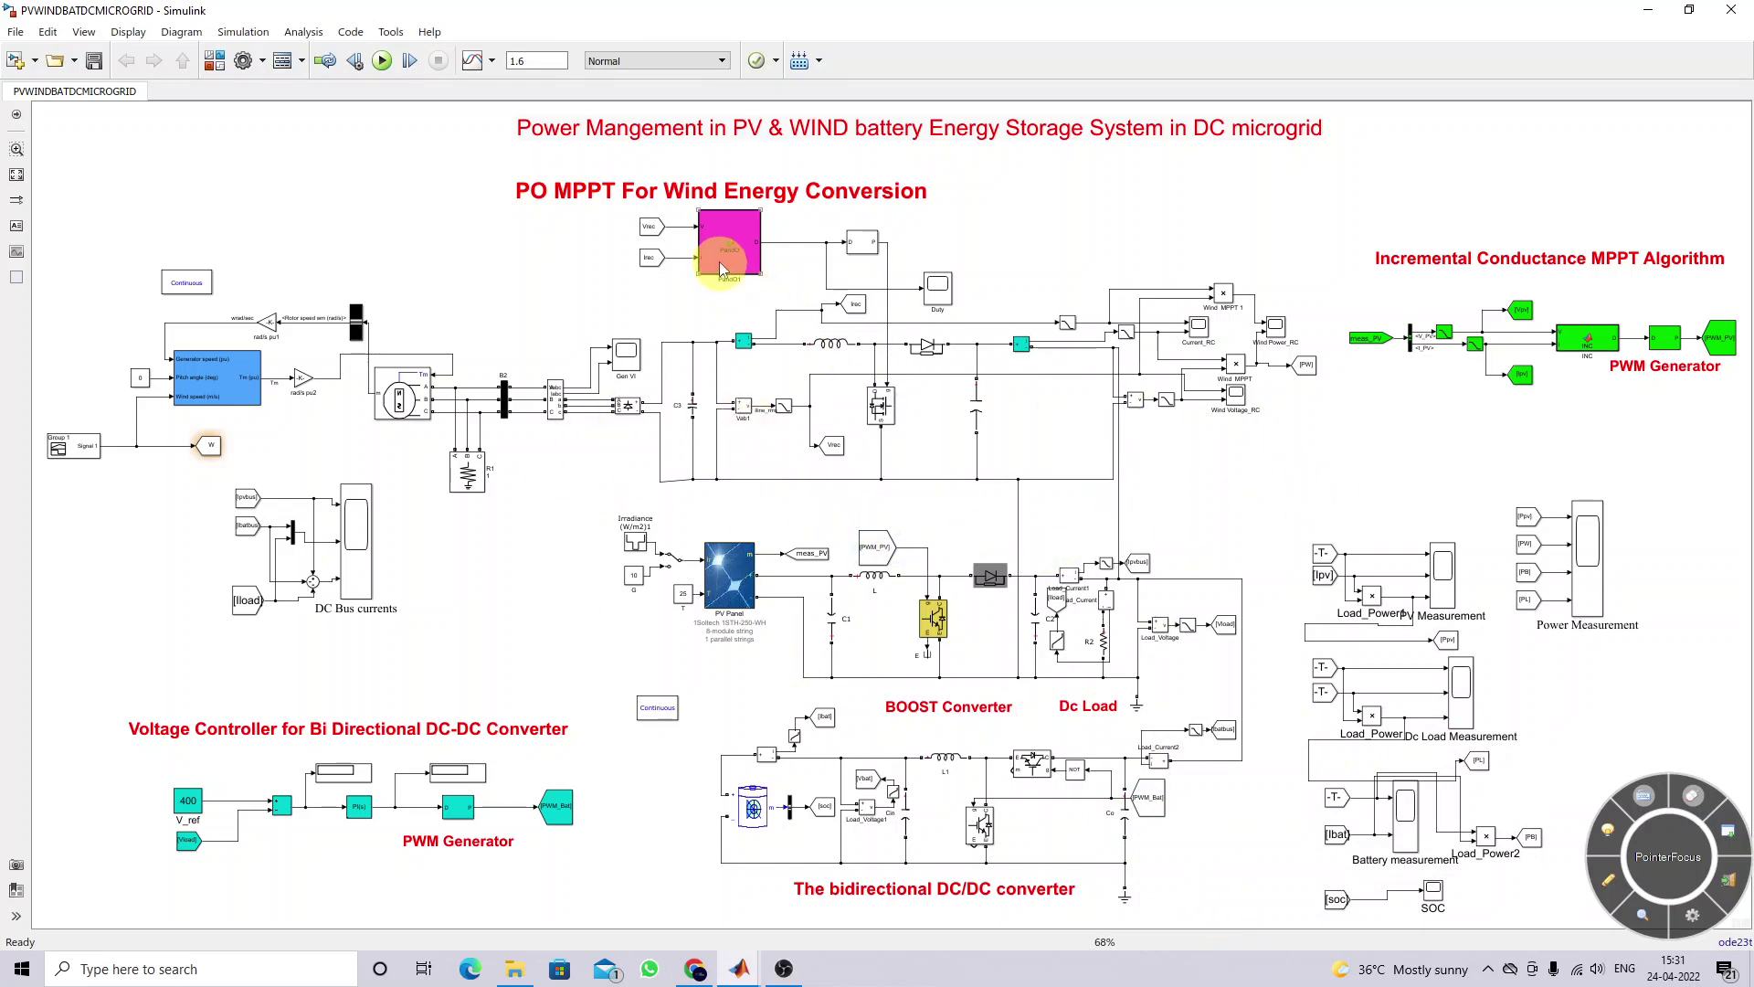
pyautogui.scroll(1, 718, 260)
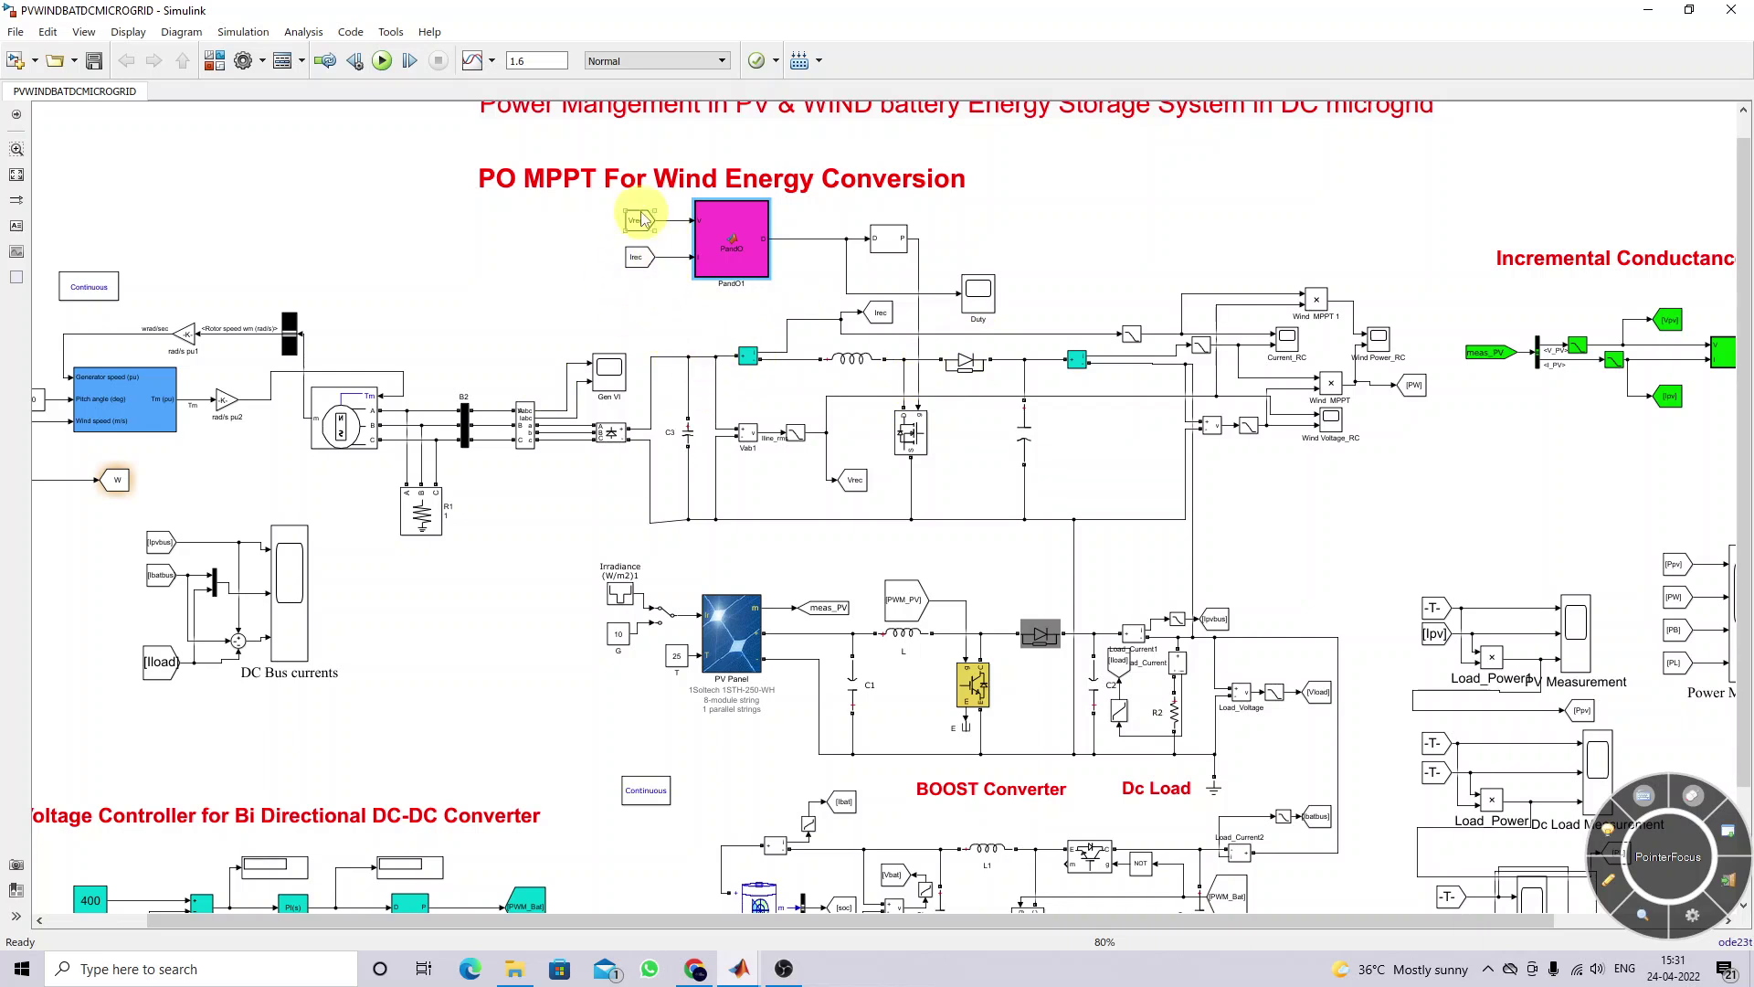
pyautogui.click(759, 270)
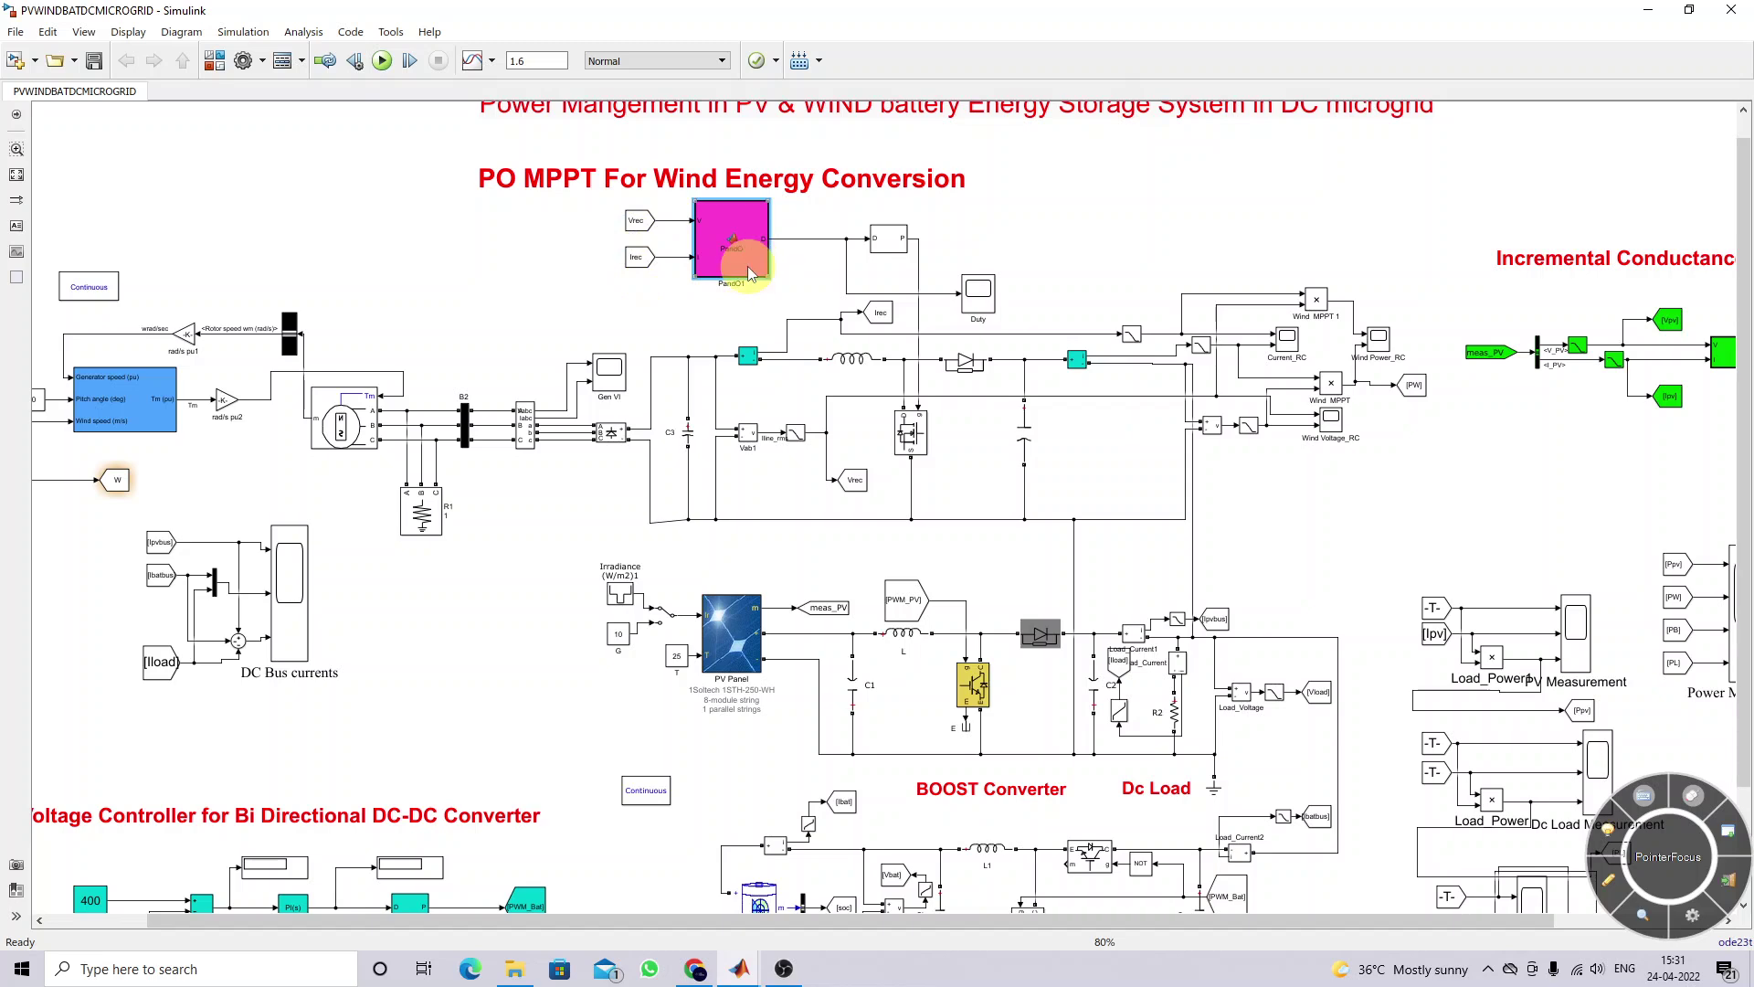
pyautogui.doubleClick(741, 270)
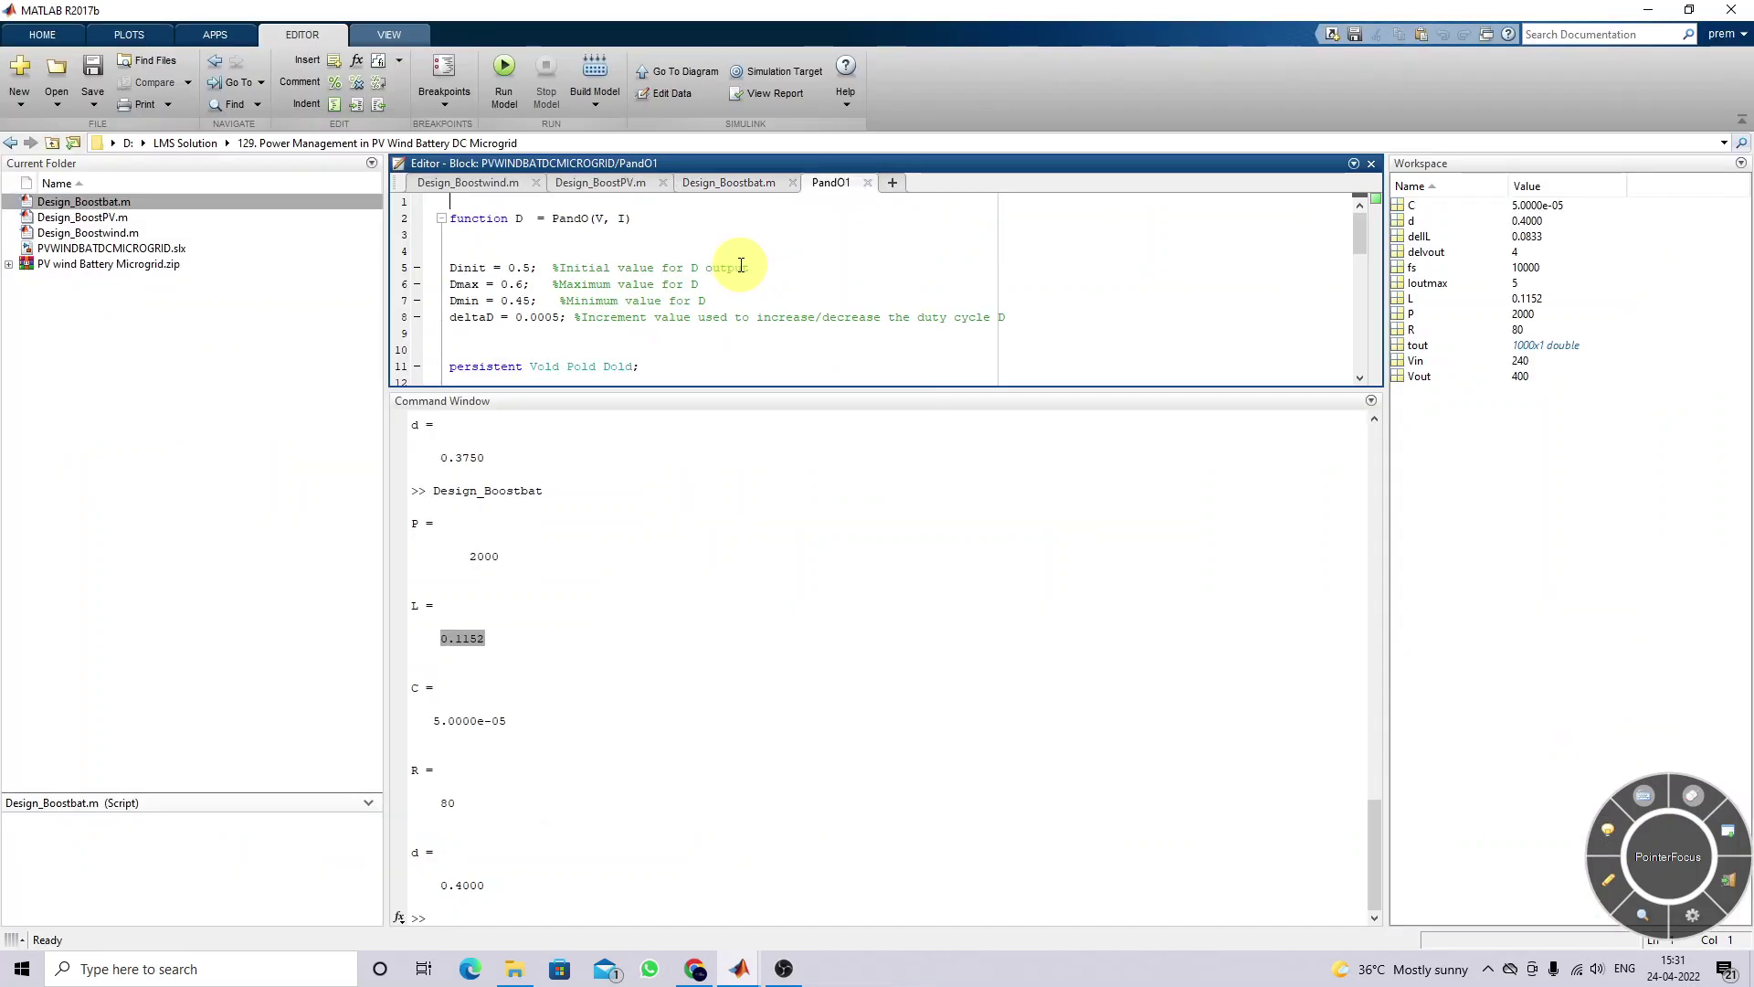
pyautogui.moveTo(740, 391); pyautogui.dragTo(727, 904)
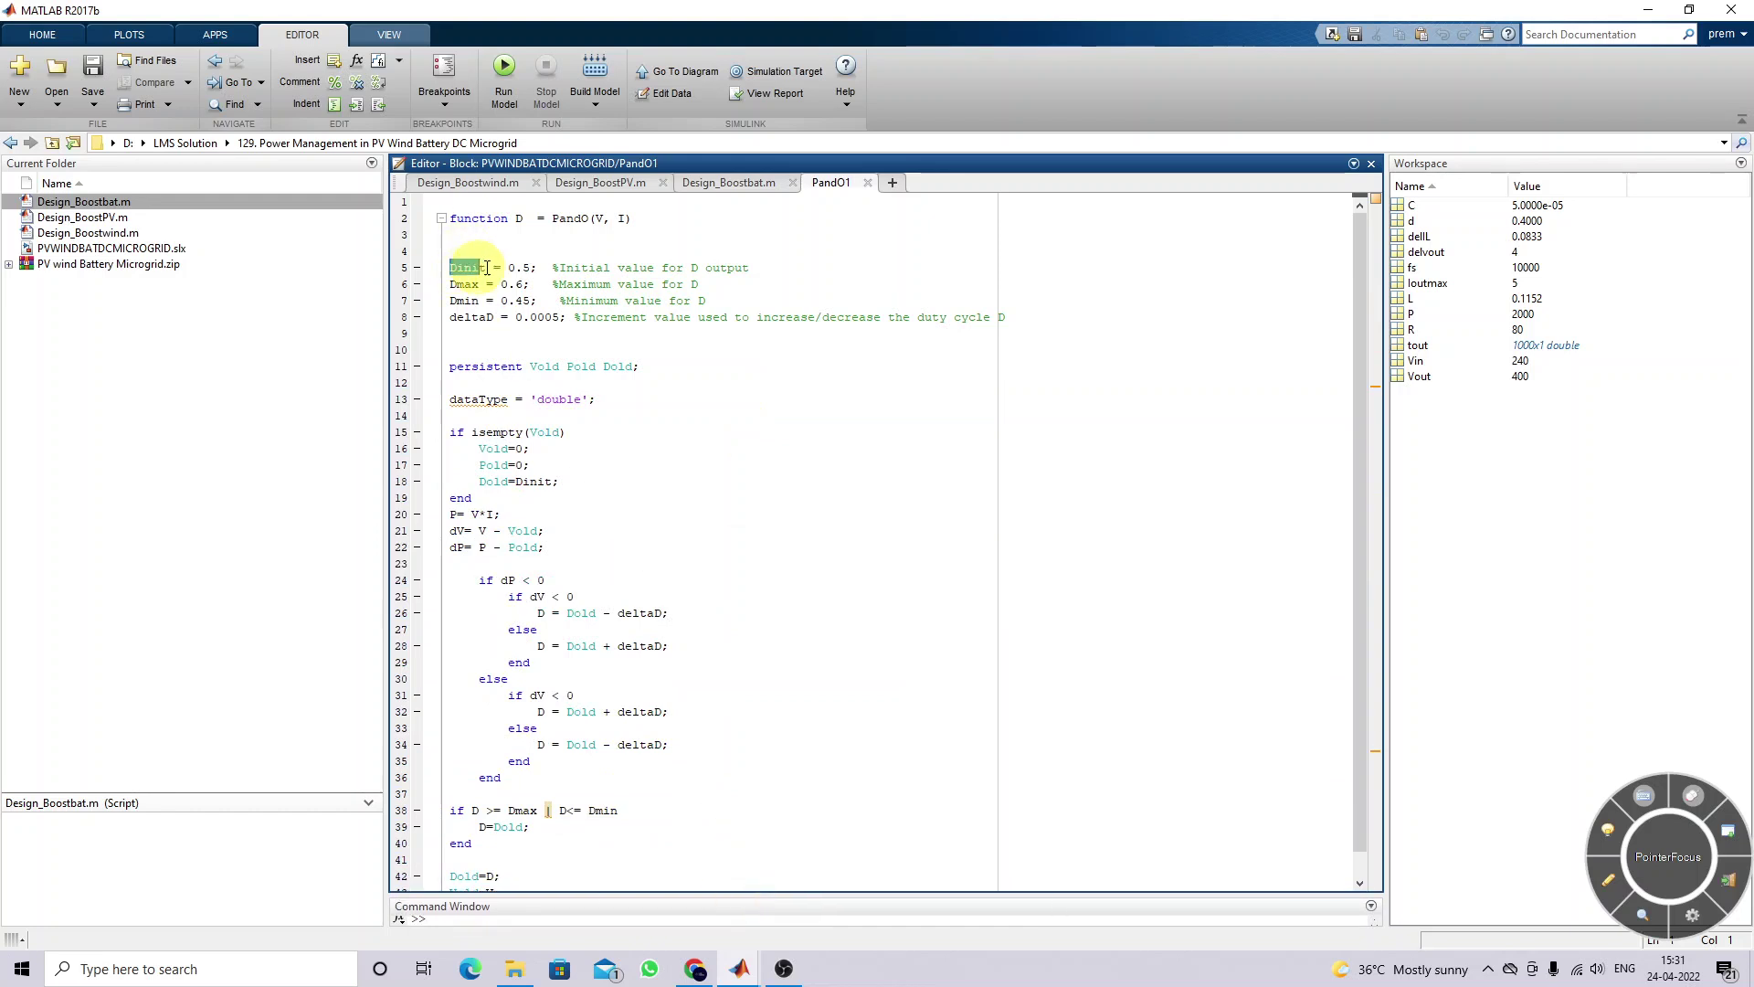
# Walk through the PandO code, highlighting the initial duty cycle definition and the dP < 0 and dV < 0 conditions
pyautogui.moveTo(475, 267); pyautogui.dragTo(611, 278)
pyautogui.click(476, 287)
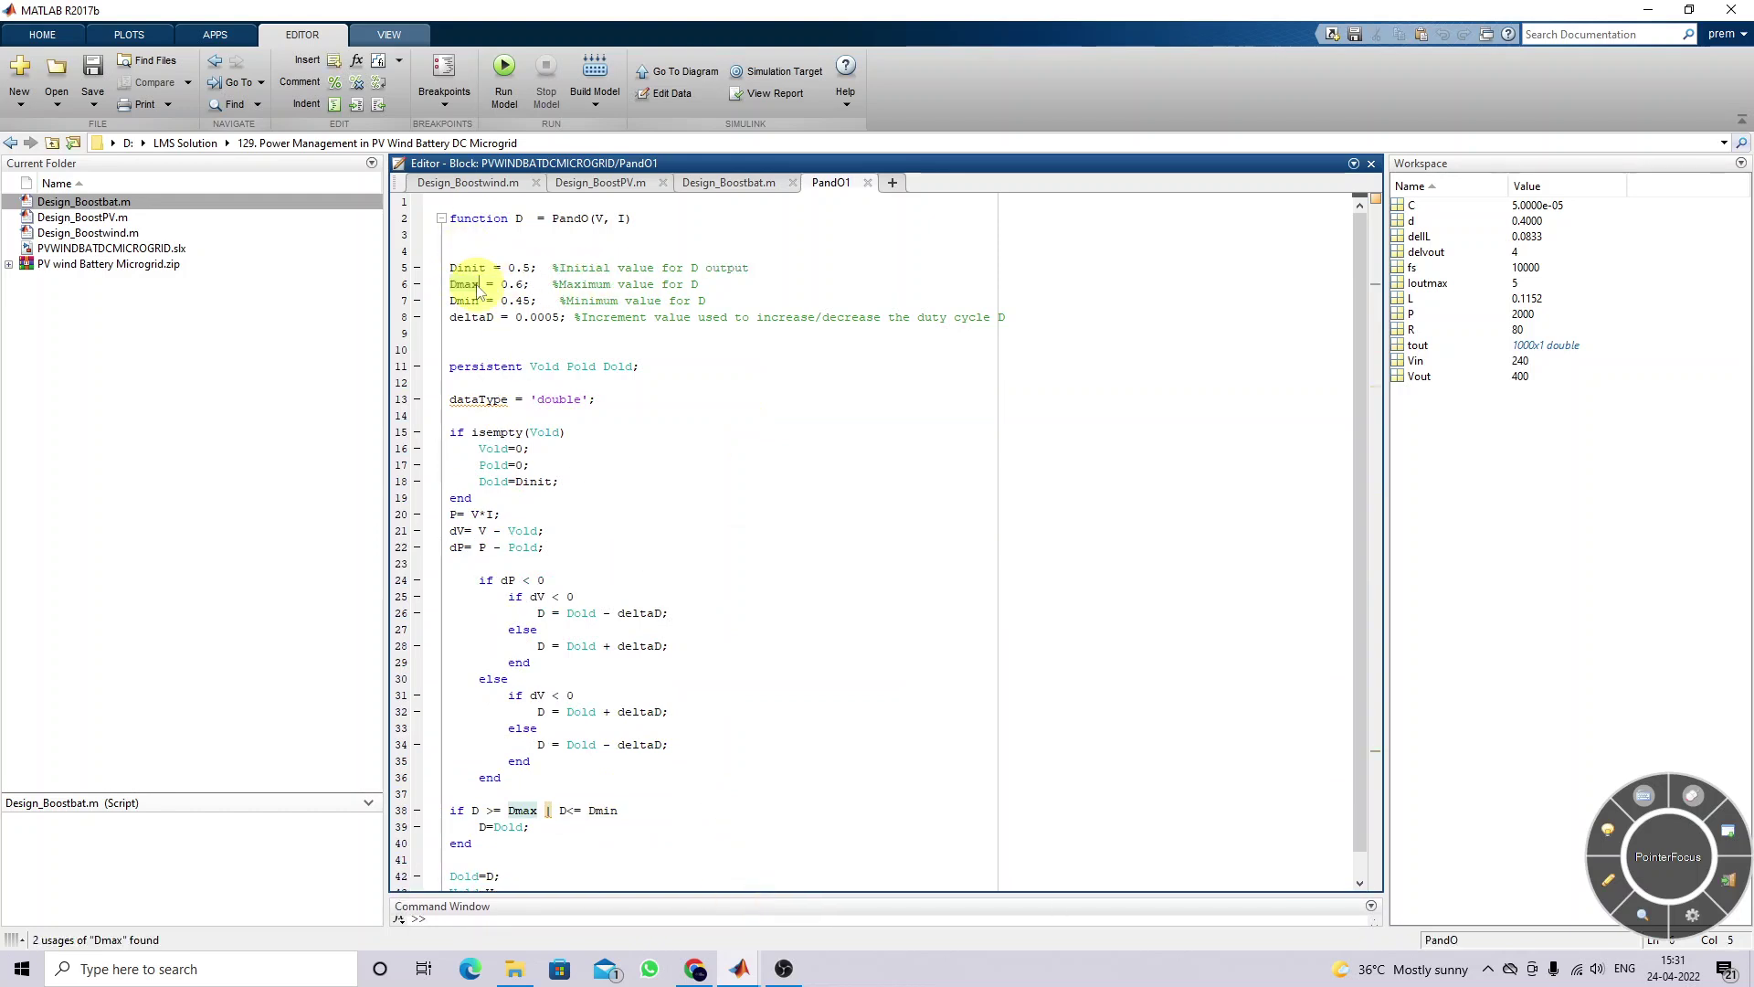
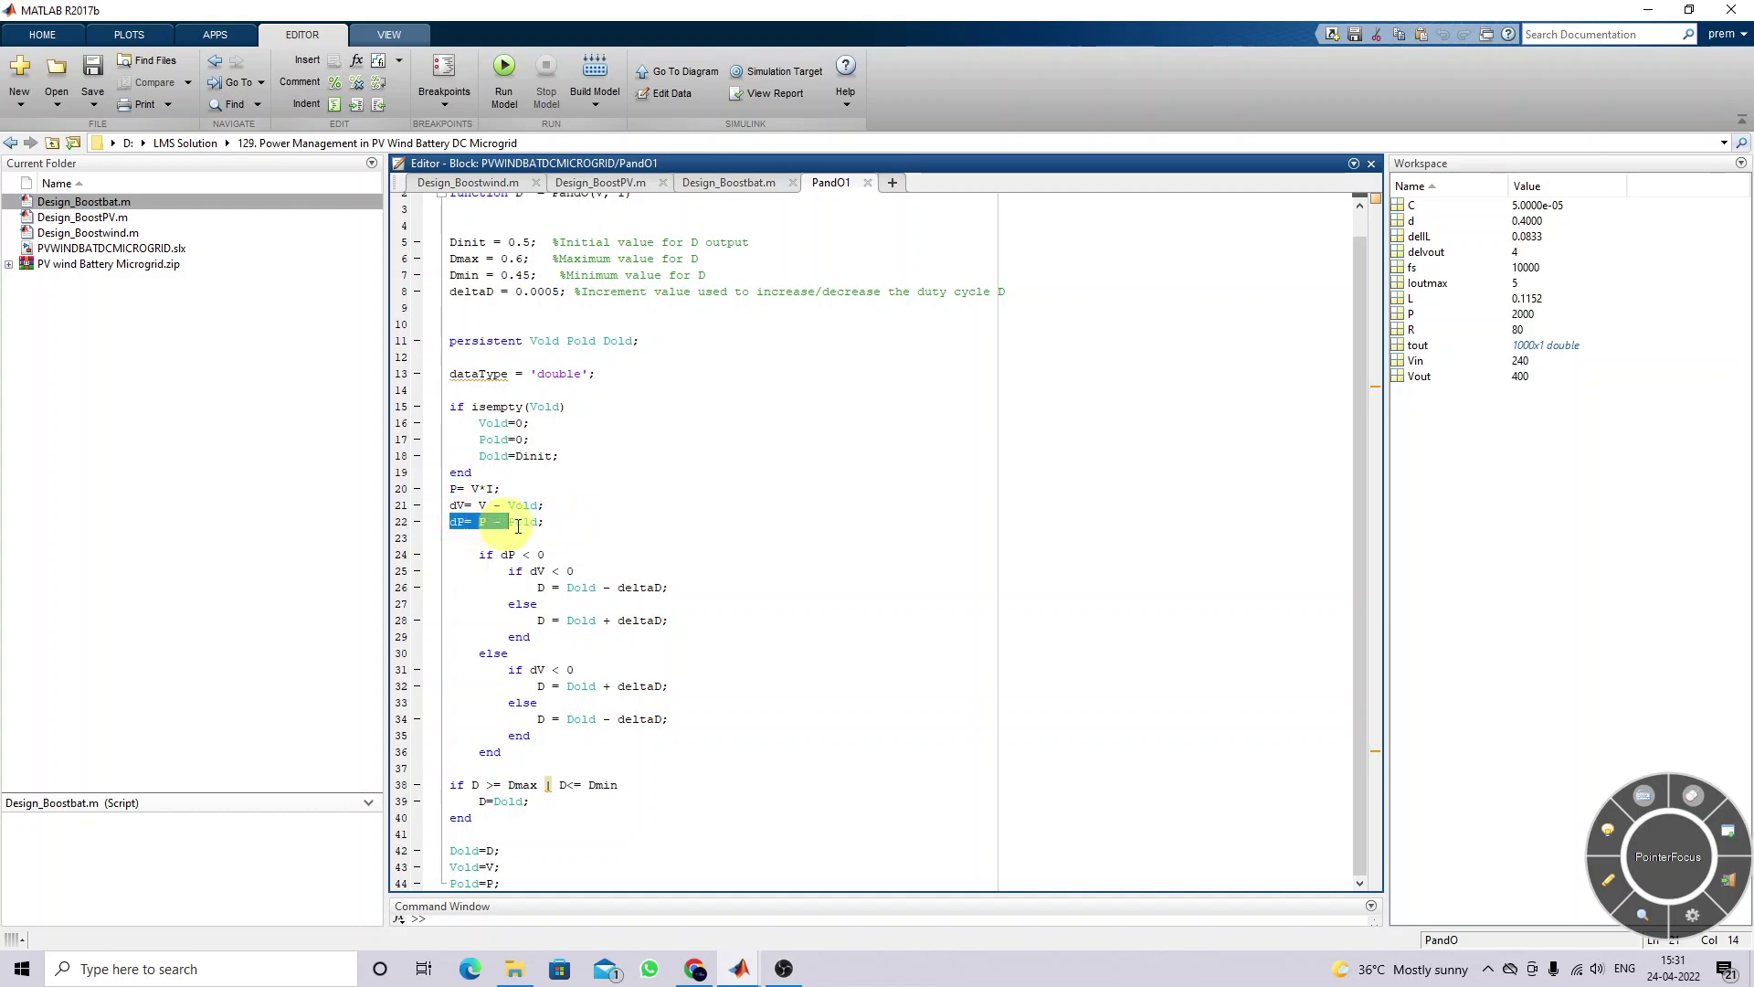
pyautogui.click(627, 526)
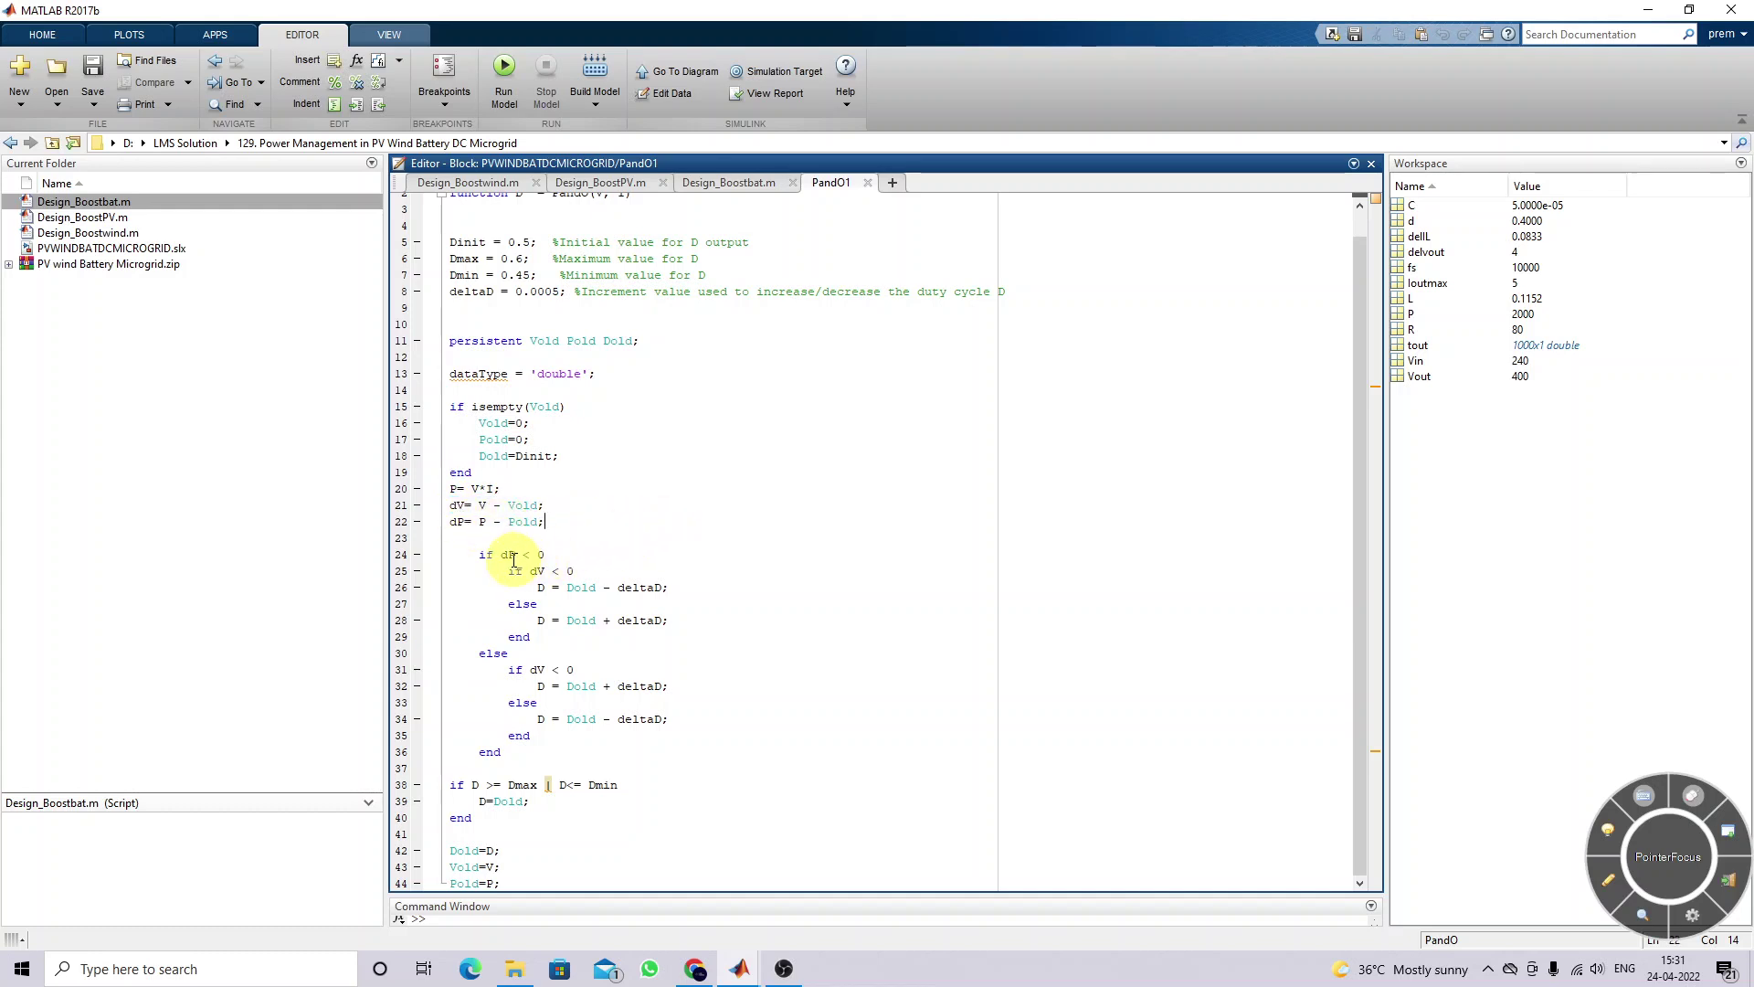
pyautogui.moveTo(502, 554); pyautogui.dragTo(546, 555)
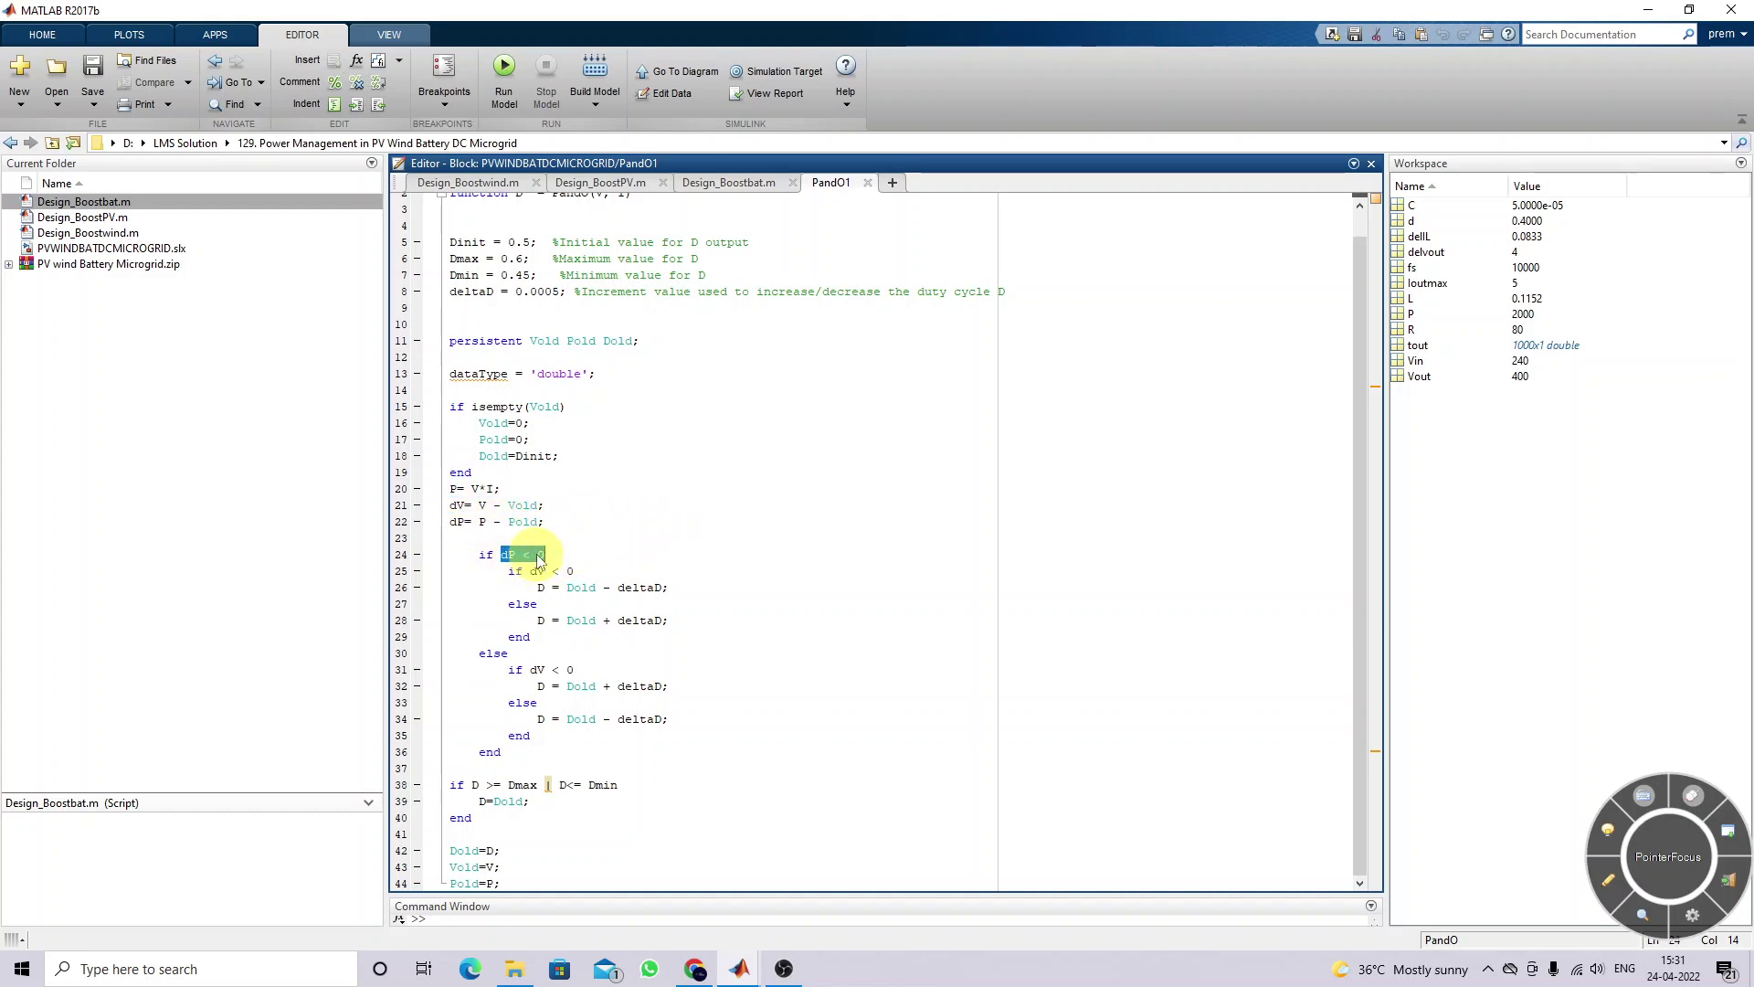
pyautogui.click(532, 571)
pyautogui.moveTo(531, 571); pyautogui.dragTo(581, 571)
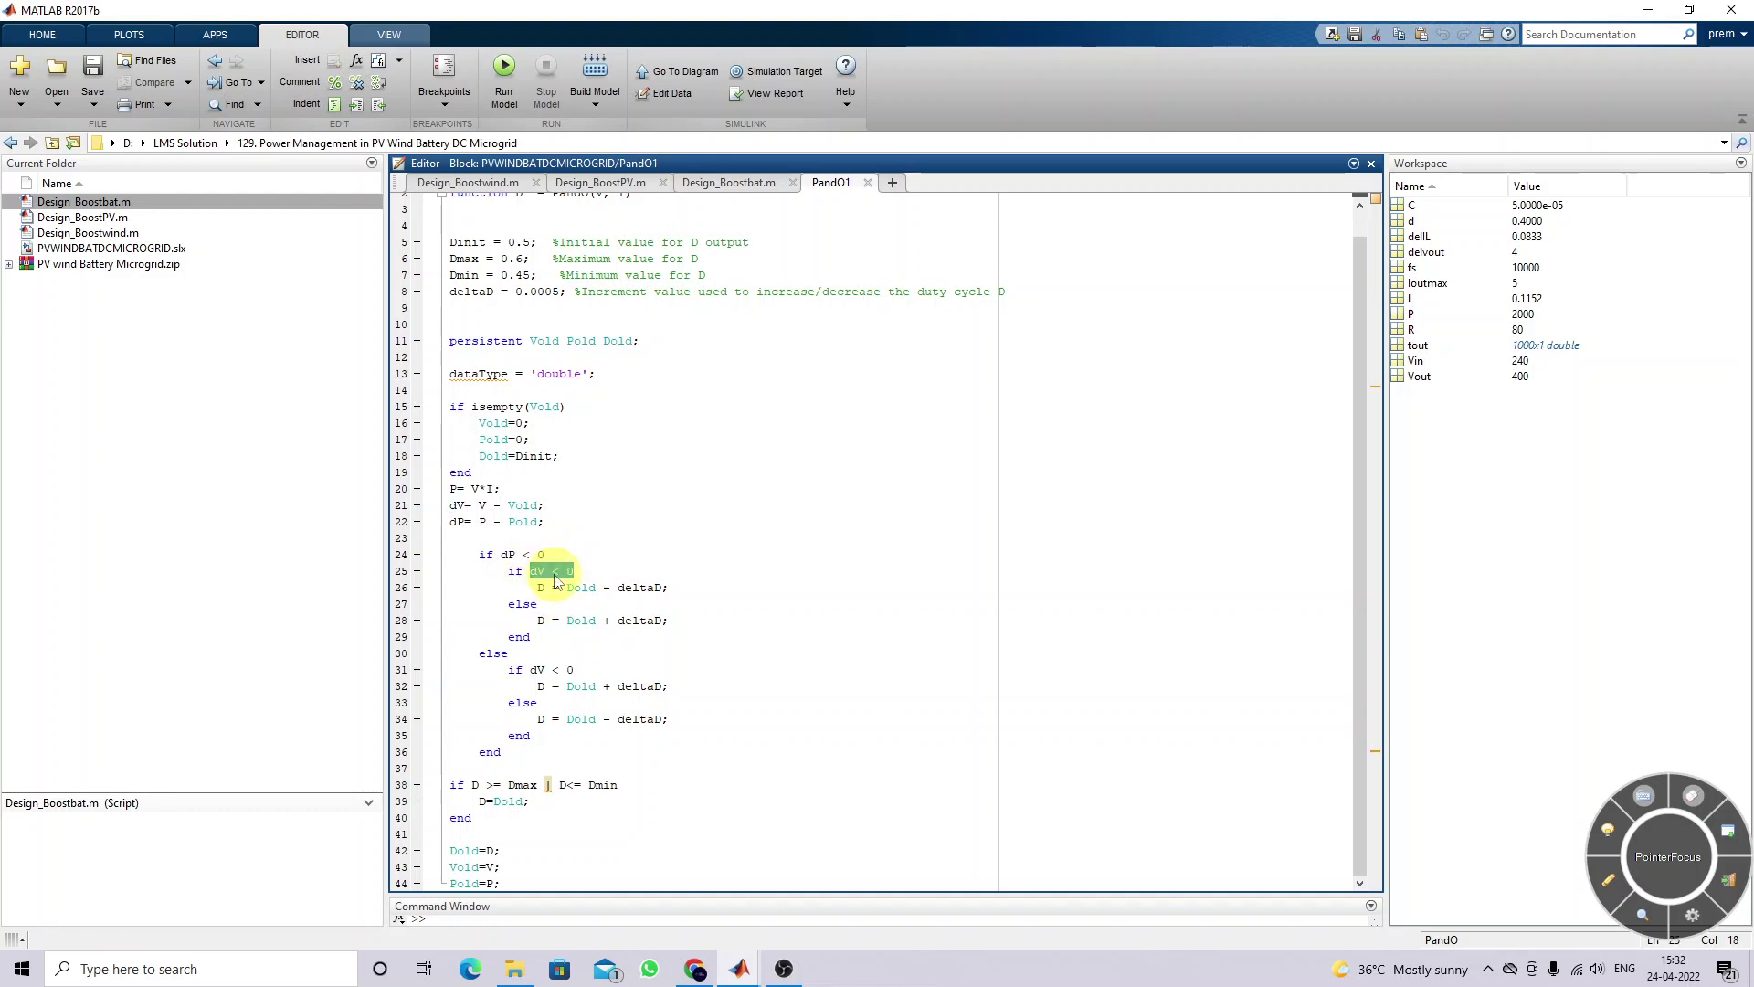
# Highlight the PandO duty-cycle updates D = Dold - deltaD and D = Dold + deltaD in the dP < 0 and else branches
pyautogui.moveTo(538, 587); pyautogui.dragTo(699, 591)
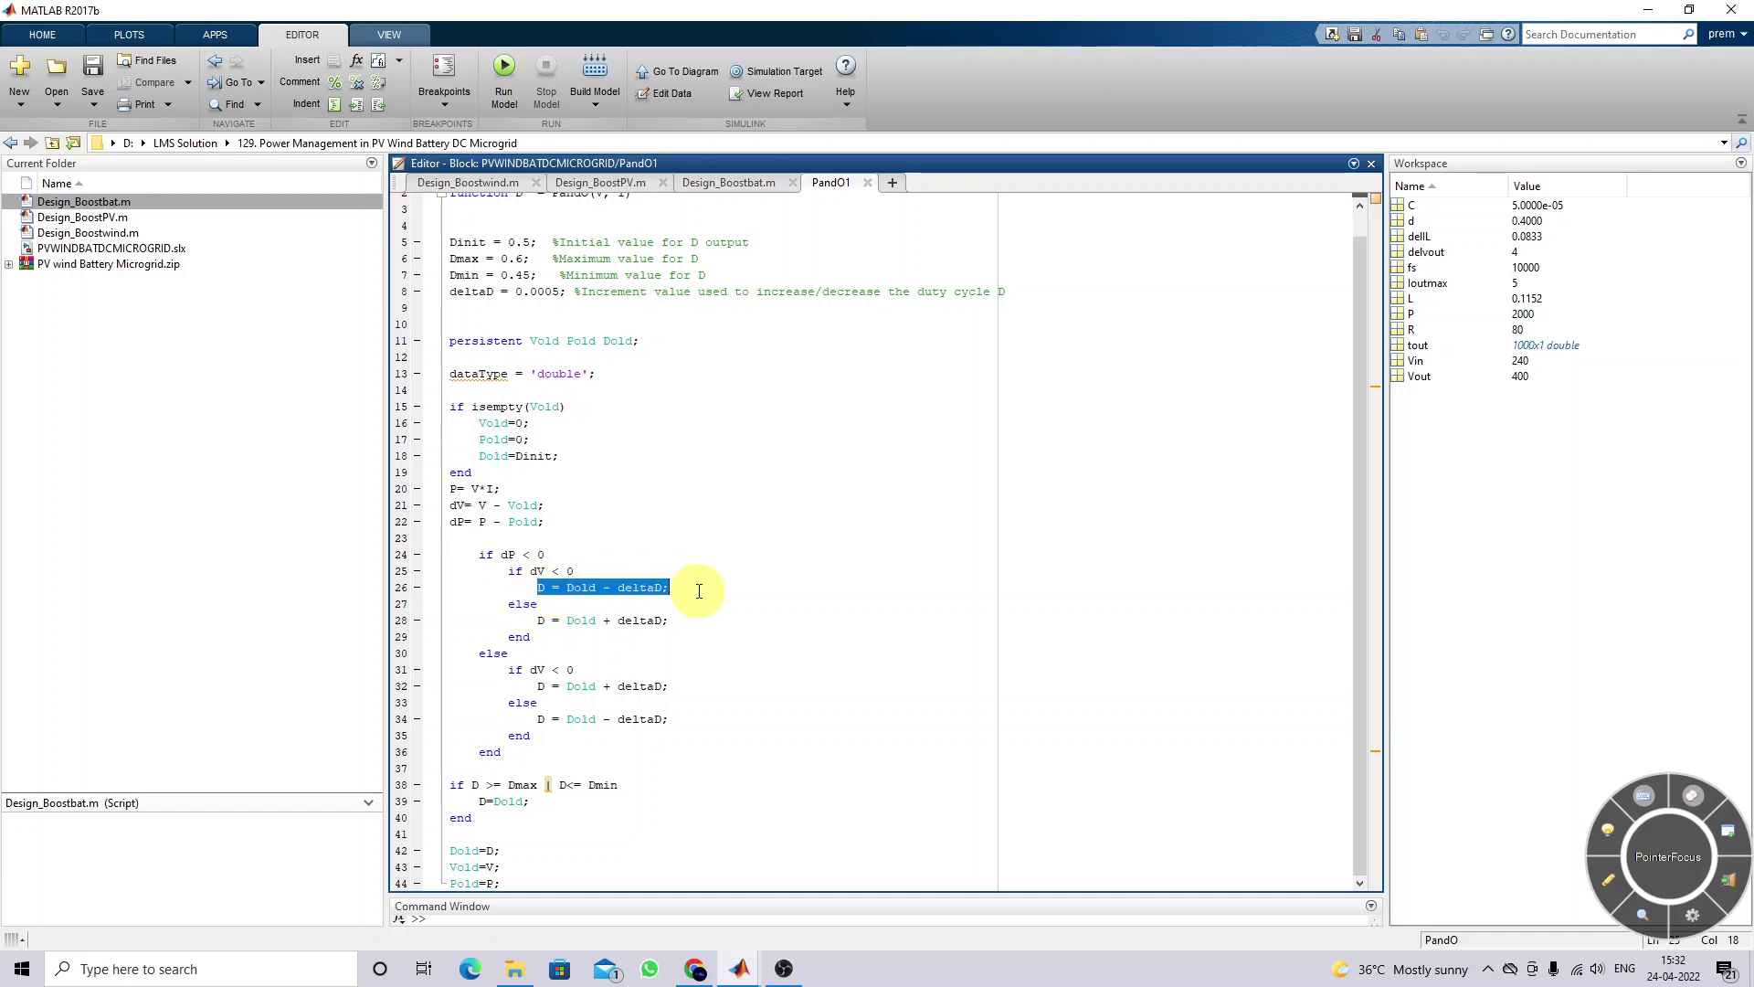
pyautogui.moveTo(529, 621); pyautogui.dragTo(677, 624)
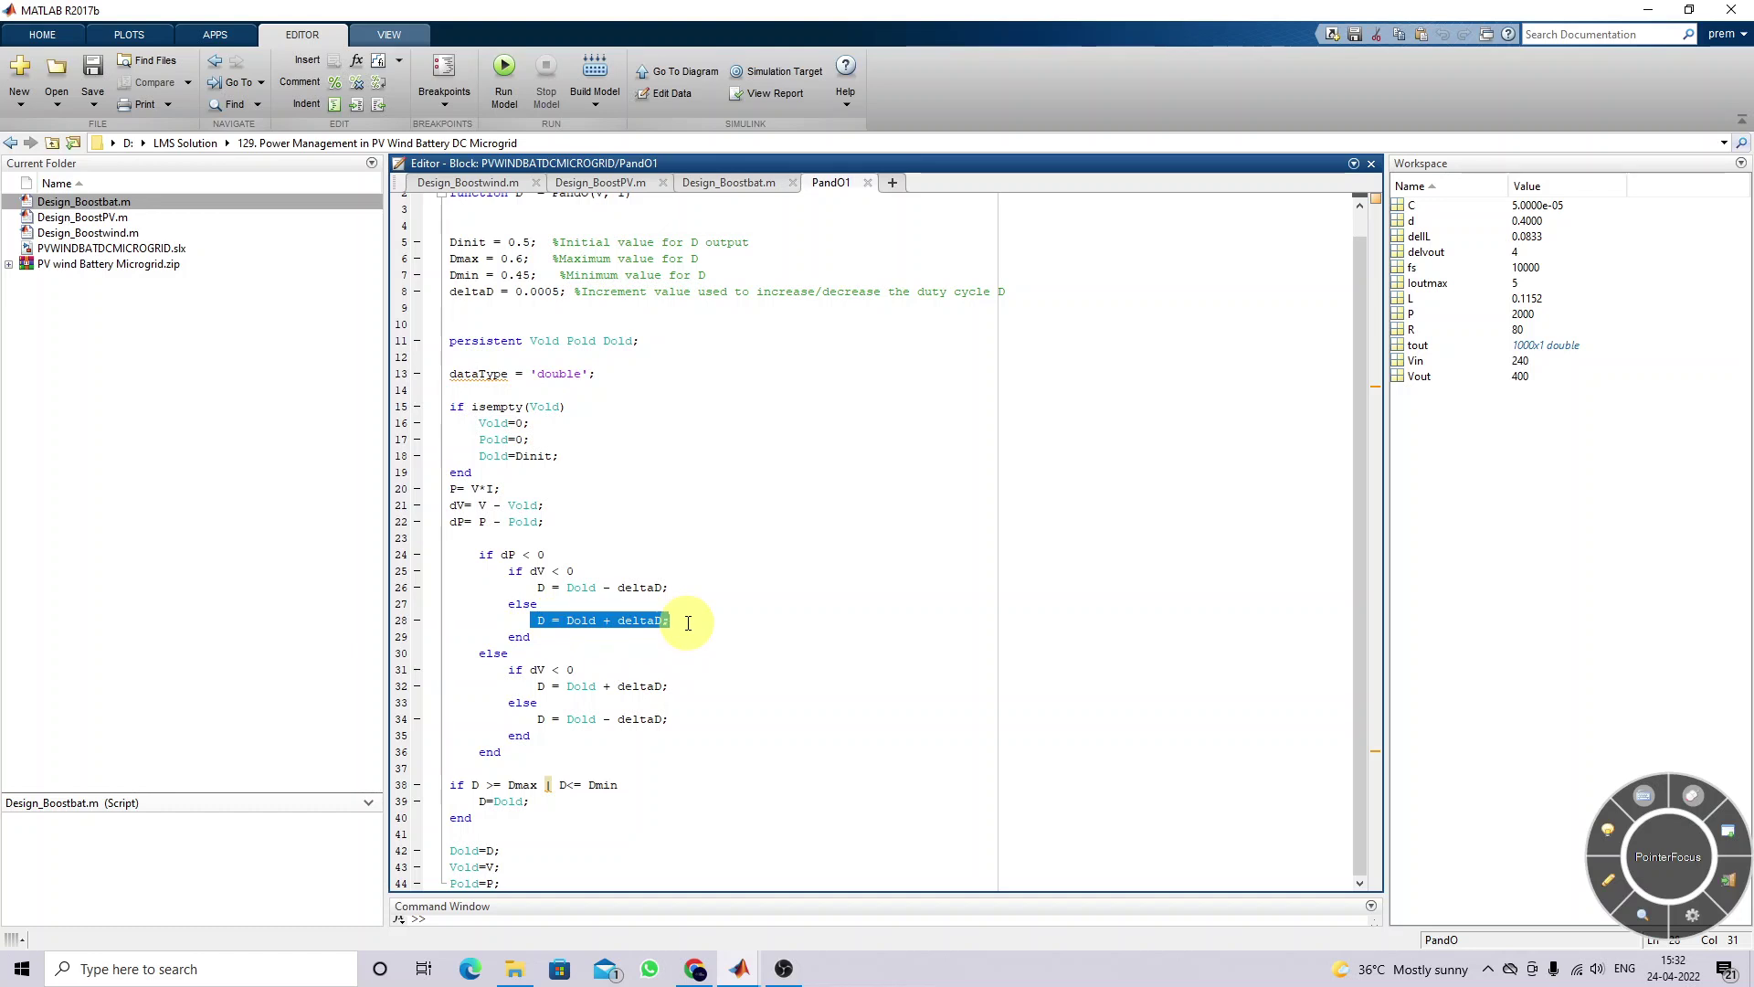
pyautogui.moveTo(500, 555); pyautogui.dragTo(546, 553)
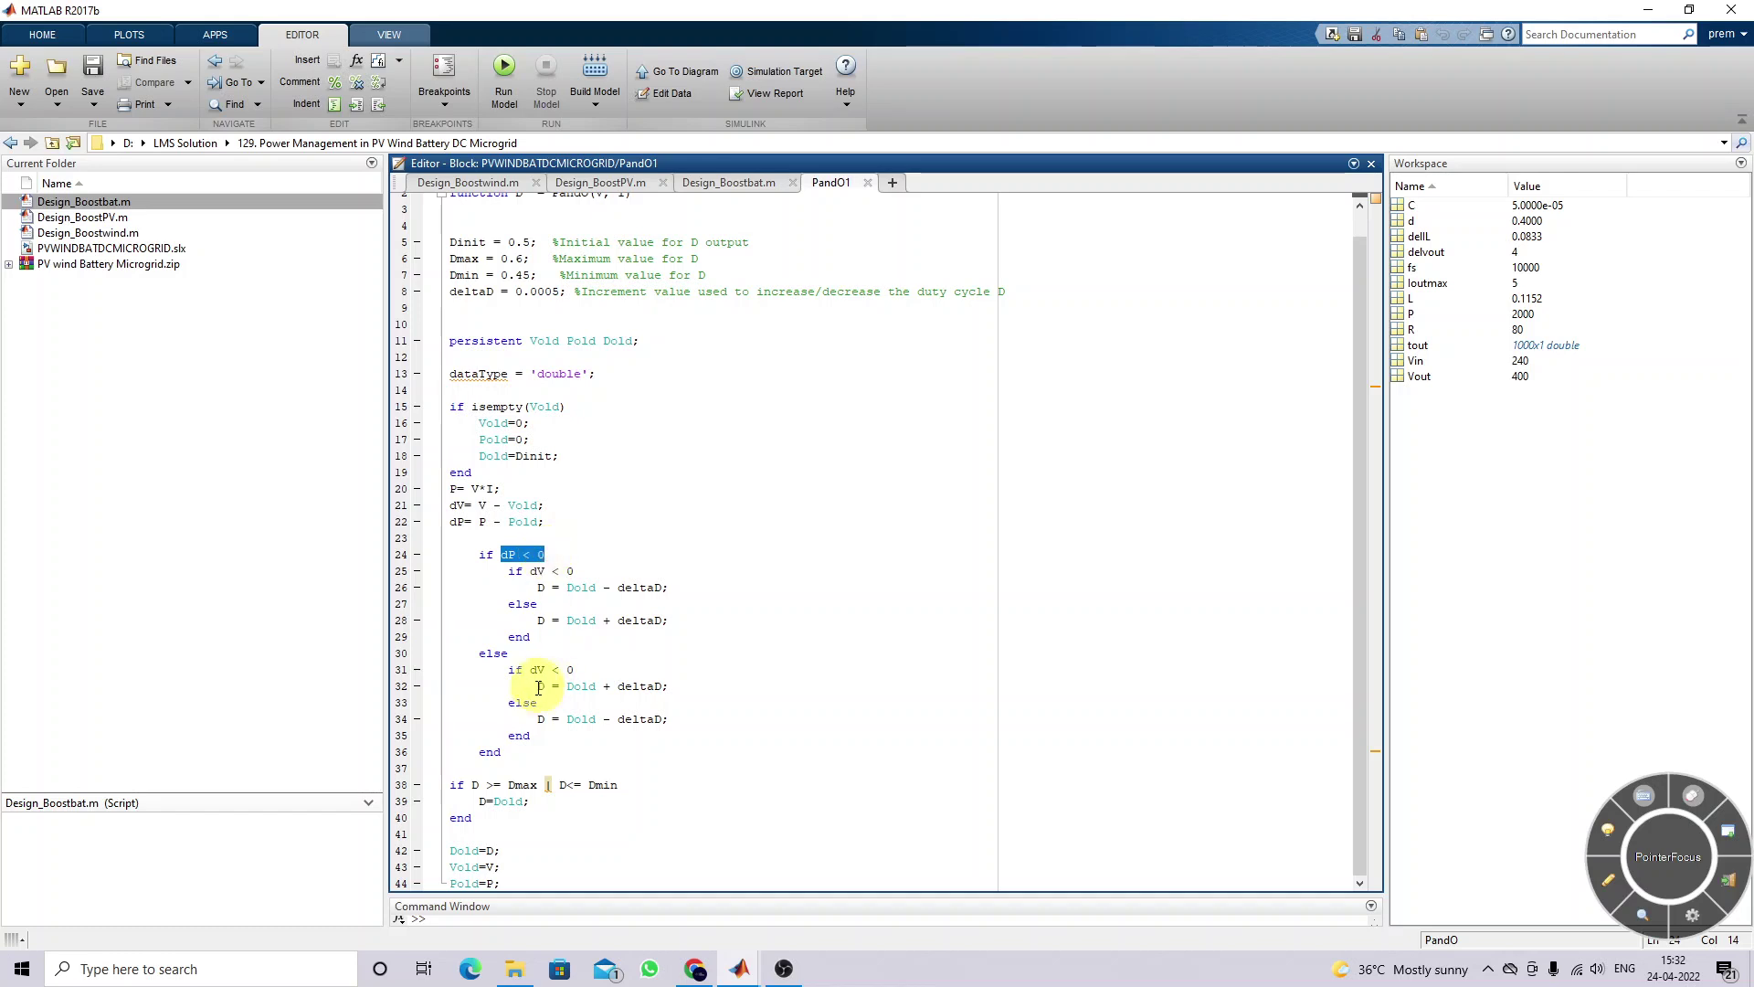
pyautogui.moveTo(530, 670); pyautogui.dragTo(623, 667)
pyautogui.moveTo(537, 686); pyautogui.dragTo(693, 693)
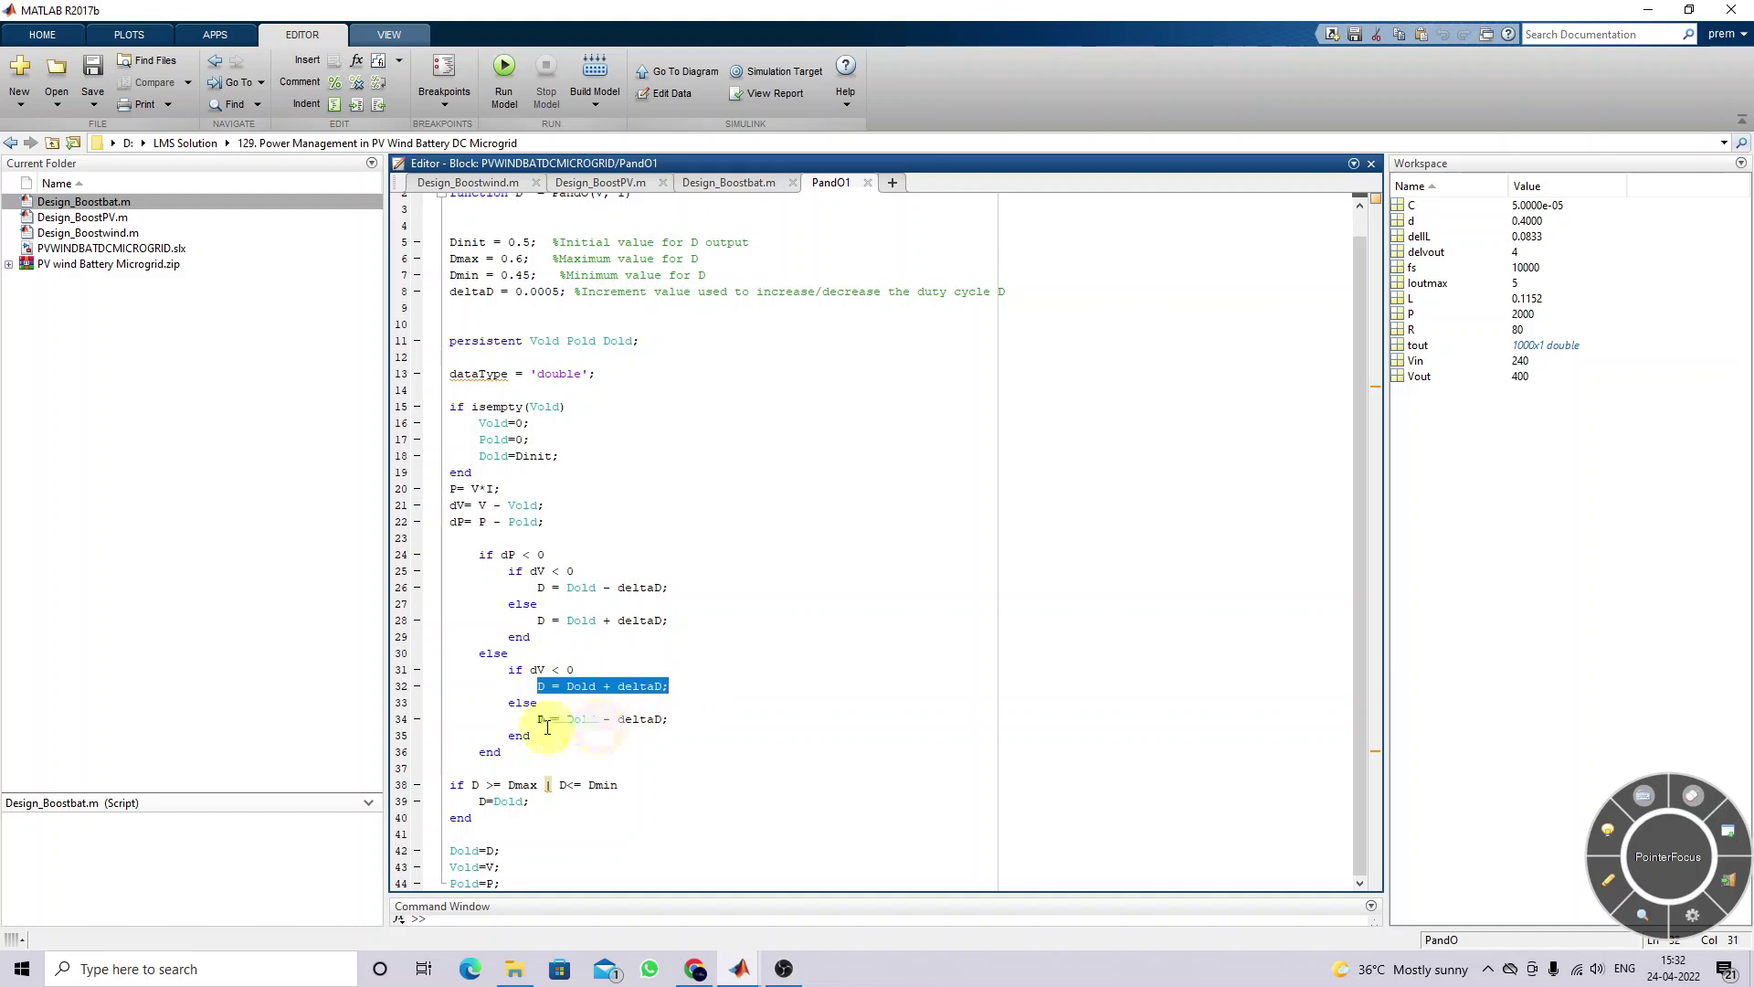
pyautogui.moveTo(538, 719); pyautogui.dragTo(671, 719)
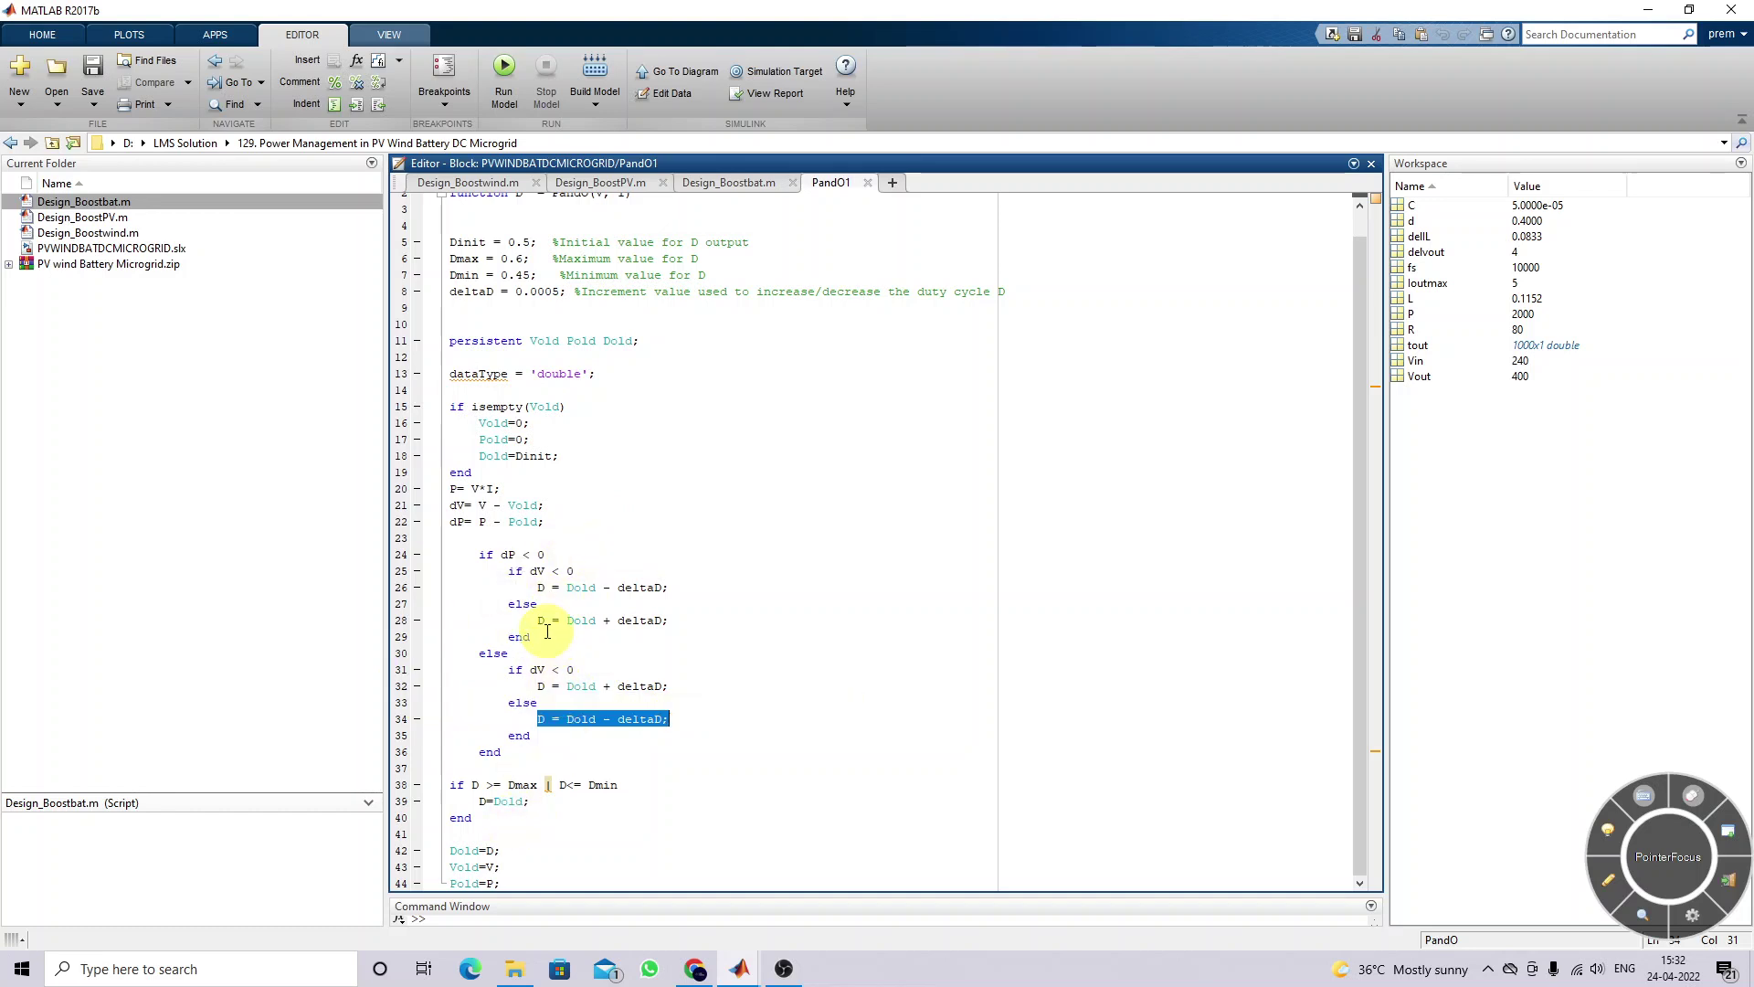
# Highlight PandO's Dmax/Dmin limit check with its D=Dold assignment and the closing Dold, Vold and Pold updates
pyautogui.moveTo(465, 785); pyautogui.dragTo(621, 785)
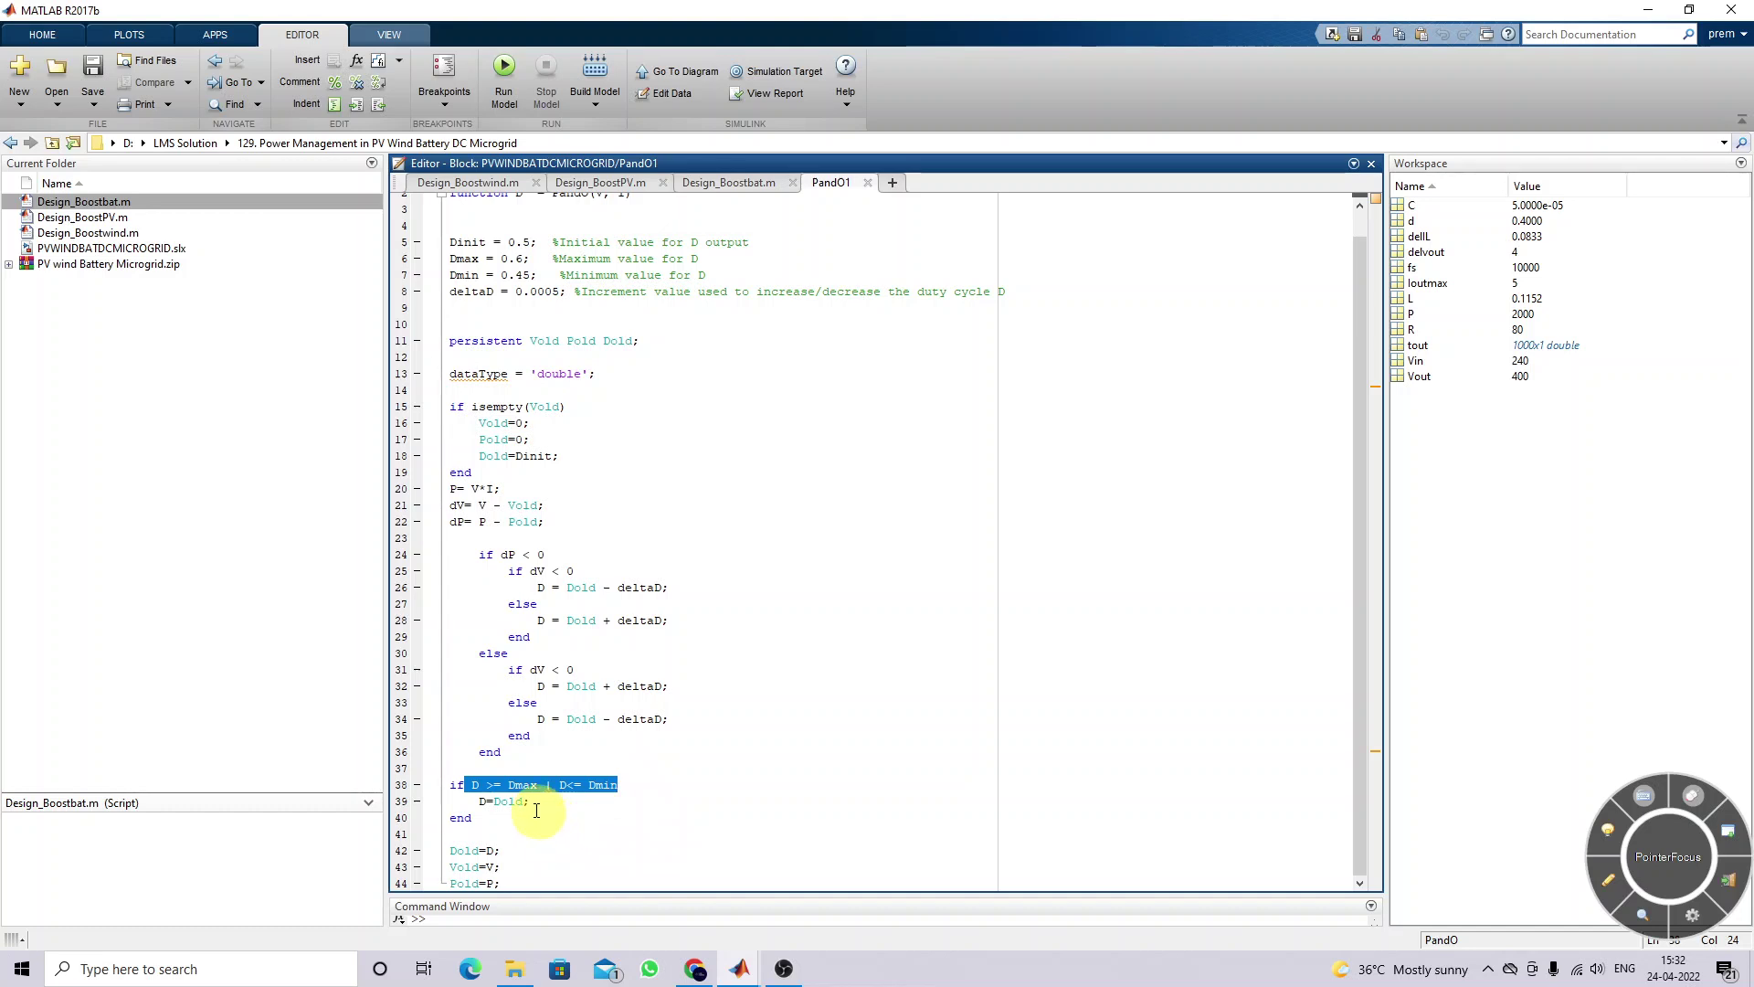
pyautogui.click(471, 801)
pyautogui.moveTo(474, 801); pyautogui.dragTo(562, 805)
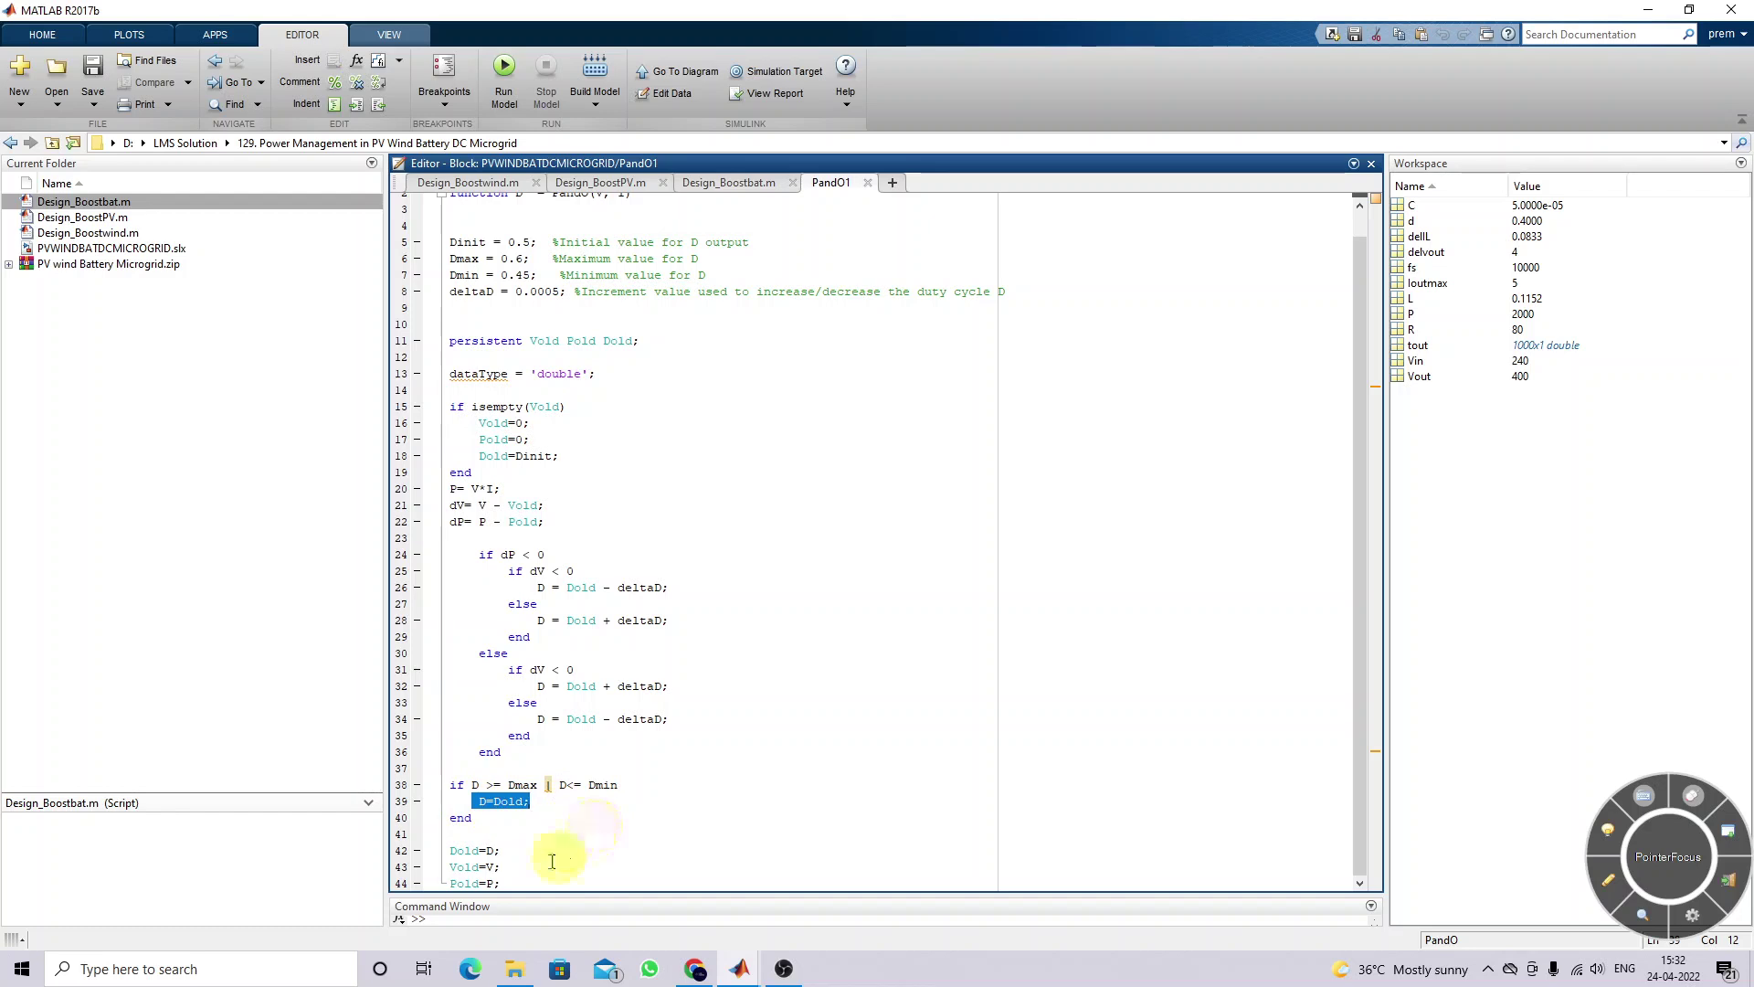
pyautogui.moveTo(502, 851); pyautogui.dragTo(450, 852)
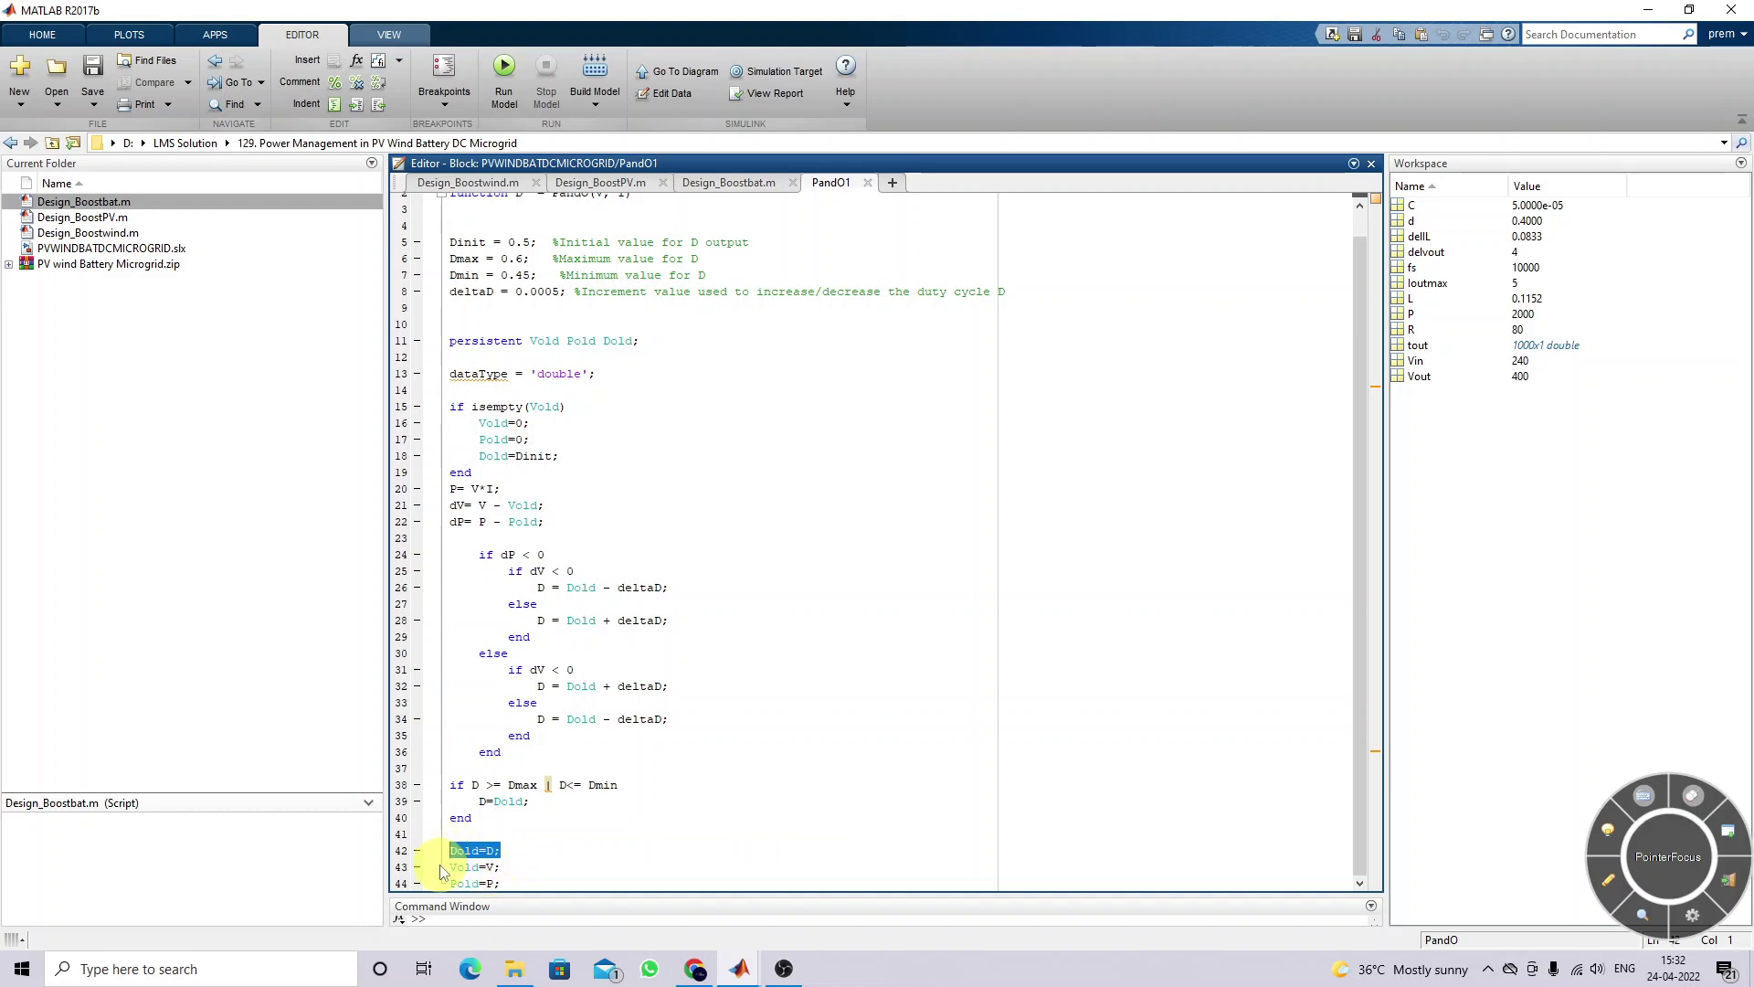
pyautogui.keyDown('shift'); pyautogui.click(508, 882); pyautogui.keyUp('shift')
pyautogui.click(607, 851)
# Switch to the Simulink model, highlight the PV boost converter, and open the code of the INC block in the Incremental Conductance MPPT section
pyautogui.click(740, 967)
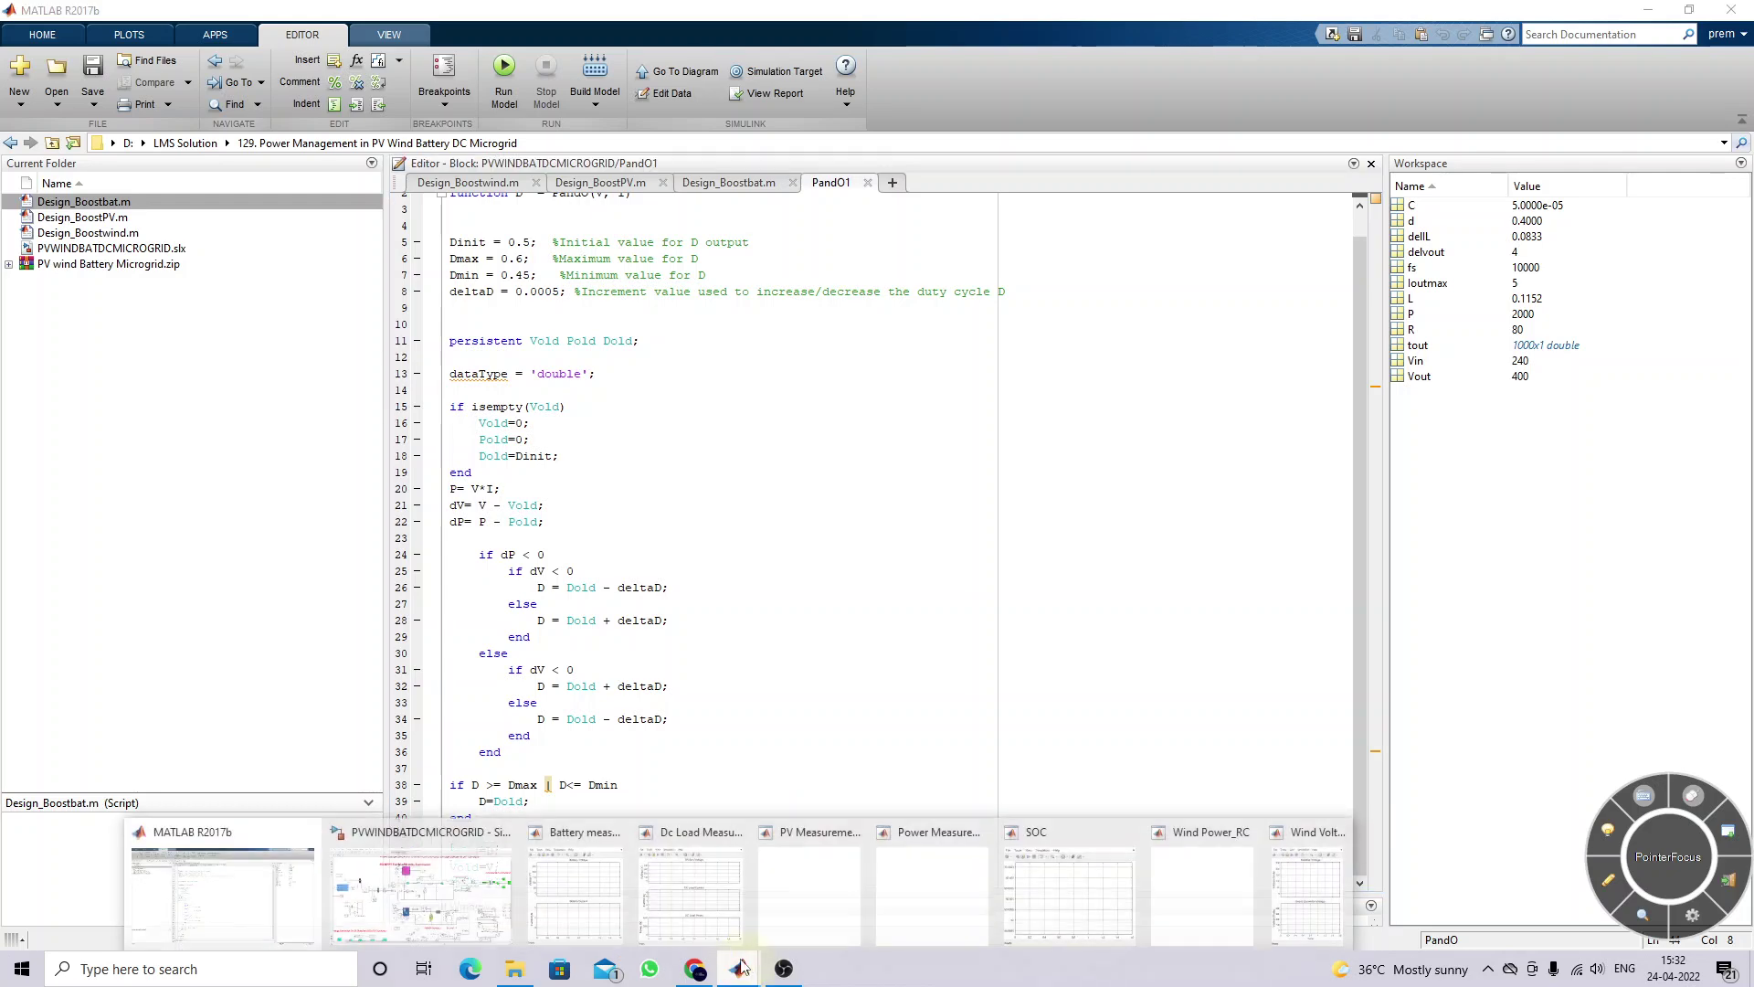
pyautogui.click(497, 891)
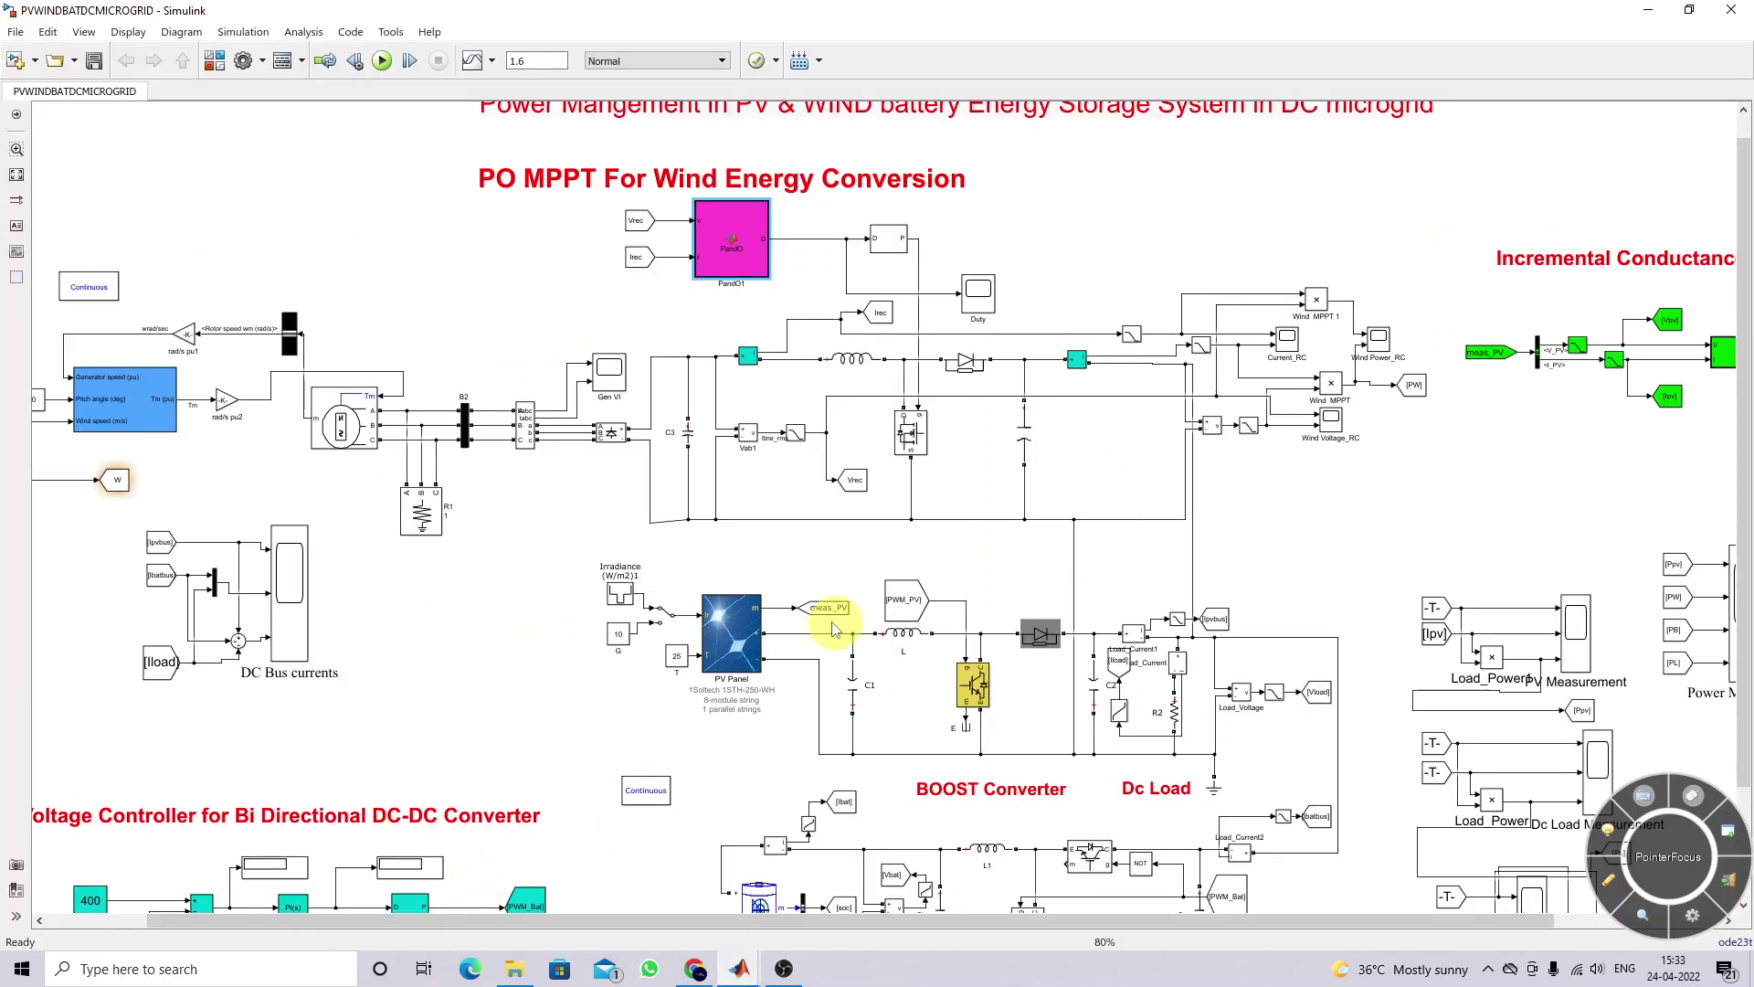
pyautogui.moveTo(825, 581); pyautogui.dragTo(1092, 787)
pyautogui.moveTo(1057, 920); pyautogui.dragTo(1331, 919)
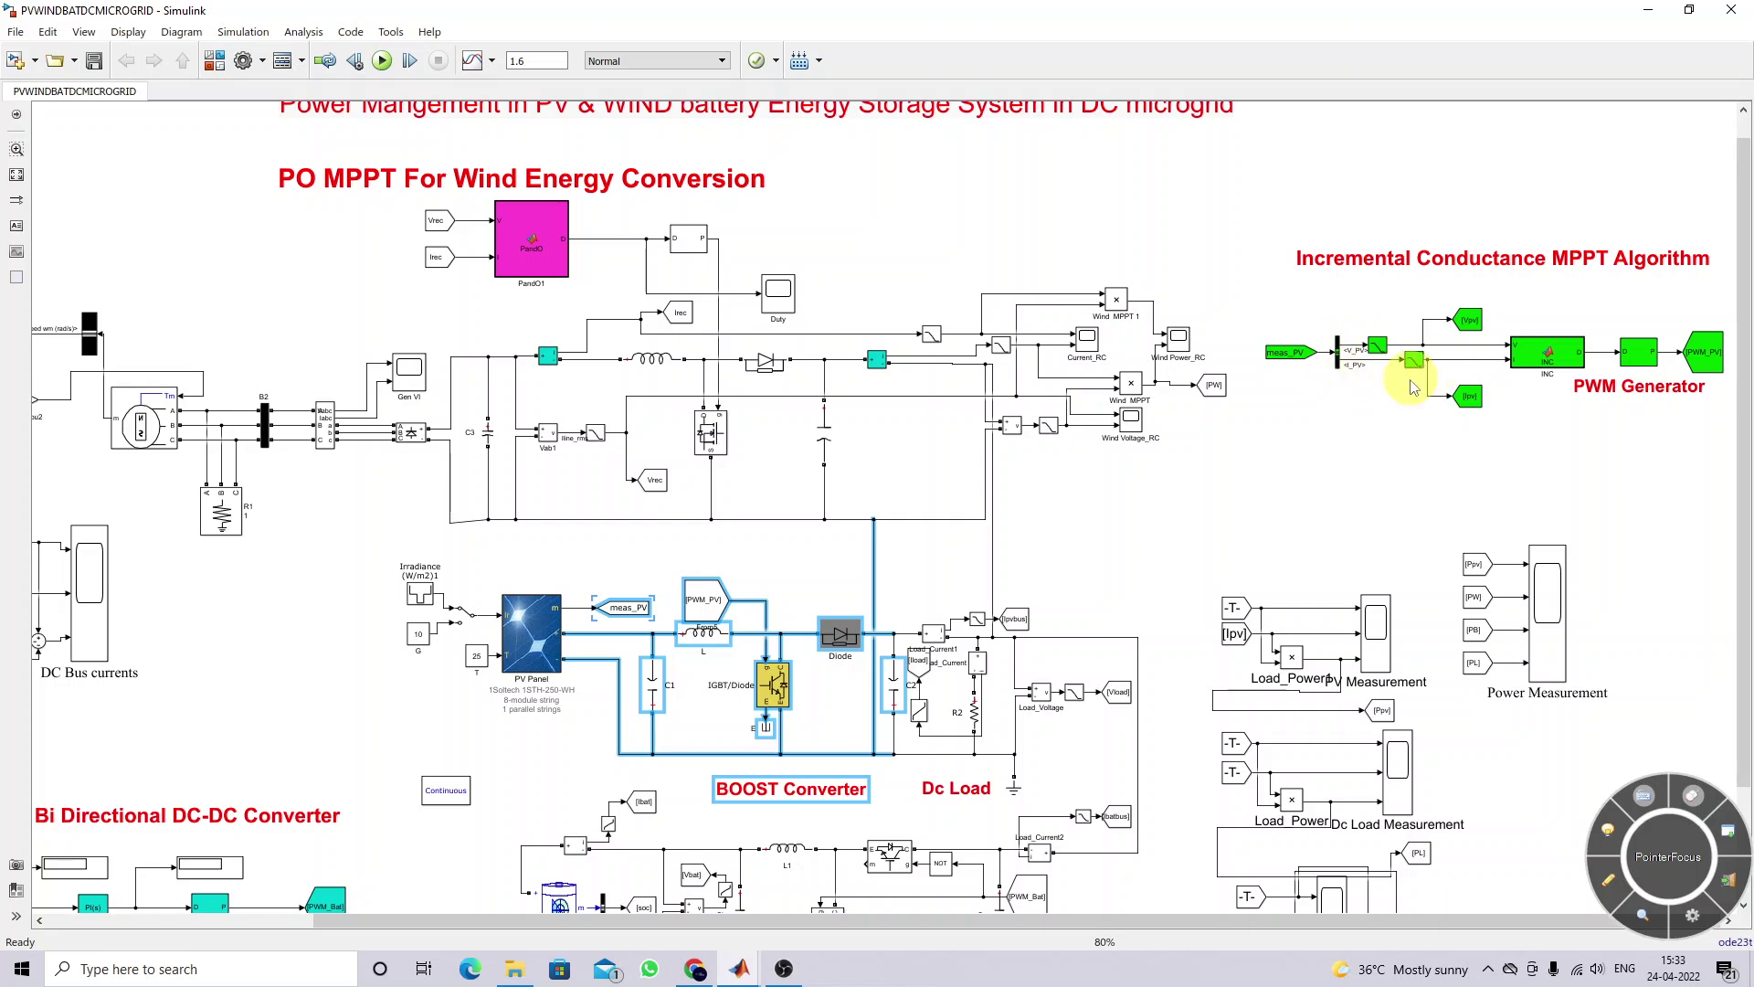
pyautogui.click(1444, 384)
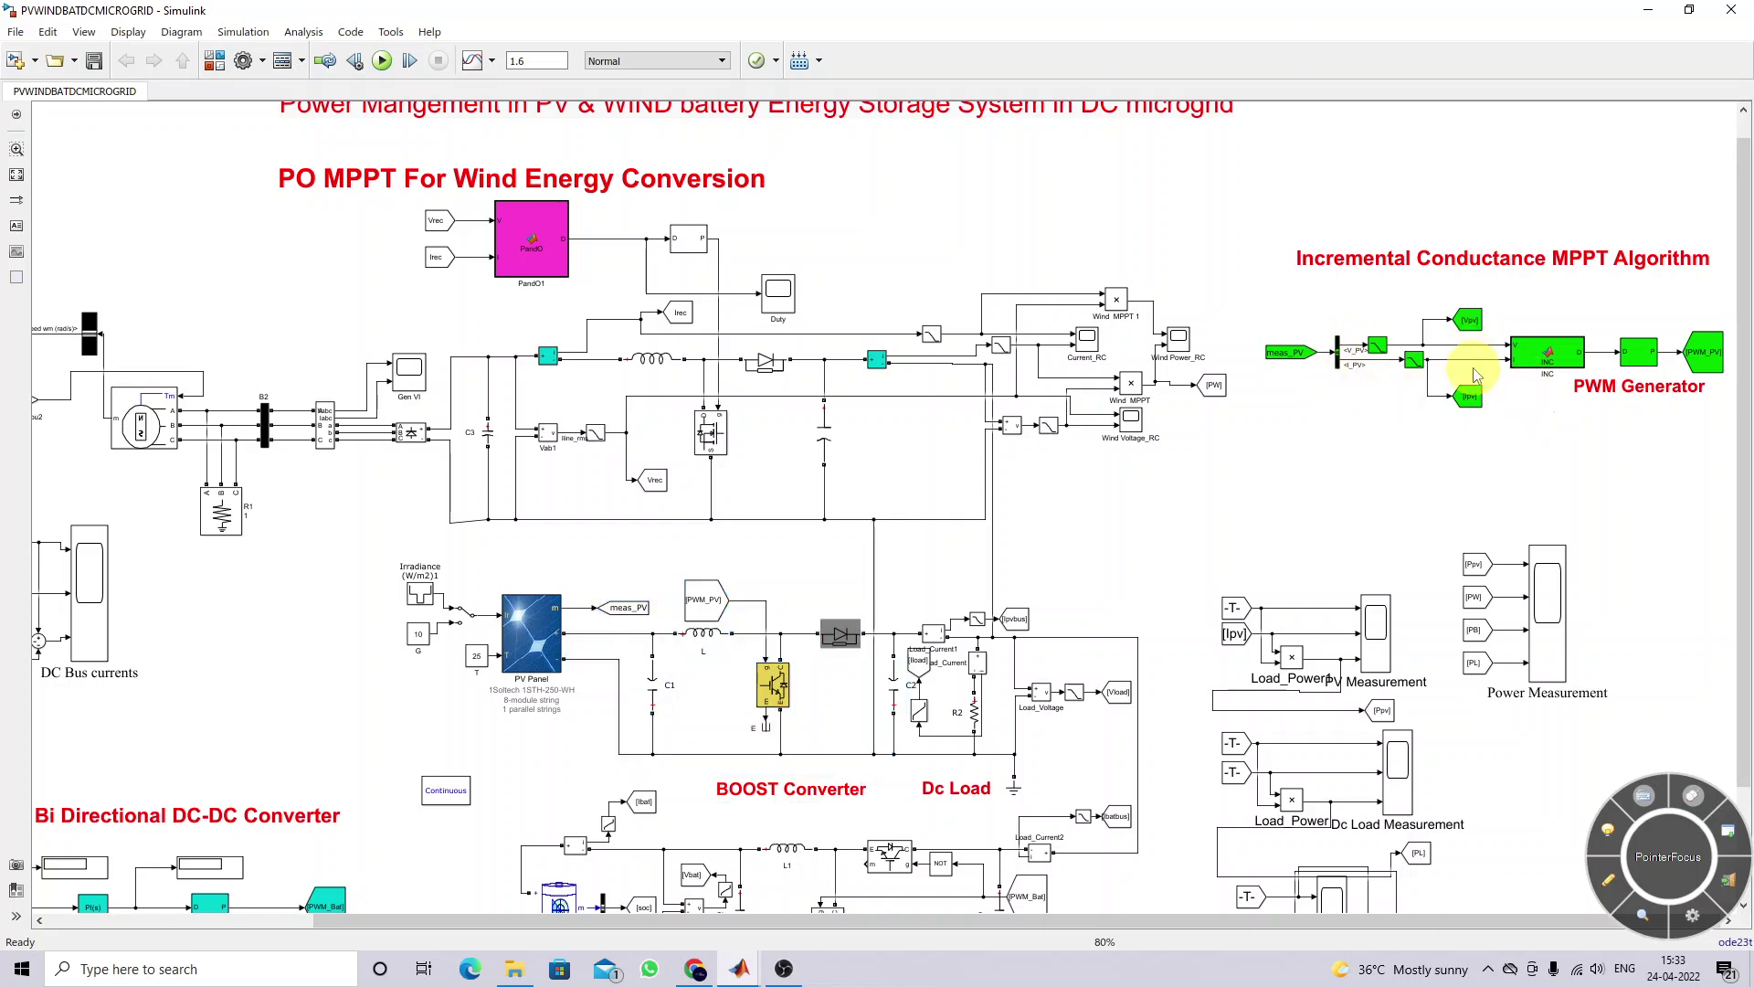
pyautogui.doubleClick(1547, 352)
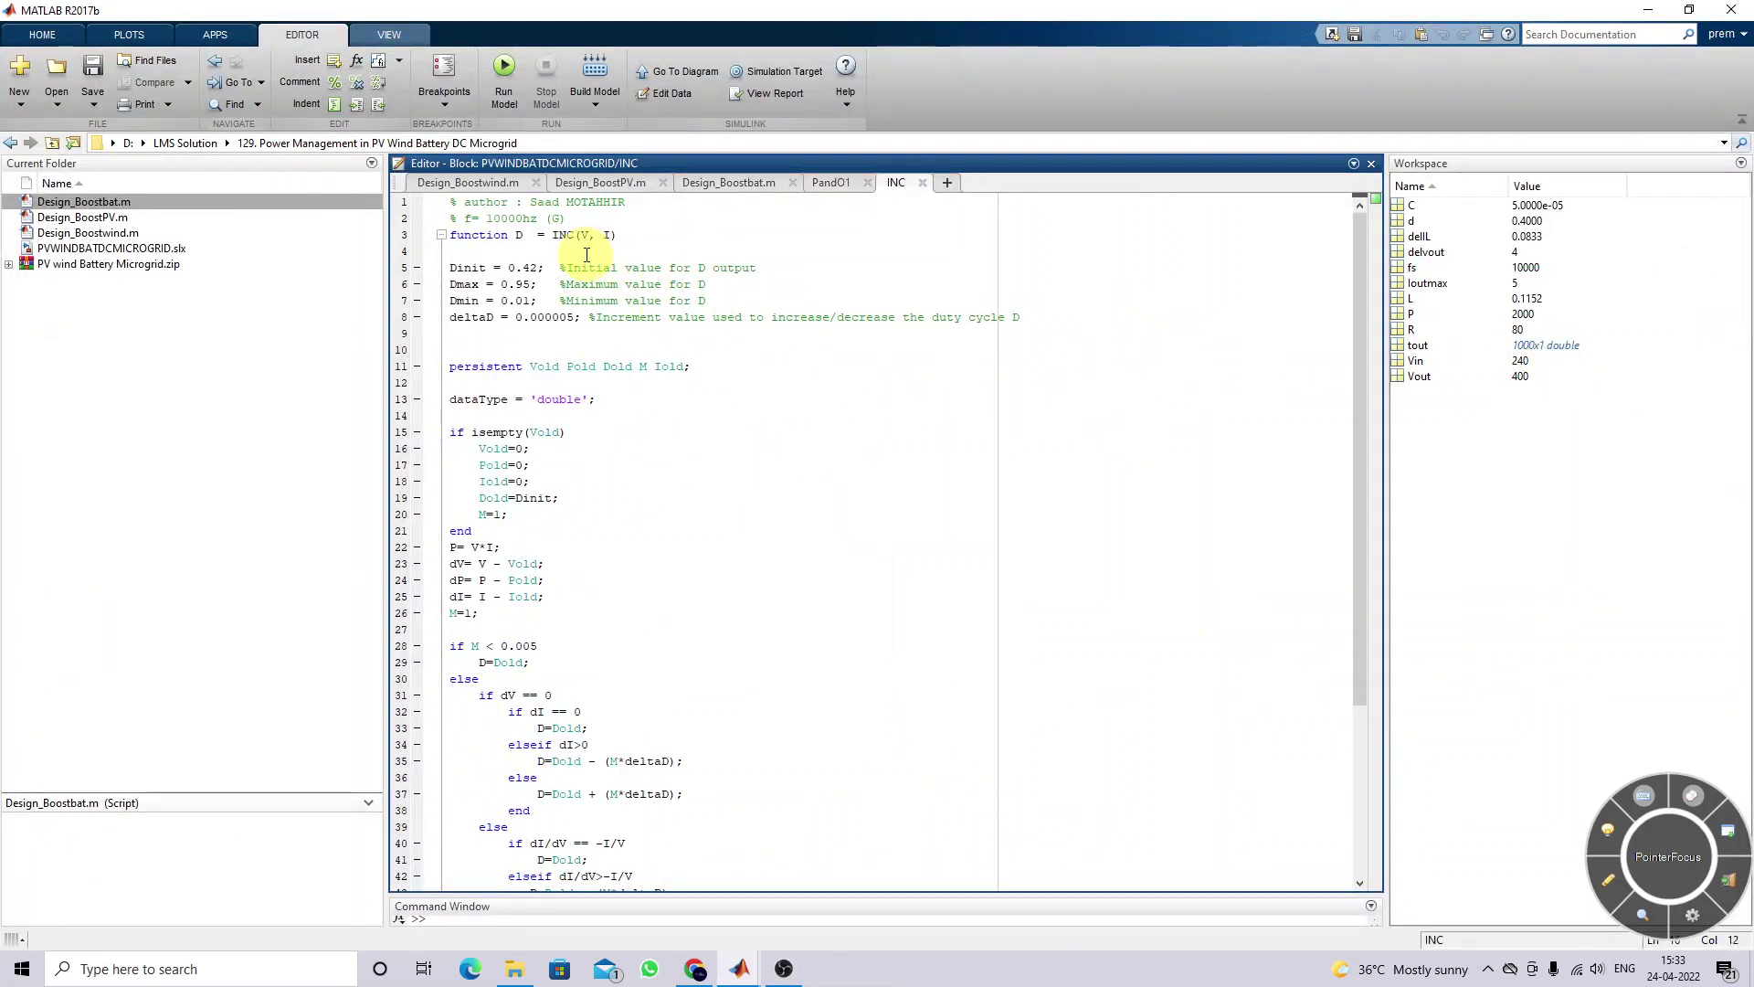
# Review the INC function header and highlight its Dinit, Dmax, Dmin and deltaD definitions
pyautogui.click(566, 235)
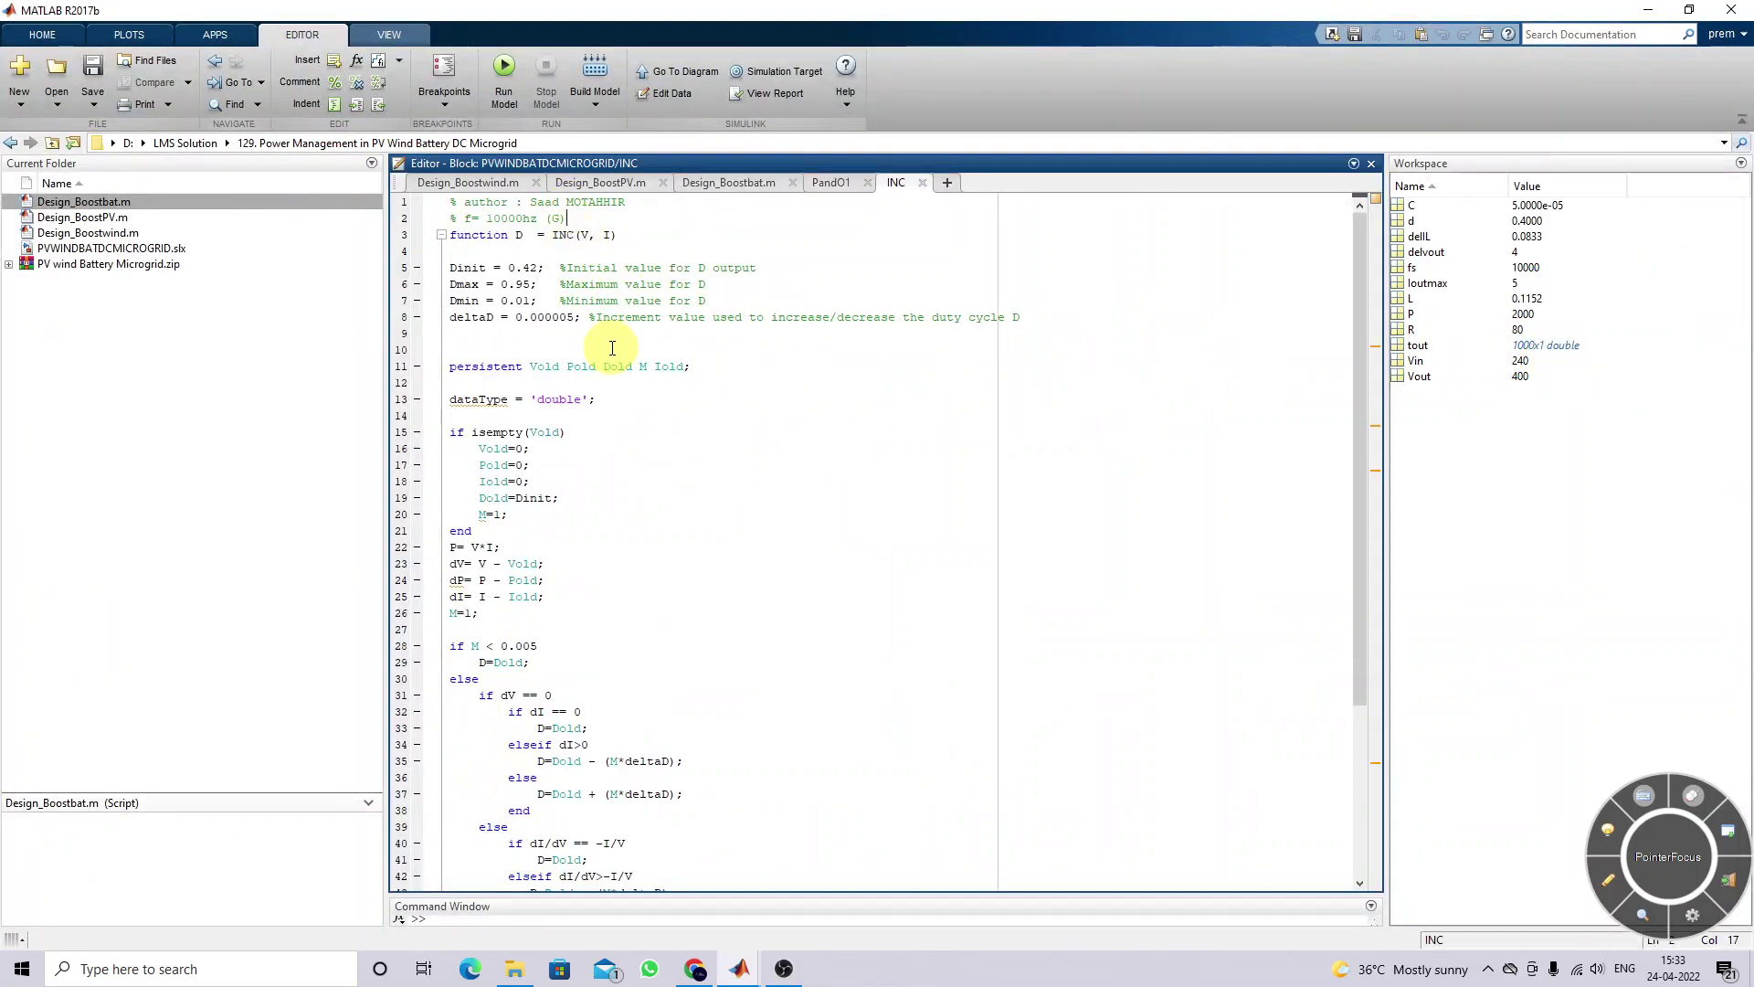
pyautogui.scroll(-1, 612, 348)
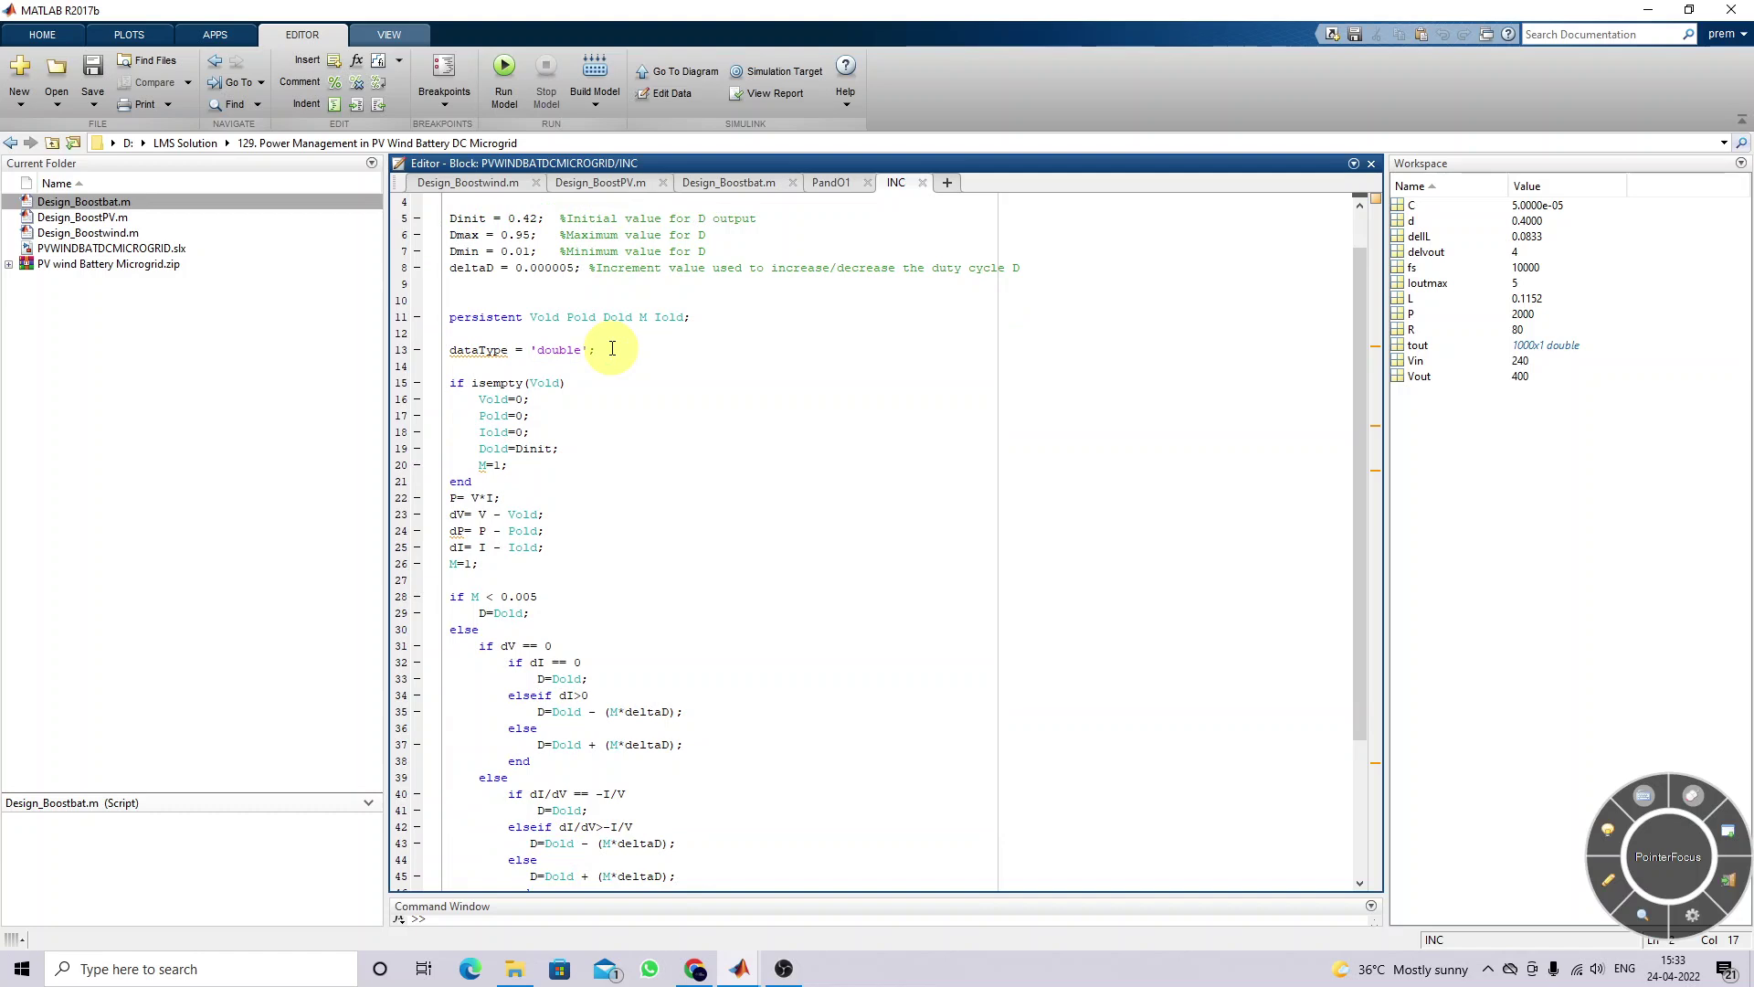
pyautogui.scroll(1, 612, 348)
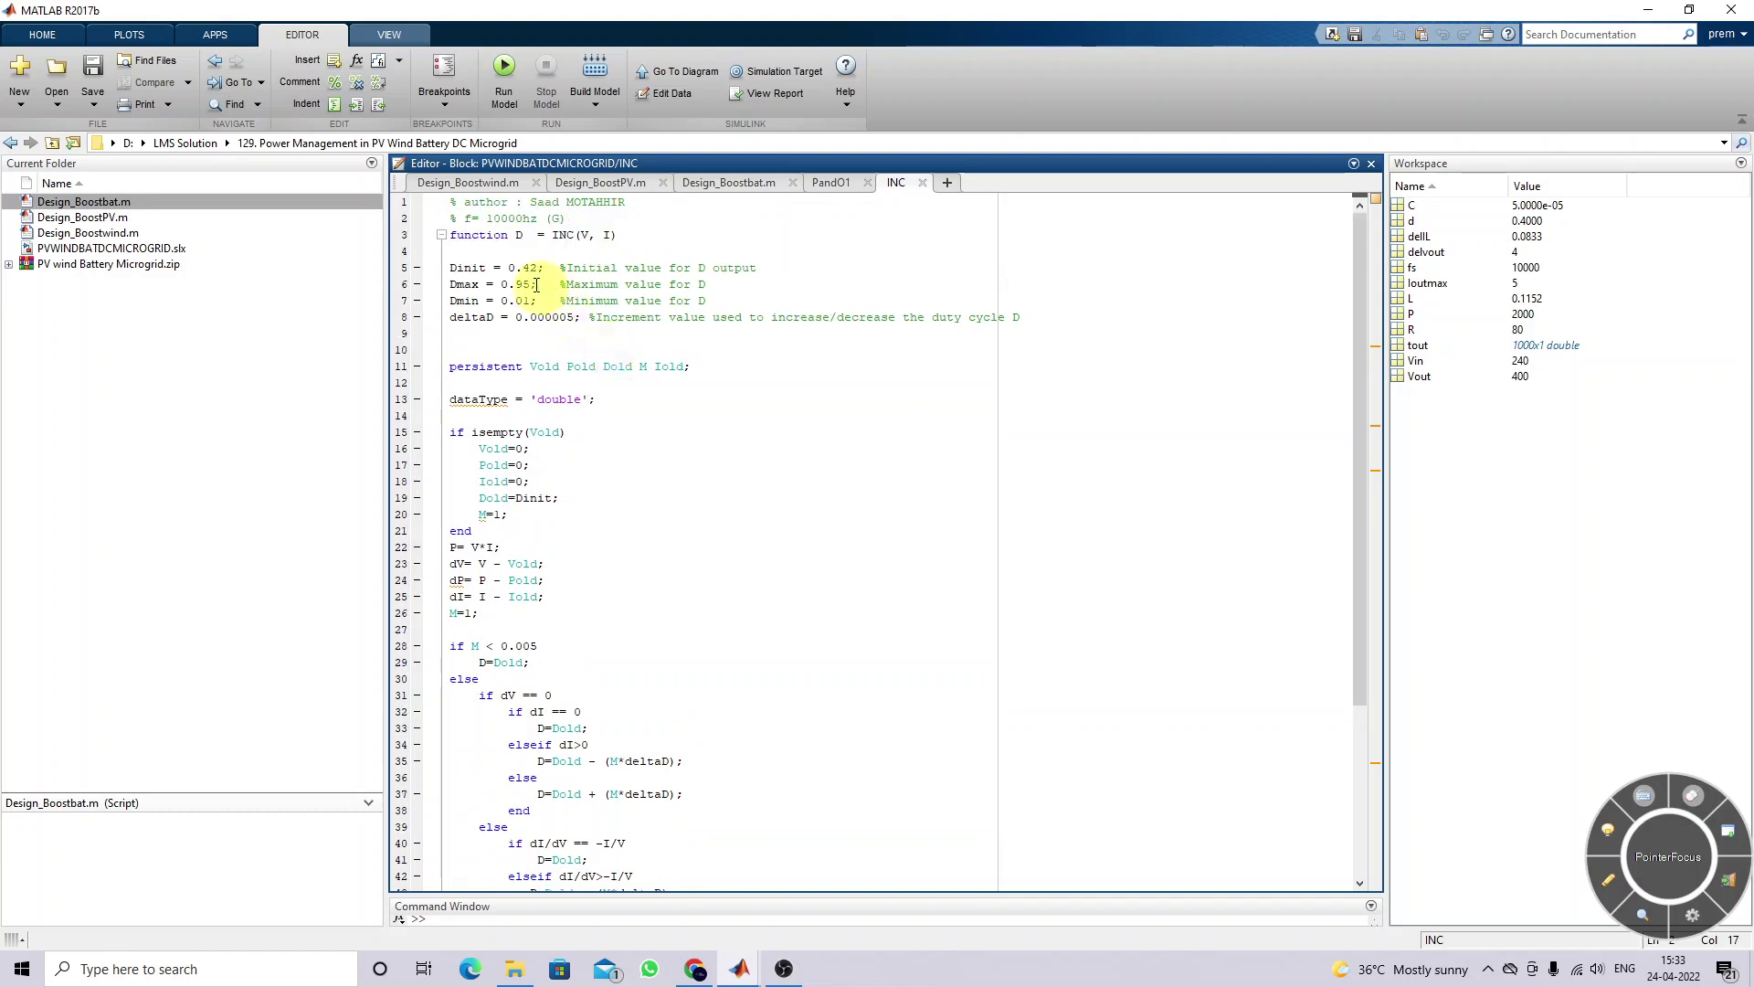
pyautogui.moveTo(451, 268); pyautogui.dragTo(1038, 320)
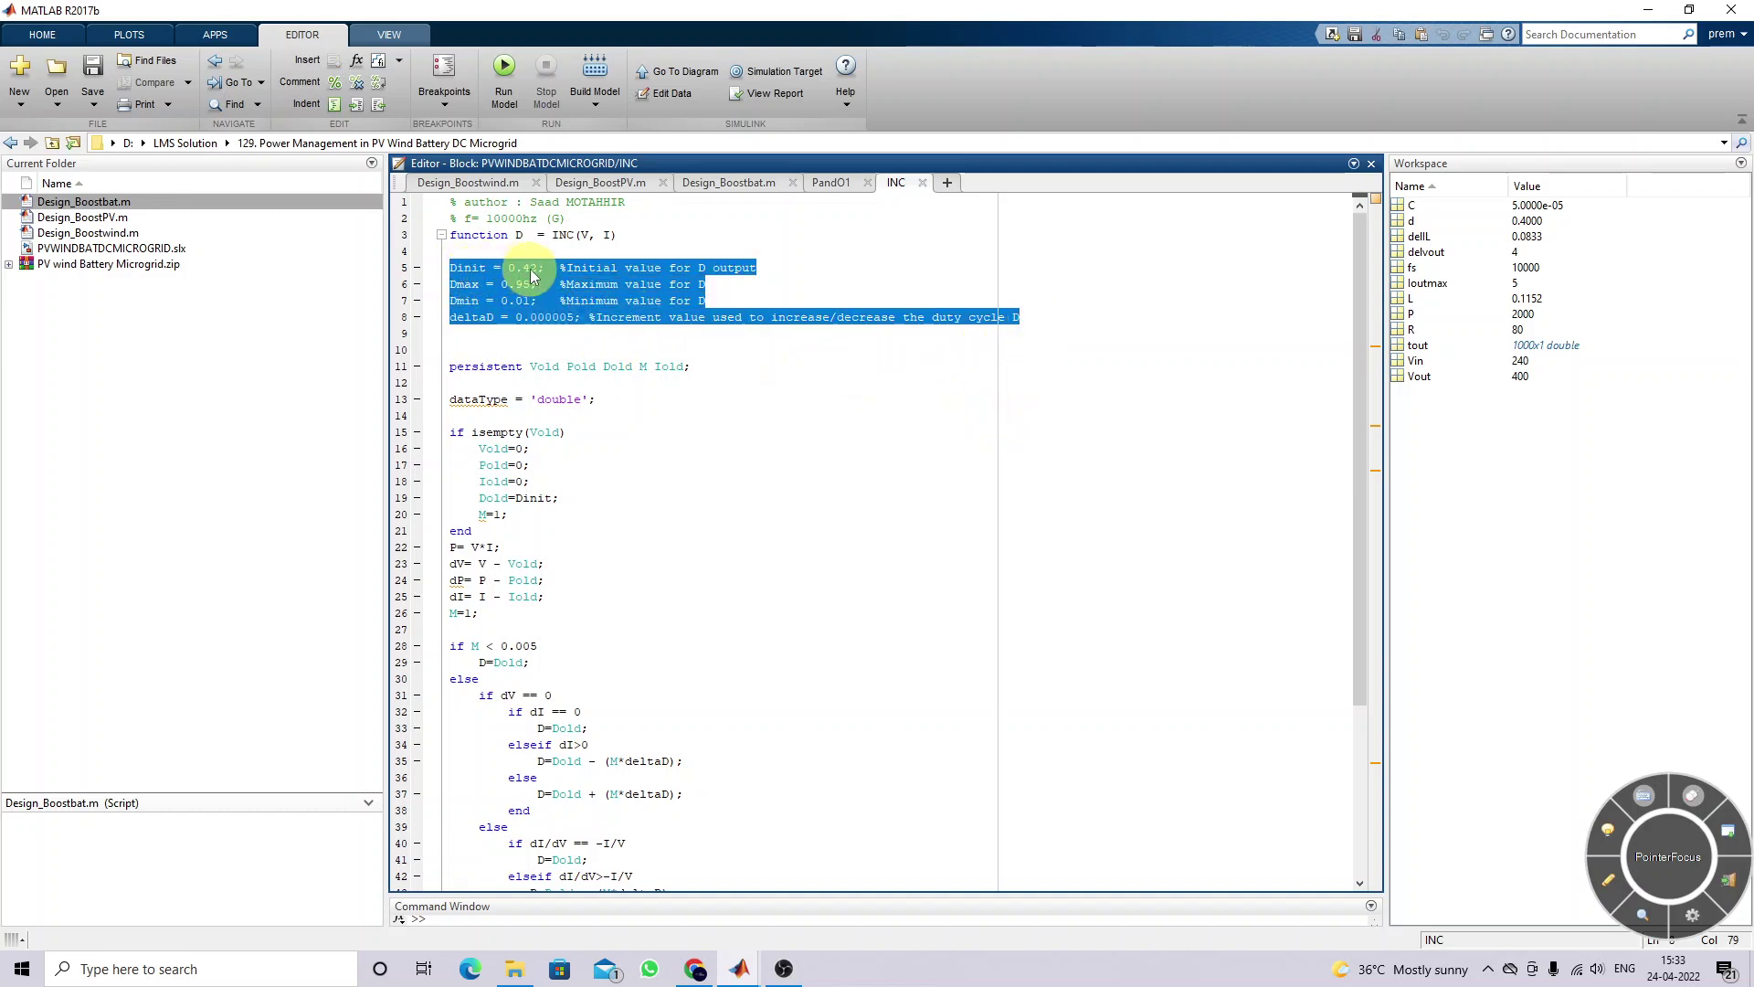
pyautogui.click(487, 322)
pyautogui.scroll(-1, 615, 383)
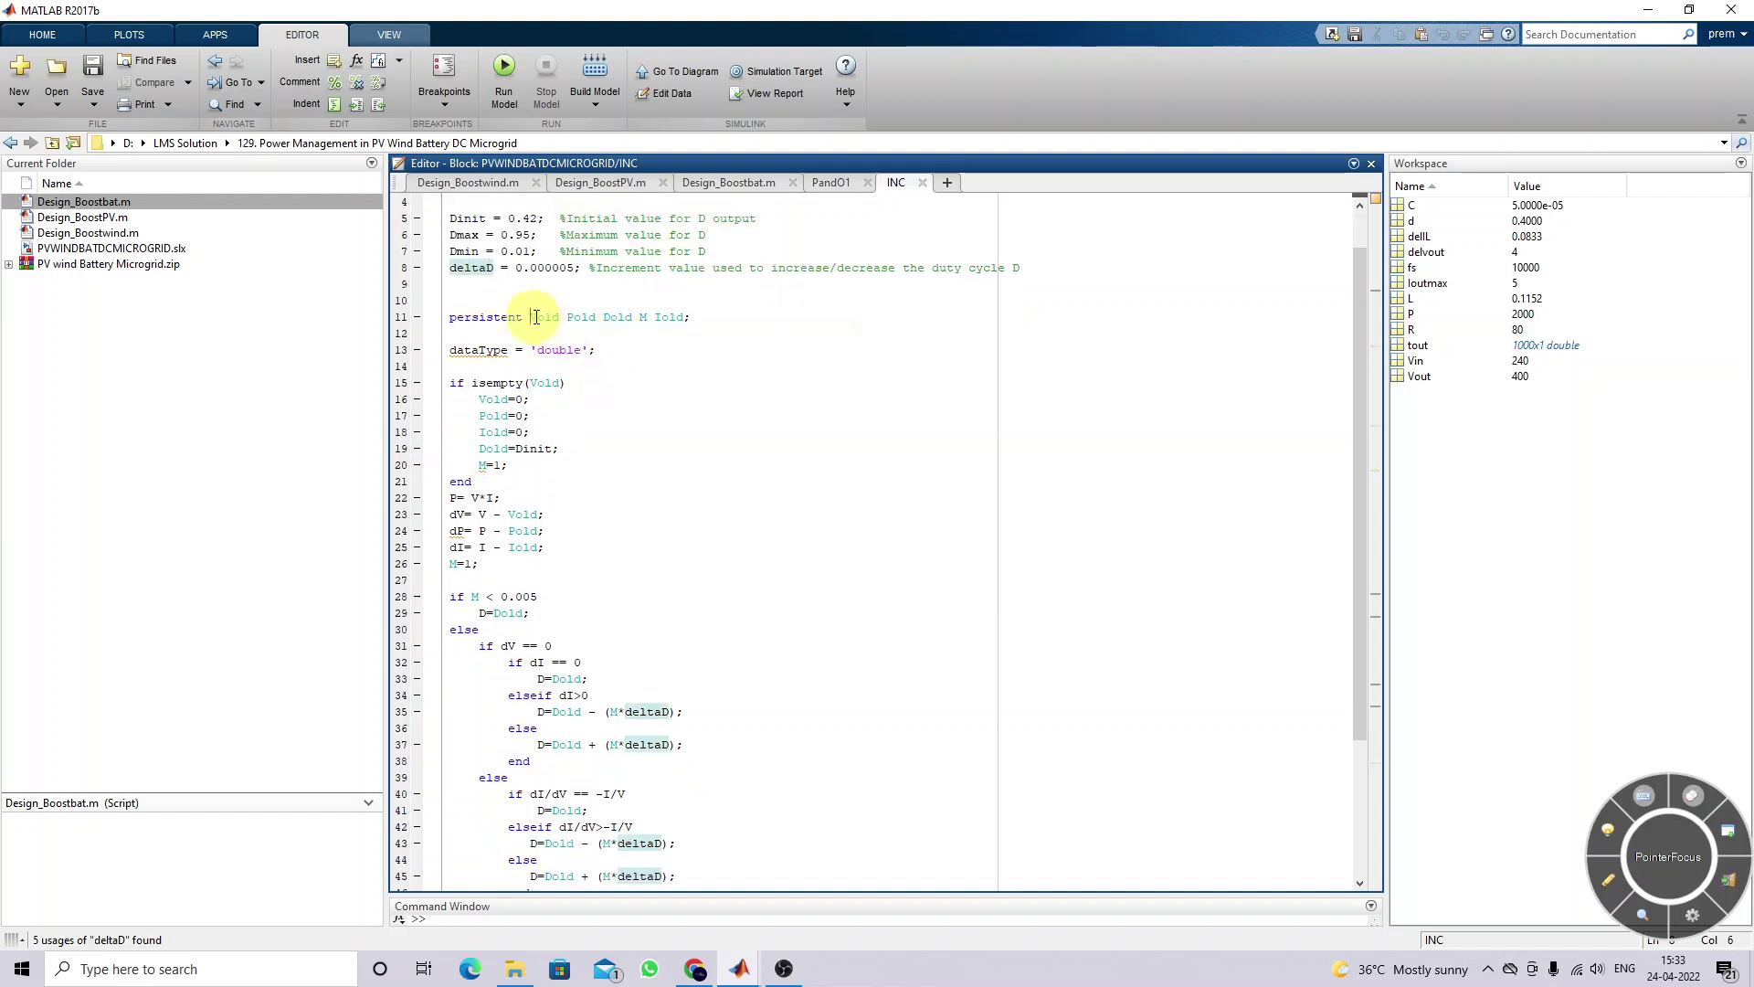
# Highlight the persistent variables and their initial values in the INC code, along with the P, dV, dP and dI calculations
pyautogui.moveTo(533, 317); pyautogui.dragTo(717, 315)
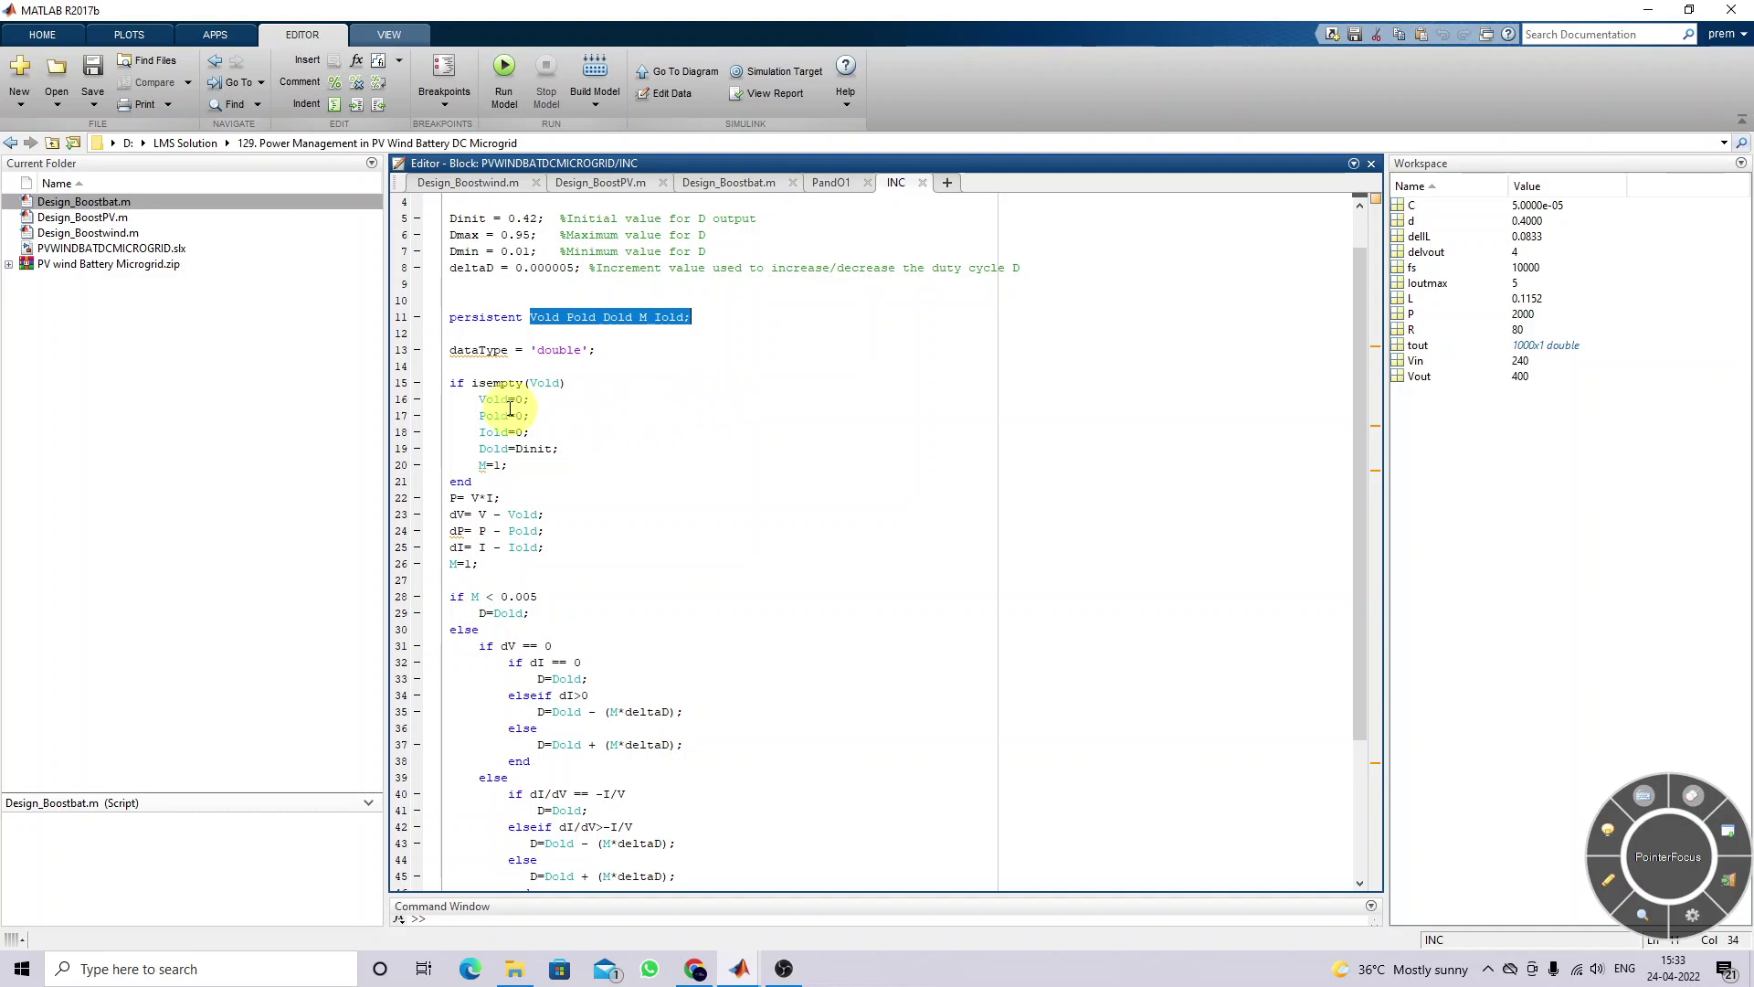
pyautogui.moveTo(472, 399); pyautogui.dragTo(738, 461)
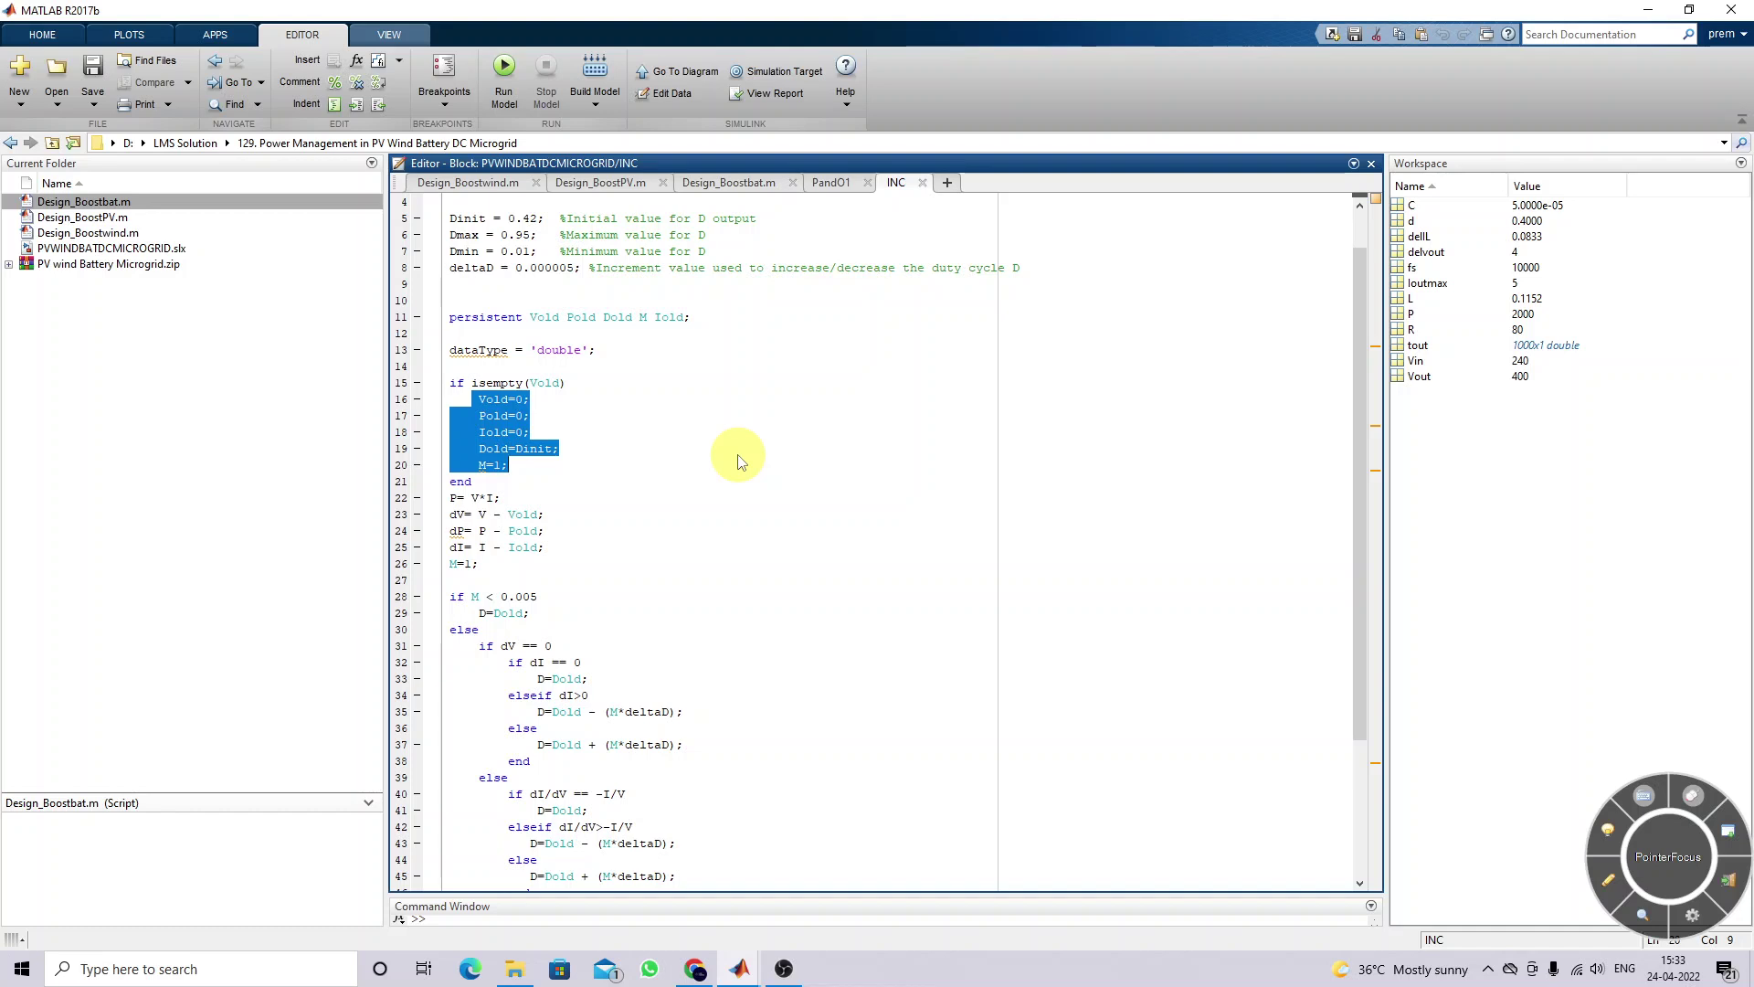
pyautogui.click(564, 447)
pyautogui.scroll(-2, 567, 478)
pyautogui.moveTo(452, 402); pyautogui.dragTo(559, 459)
pyautogui.click(654, 480)
pyautogui.scroll(-2, 567, 442)
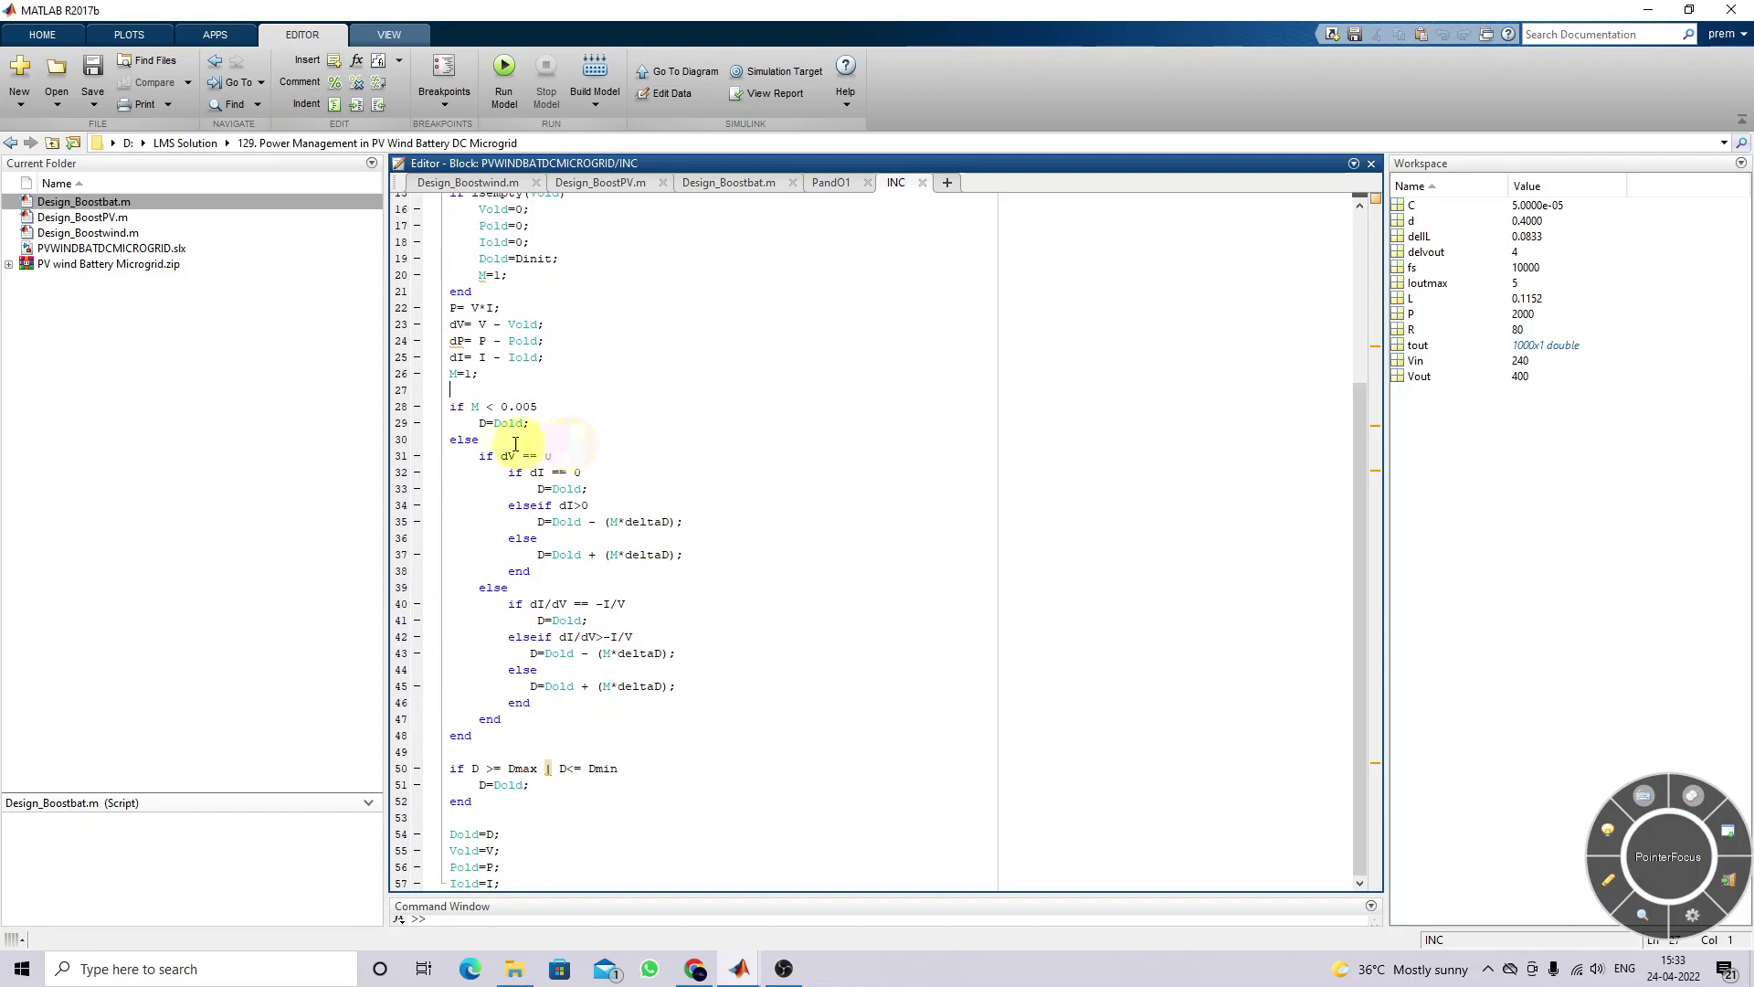
# Walk through the dV == 0 branch of INC, highlighting the dI == 0 and dI>0 conditions and their duty-cycle assignments
pyautogui.moveTo(501, 456); pyautogui.dragTo(616, 457)
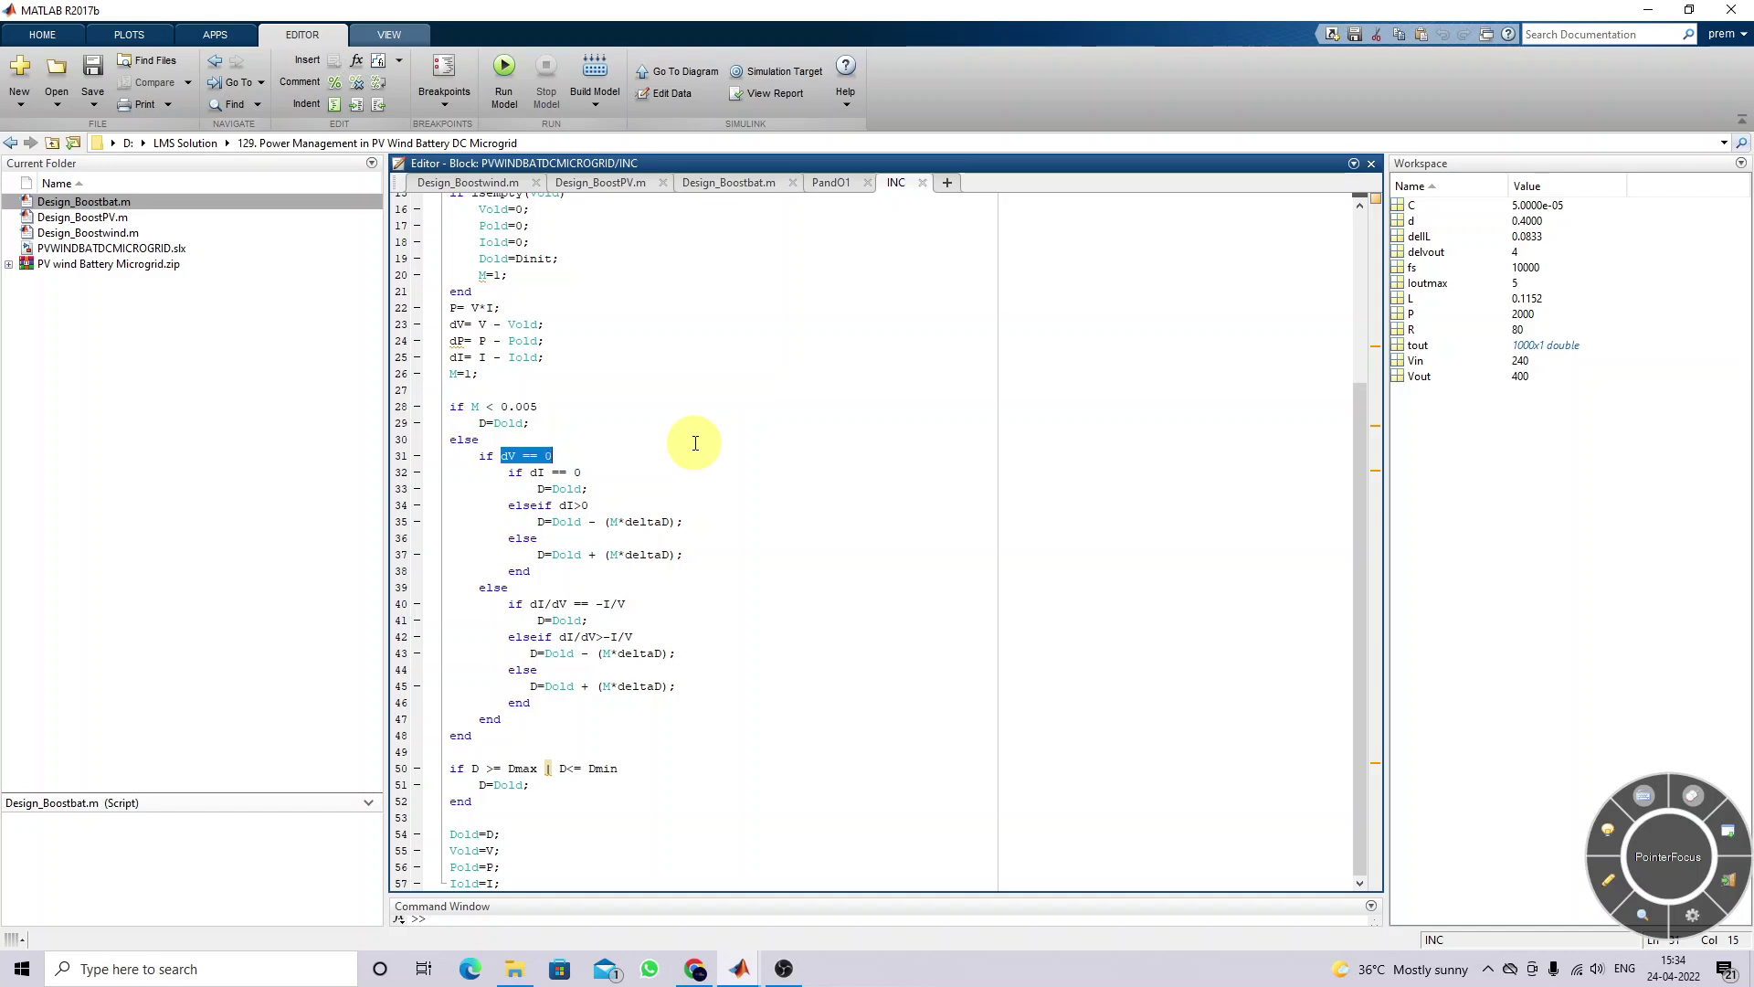
pyautogui.moveTo(531, 472); pyautogui.dragTo(611, 474)
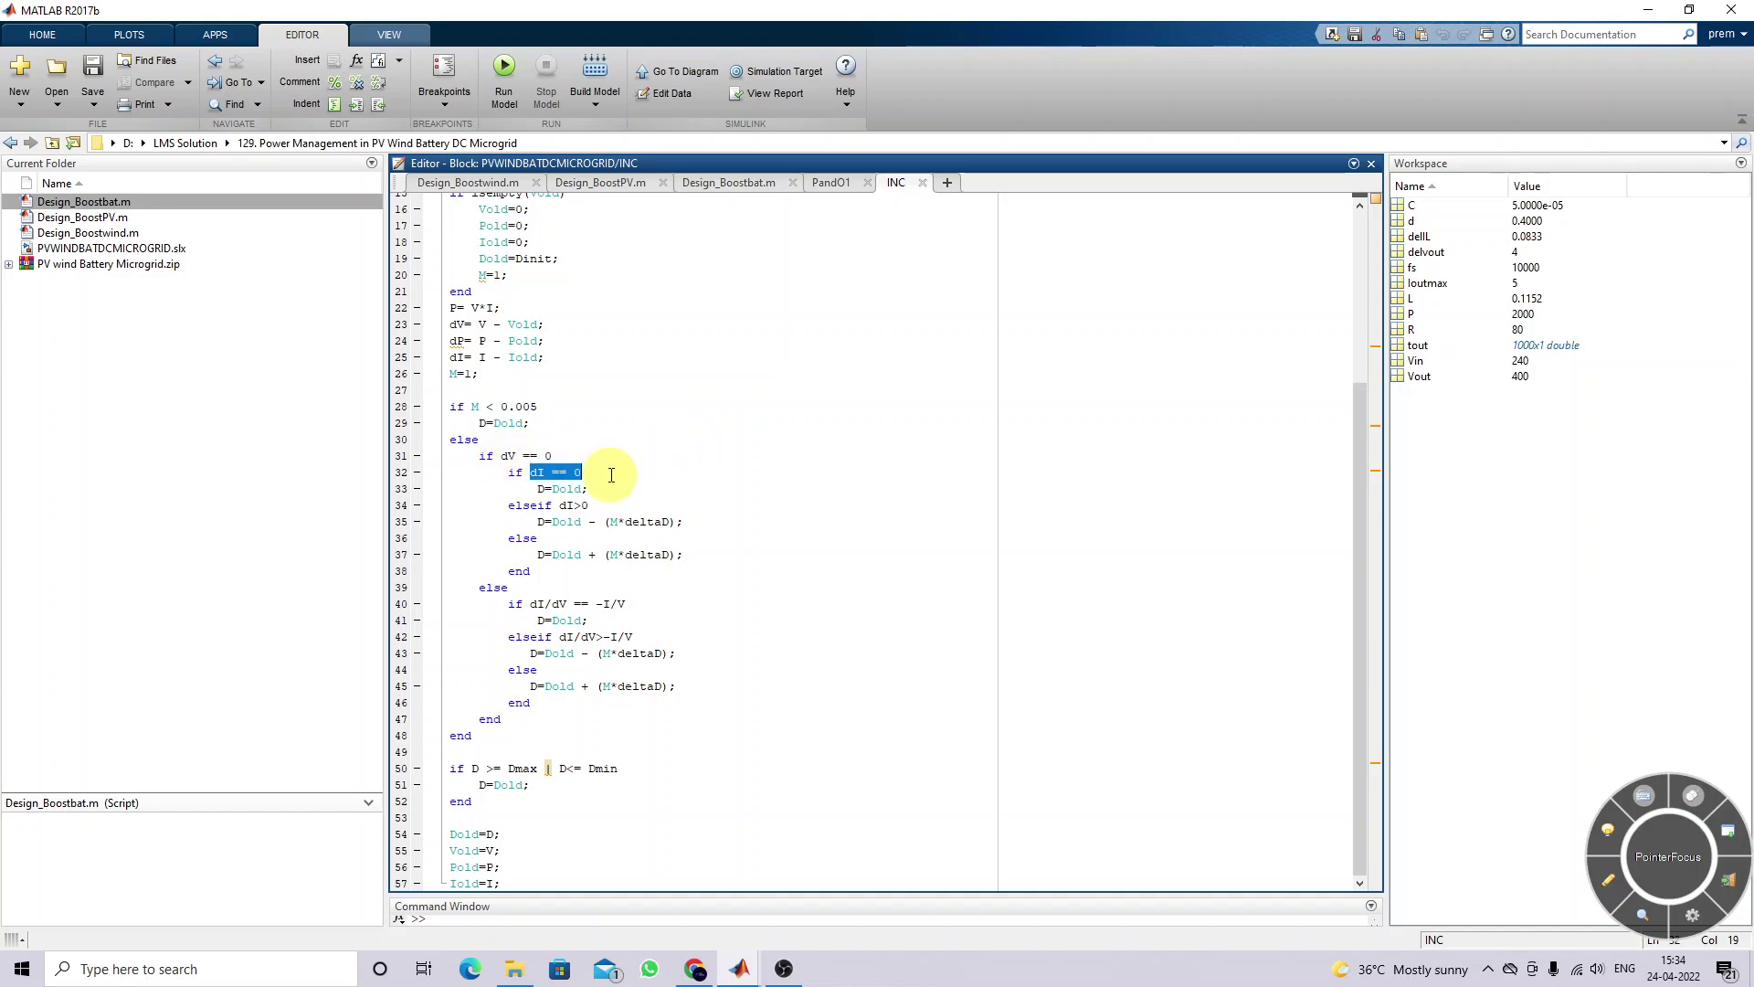
pyautogui.click(561, 490)
pyautogui.moveTo(537, 490); pyautogui.dragTo(623, 490)
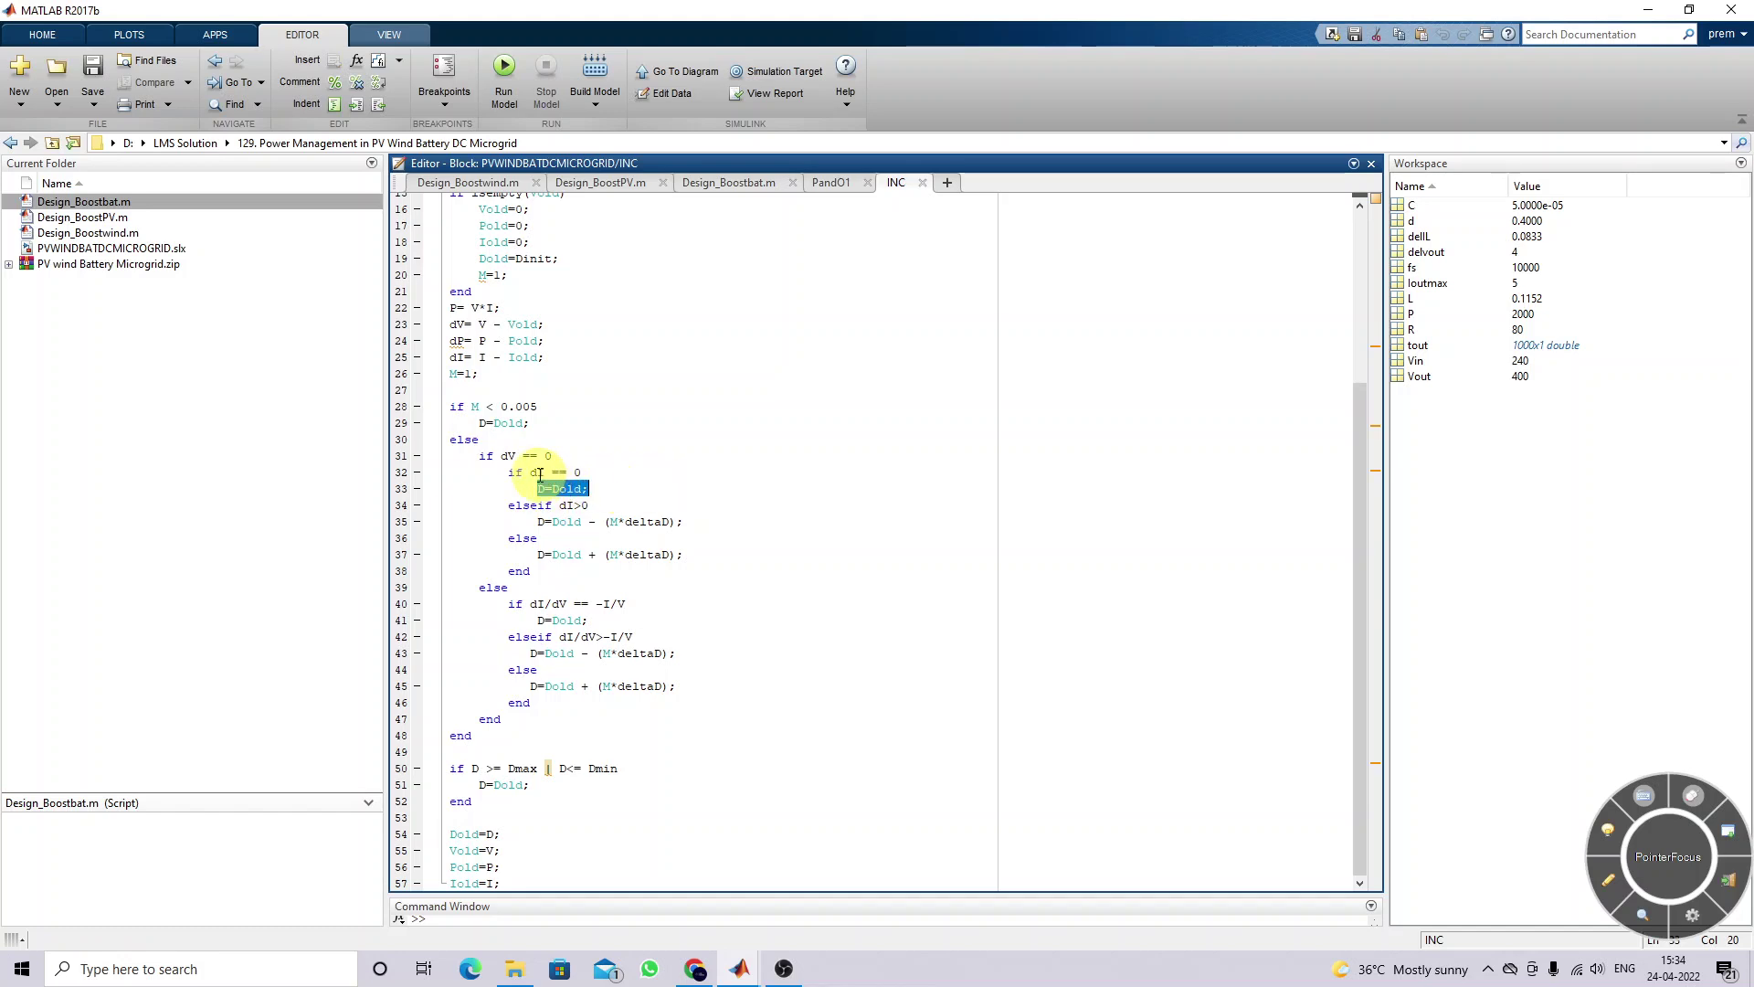
pyautogui.moveTo(560, 505); pyautogui.dragTo(590, 506)
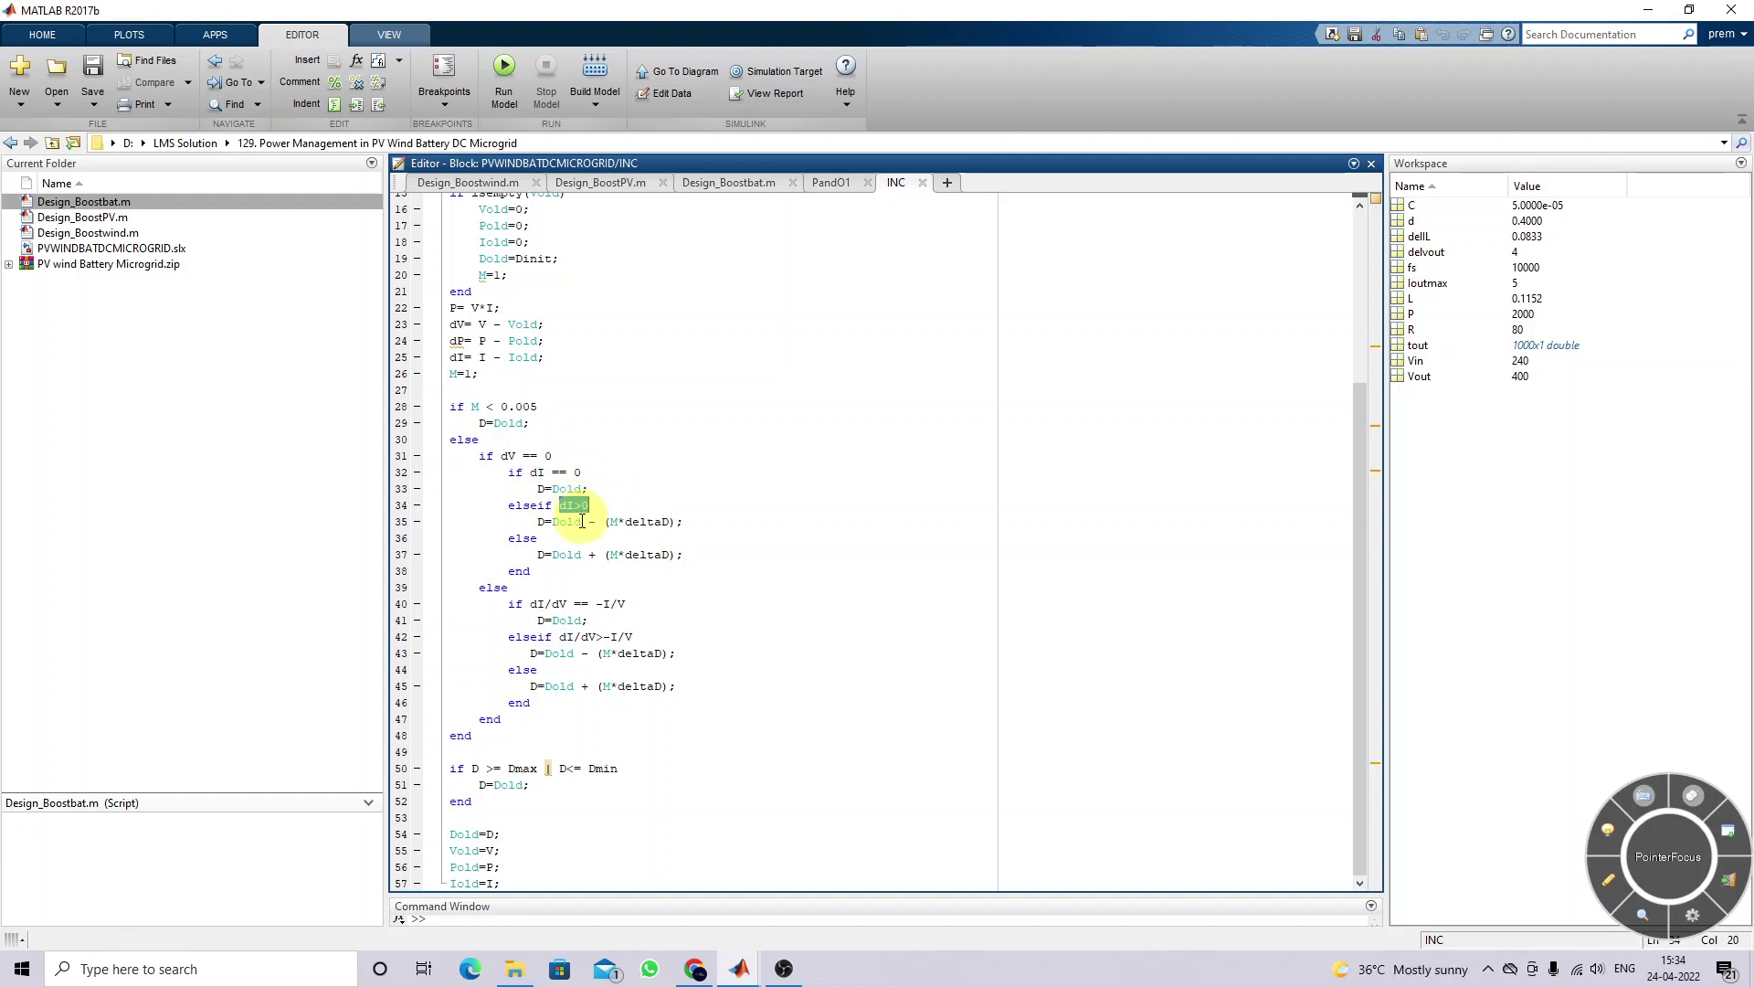
pyautogui.moveTo(537, 522); pyautogui.dragTo(683, 521)
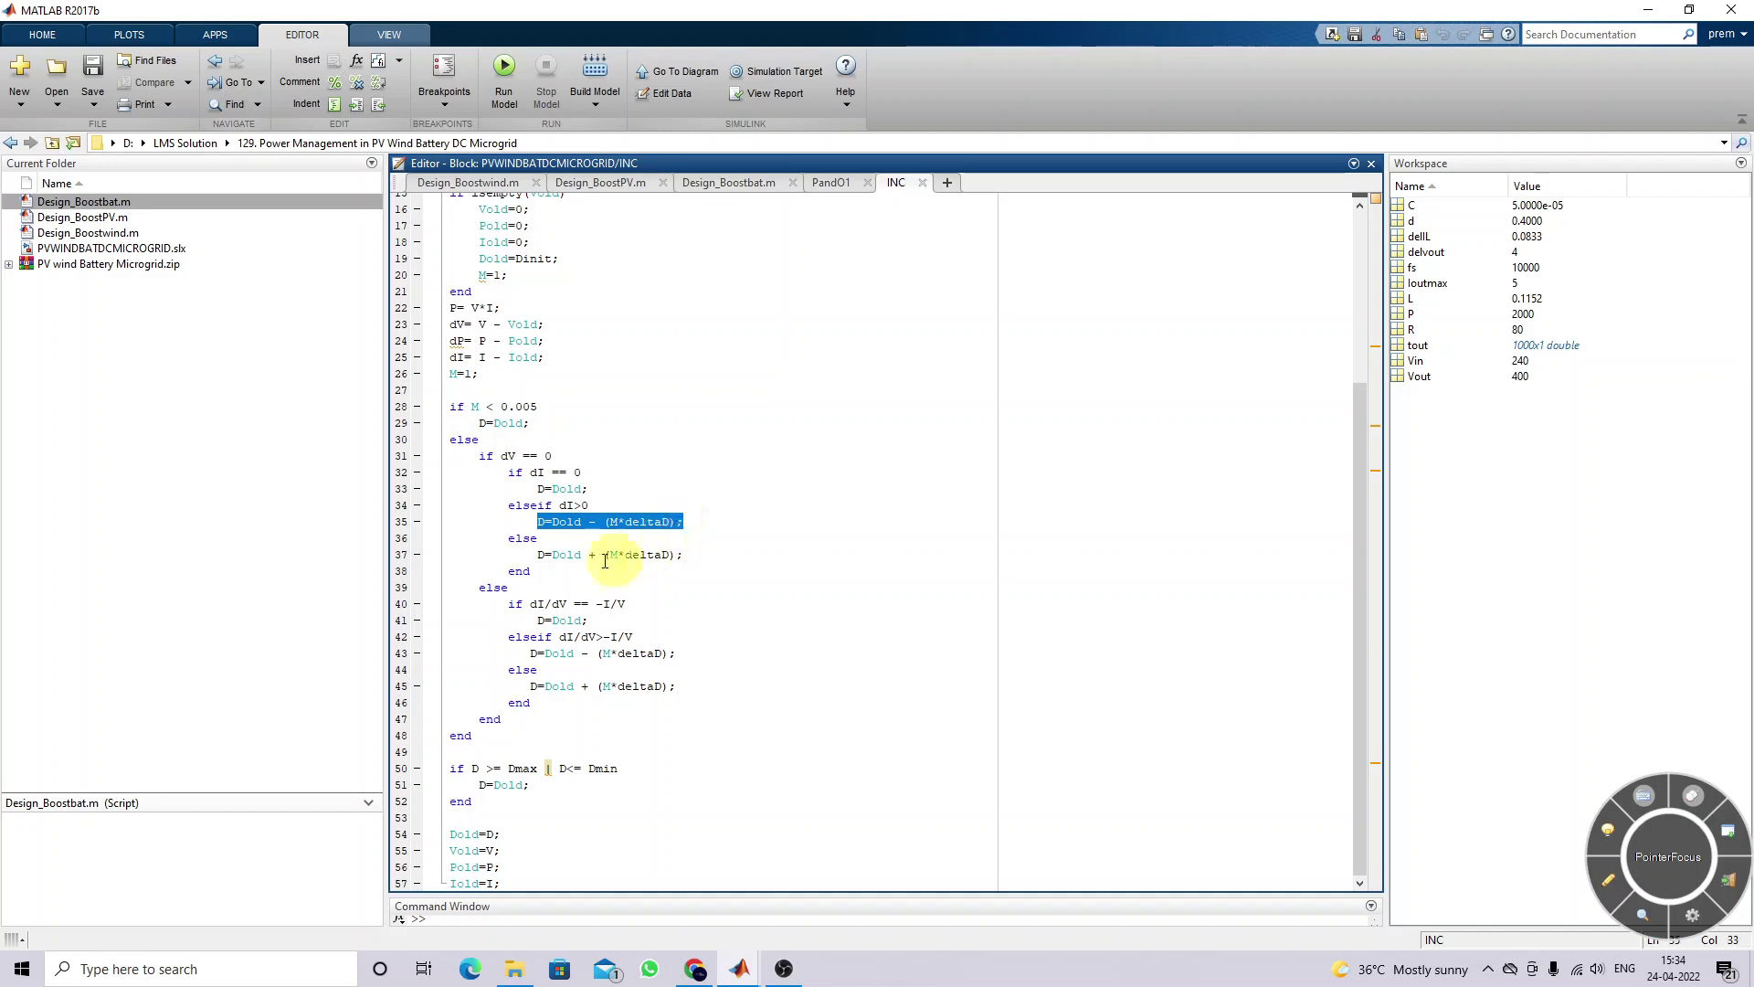
pyautogui.moveTo(538, 555); pyautogui.dragTo(685, 554)
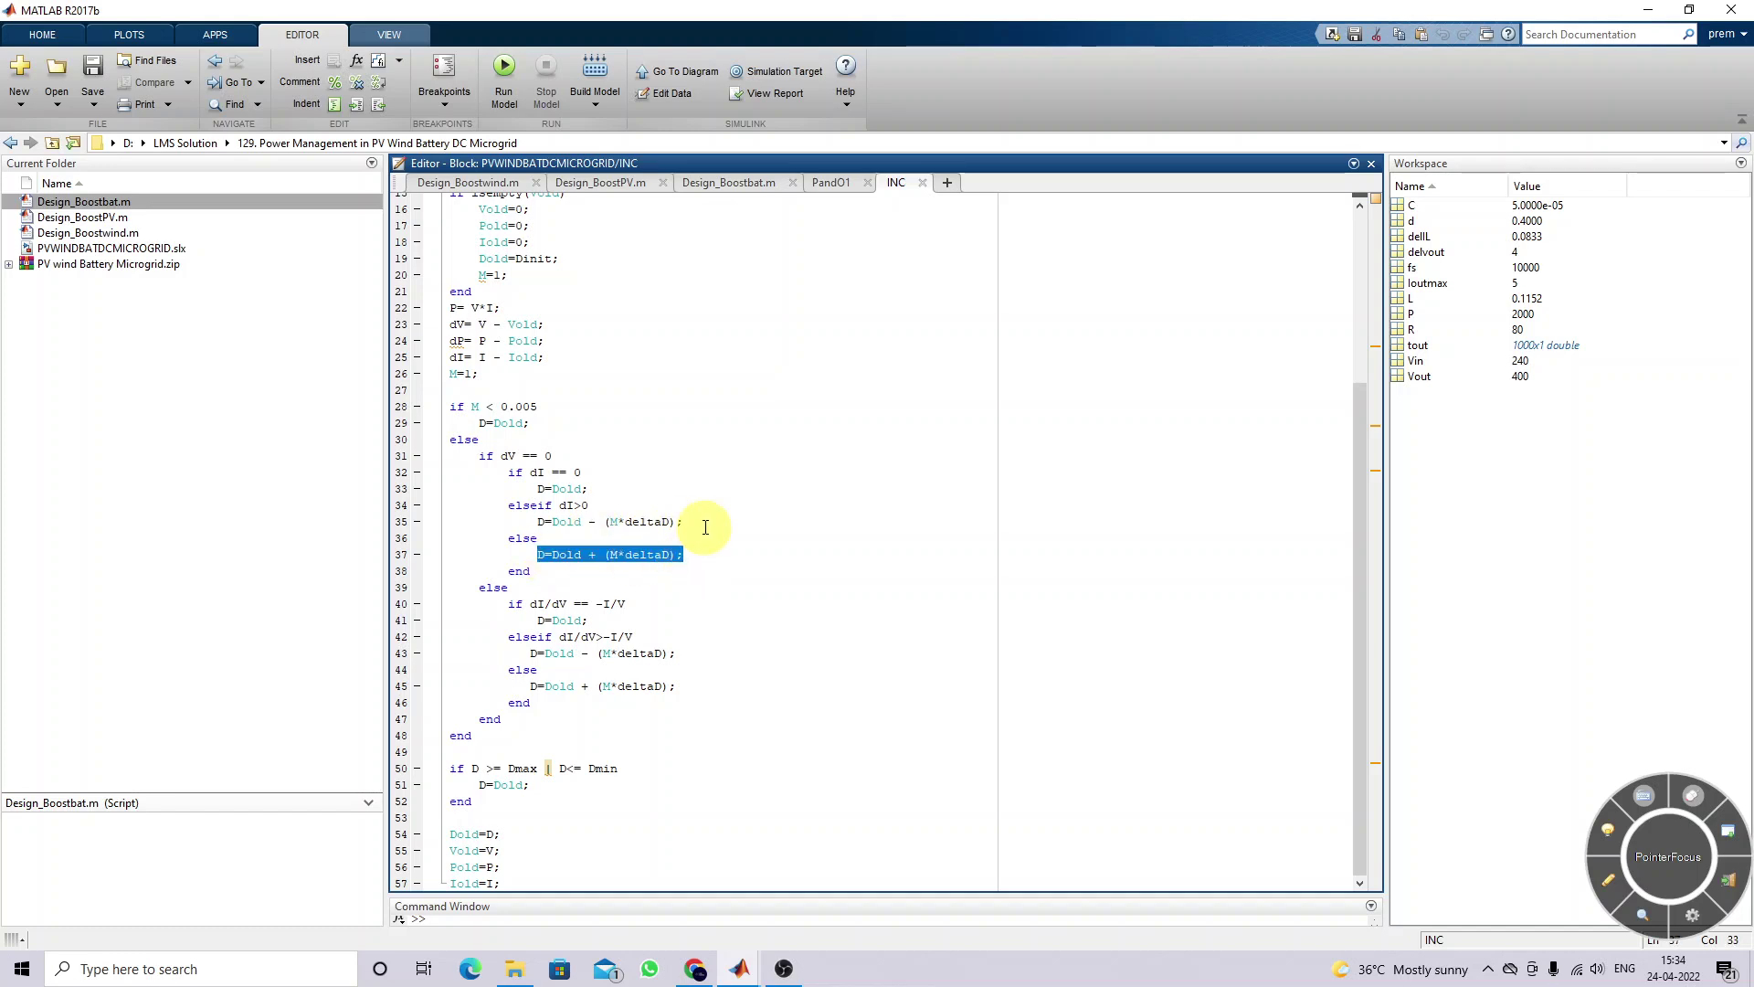
# Walk through the else branch of the dV == 0 test, highlighting the dI/dV == -I/V condition and the duty-cycle assignments
pyautogui.moveTo(501, 456); pyautogui.dragTo(569, 458)
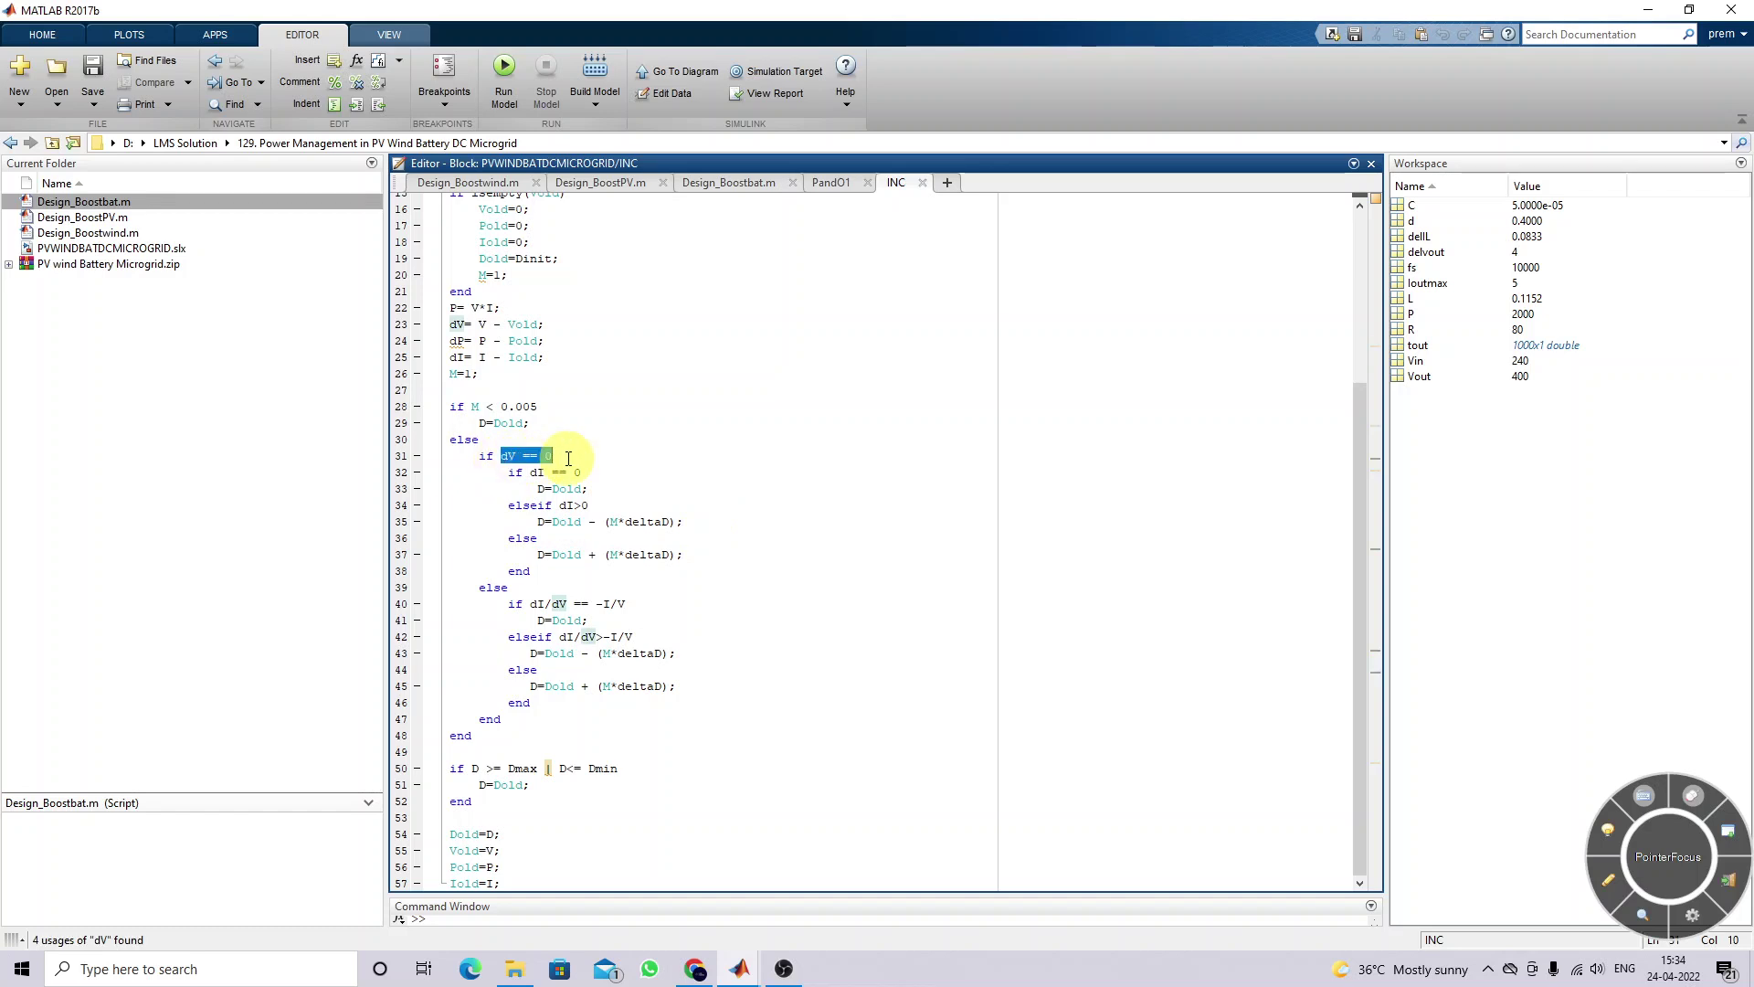
pyautogui.moveTo(530, 604); pyautogui.dragTo(649, 606)
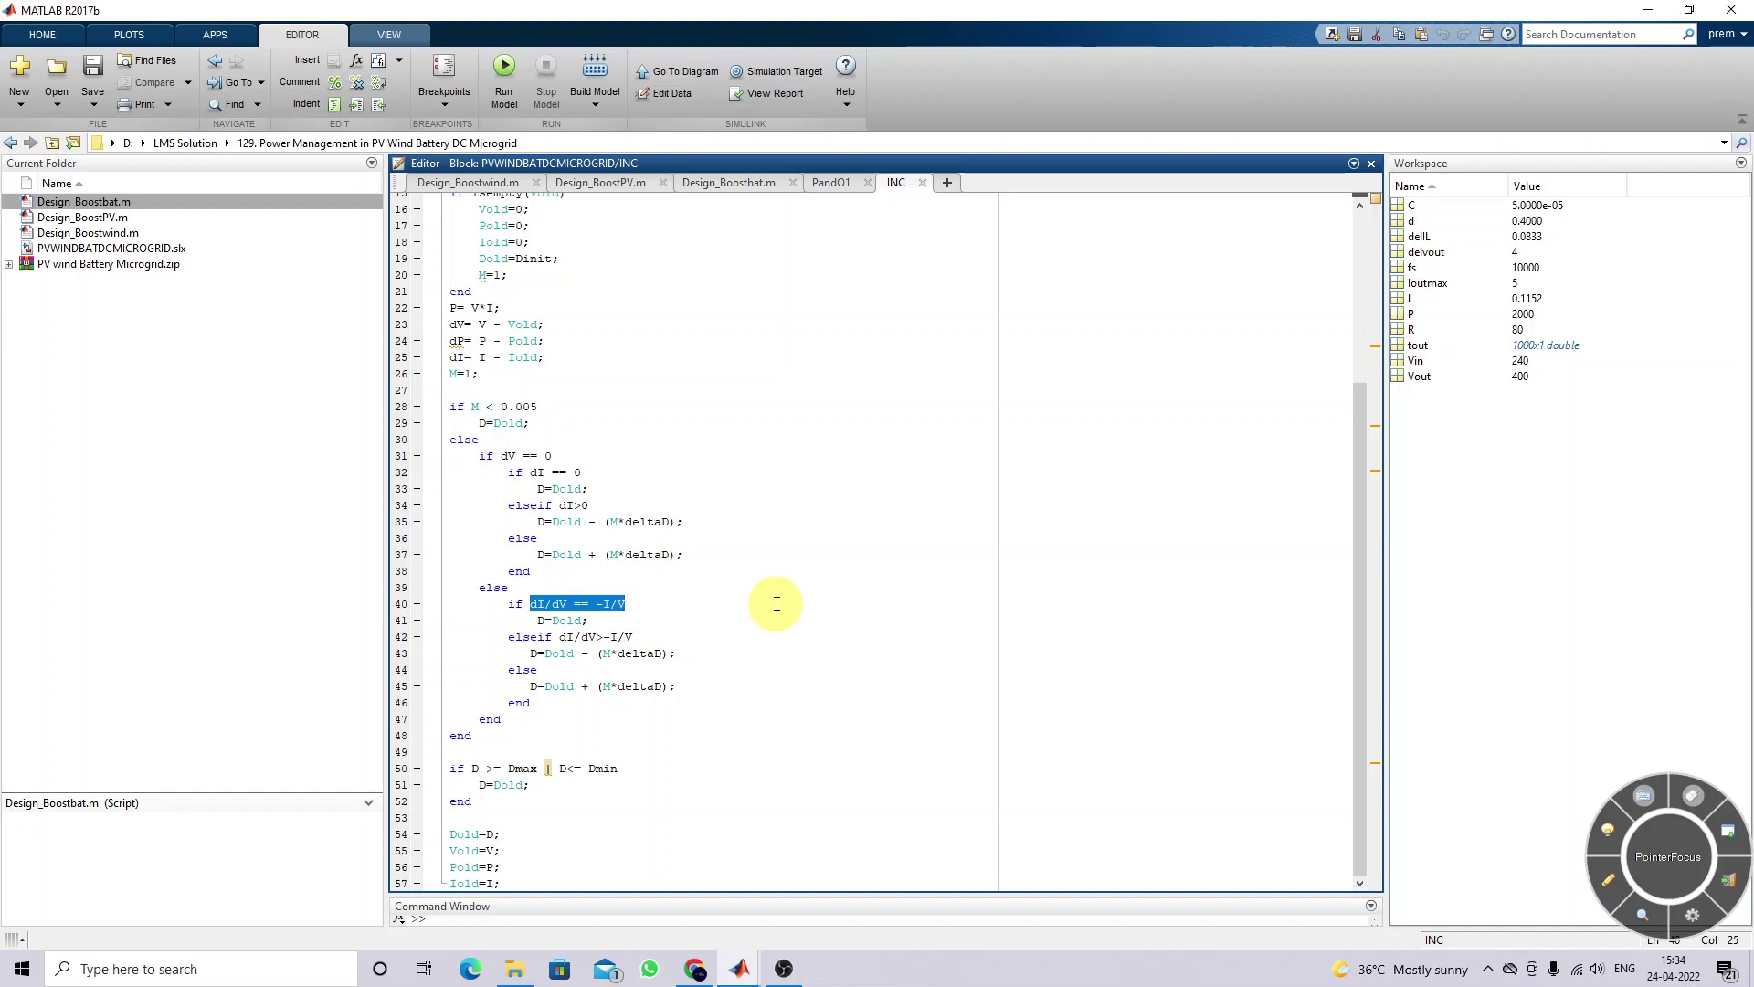
pyautogui.moveTo(529, 620); pyautogui.dragTo(627, 621)
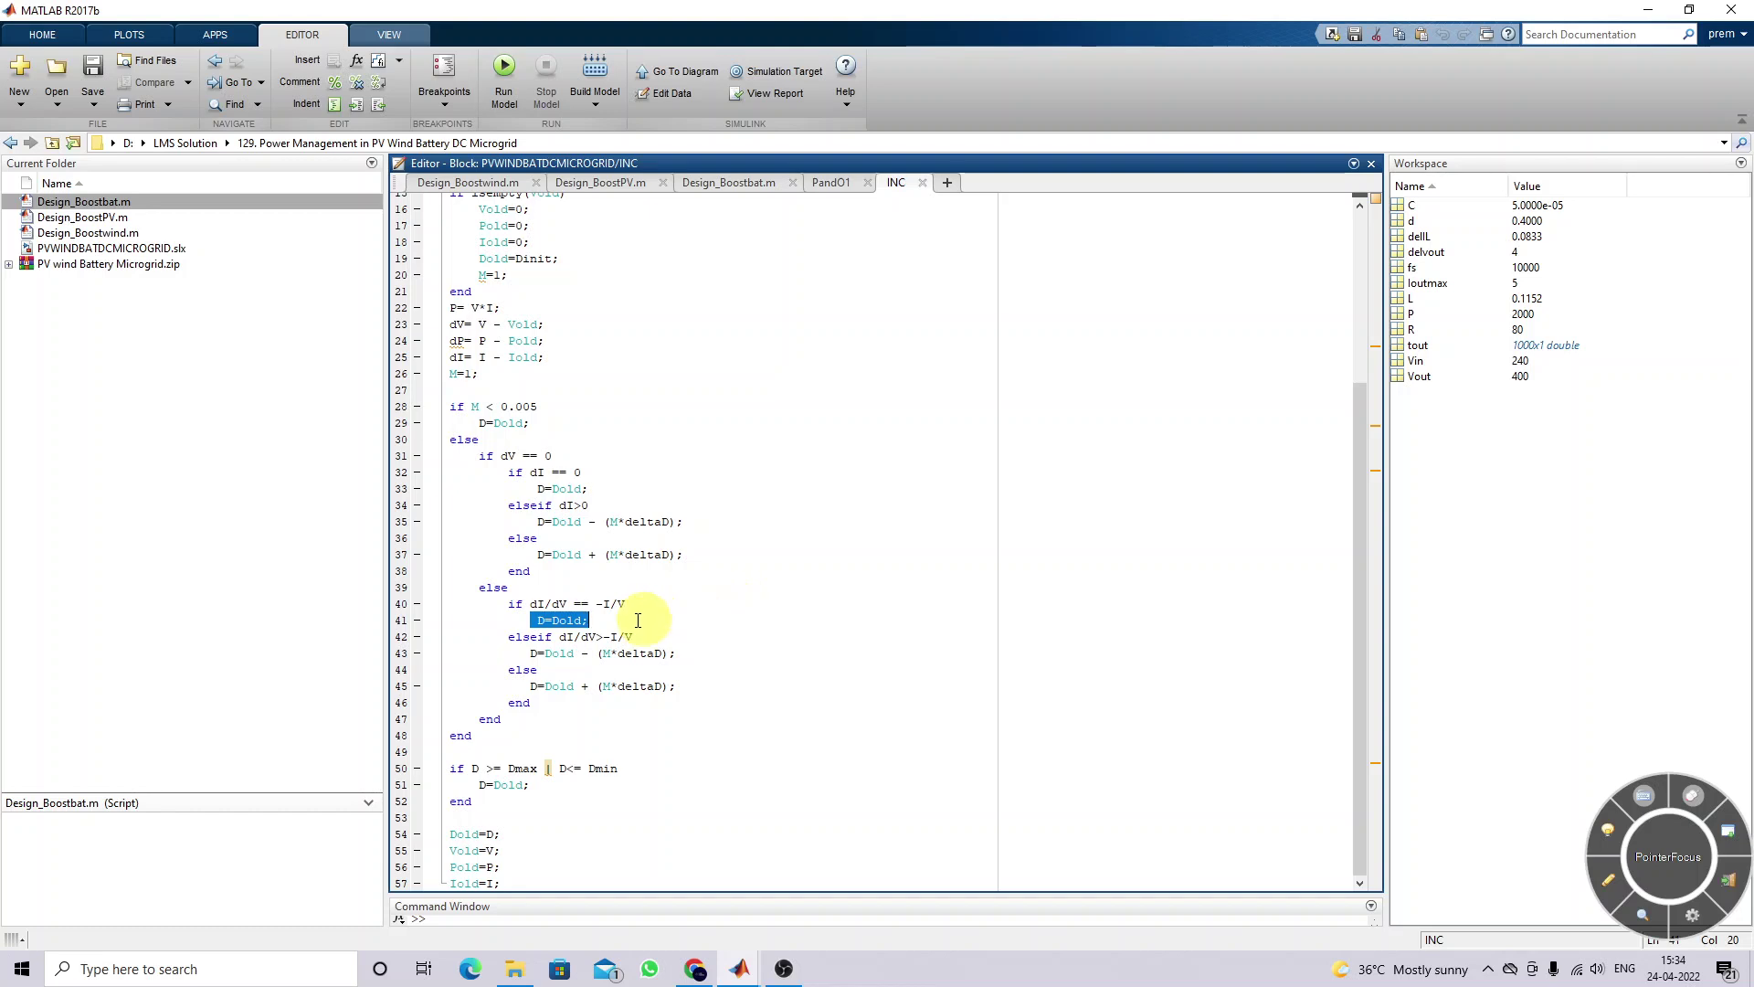
pyautogui.click(561, 638)
pyautogui.moveTo(561, 640); pyautogui.dragTo(639, 654)
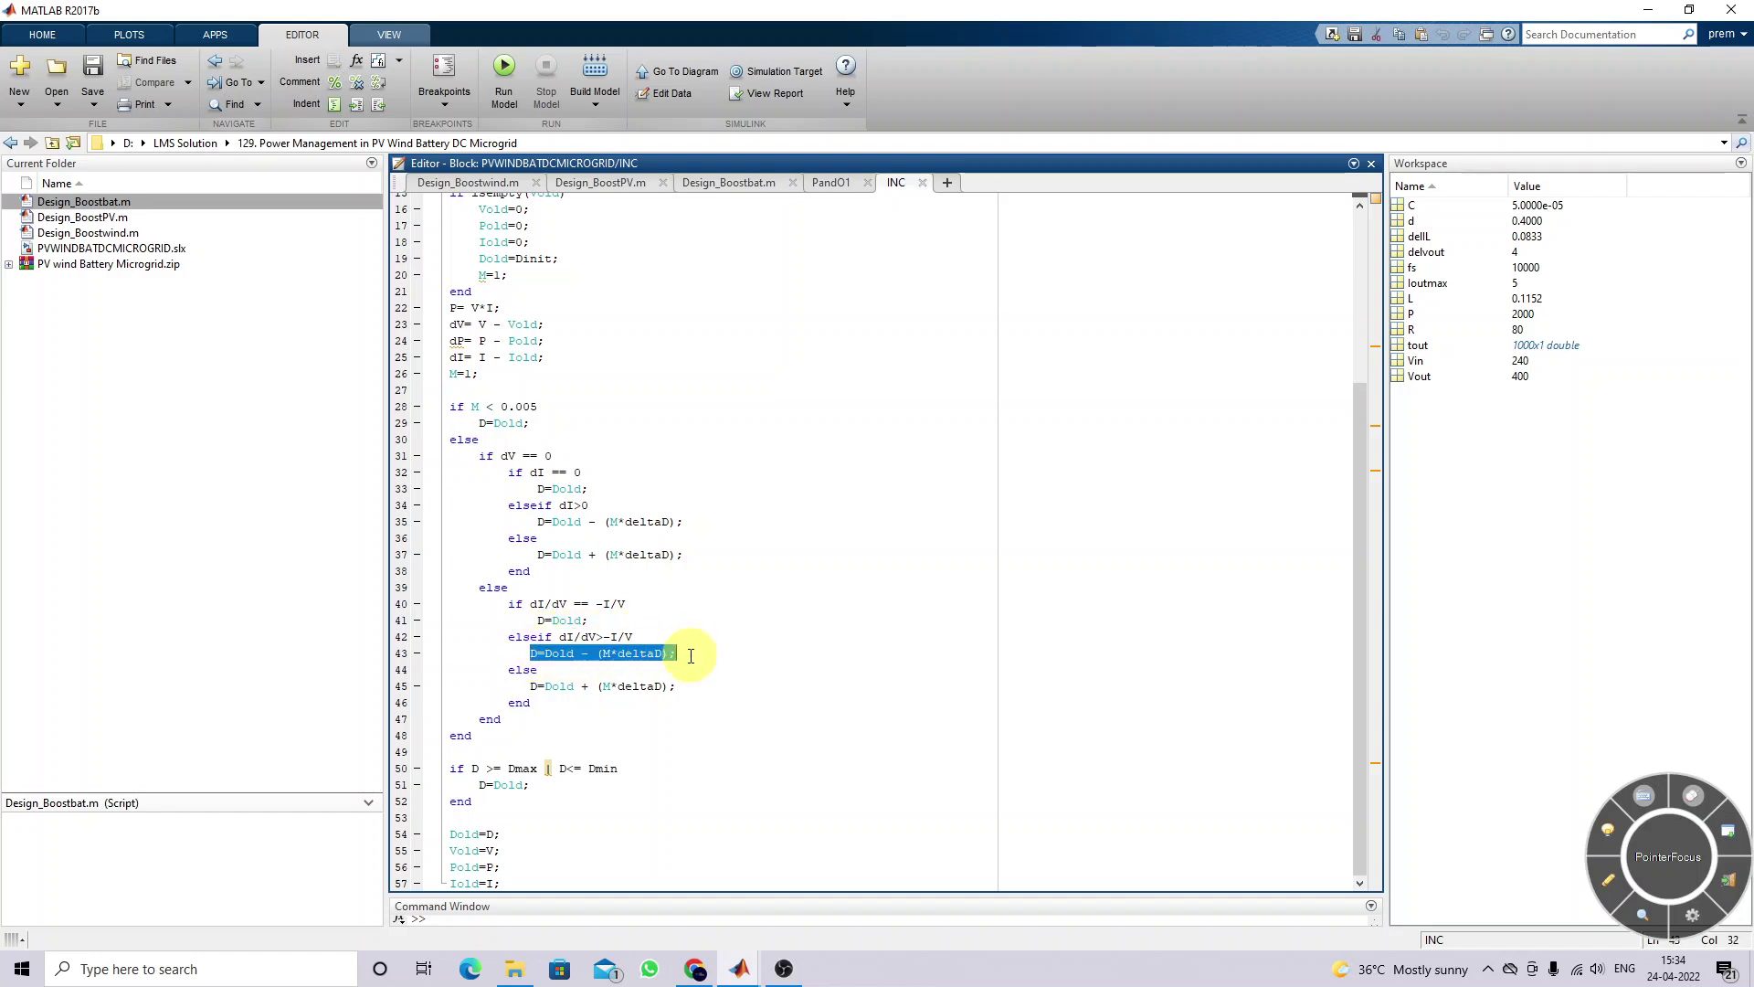
pyautogui.moveTo(528, 687); pyautogui.dragTo(705, 691)
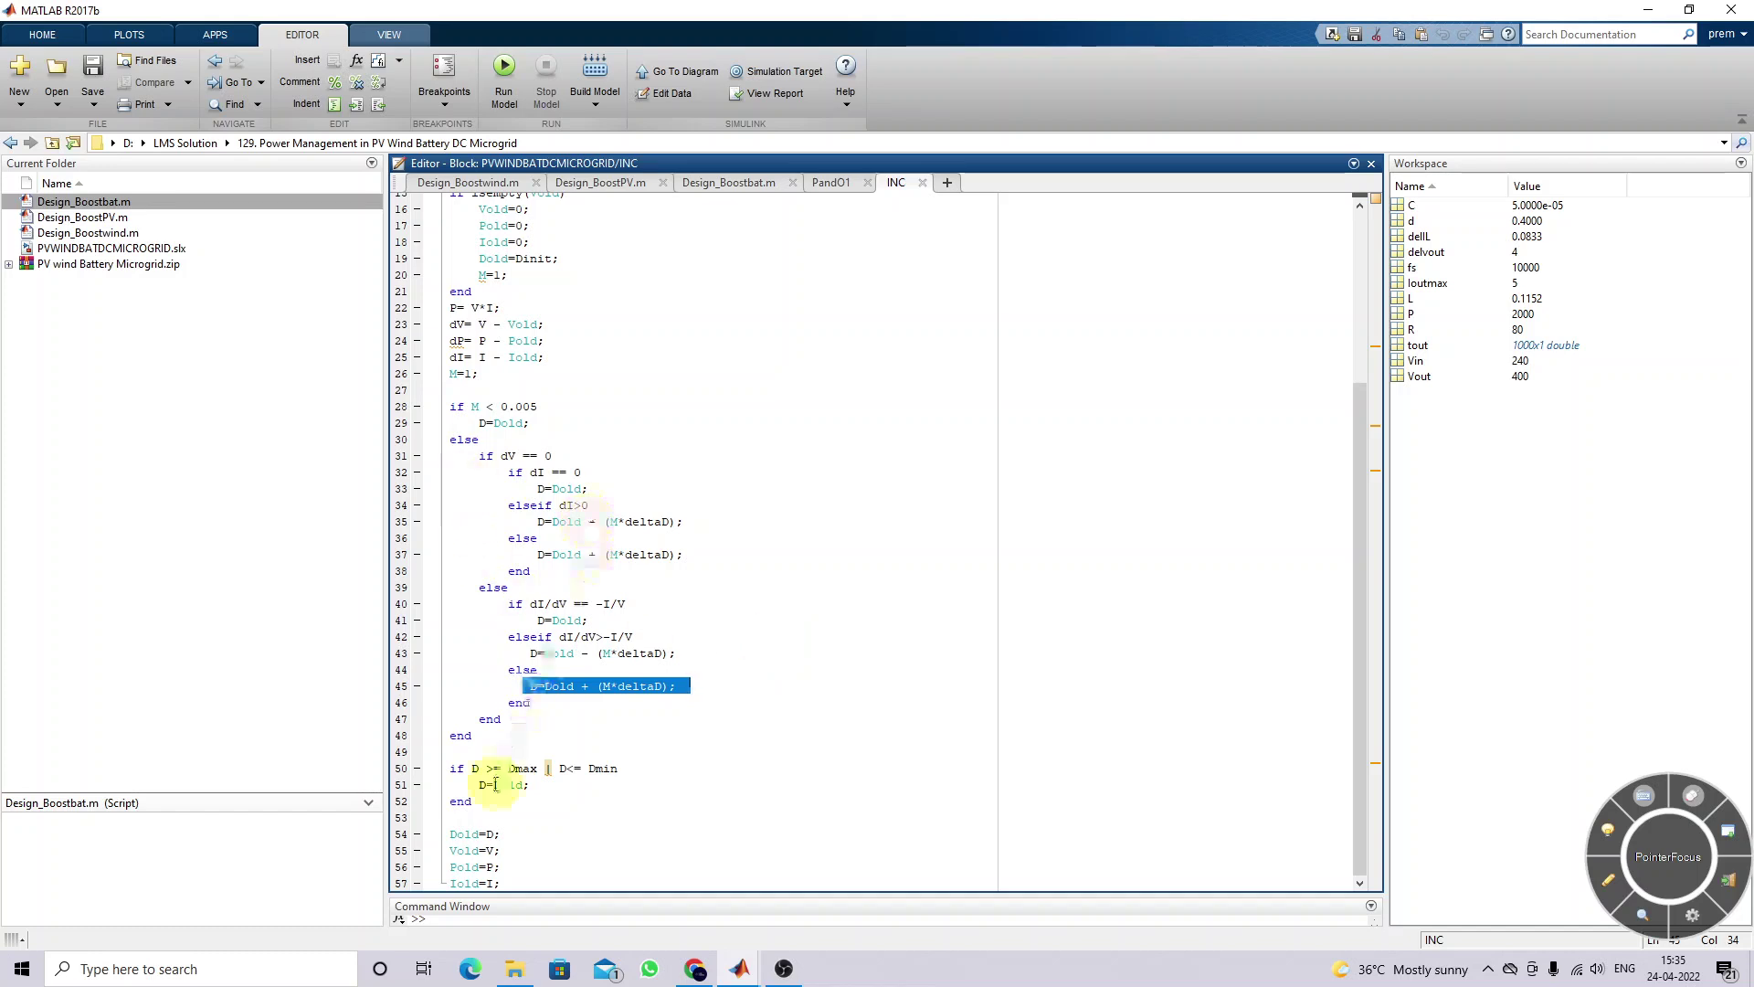
# Highlight INC's final check of D against Dmax and Dmin and its D=Dold assignment
pyautogui.moveTo(471, 768); pyautogui.dragTo(644, 794)
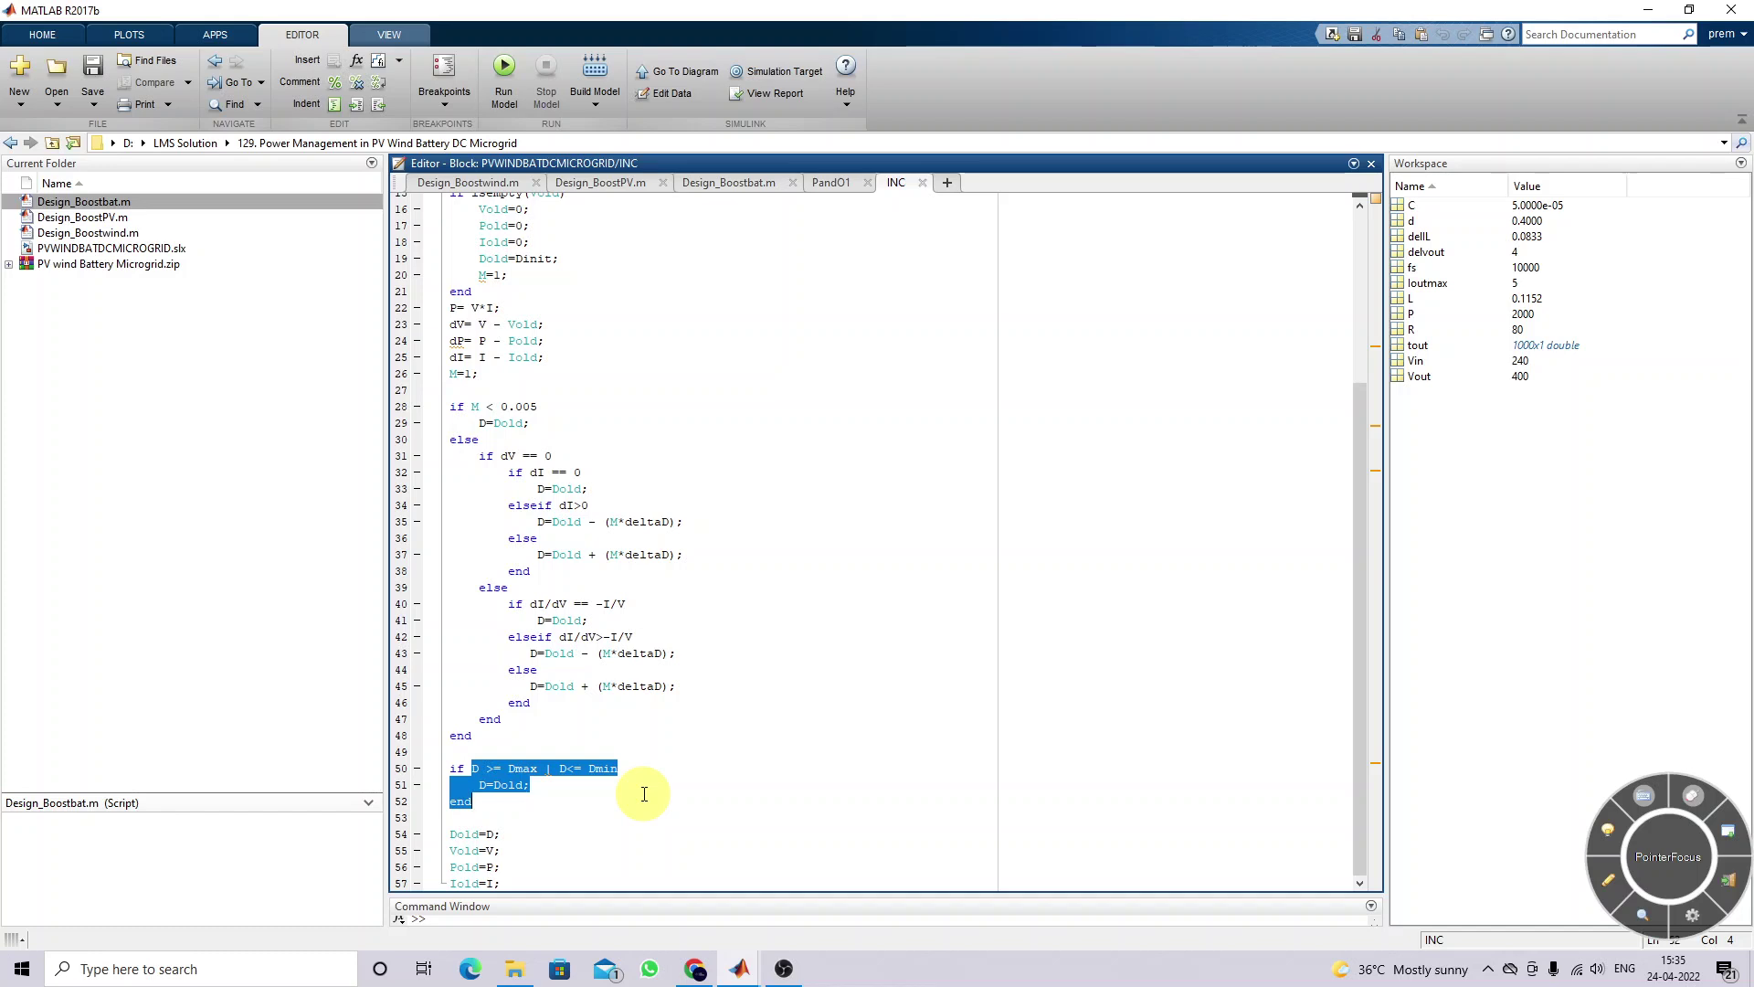
pyautogui.doubleClick(533, 653)
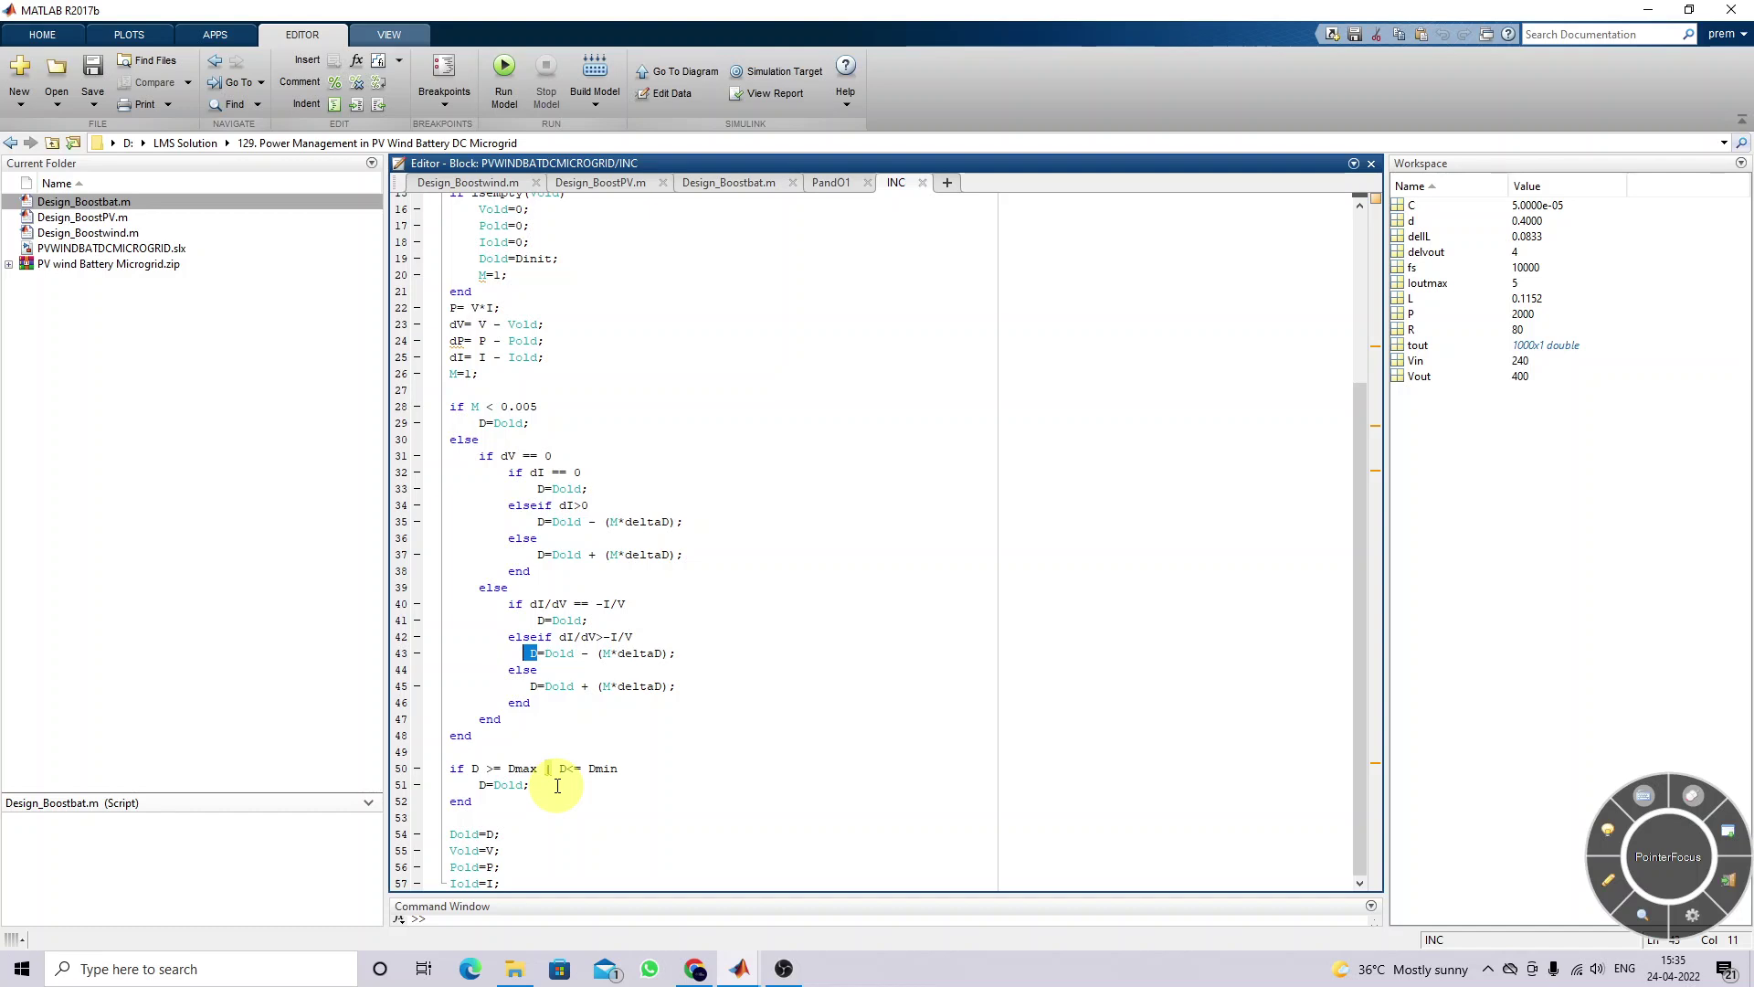
pyautogui.moveTo(530, 785); pyautogui.dragTo(487, 786)
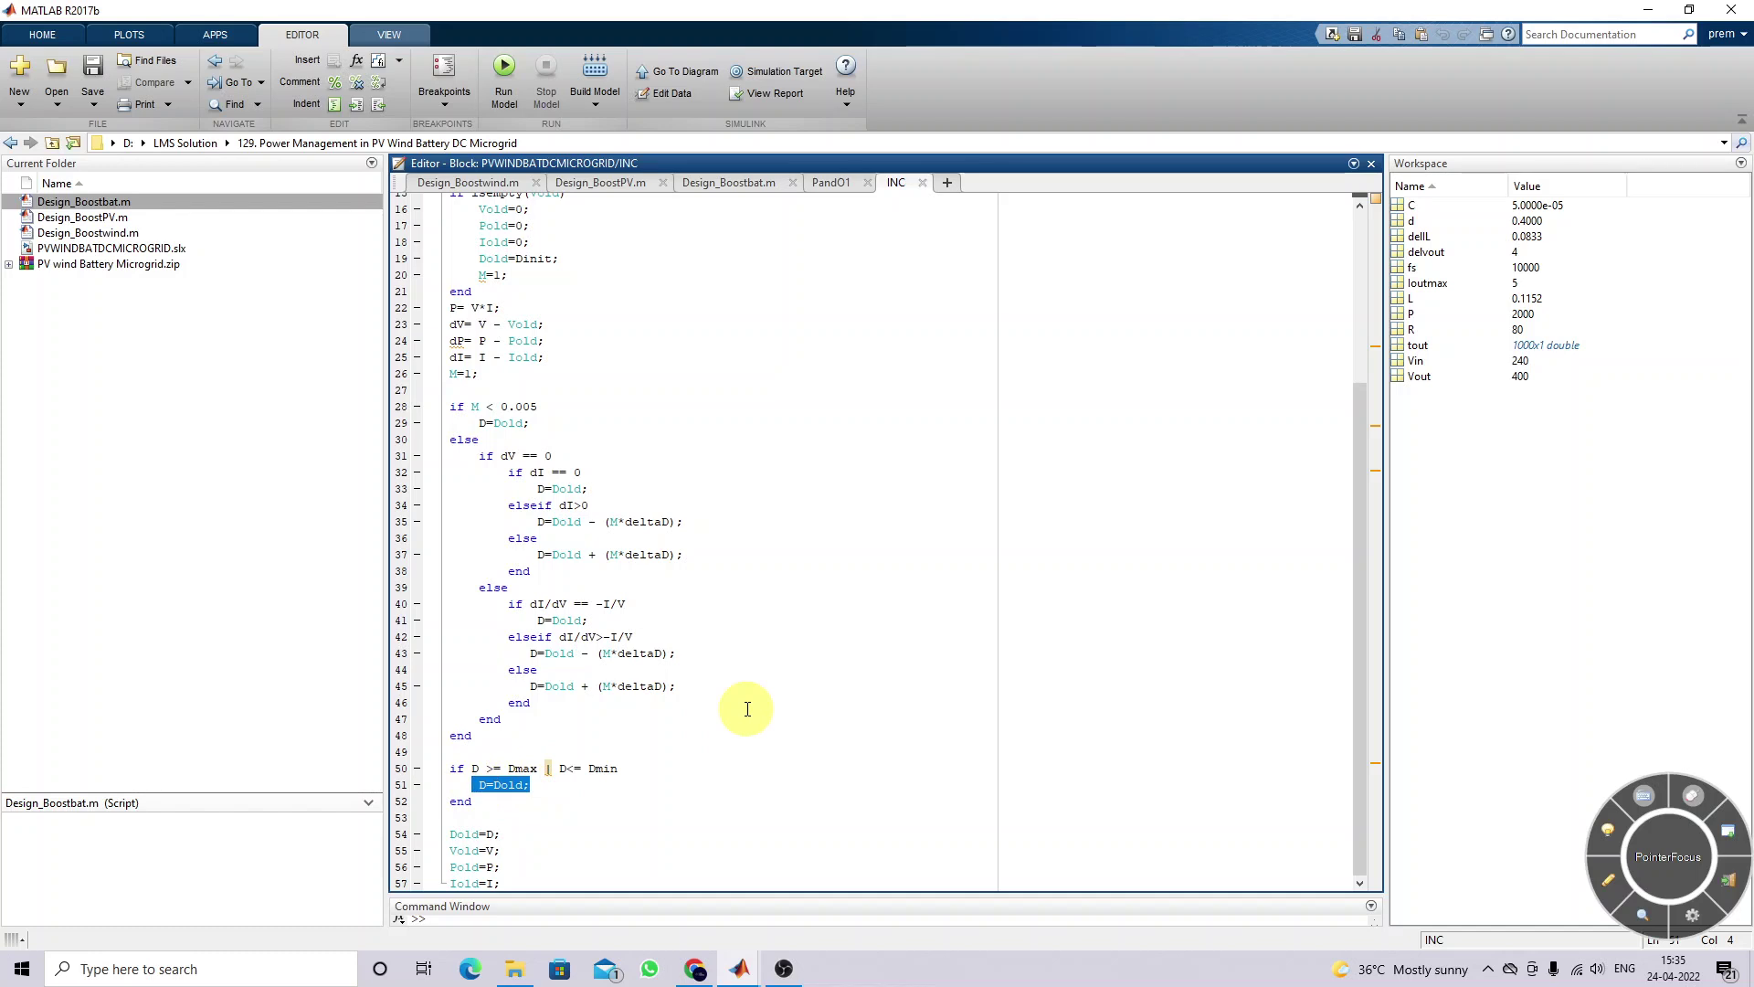
# Highlight INC's closing assignments that store D, V, P and I in Dold, Vold, Pold and Iold
pyautogui.click(452, 834)
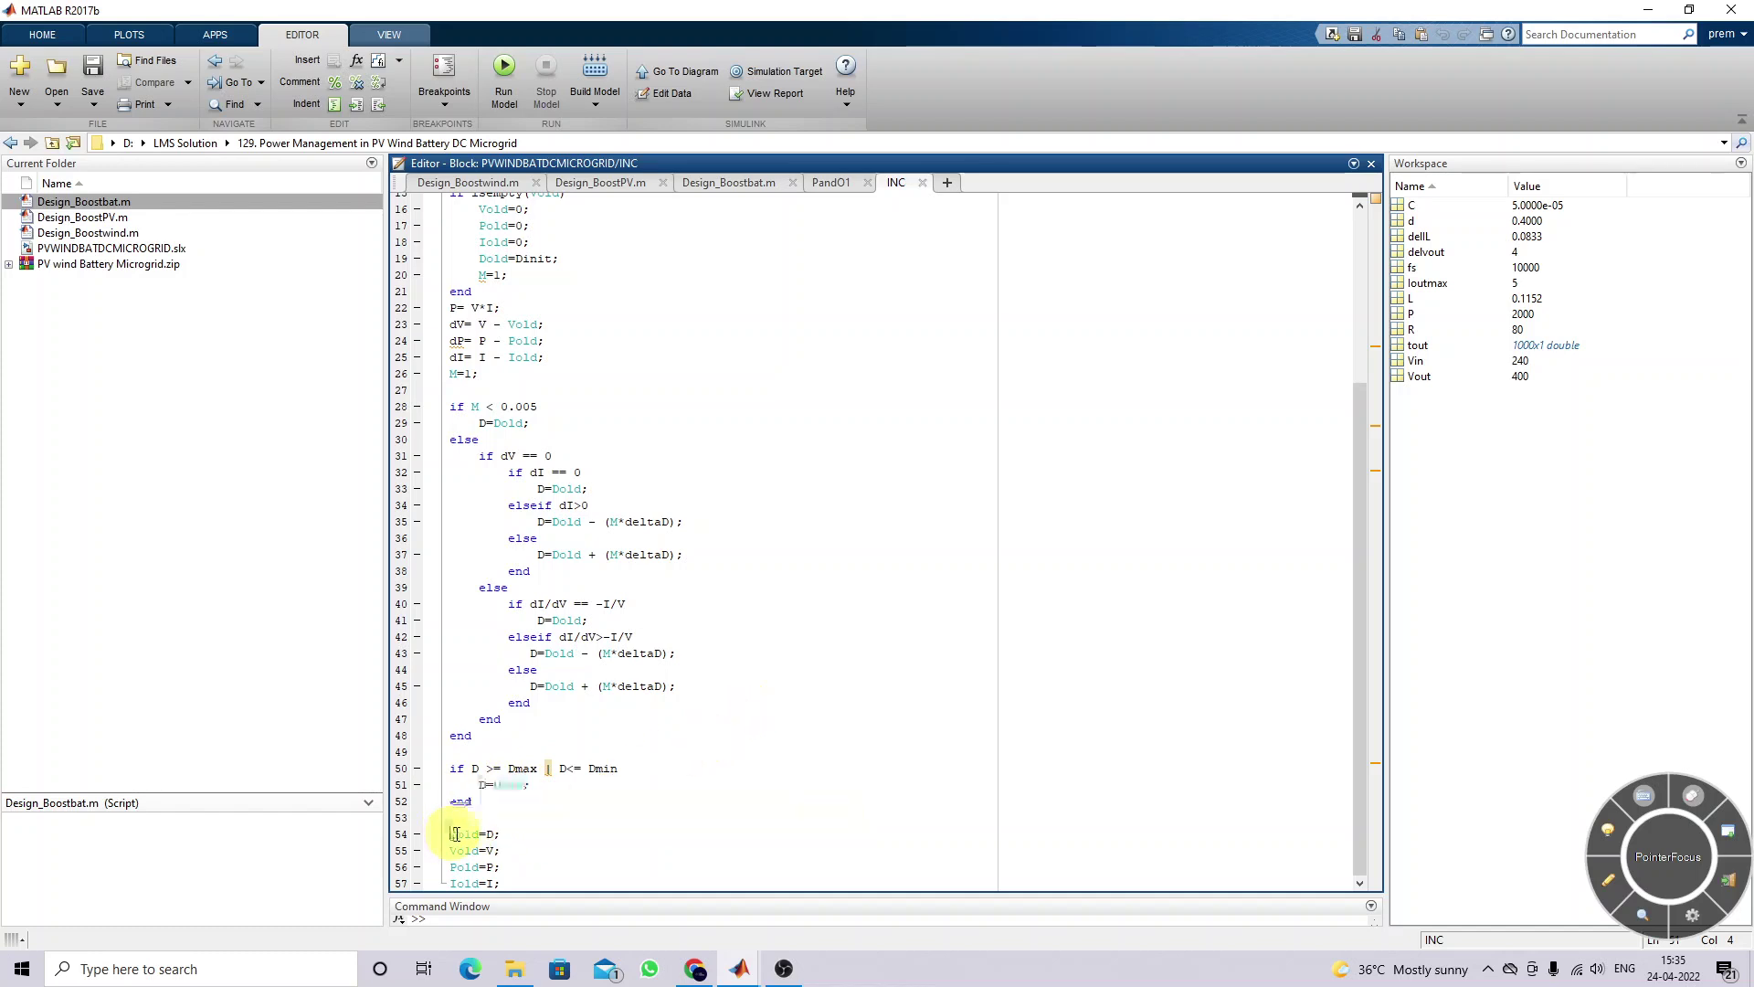
pyautogui.moveTo(452, 834); pyautogui.dragTo(500, 884)
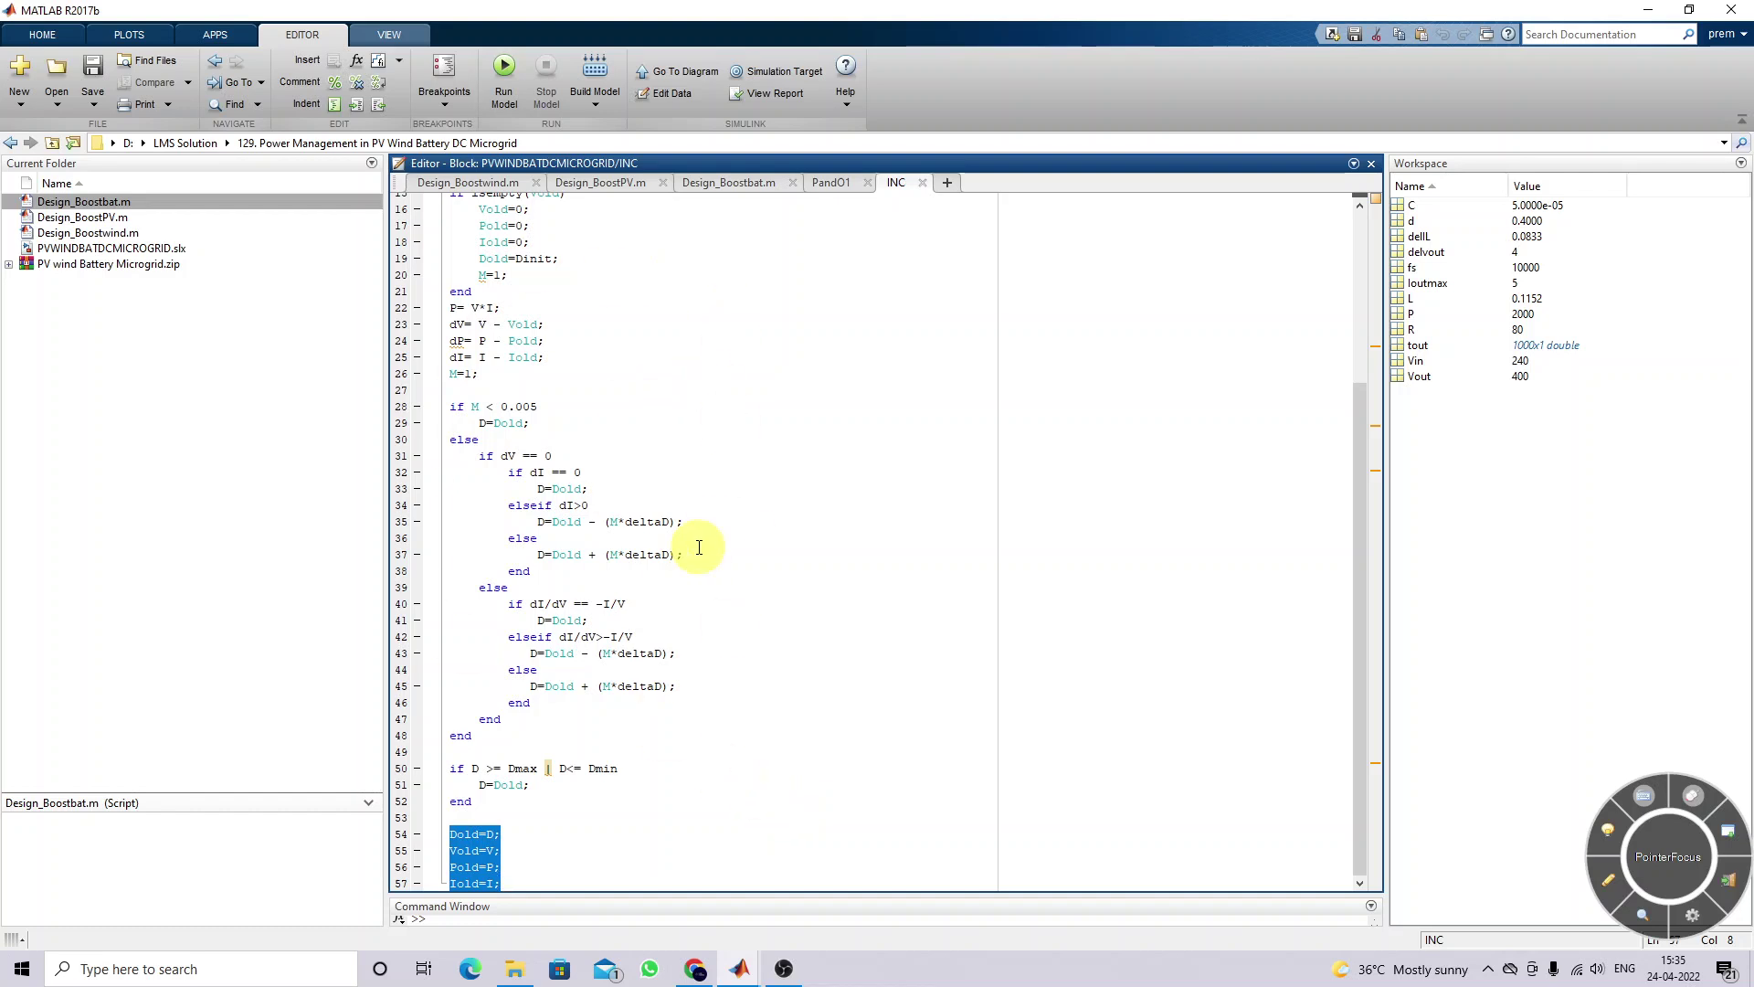
# Return to the PVWINDBATDCMICROGRID model and examine the bidirectional DC/DC converter, pointing out its output capacitor and battery
pyautogui.click(740, 969)
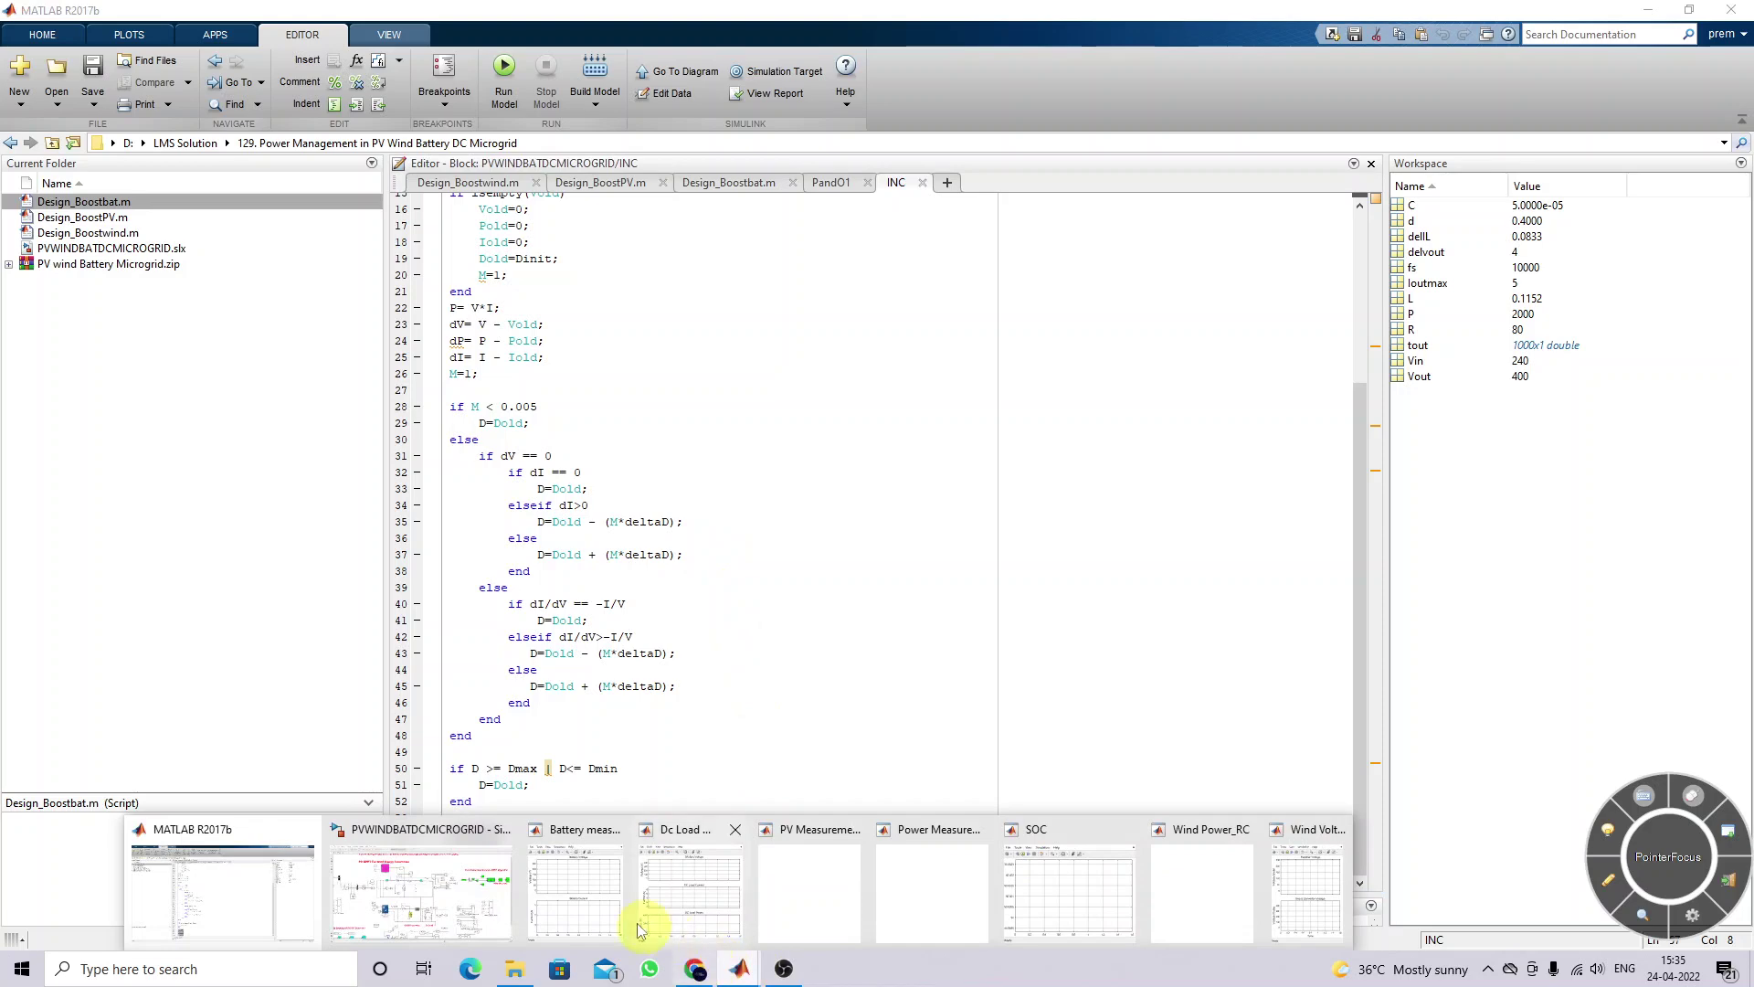
pyautogui.click(464, 886)
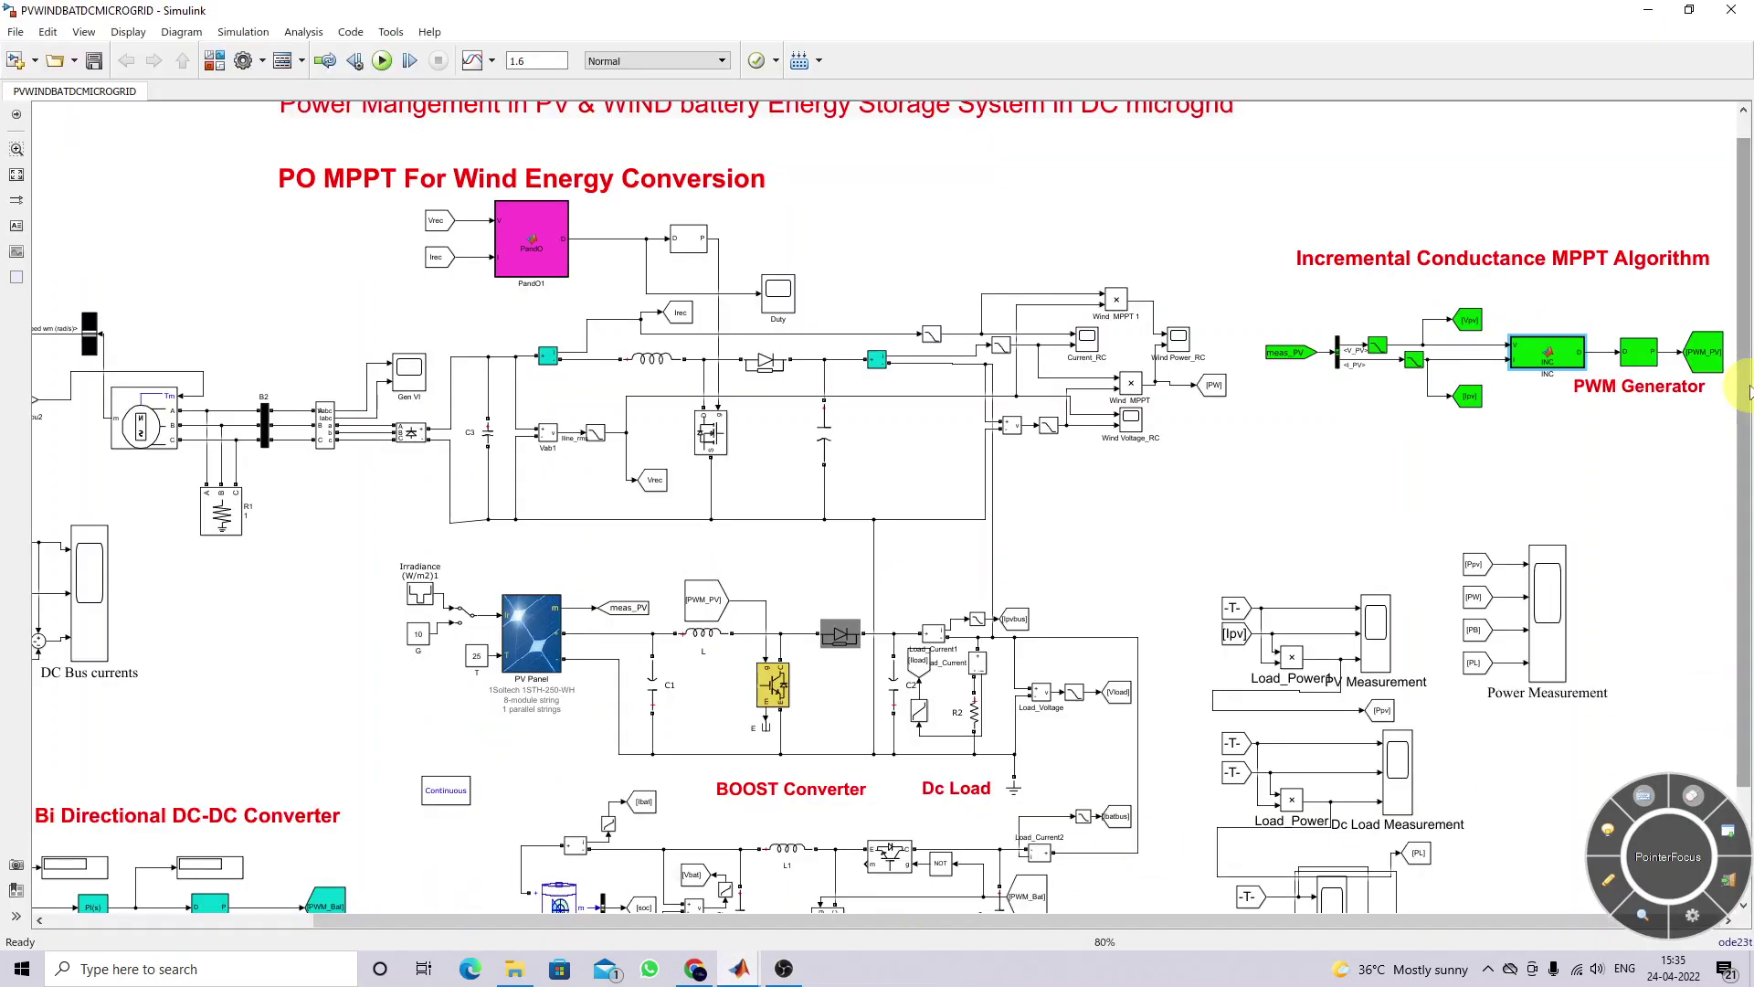
pyautogui.scroll(-3, 1748, 391)
pyautogui.moveTo(495, 918); pyautogui.dragTo(128, 927)
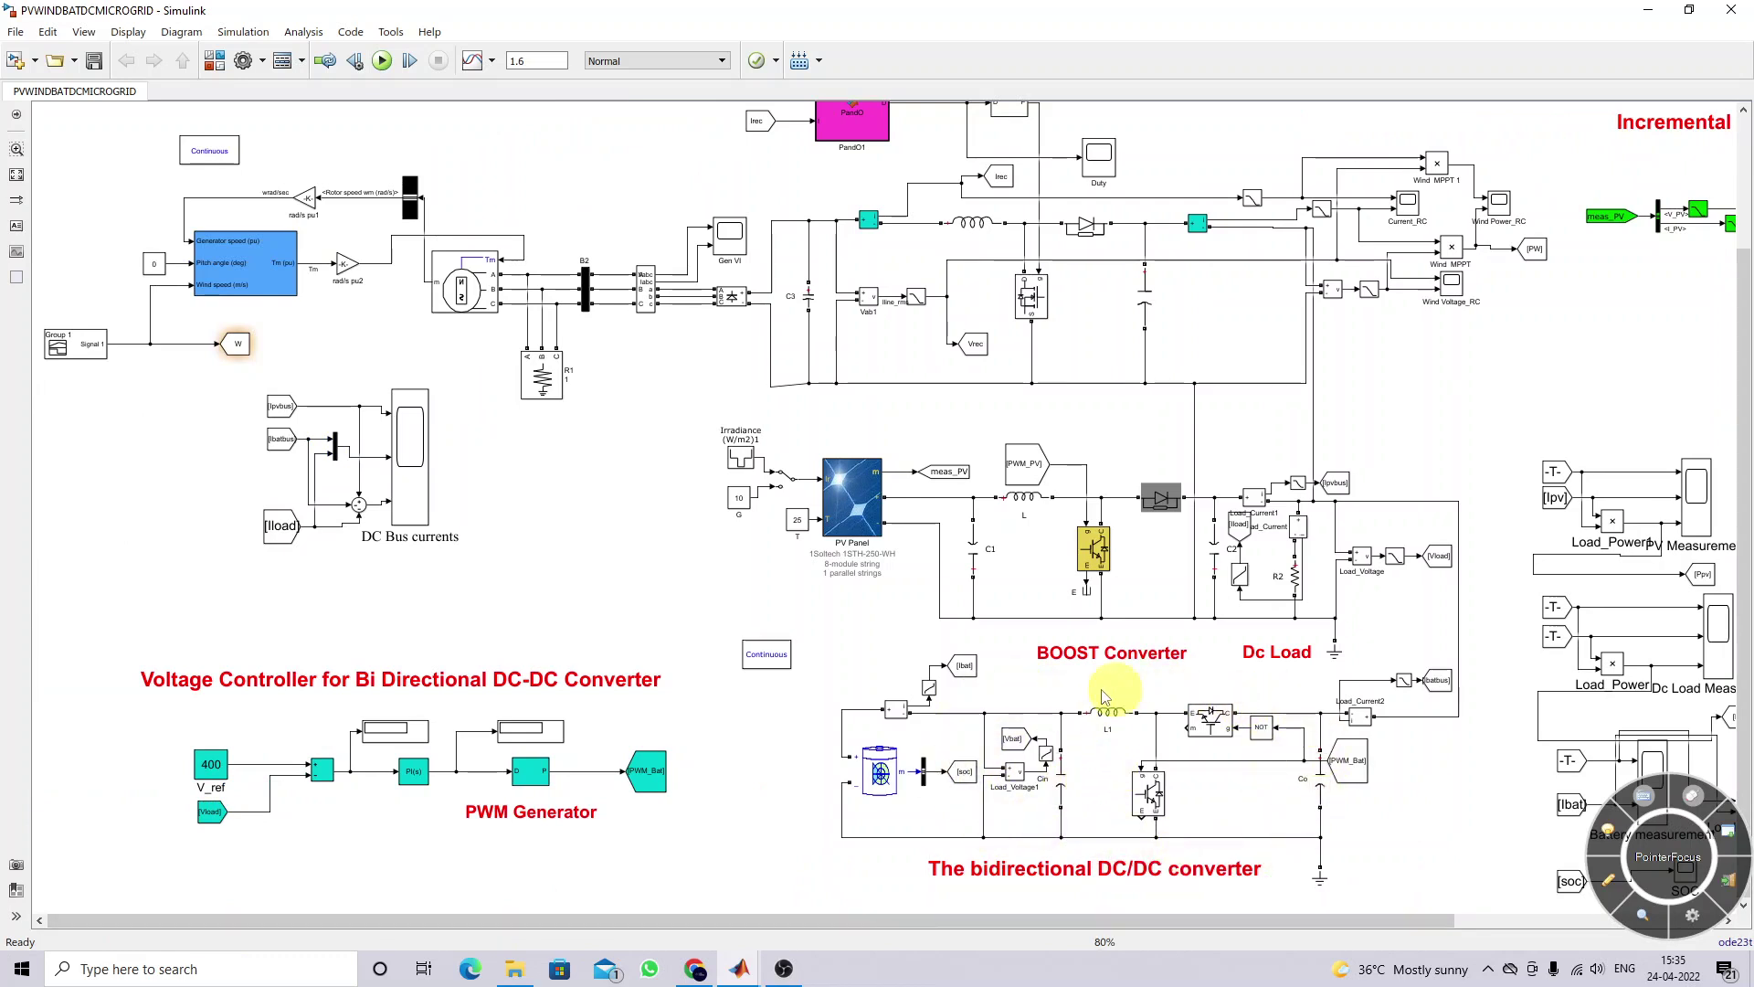
pyautogui.click(1320, 772)
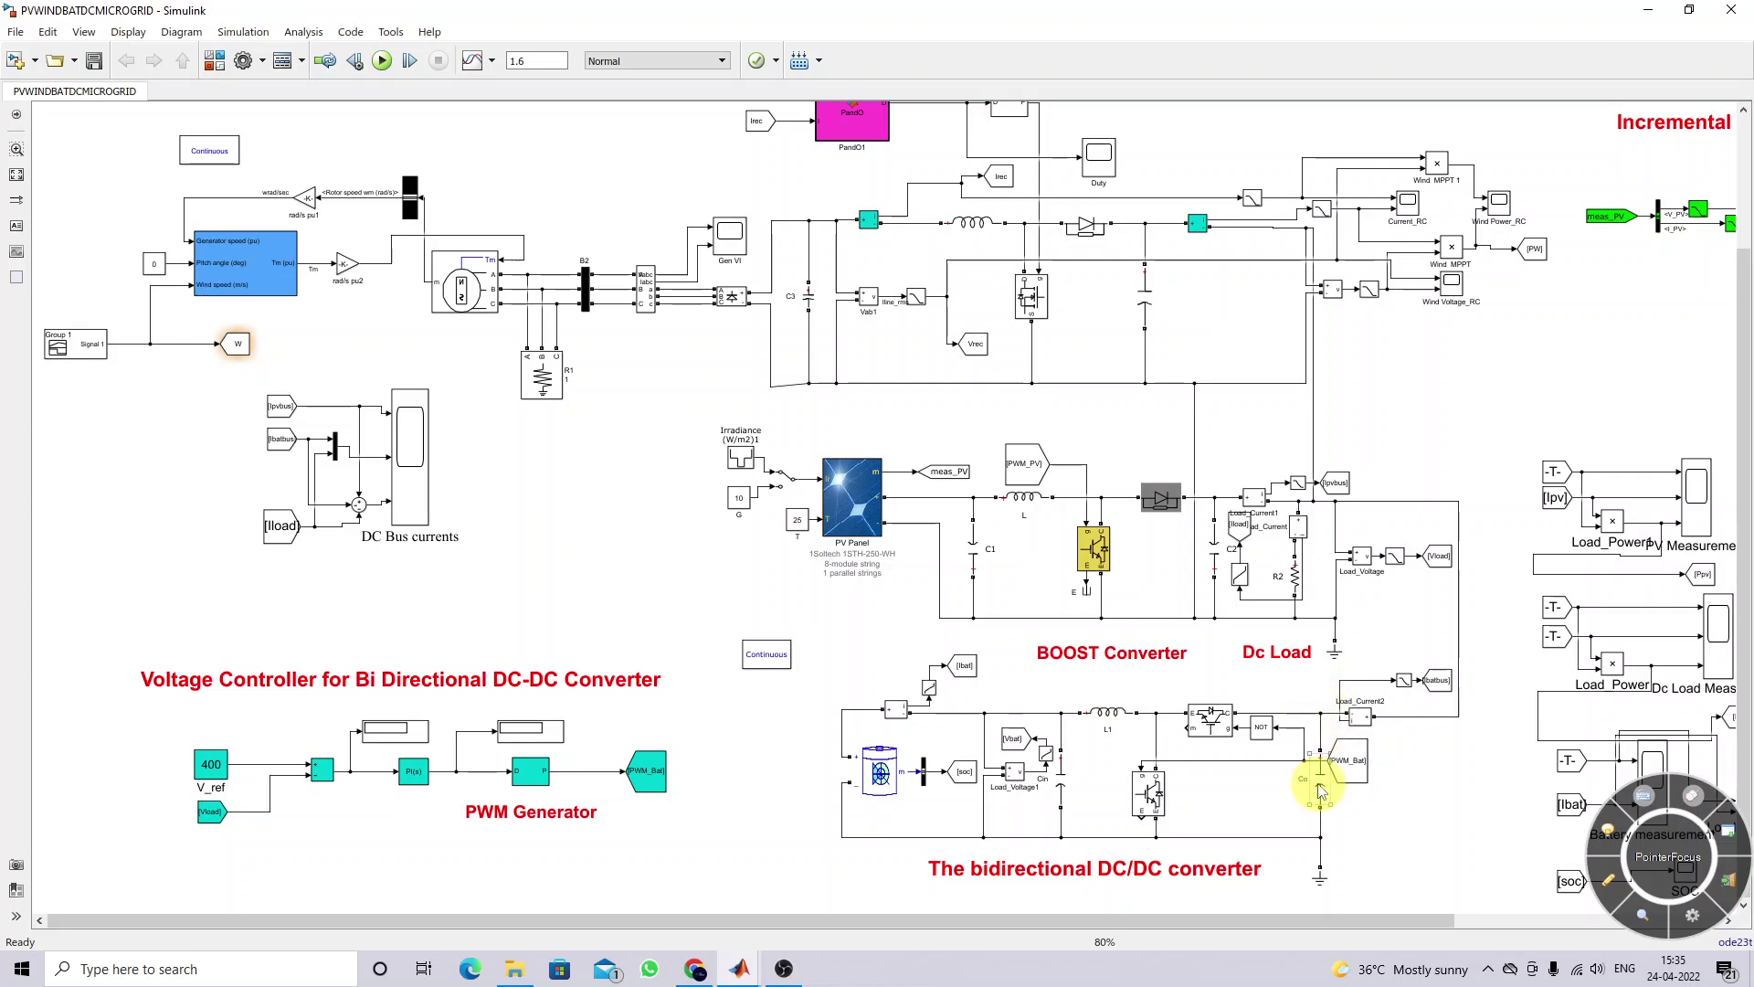
pyautogui.click(766, 782)
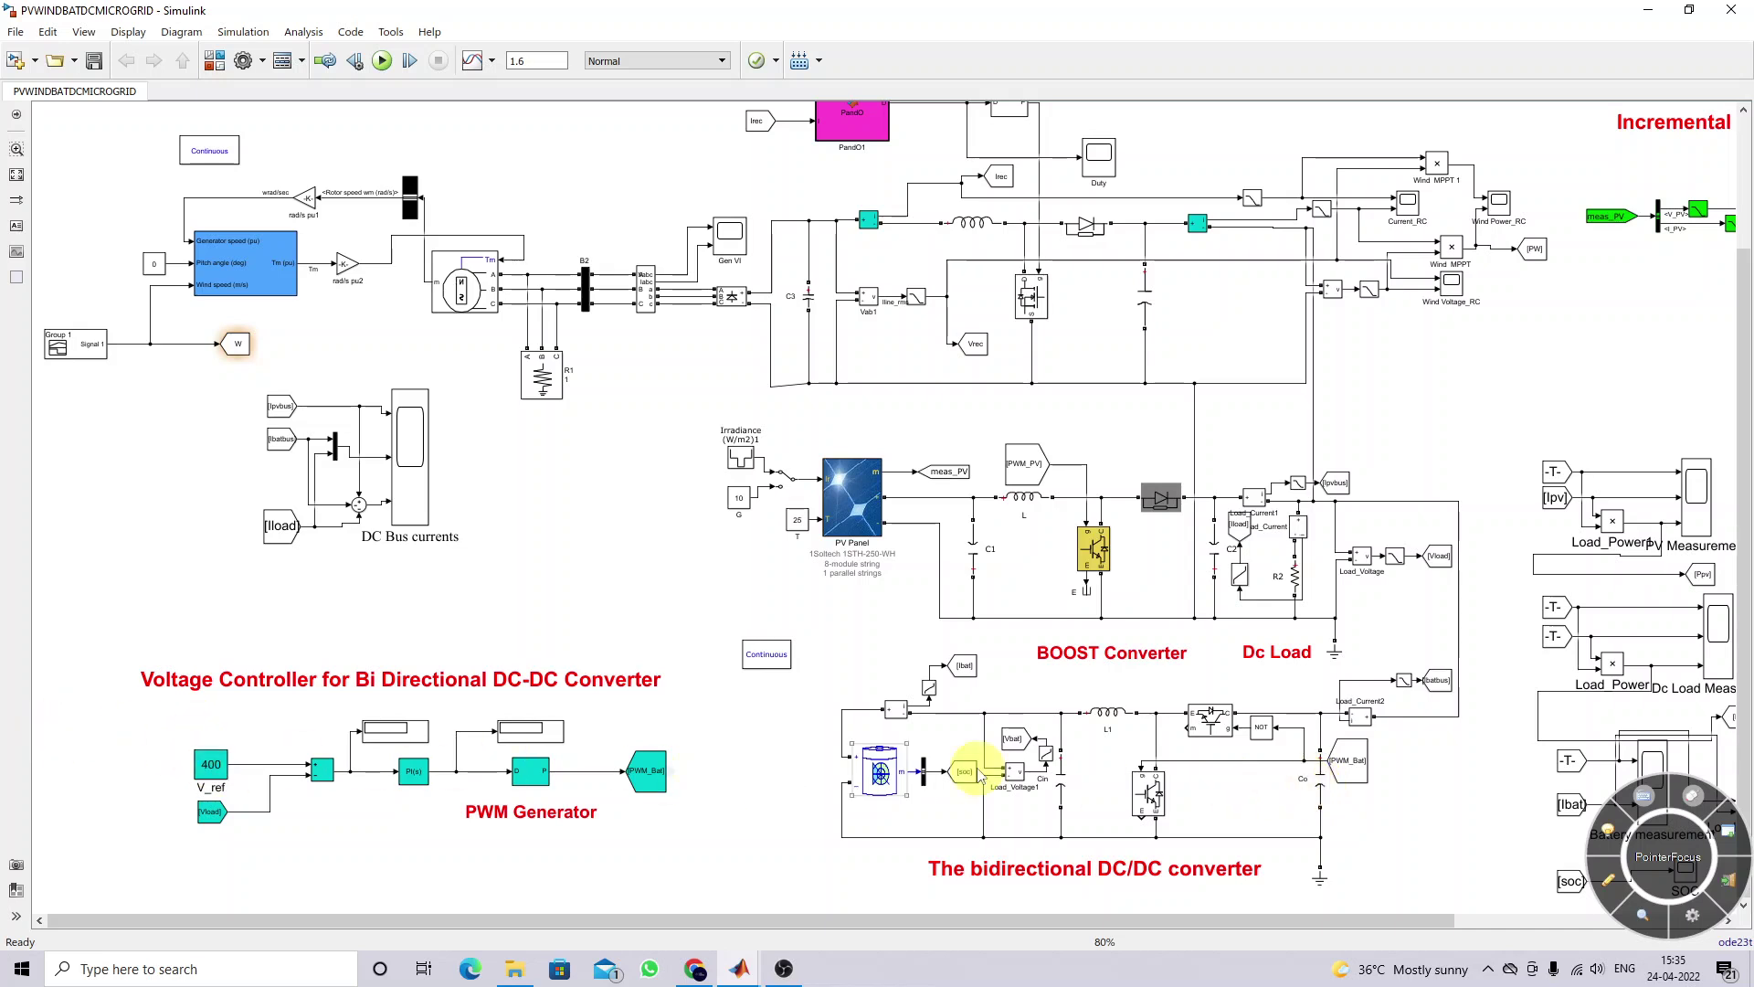
# Trace the bidirectional converter's voltage control from the Vload tag and V_ref block to the PI controller
pyautogui.click(1439, 555)
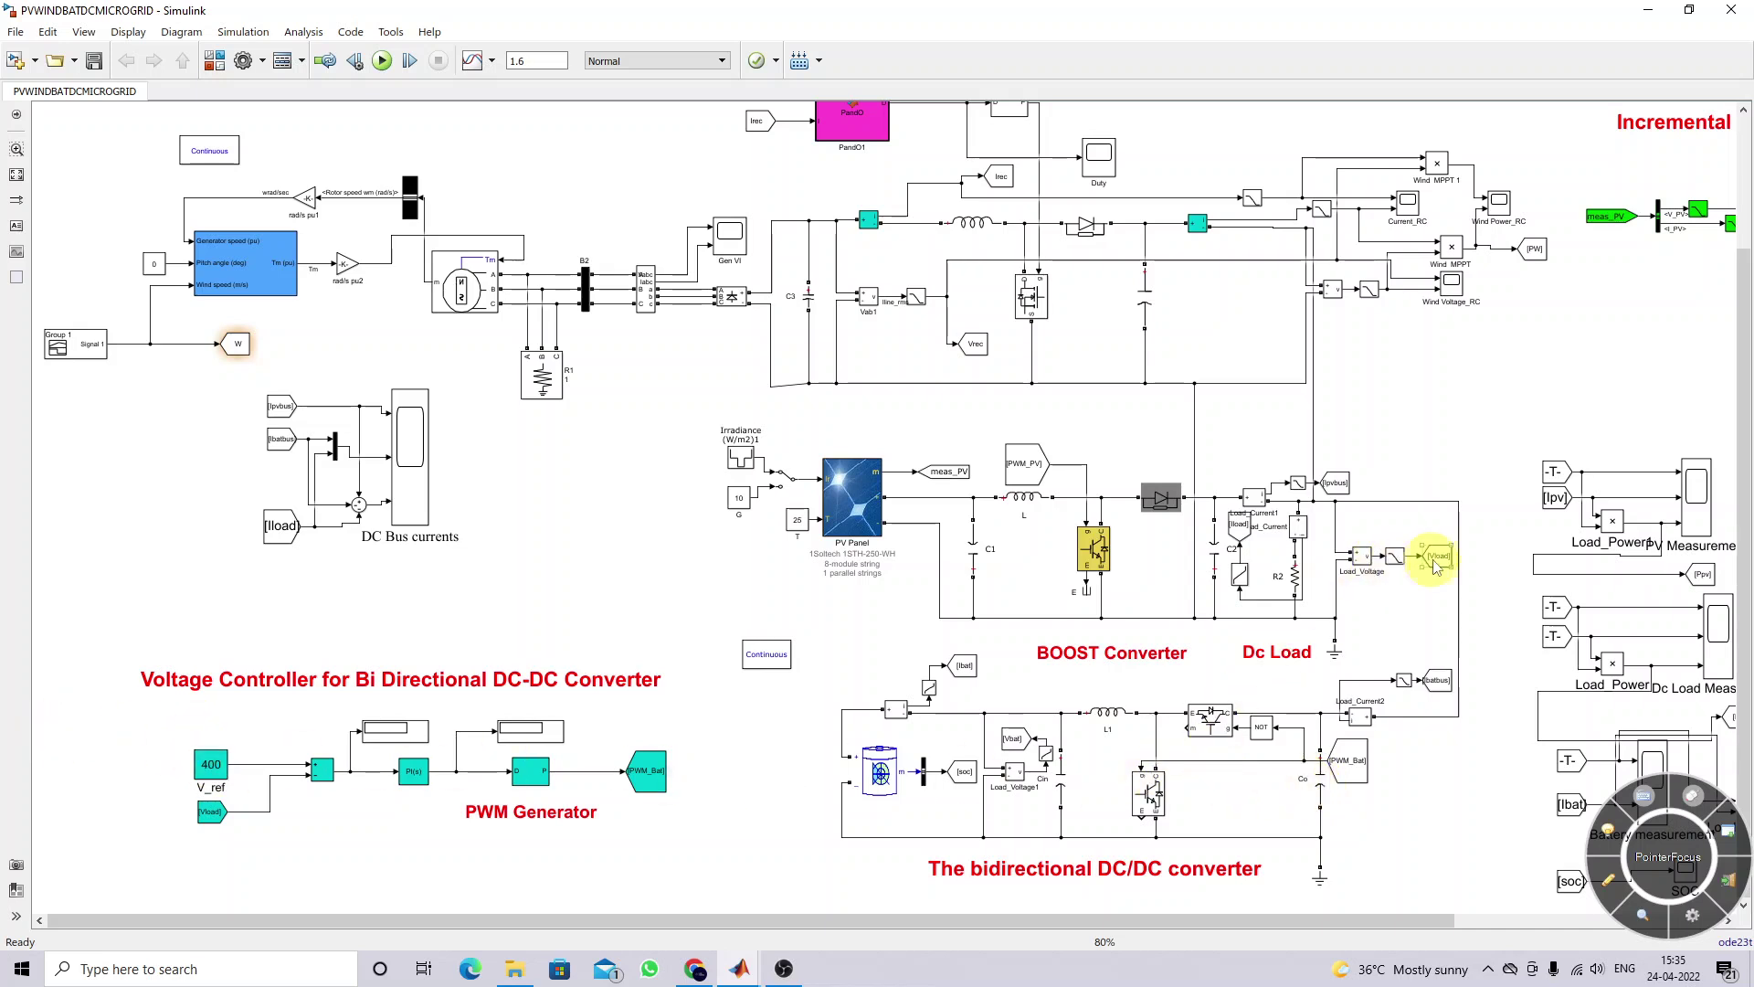
pyautogui.click(212, 775)
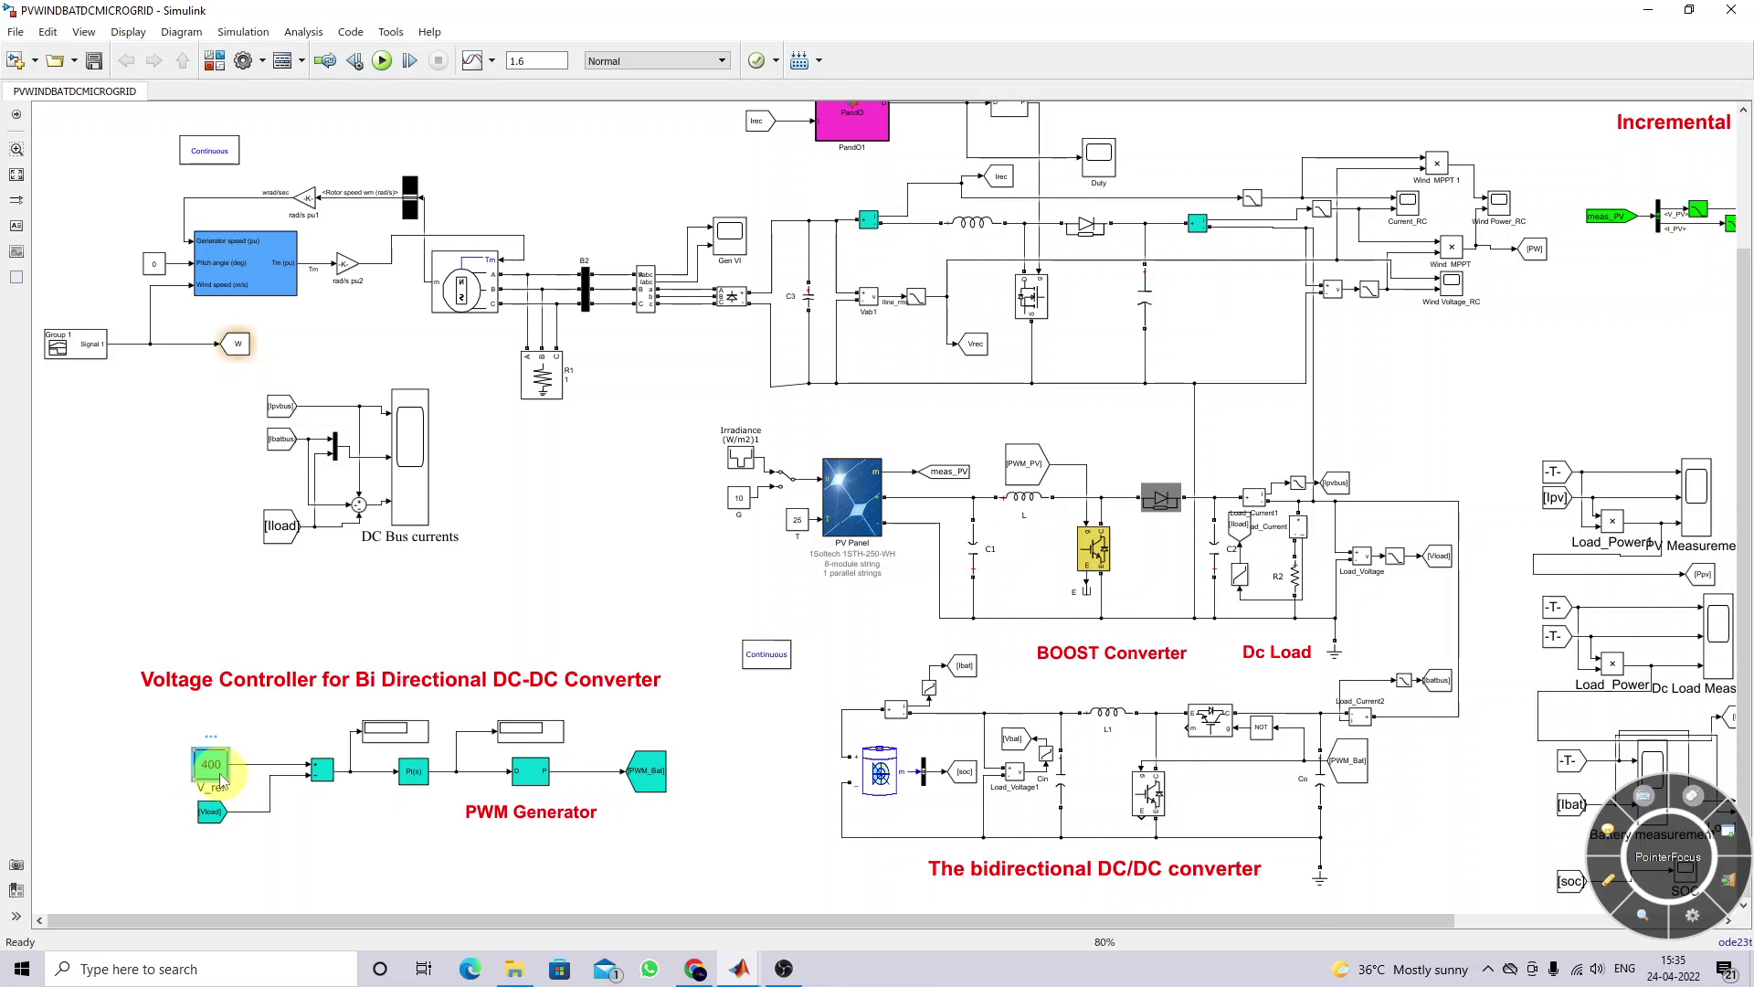
pyautogui.click(411, 774)
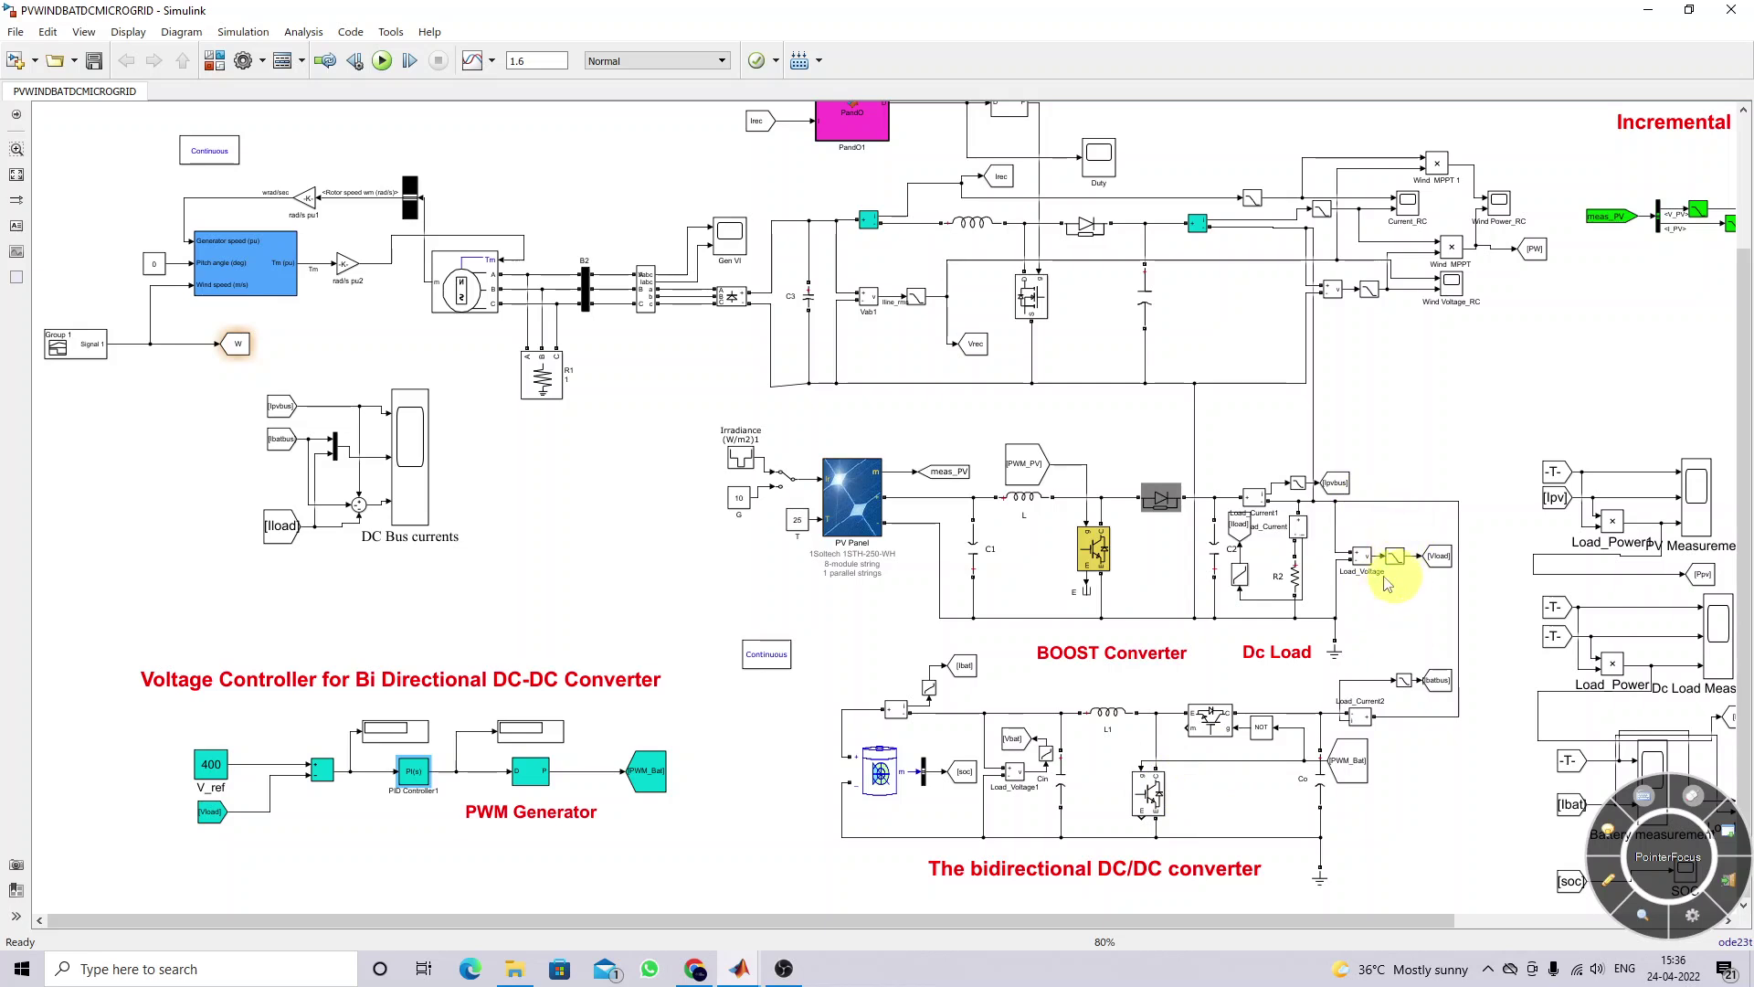
# Fit the whole model in view and point out the P&O duty signal, the INC block and its PWM generator
pyautogui.click(16, 173)
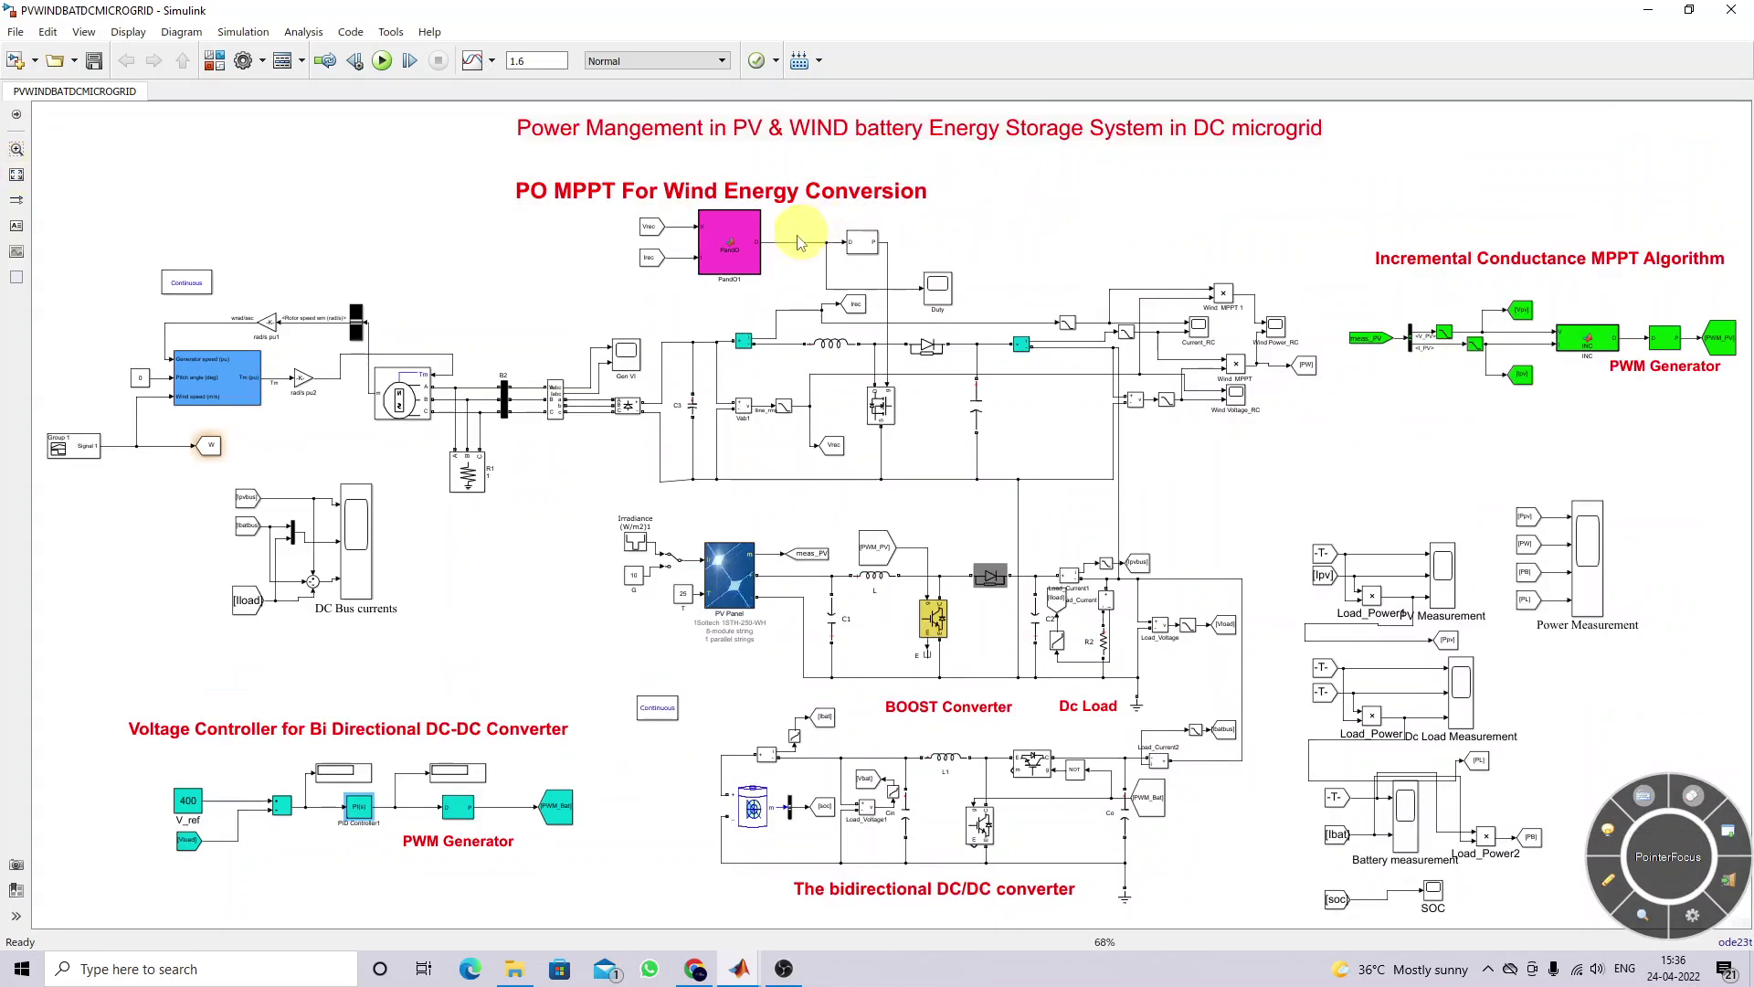
pyautogui.click(793, 242)
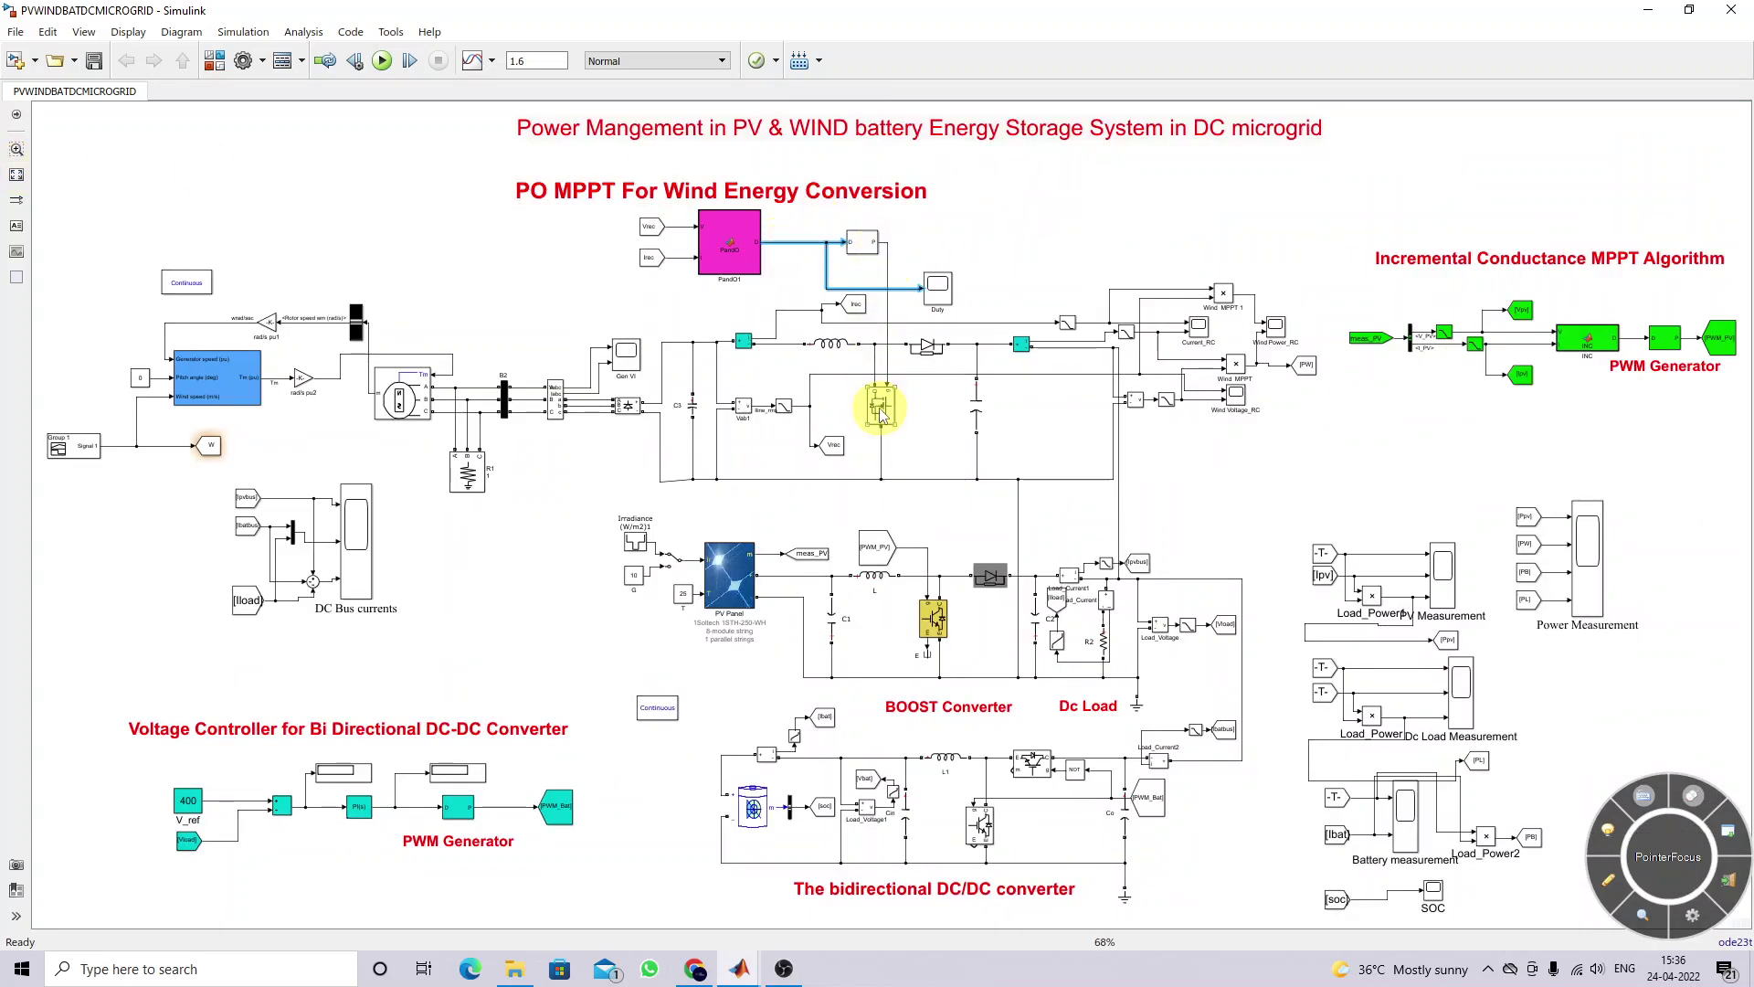
pyautogui.click(1664, 338)
pyautogui.click(1614, 347)
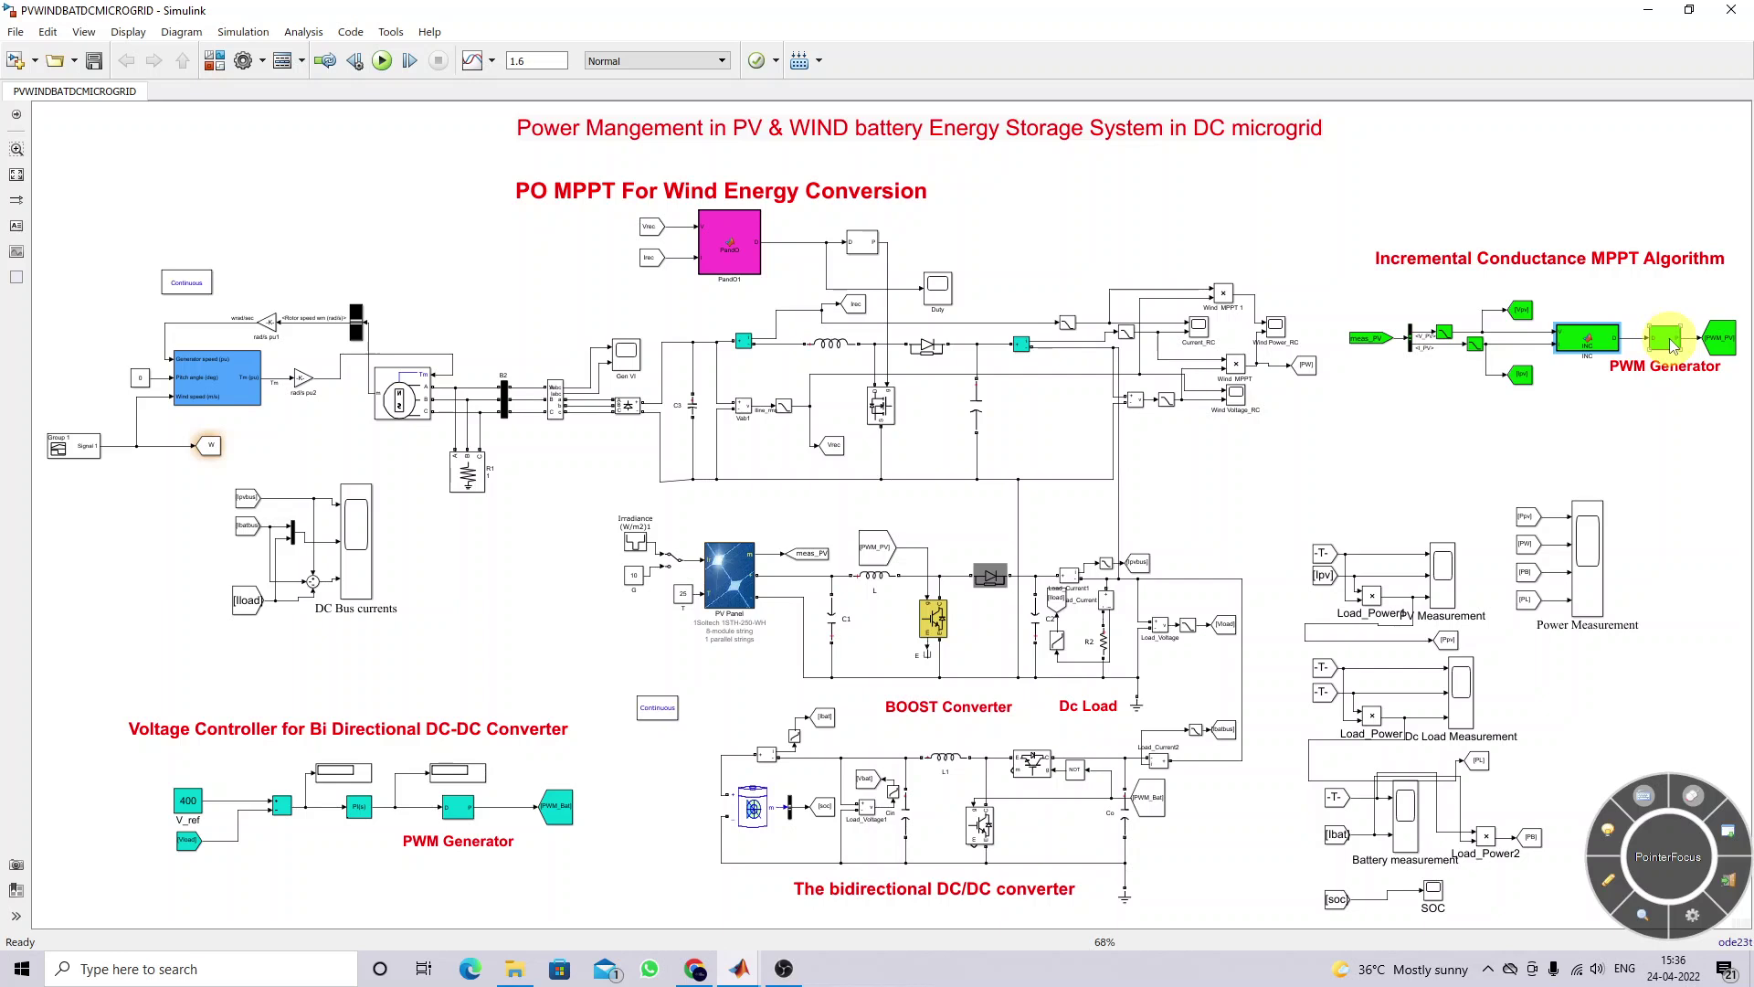
pyautogui.click(1668, 342)
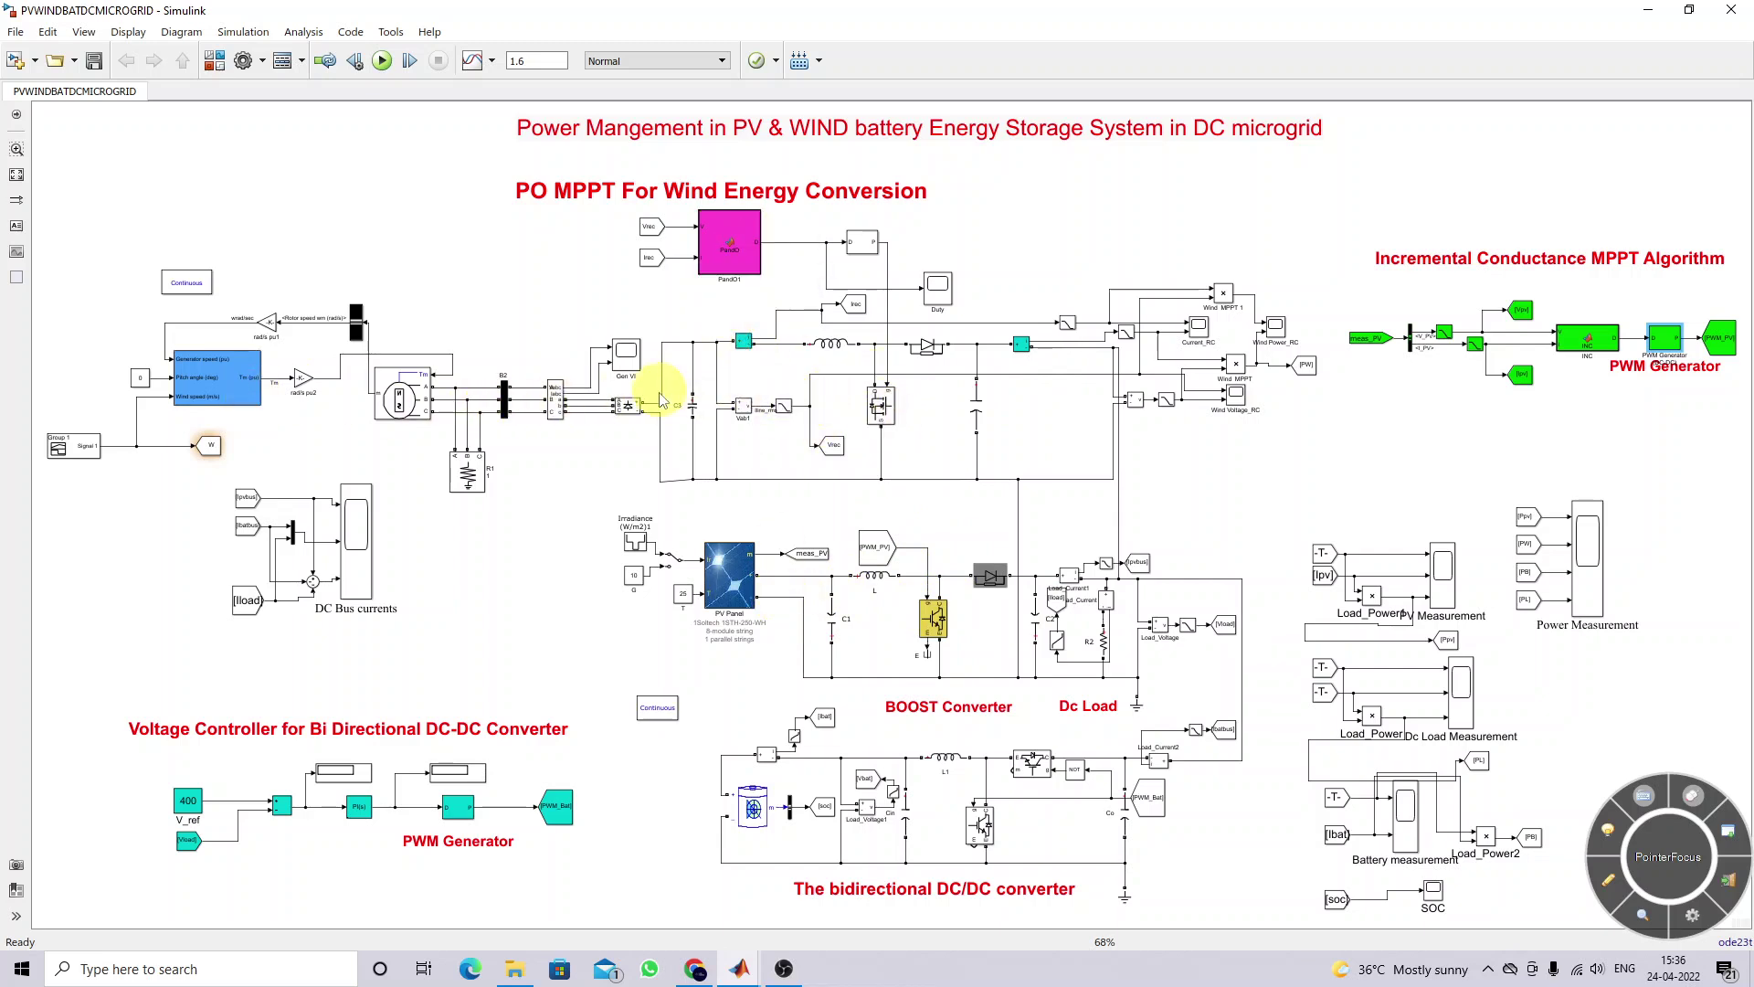
# Bring up the Battery measurement, Dc Load Measurement, PV Measurement, Power Measurement and SOC scopes over the model
pyautogui.click(738, 968)
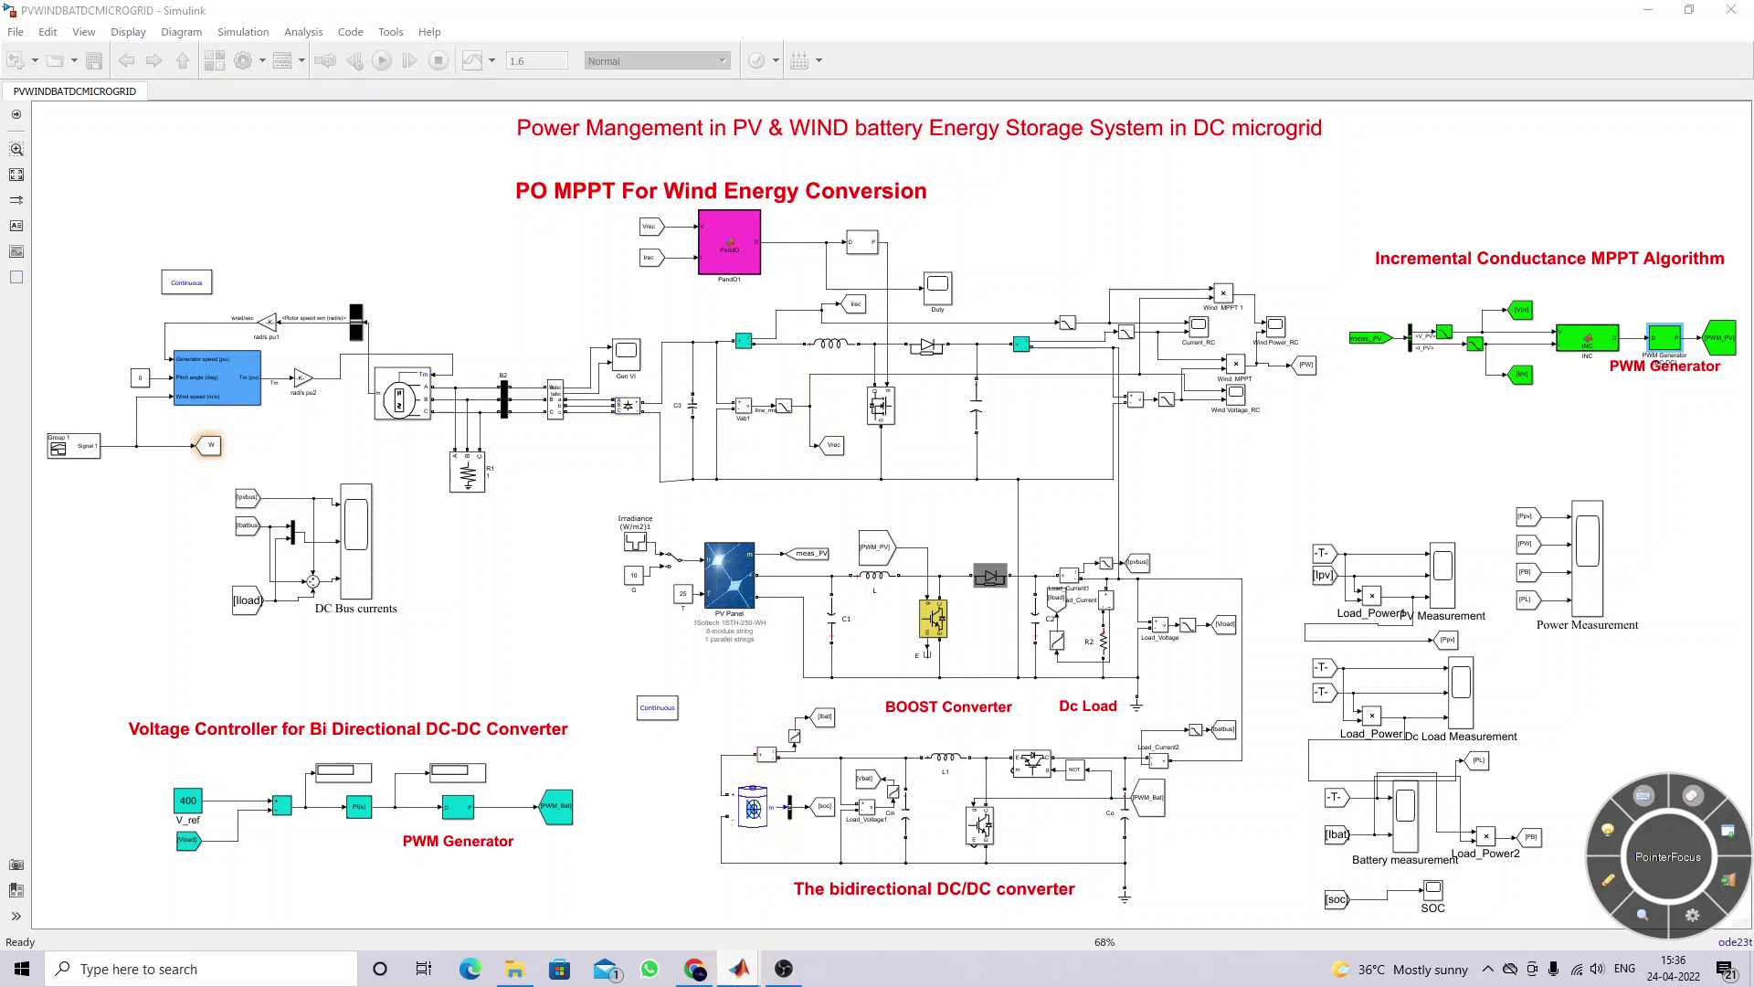
pyautogui.click(585, 881)
pyautogui.click(740, 969)
pyautogui.click(705, 905)
pyautogui.click(740, 968)
pyautogui.click(834, 905)
pyautogui.click(740, 968)
pyautogui.click(932, 890)
pyautogui.click(740, 968)
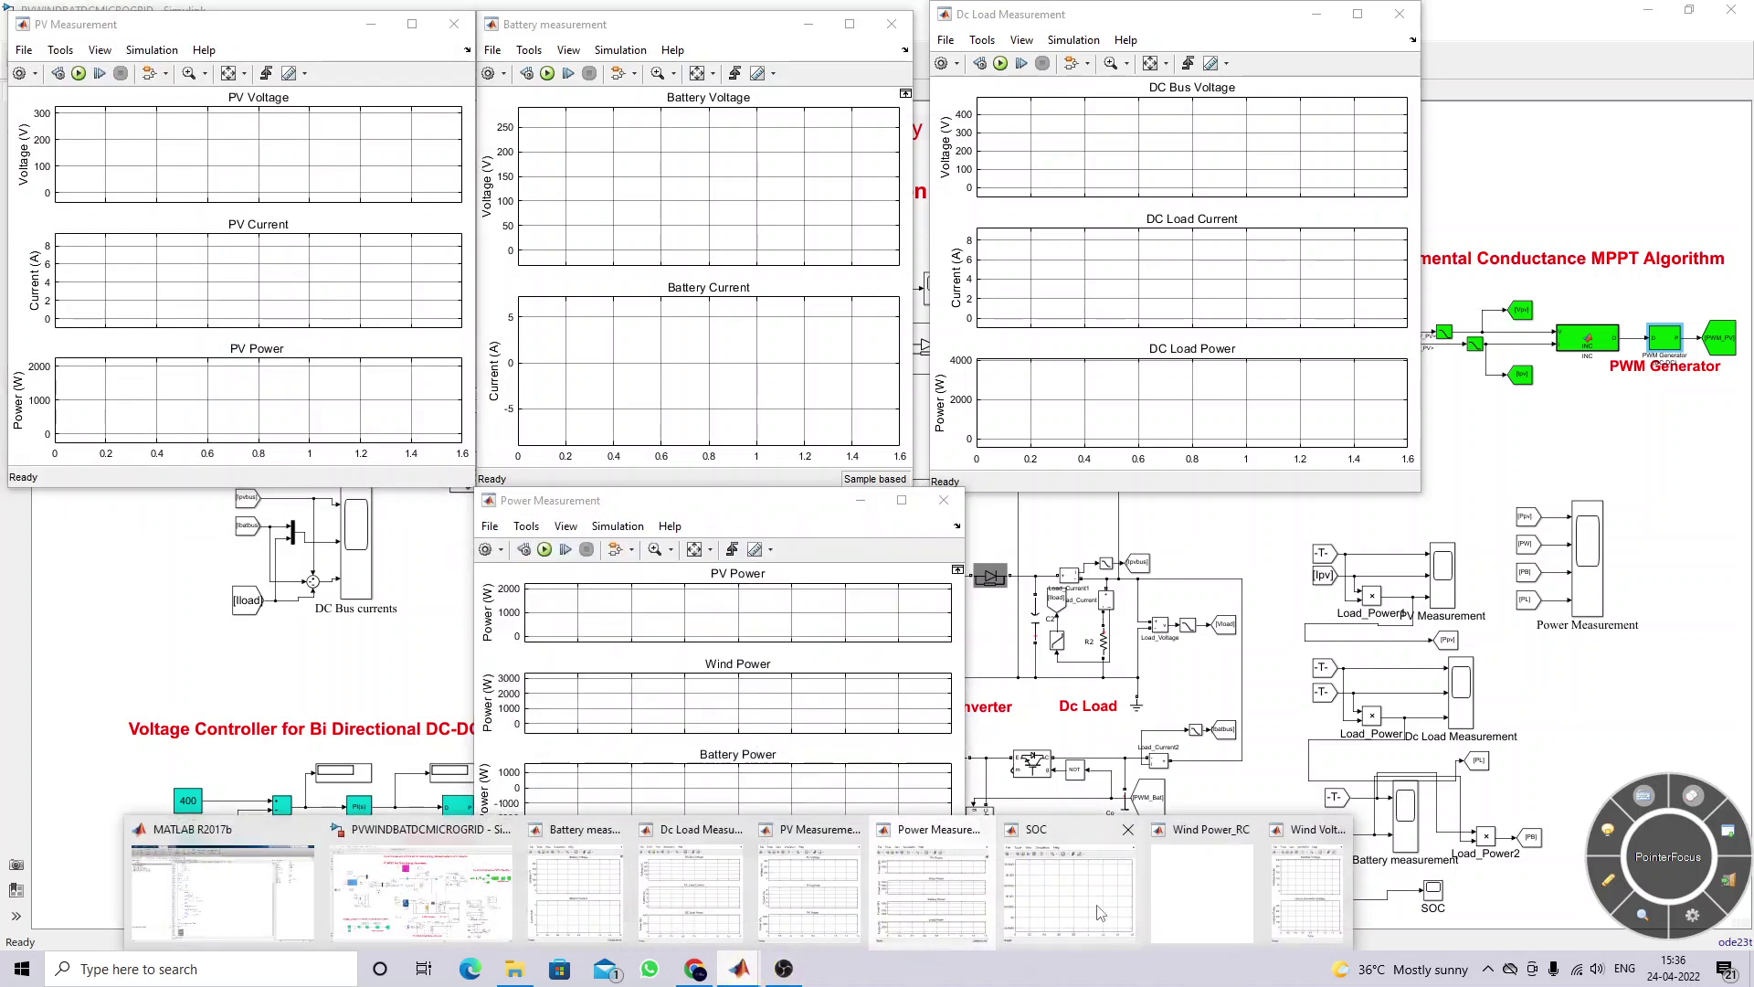
pyautogui.click(1101, 914)
# Arrange the Power Measurement and SOC scopes side by side beneath the other scopes and run the simulation
pyautogui.moveTo(750, 521); pyautogui.dragTo(1270, 534)
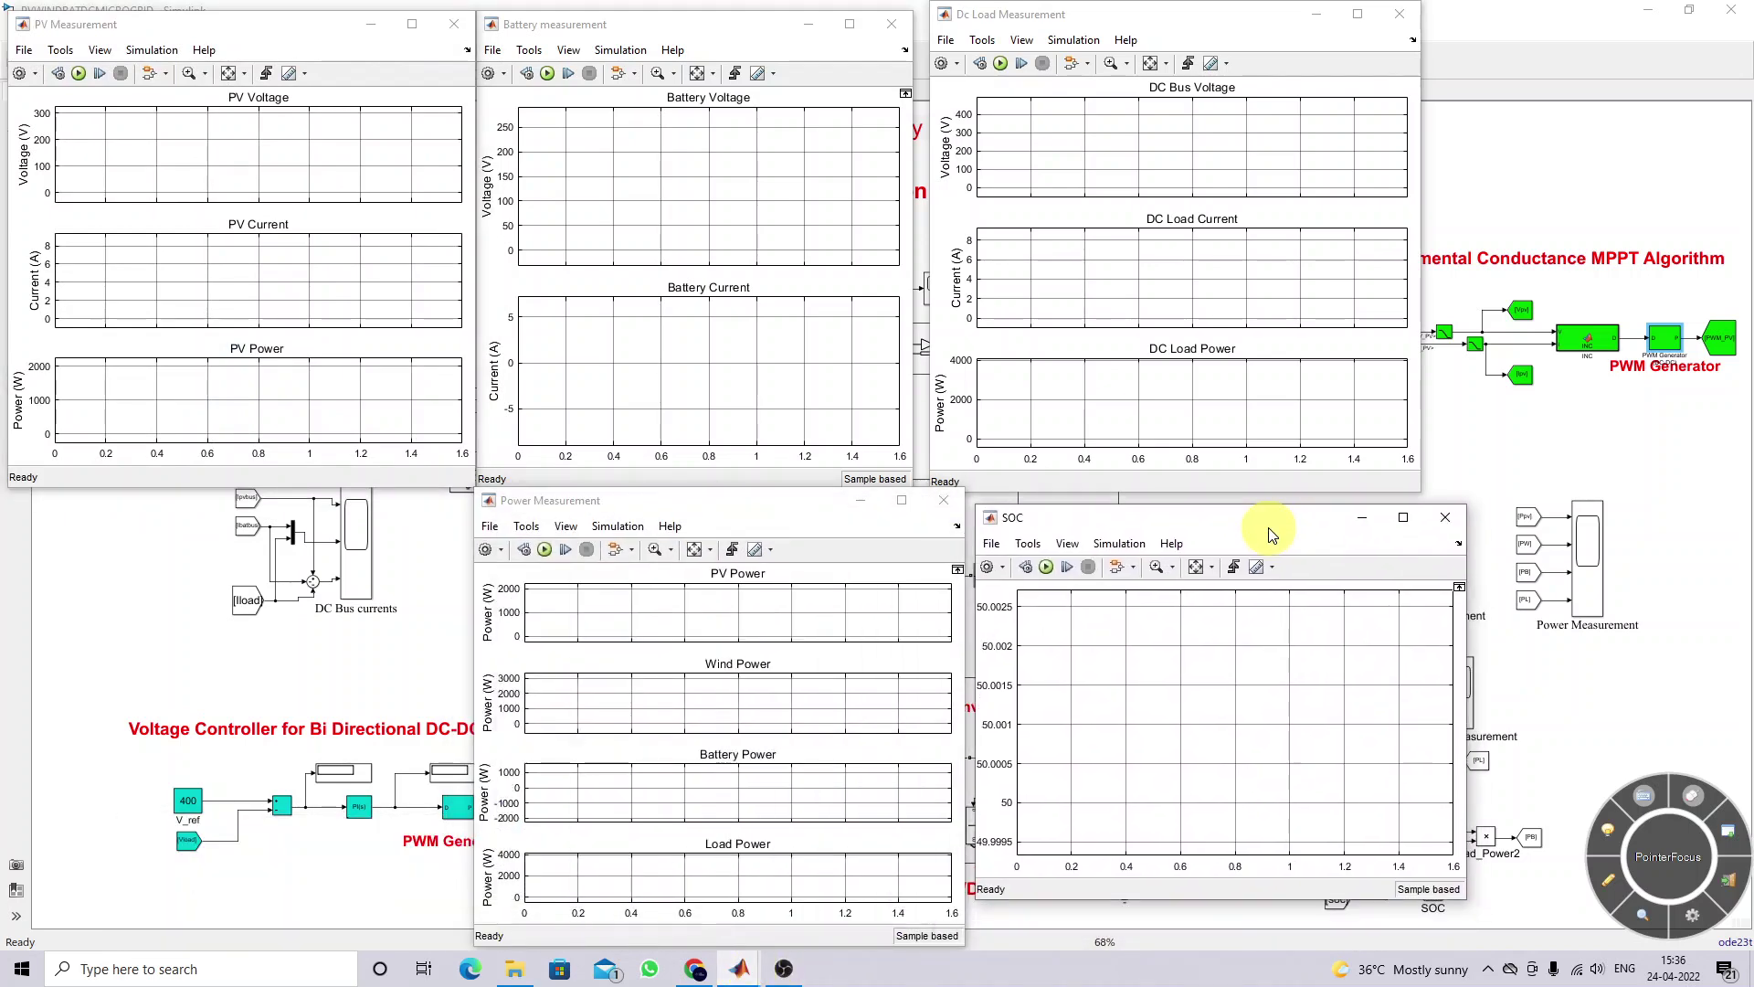
pyautogui.moveTo(813, 509); pyautogui.dragTo(356, 516)
pyautogui.moveTo(1046, 519); pyautogui.dragTo(584, 517)
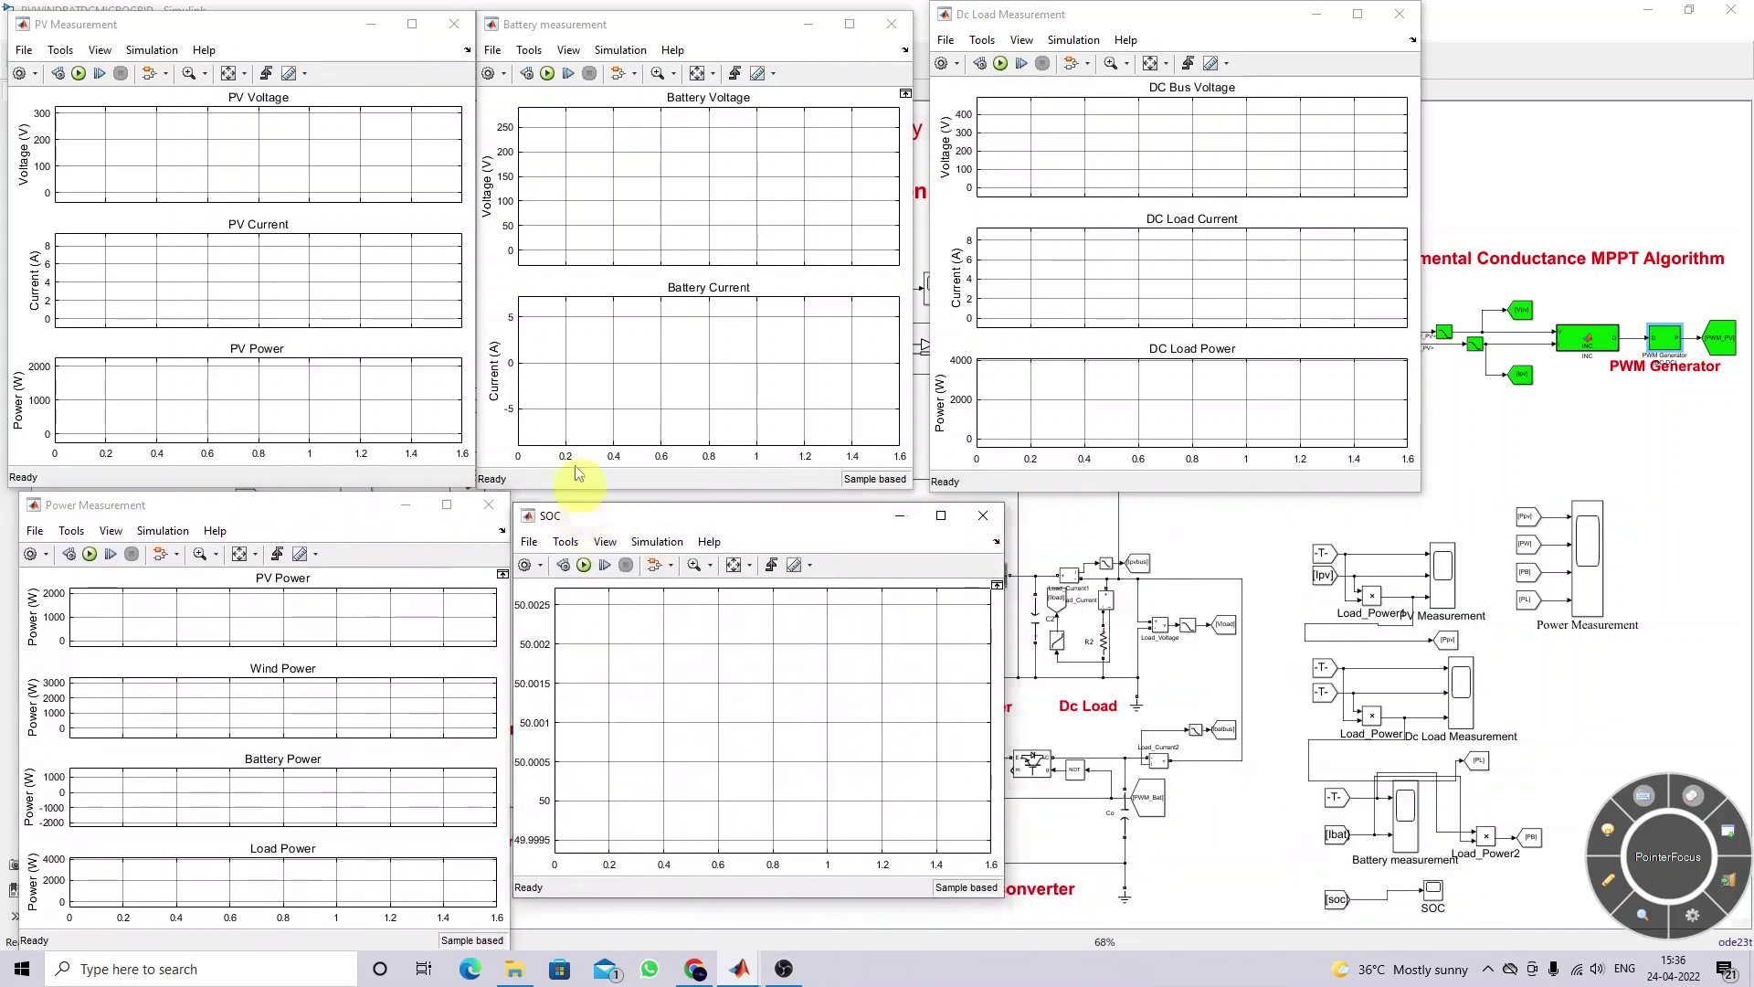
pyautogui.click(548, 73)
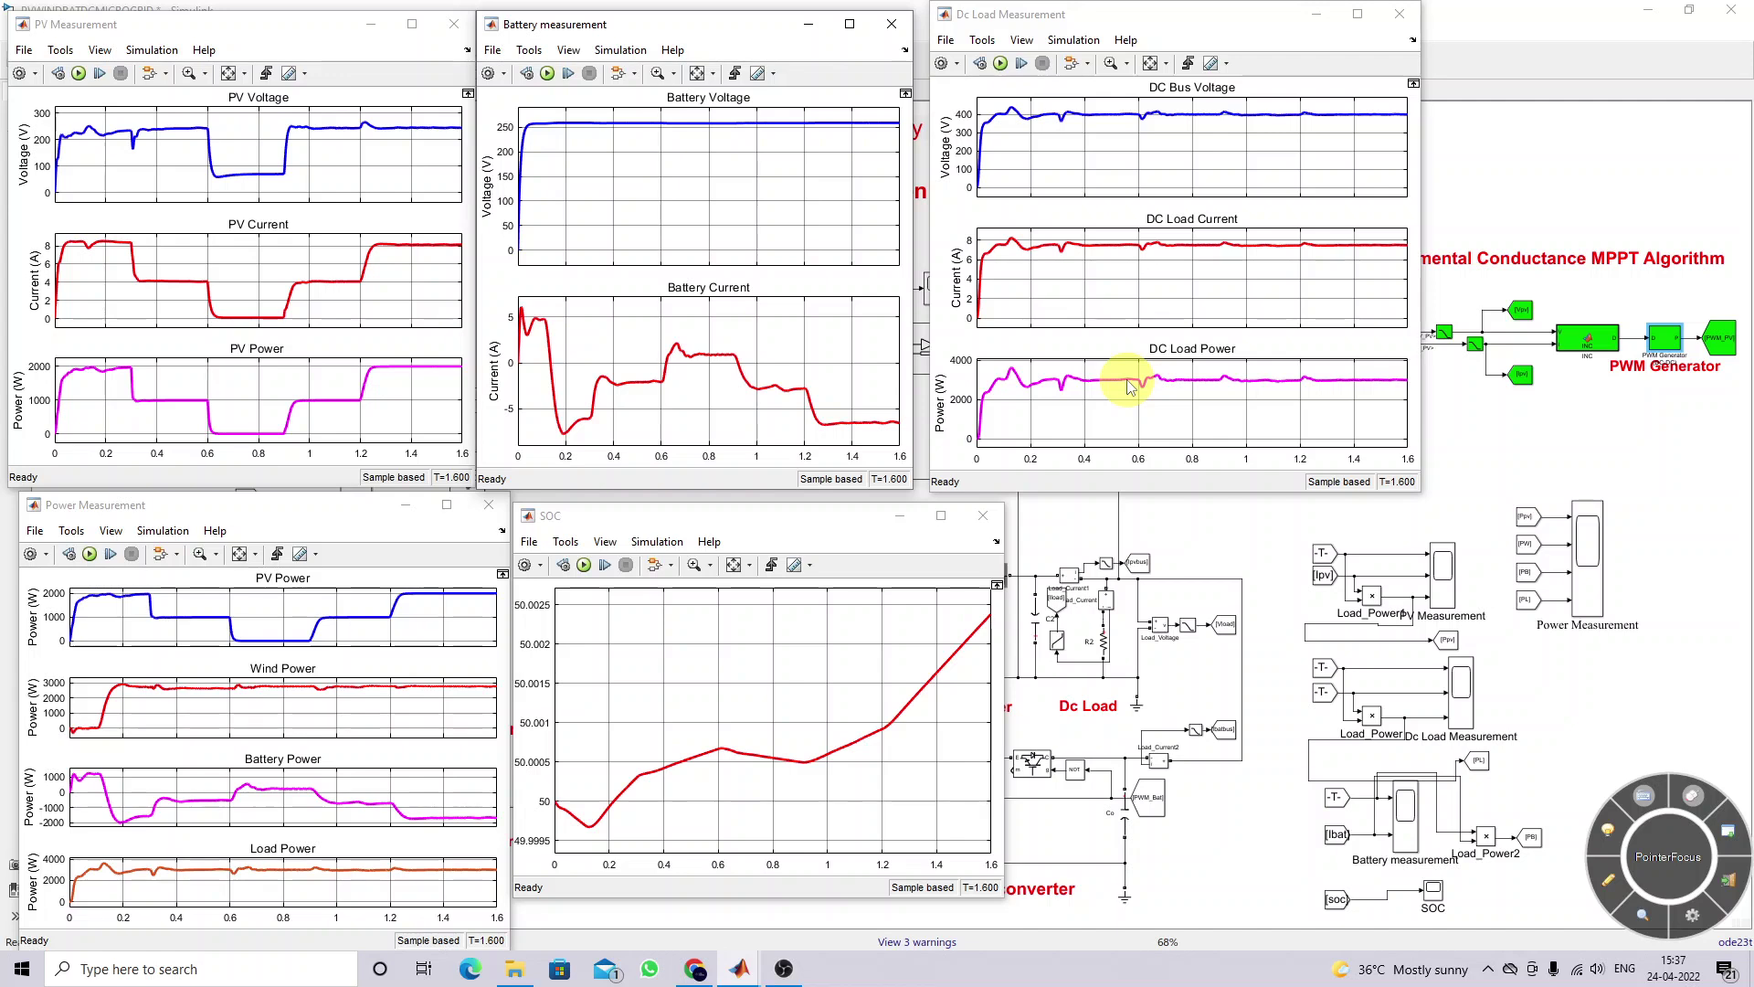
# Show the Wind Power_RC scope and place it beside the SOC scope to review the rectifier and boost converter power
pyautogui.moveTo(745, 970)
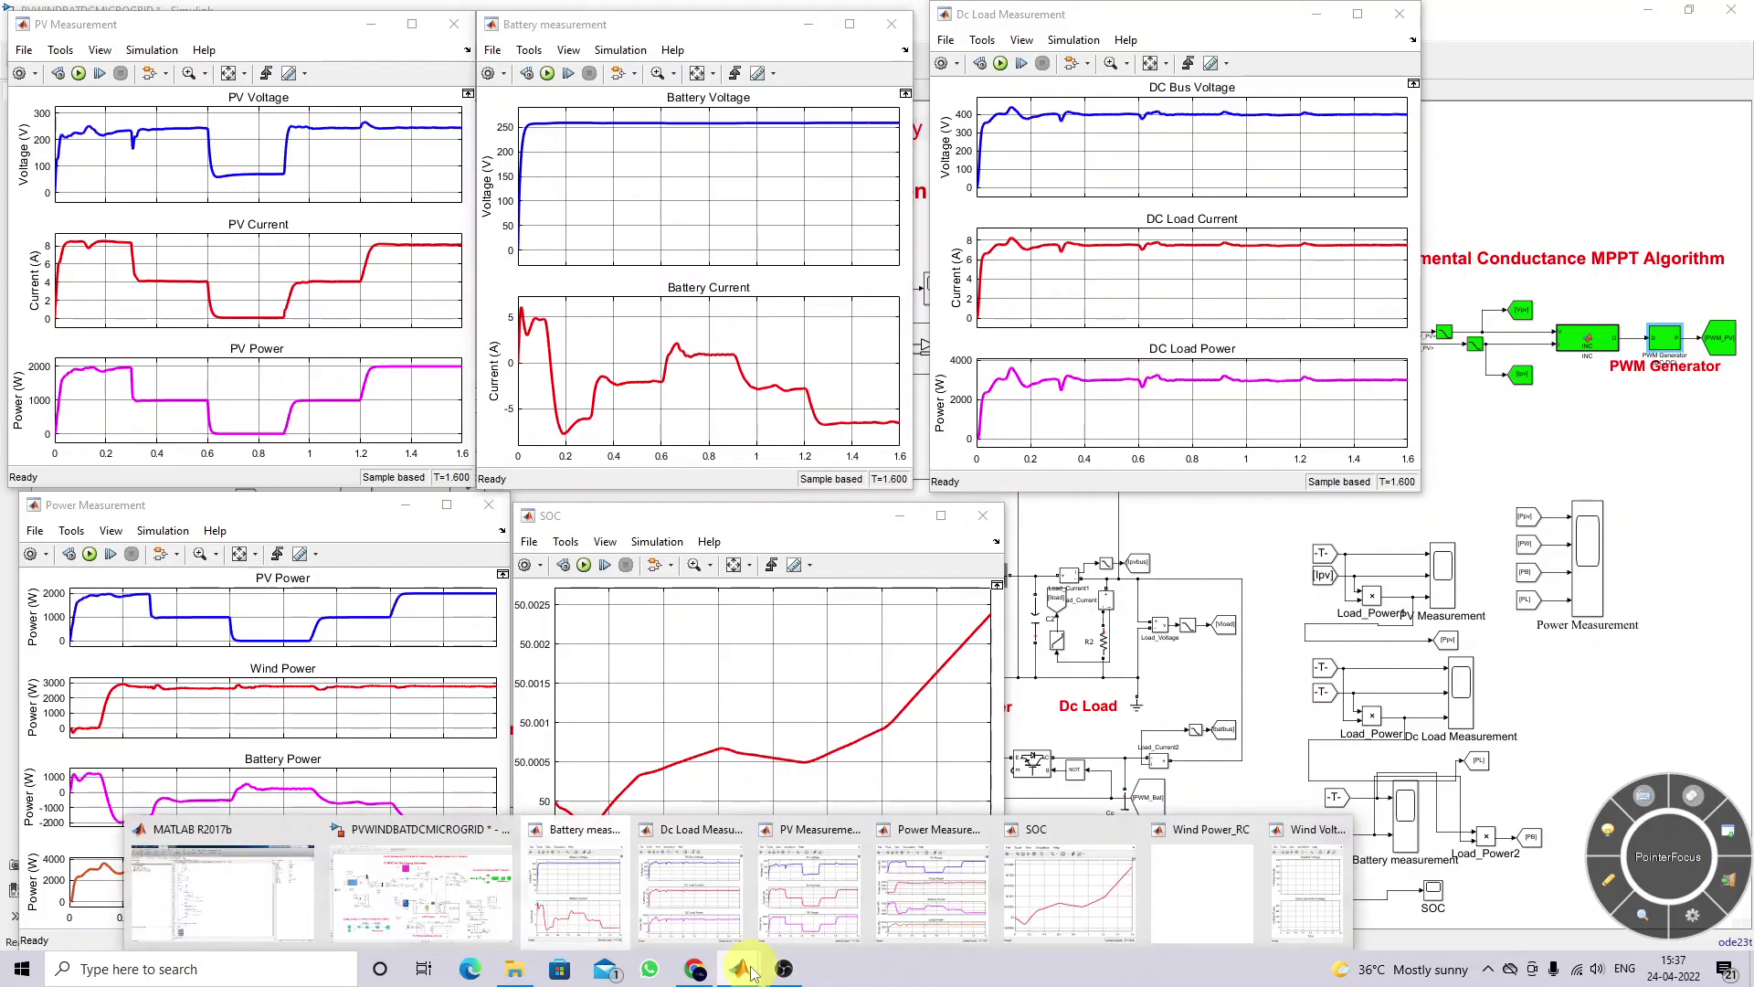
pyautogui.click(1219, 895)
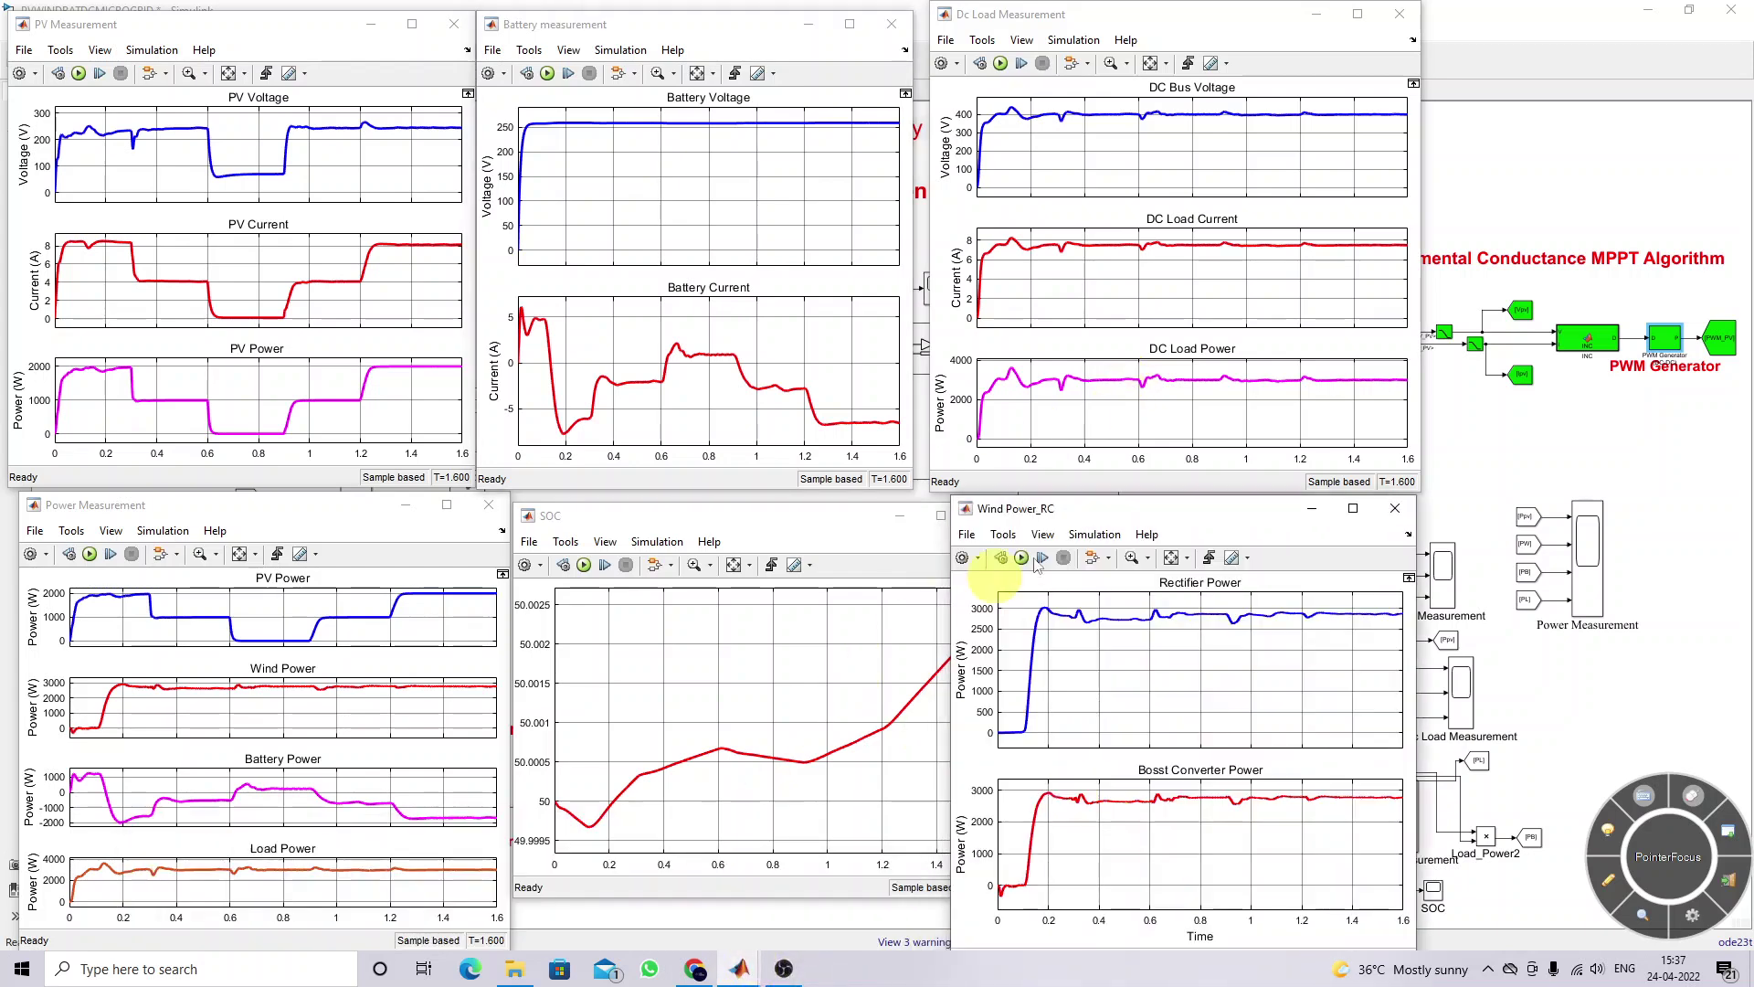
pyautogui.moveTo(1105, 509); pyautogui.dragTo(1161, 503)
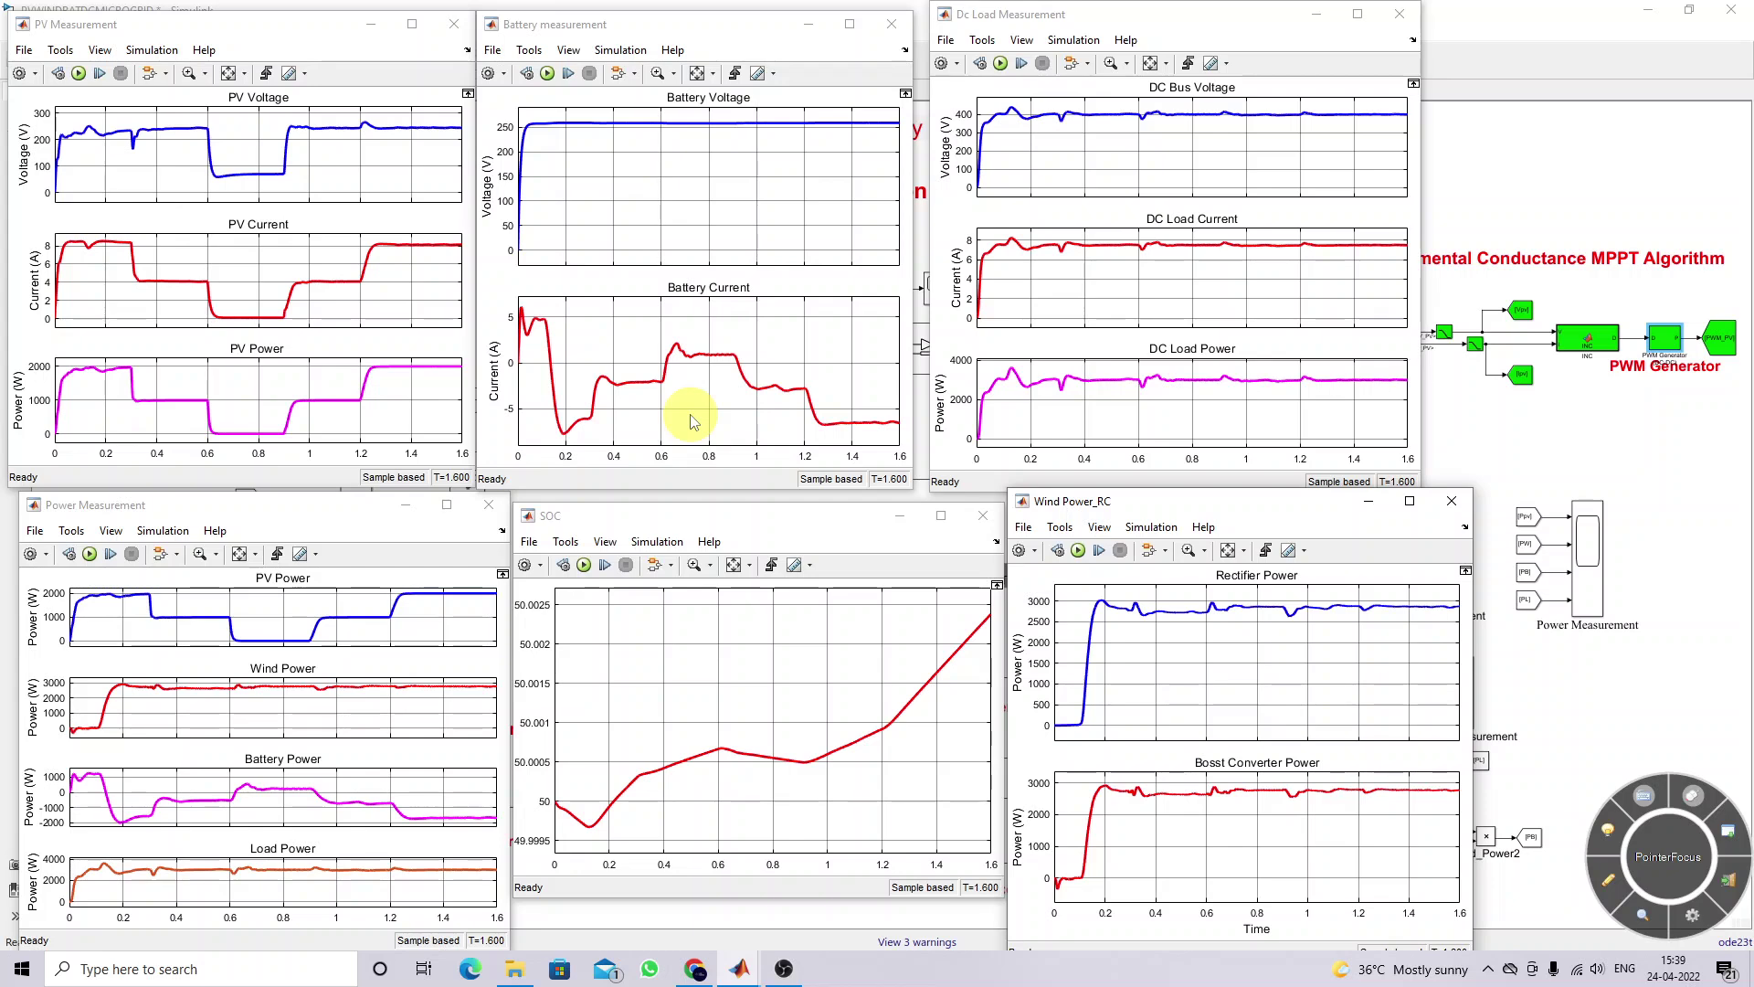
pyautogui.click(784, 966)
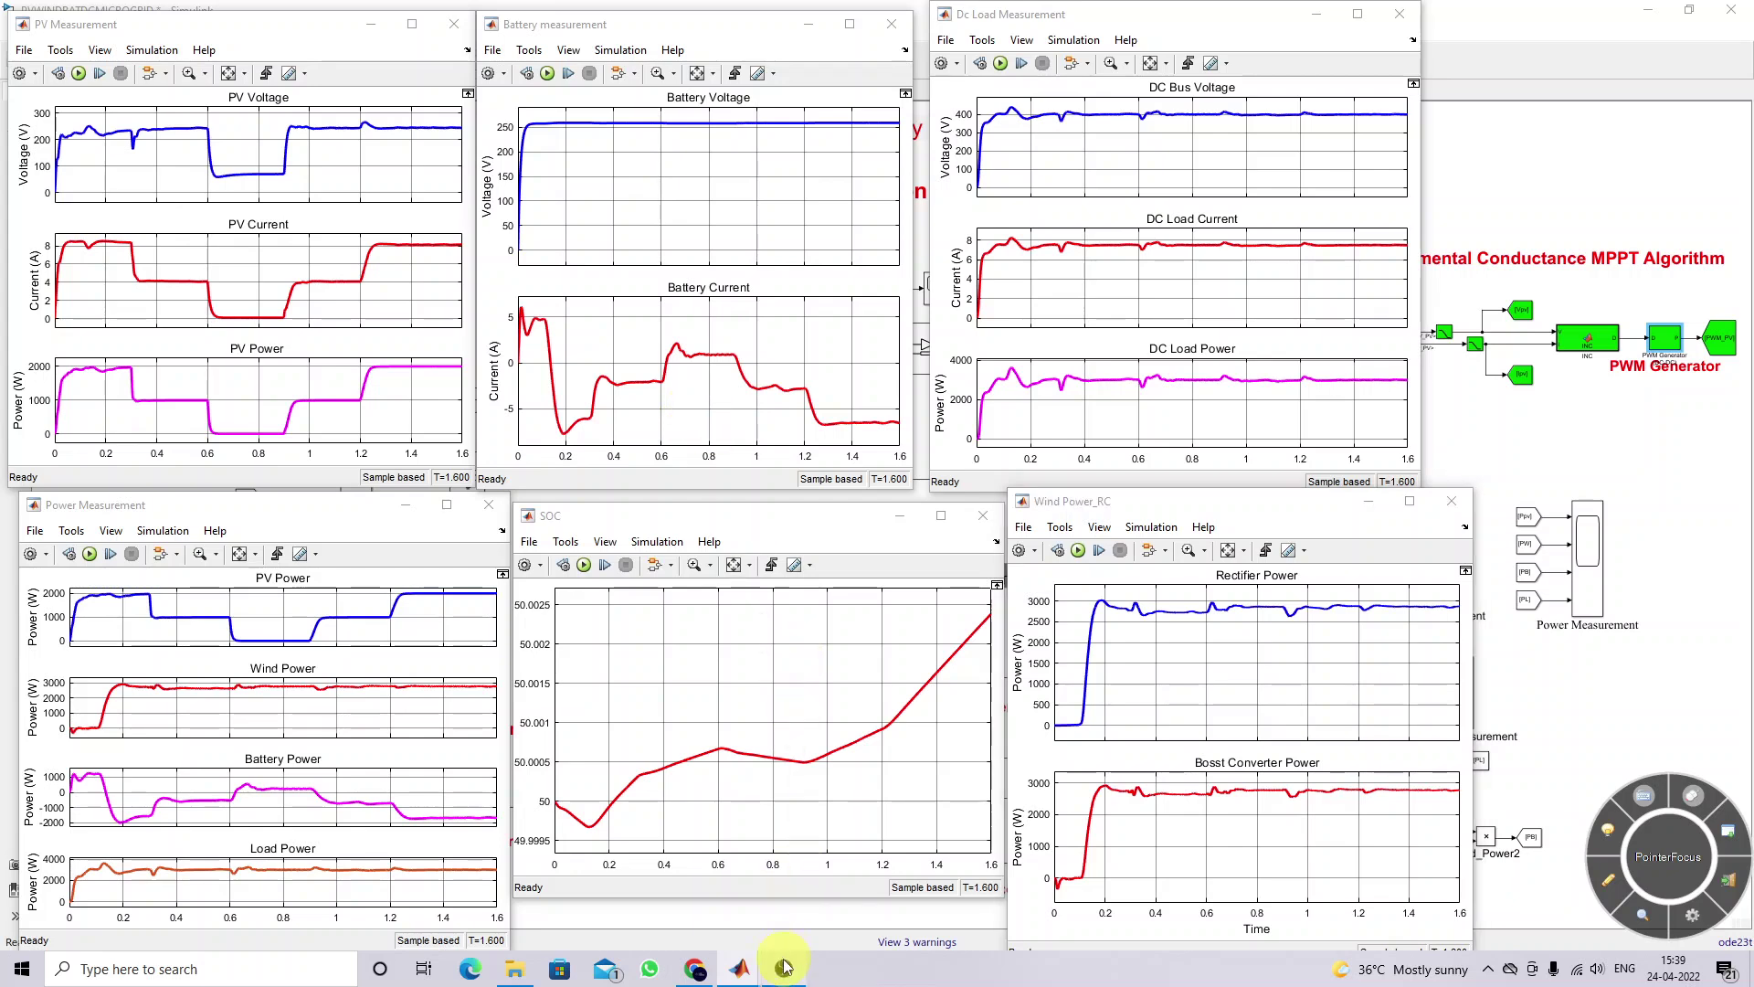